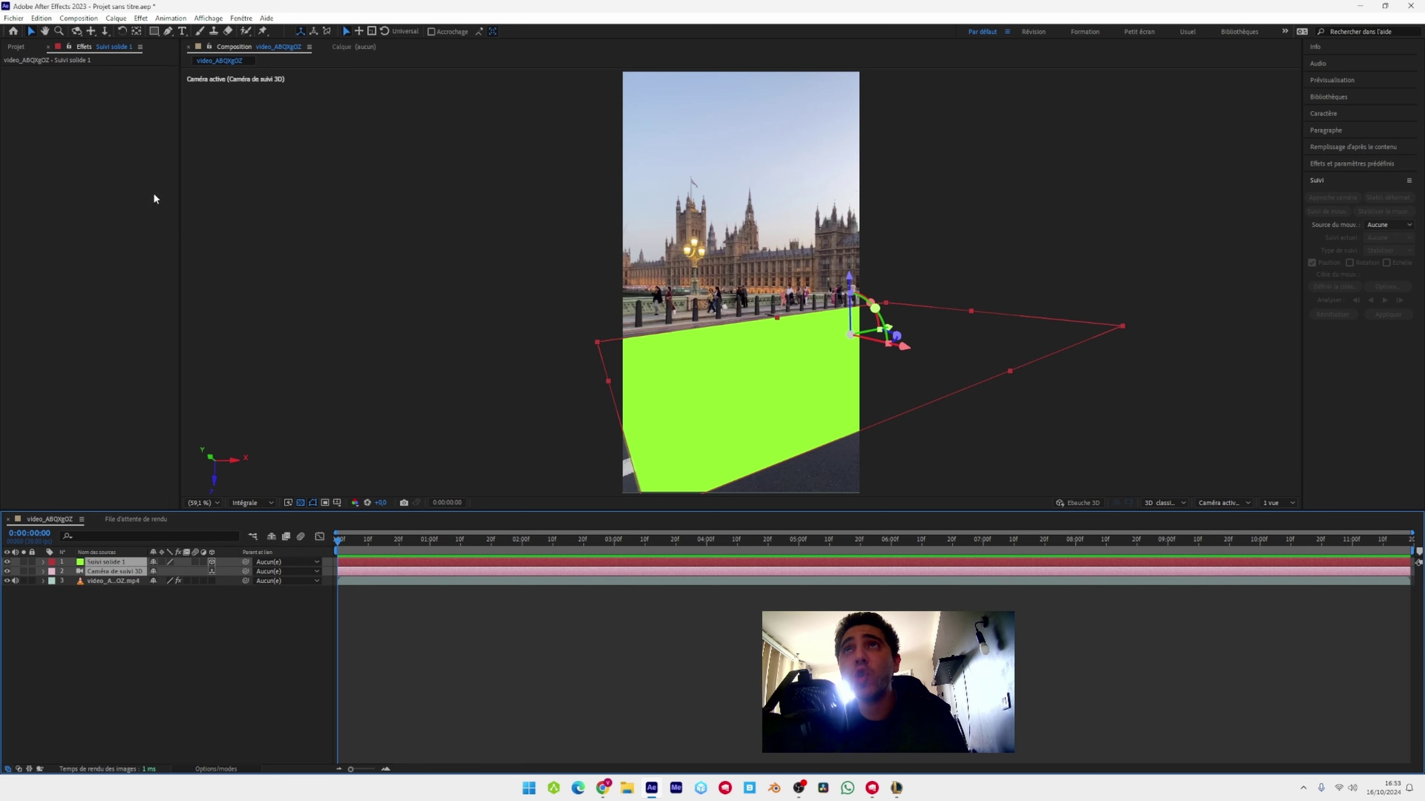
Export the selected solid and tracking camera layers as composition data to xyz.json in the products video folder
left_click(22, 20)
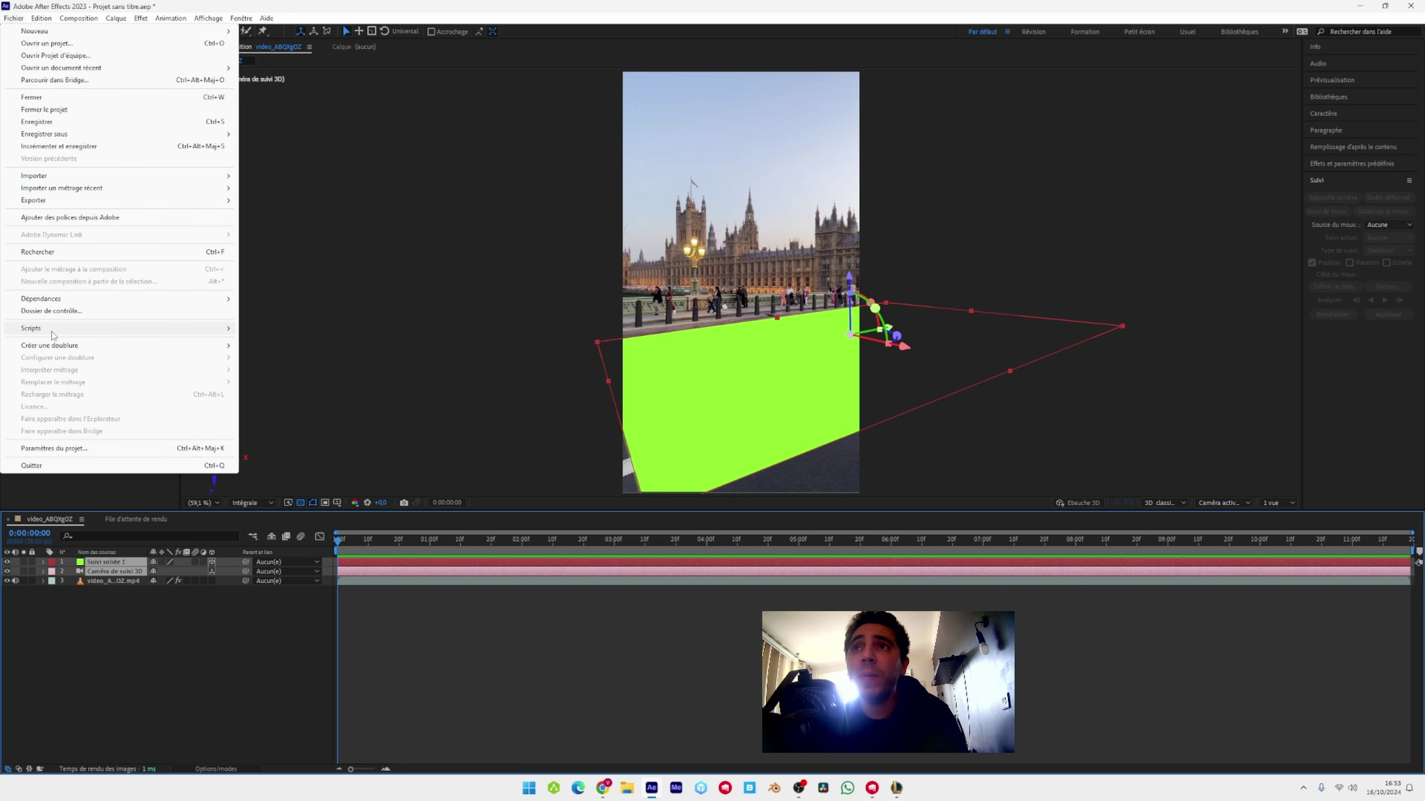
mouse_move(57, 333)
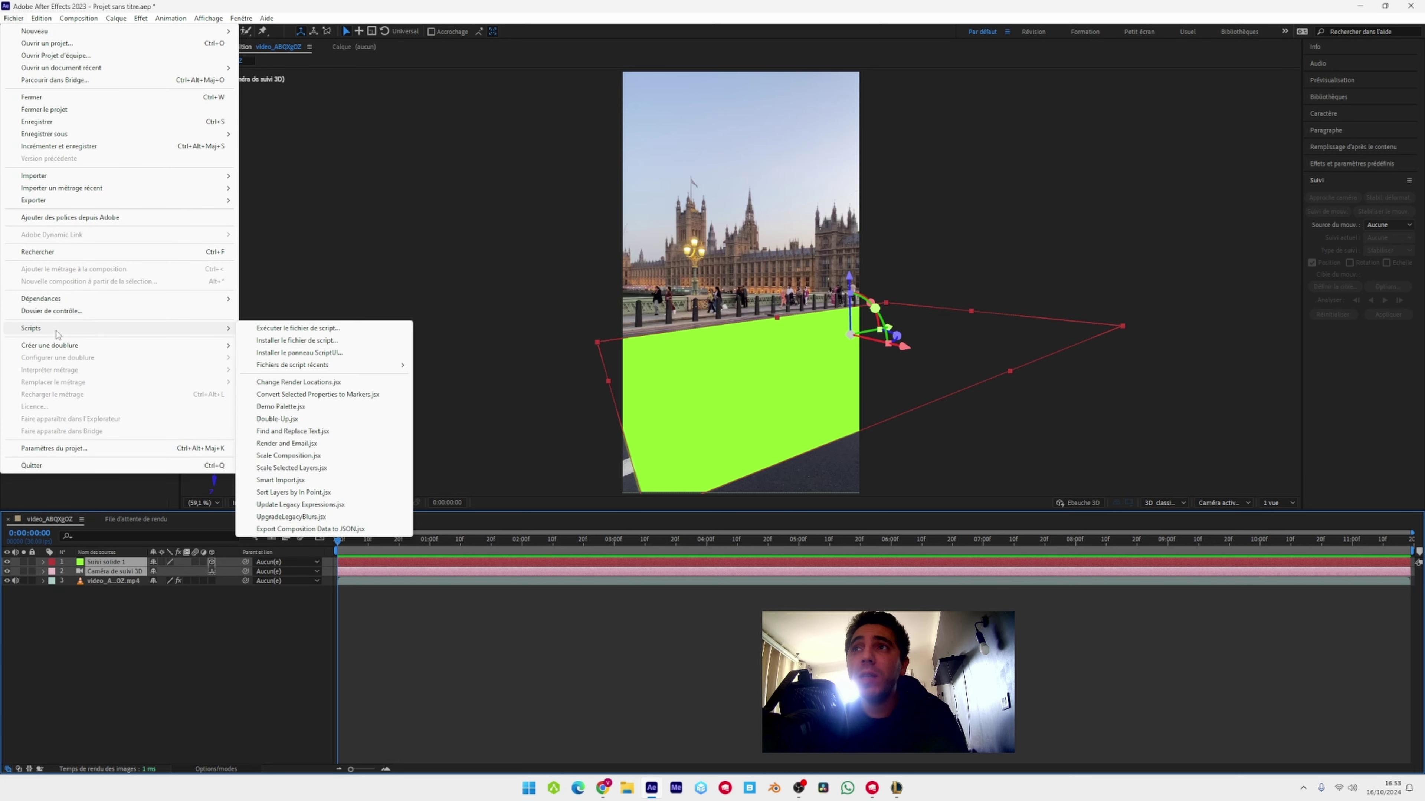
left_click(324, 529)
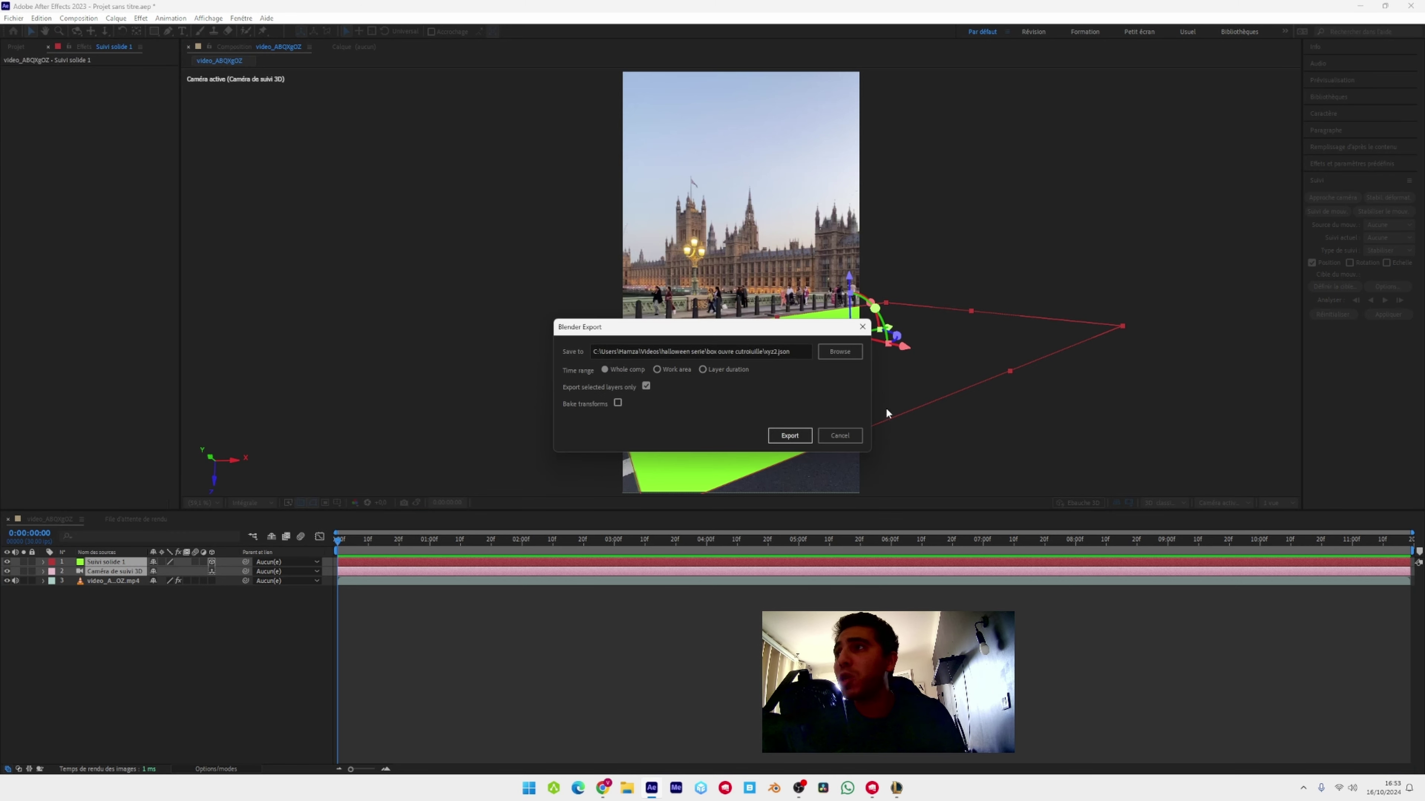
left_click(839, 352)
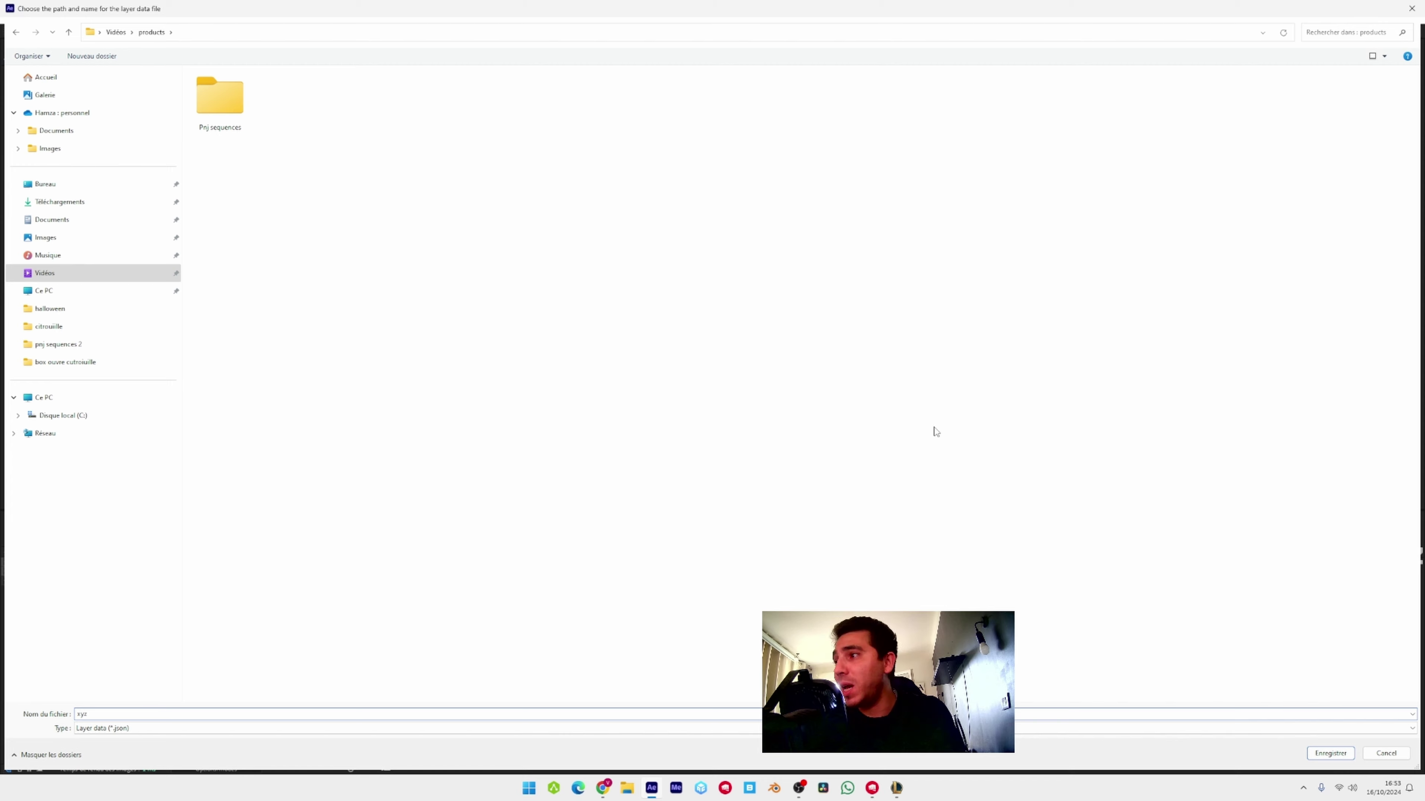
left_click(1329, 754)
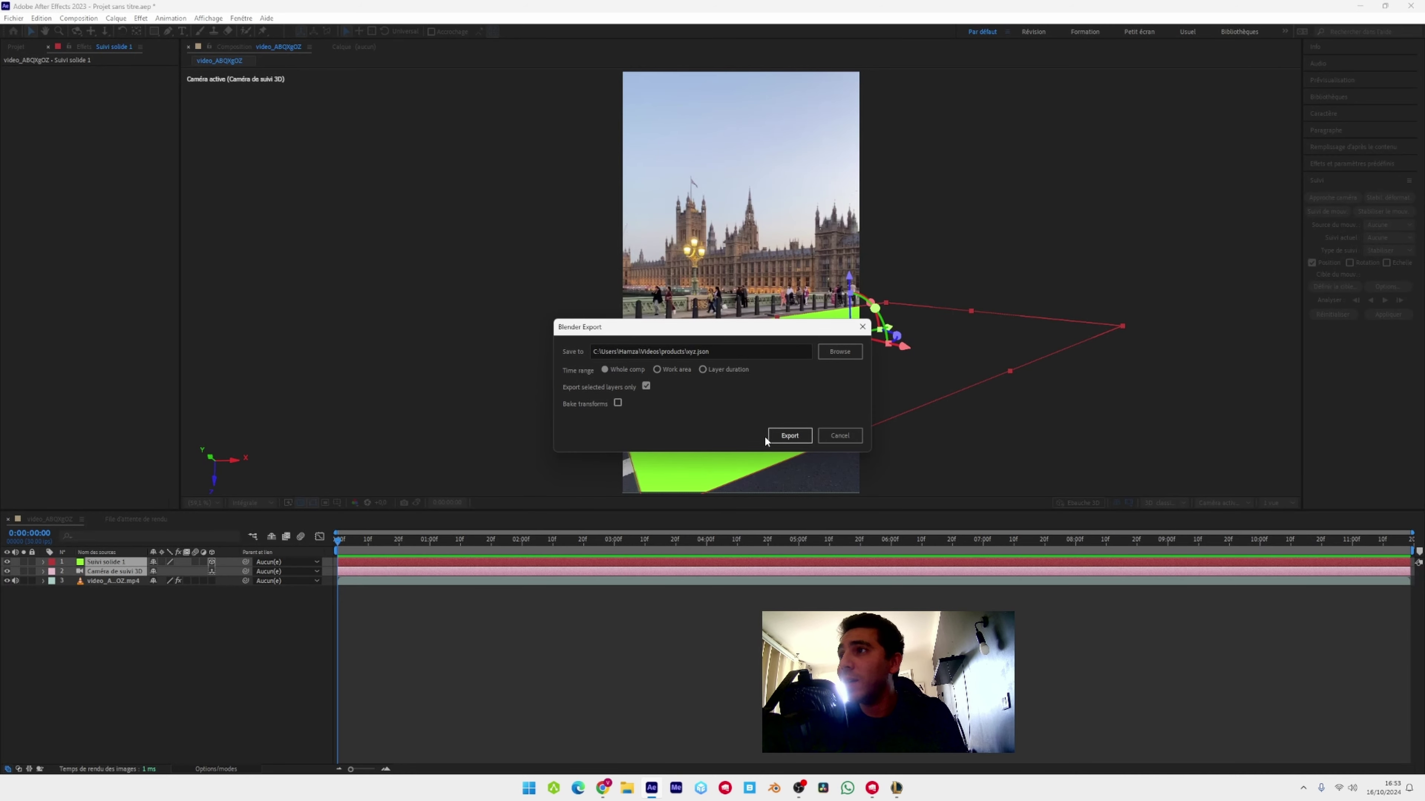
left_click(781, 437)
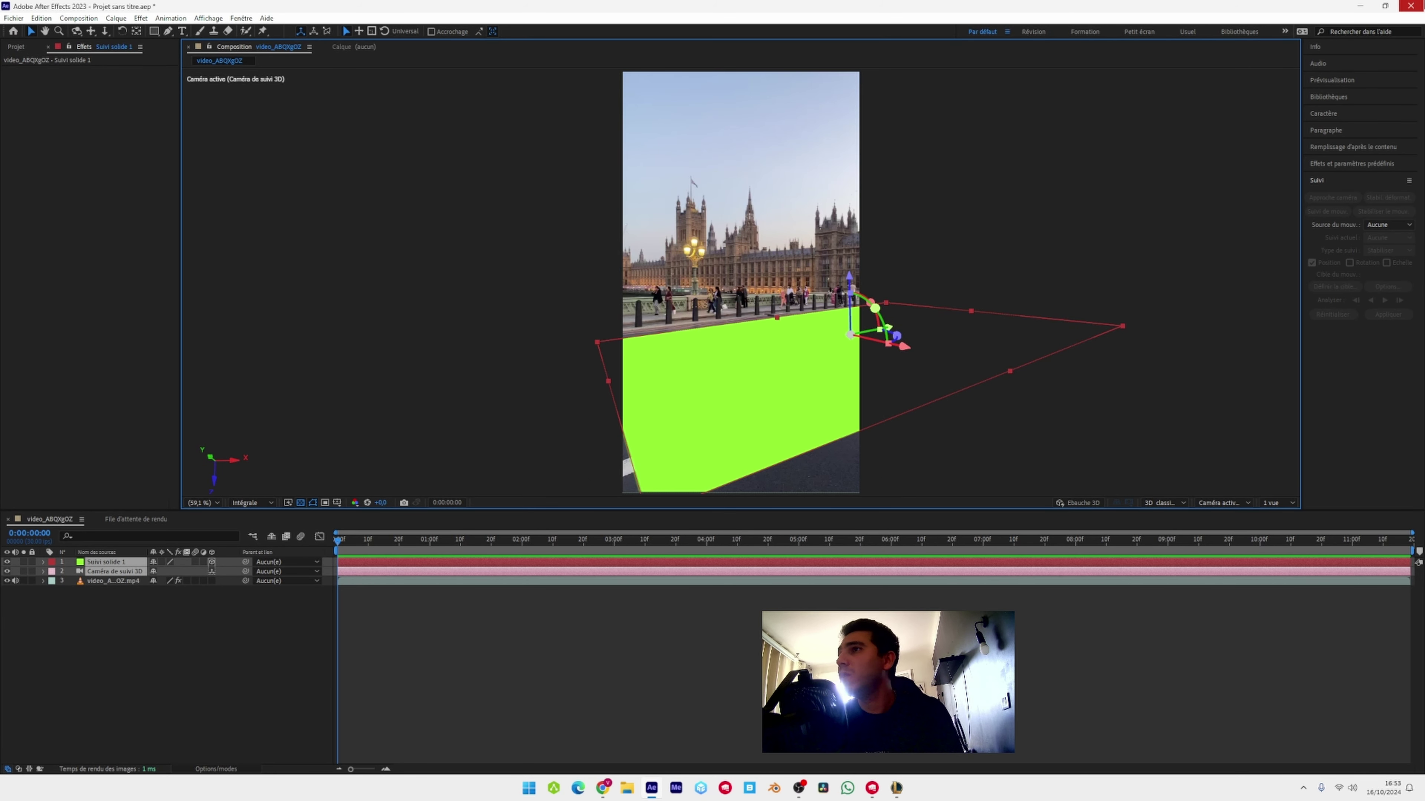
Close After Effects, saving the project in the products folder under the name "tracking"
left_click(1410, 5)
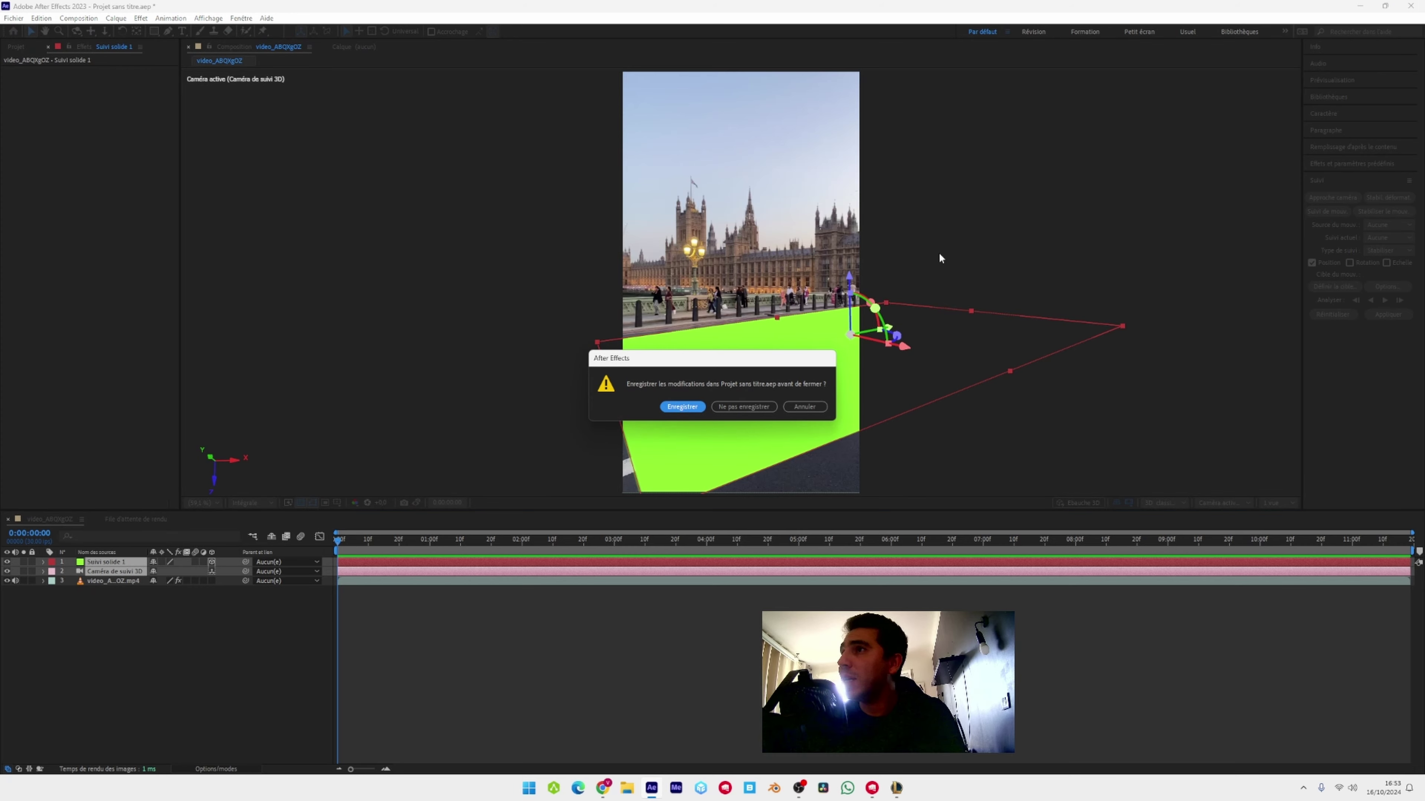
left_click(669, 411)
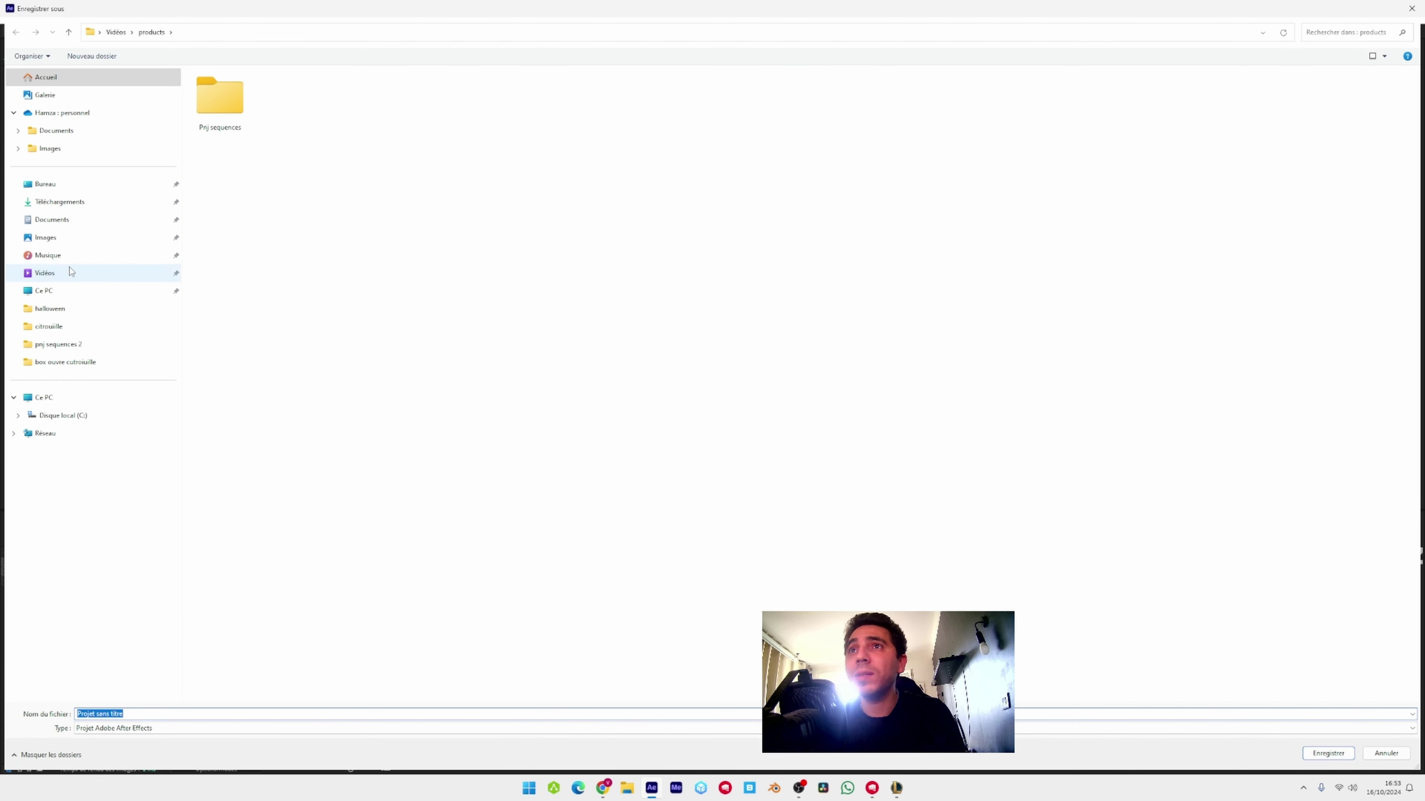
type("tracking")
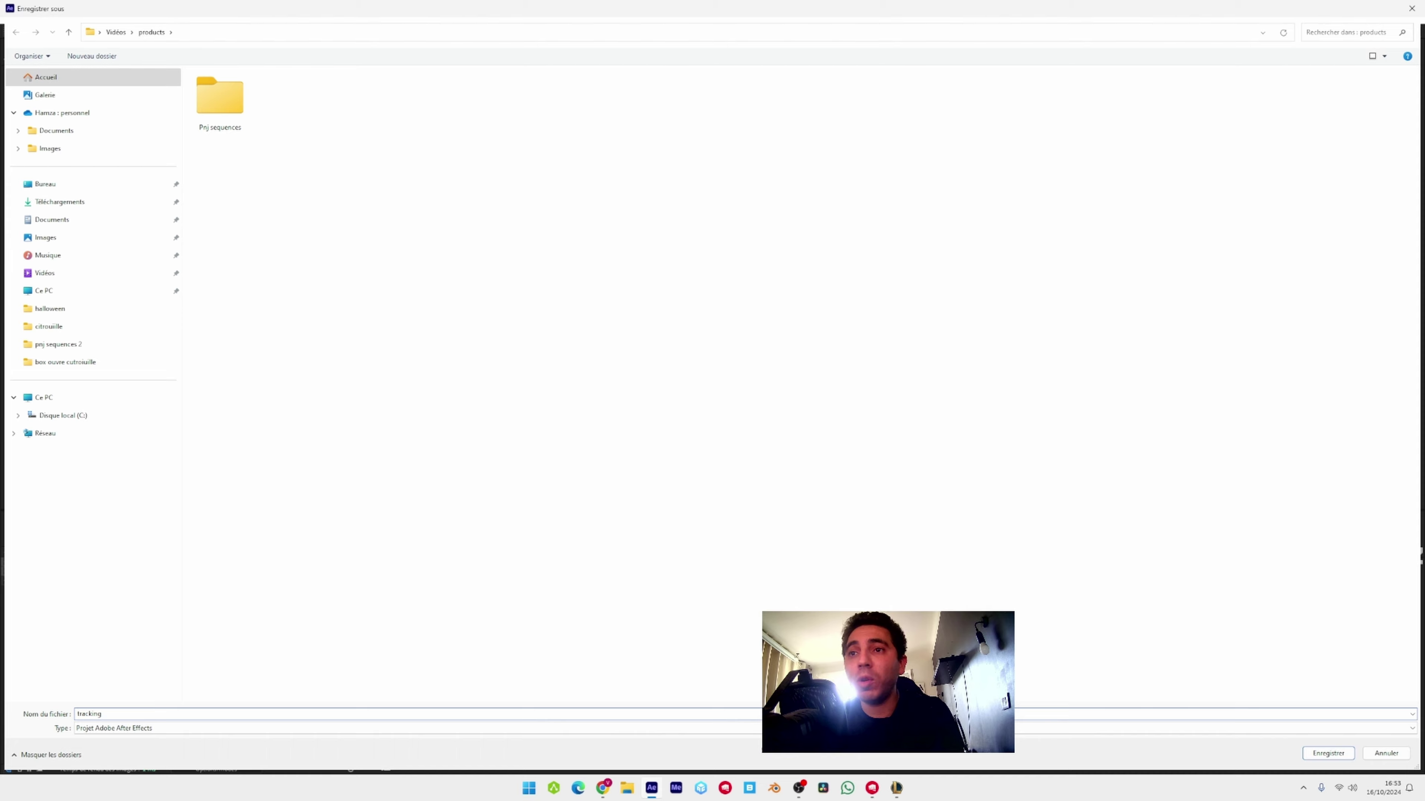
key("Return")
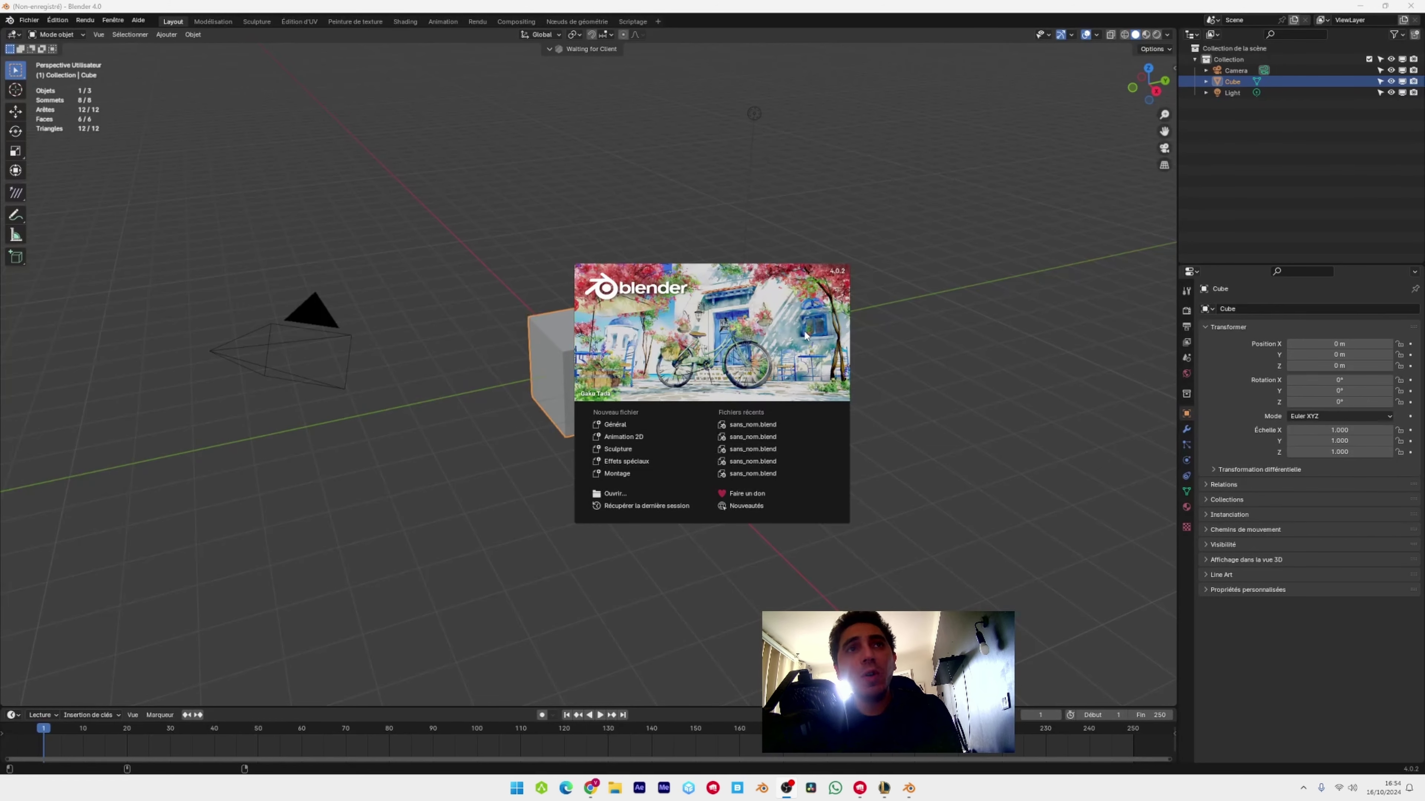
In Blender, start a General file and delete all the default objects
left_click(631, 422)
key("a")
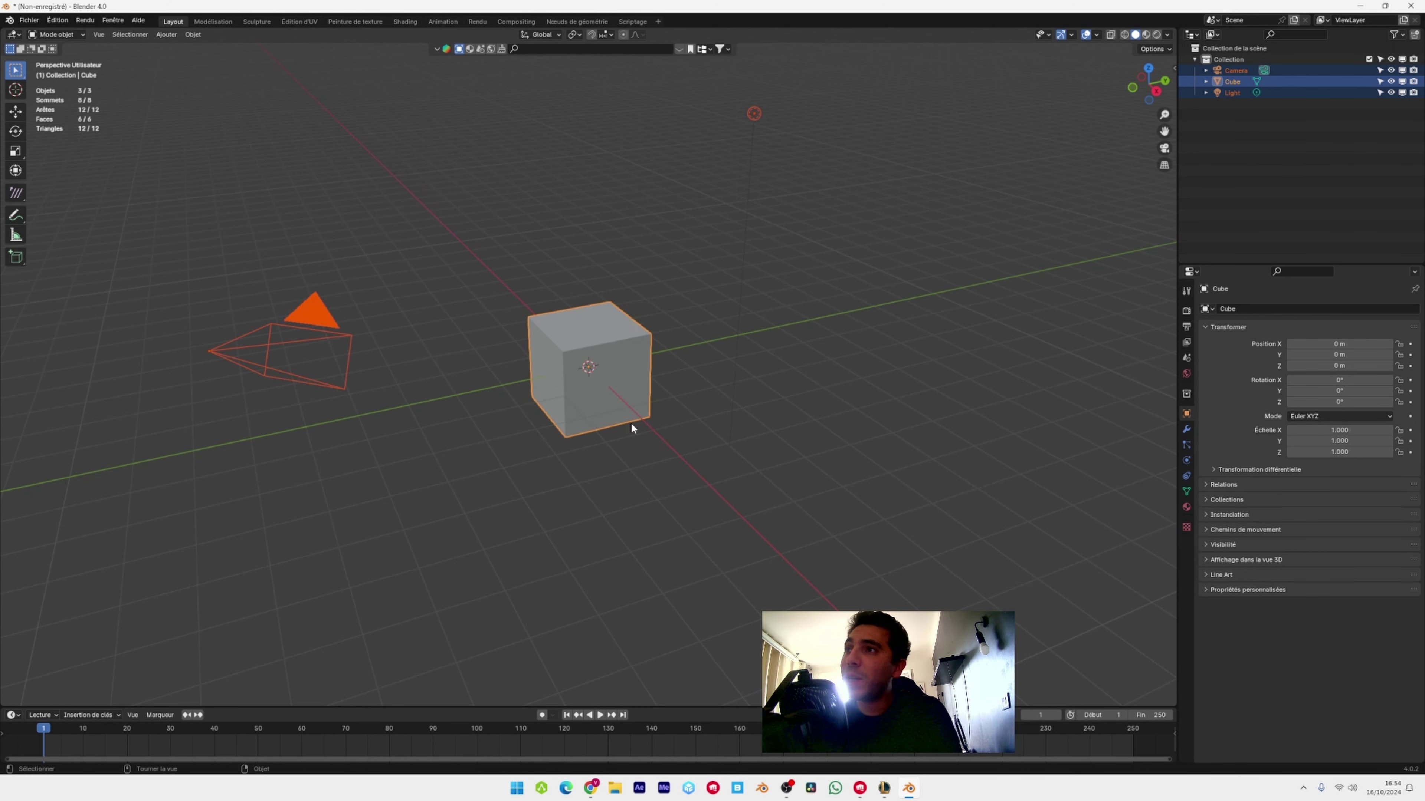
key("x")
left_click(631, 422)
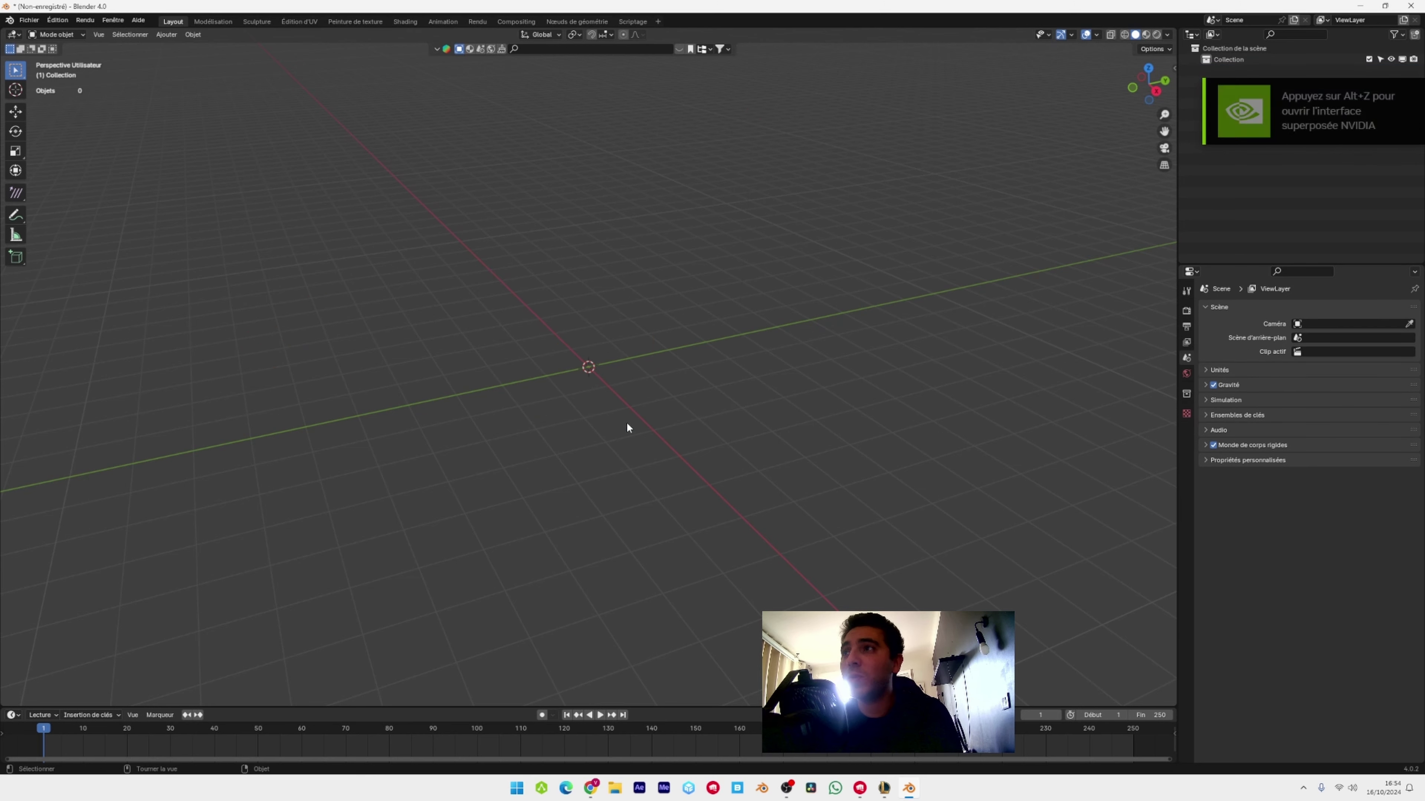
Import the After Effects composition data file xyz.json from the products video folder
left_click(29, 20)
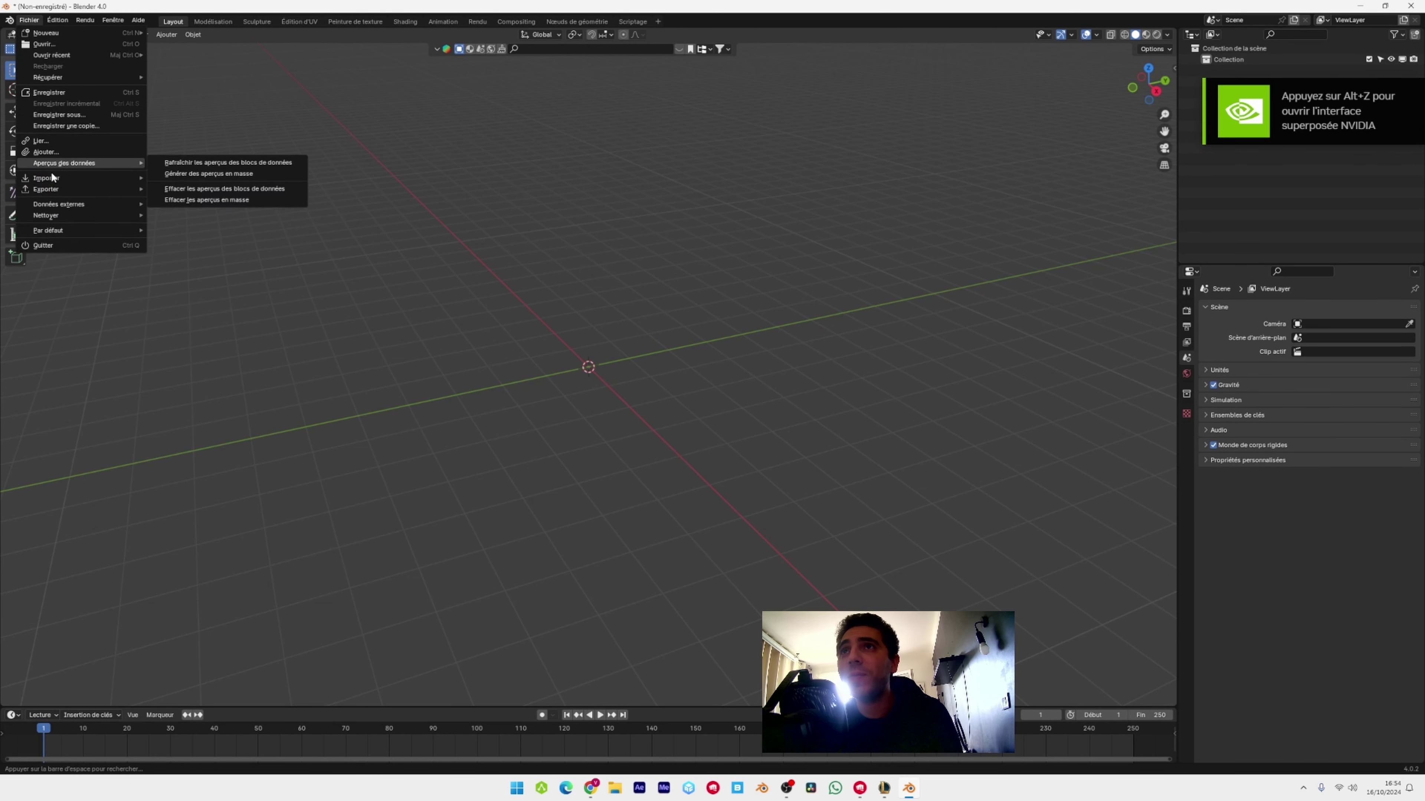
mouse_move(58, 176)
left_click(221, 345)
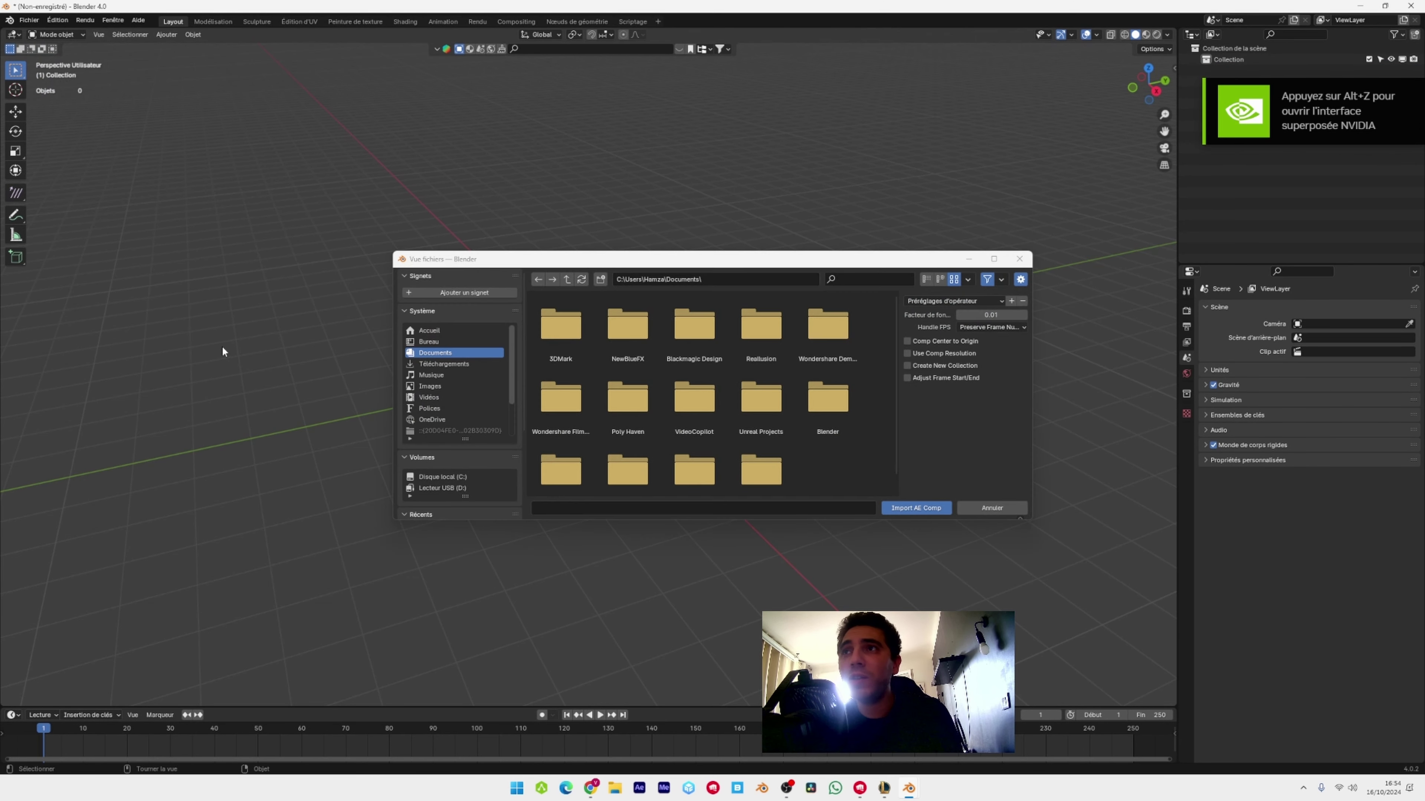
left_click(438, 397)
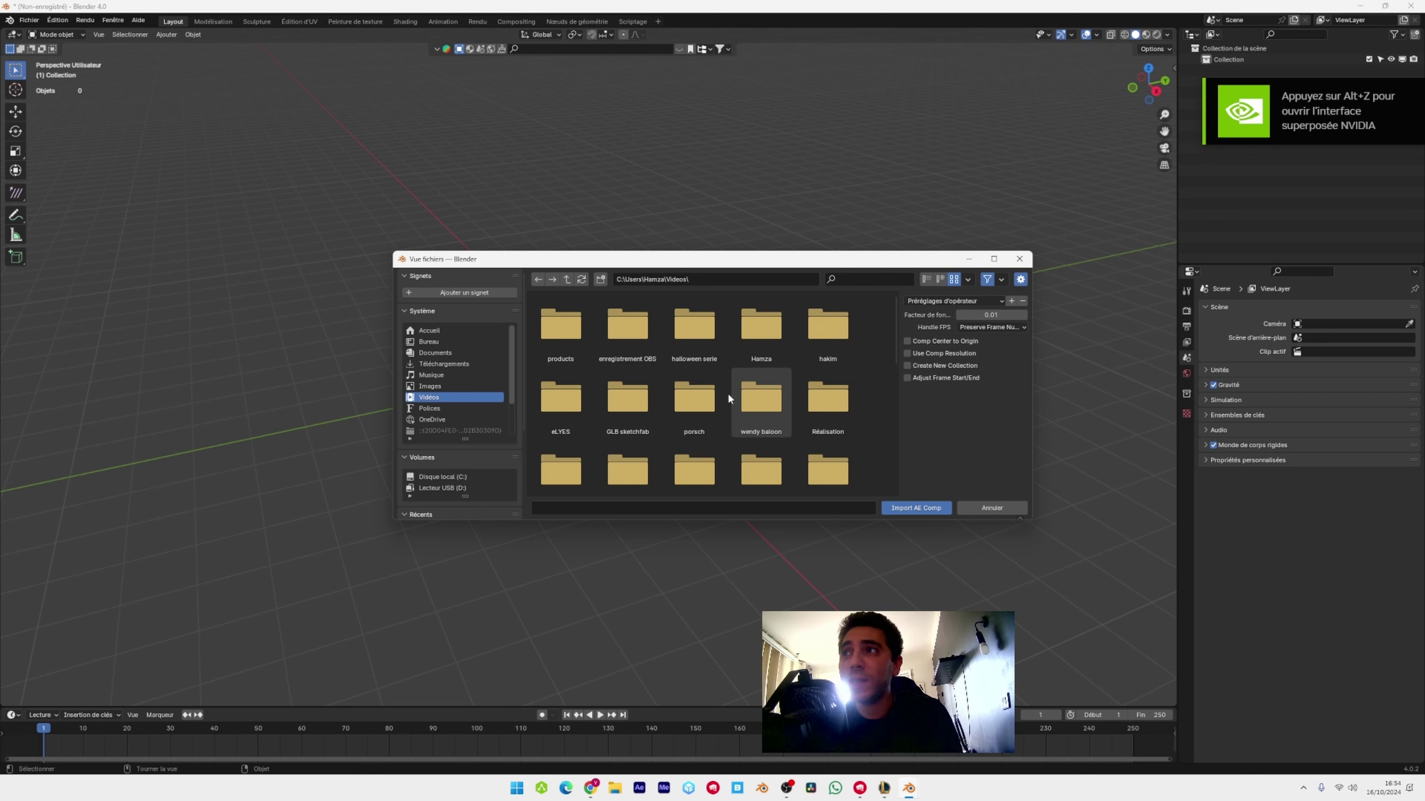
double_click(746, 399)
left_click(636, 341)
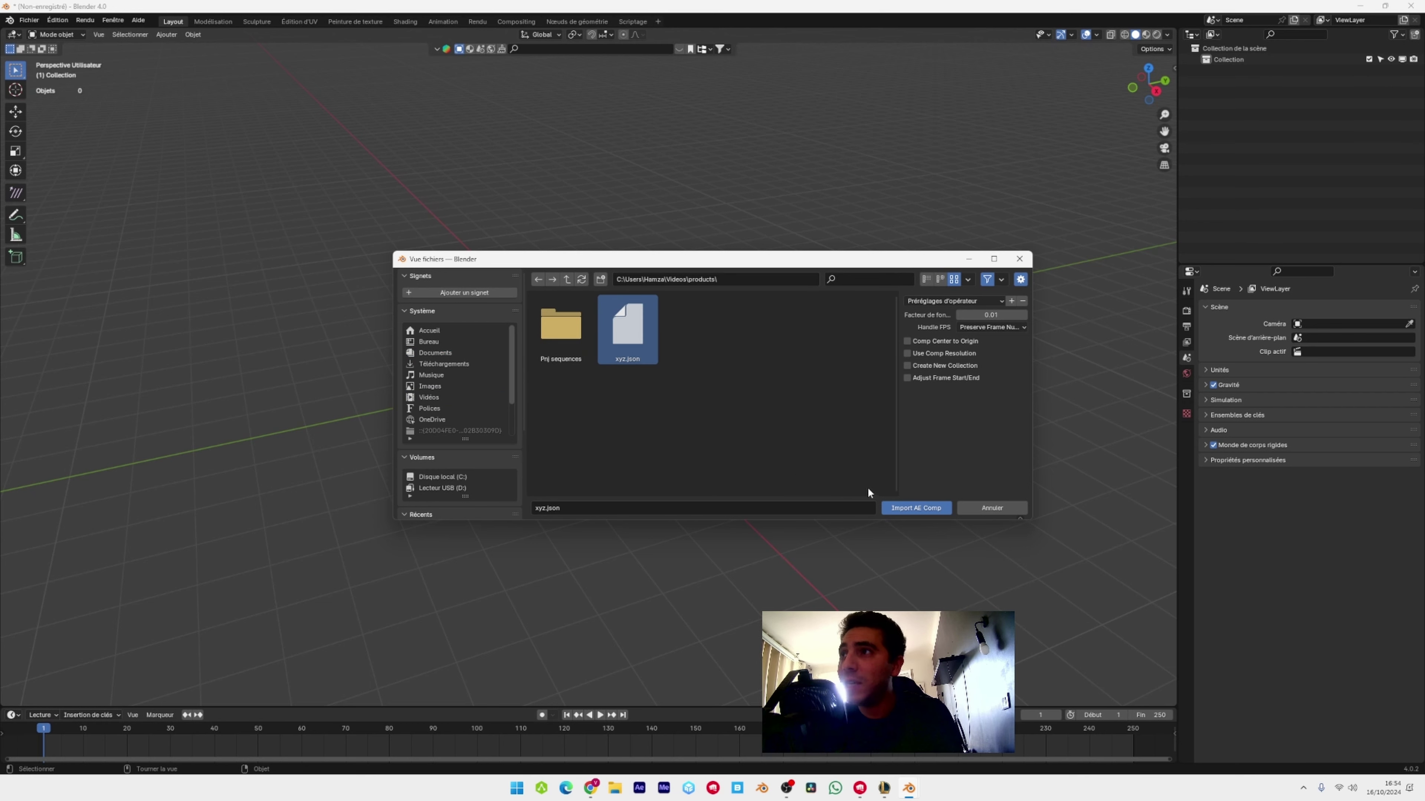
left_click(913, 510)
Shift all keyframes of the imported objects forward by 1 frame in the timeline
scroll(621, 331, "down", 4)
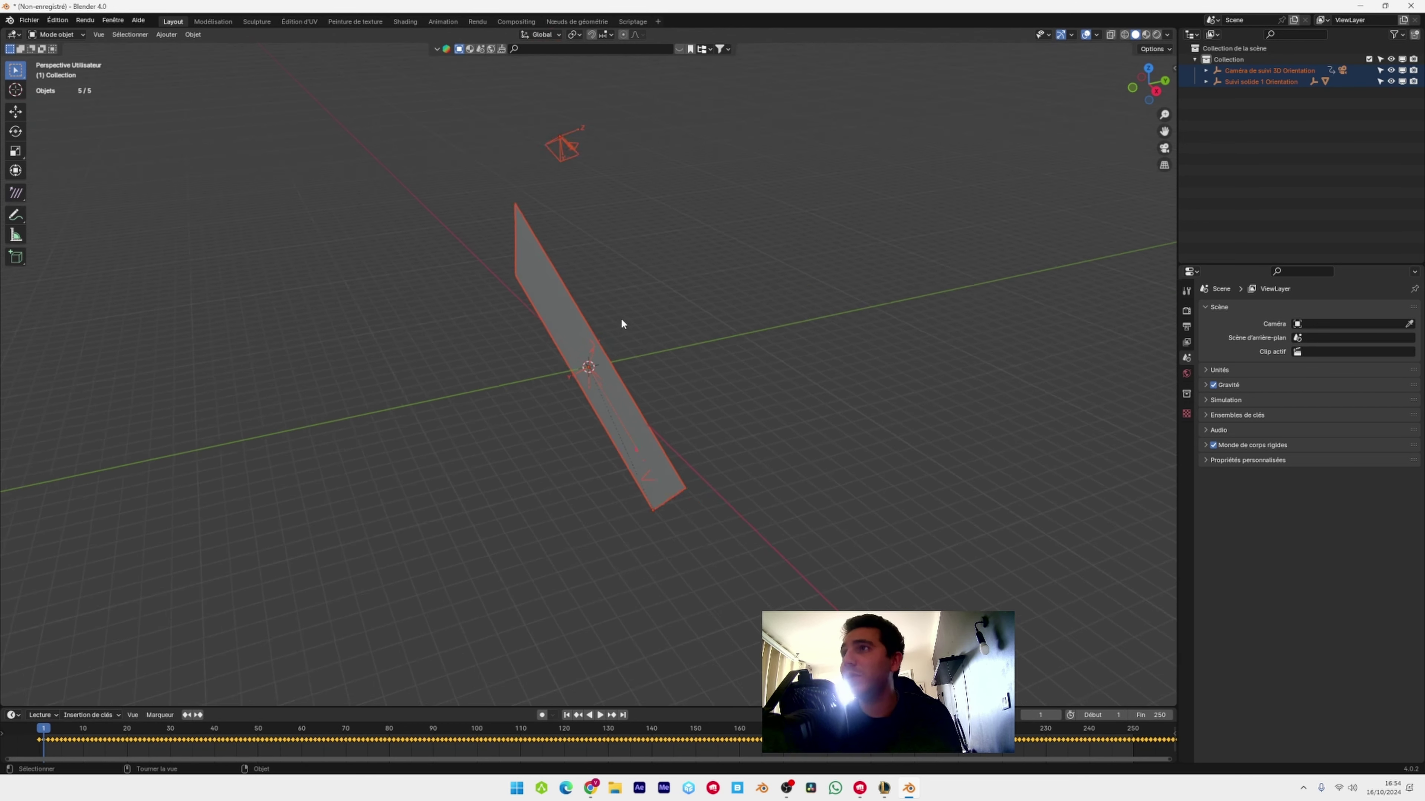
middle_click_drag(621, 318, 815, 362)
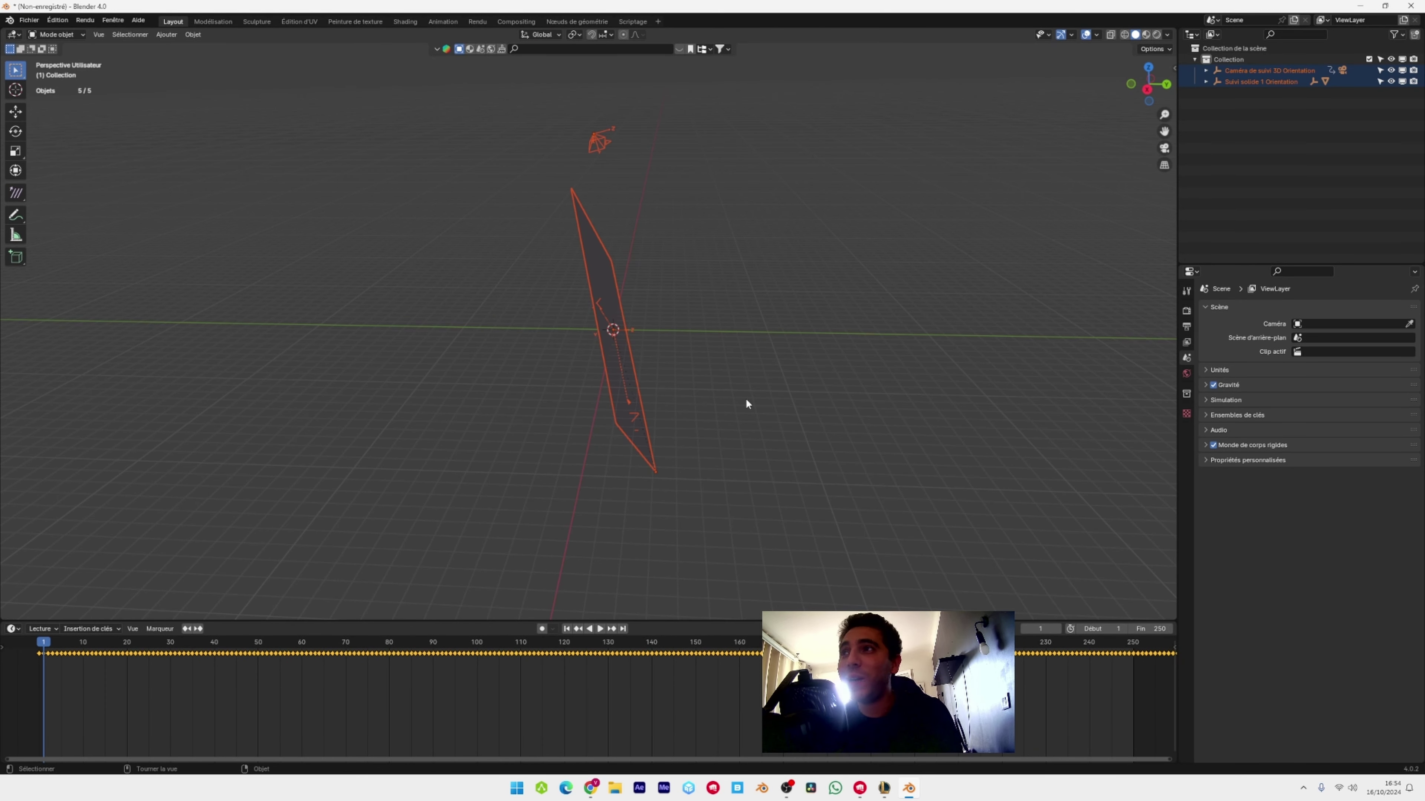
middle_click_drag(746, 402, 645, 360)
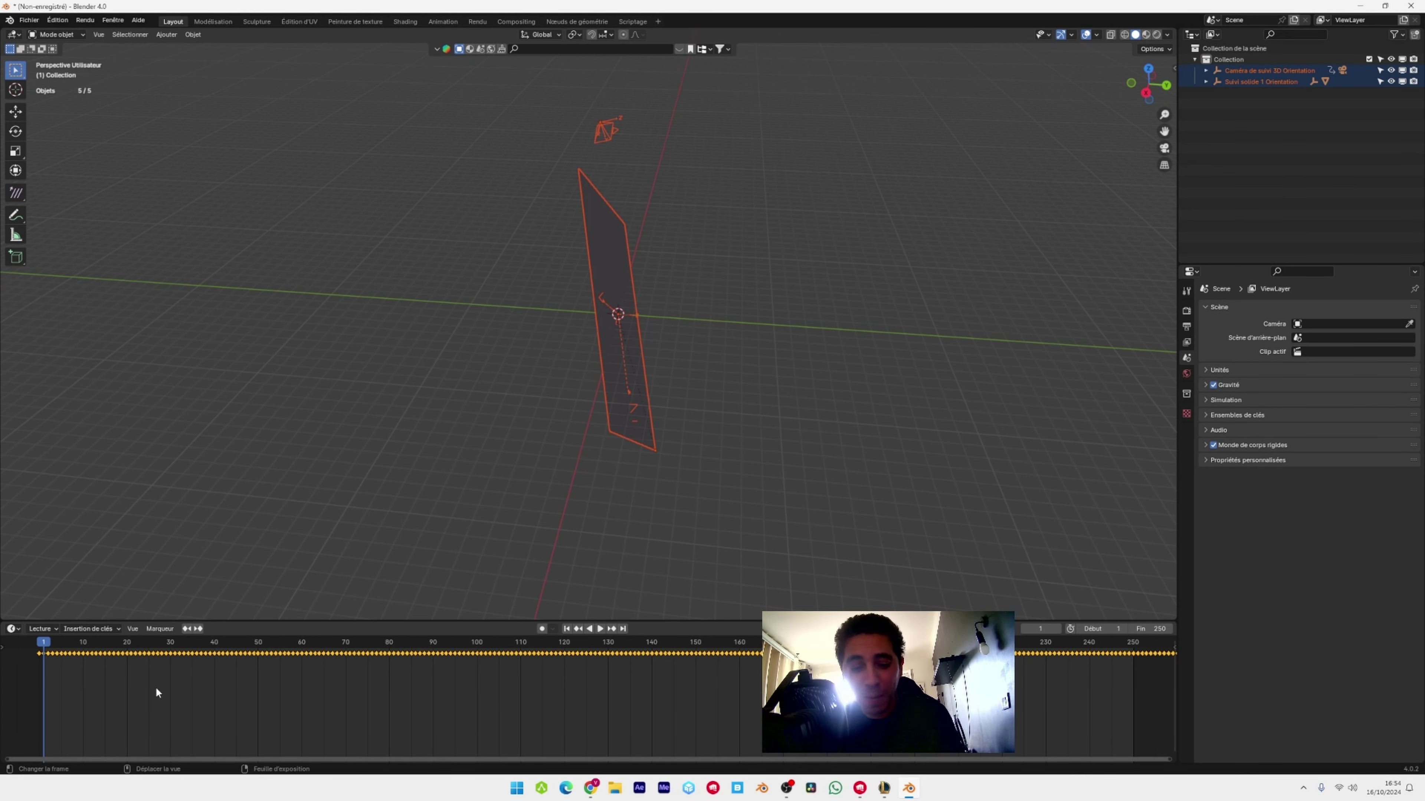
key("g")
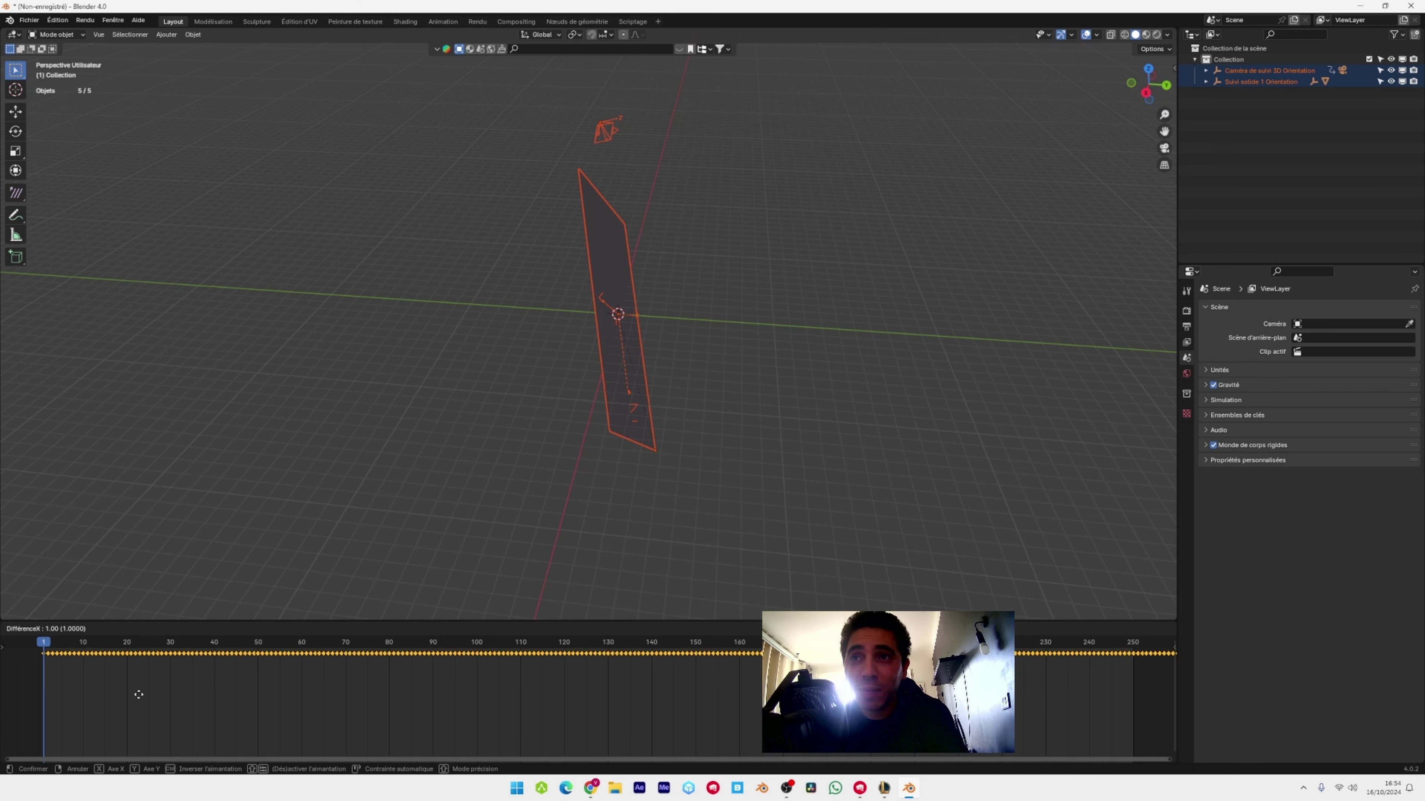
left_click(138, 695)
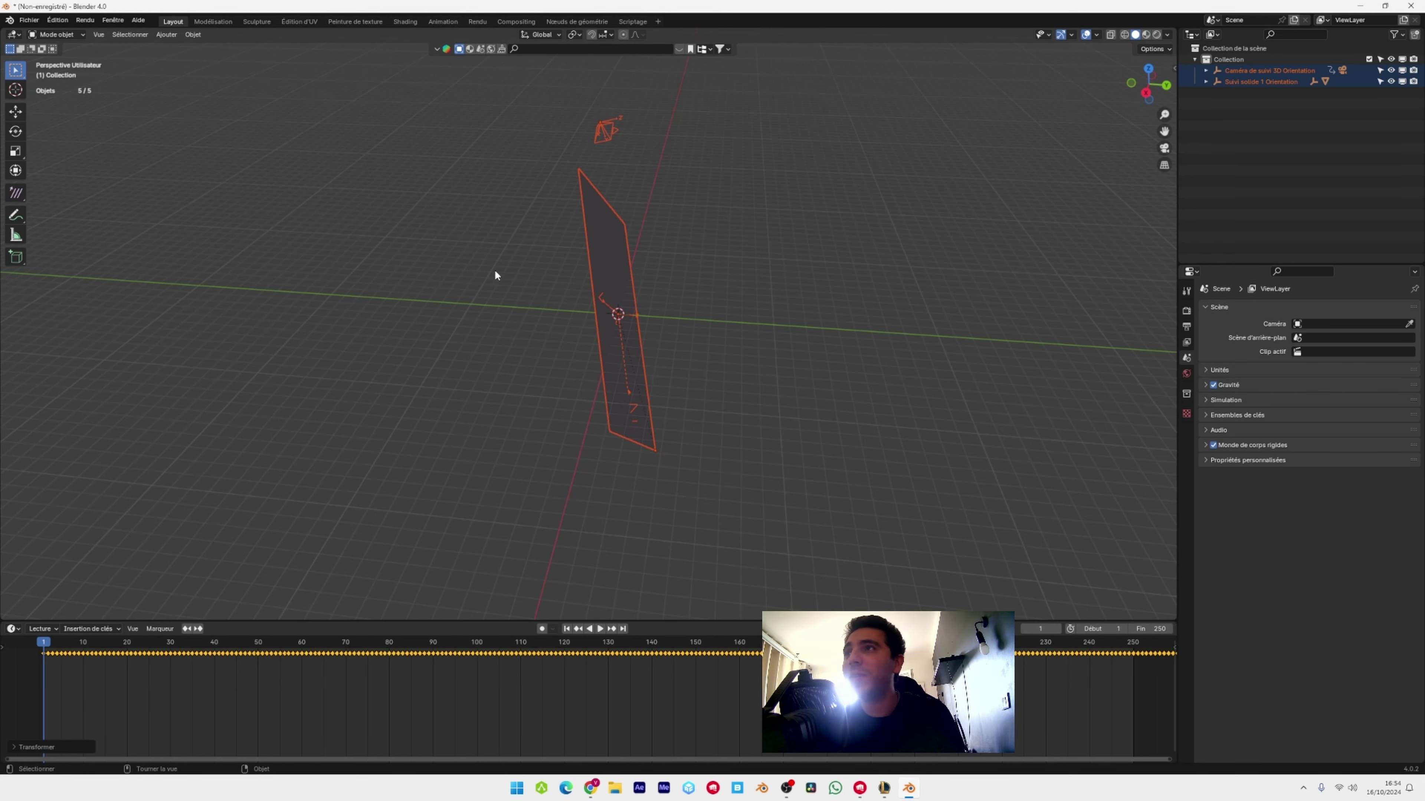
Snap the 3D cursor to the tracking camera's orientation empty
scroll(495, 269, "up", 5)
left_click(578, 185)
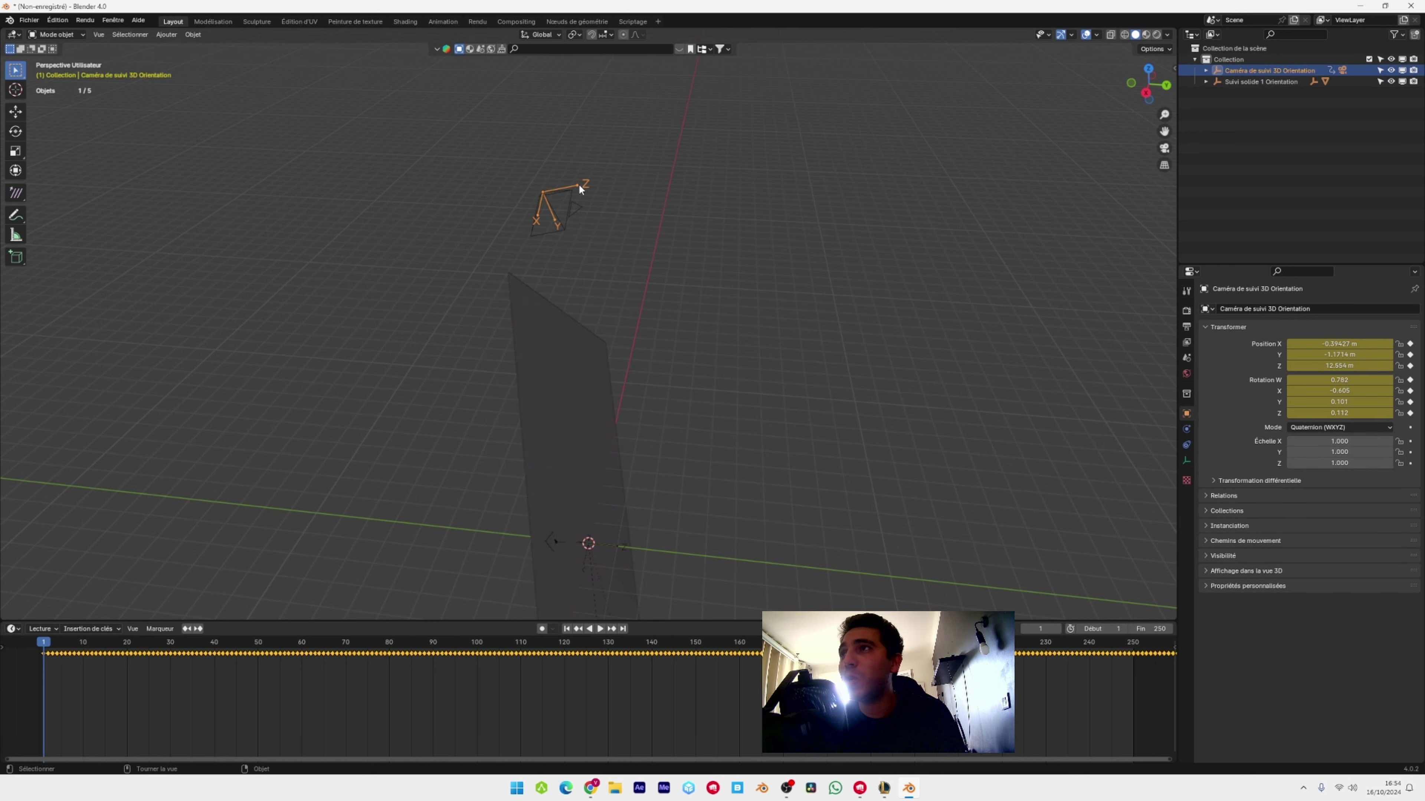
key("shift+s")
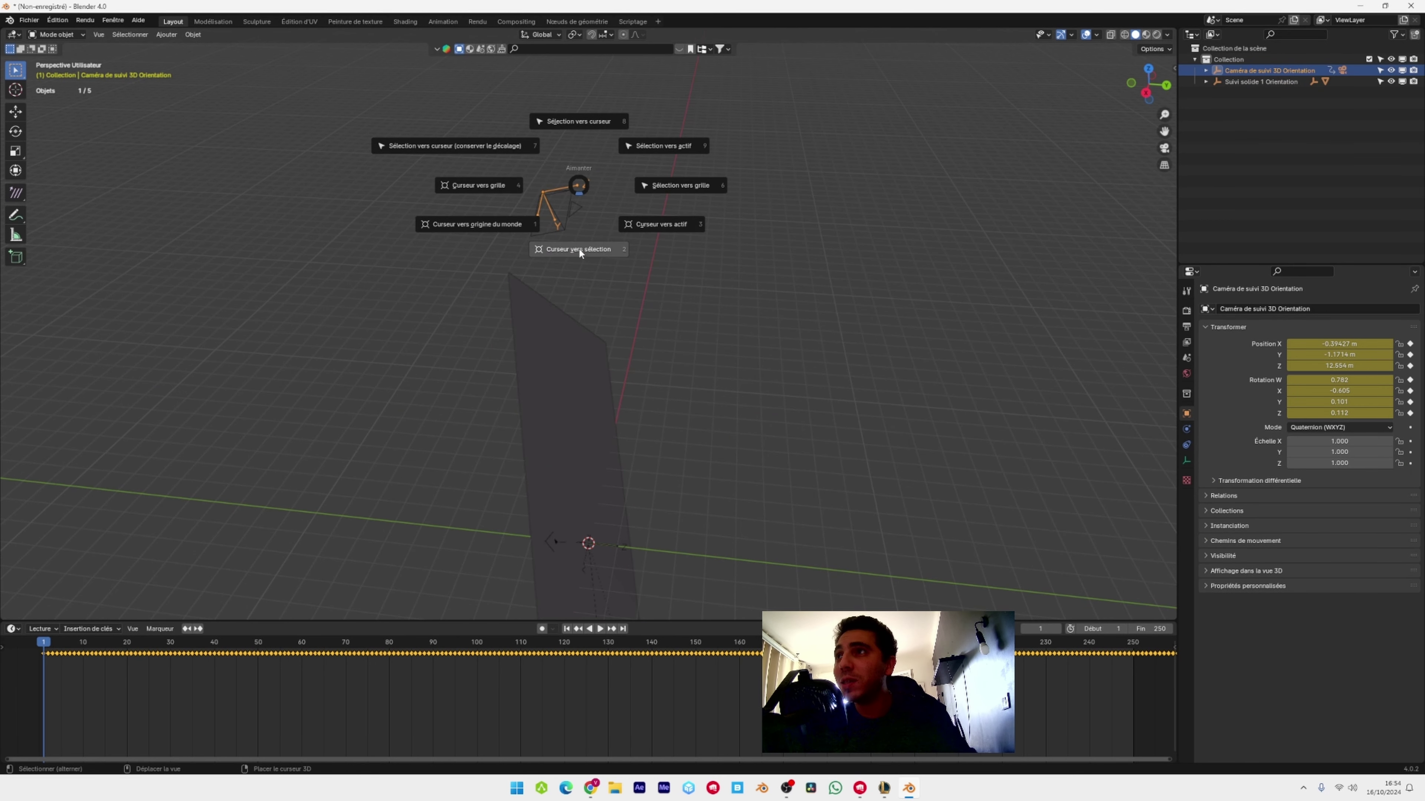
left_click(582, 244)
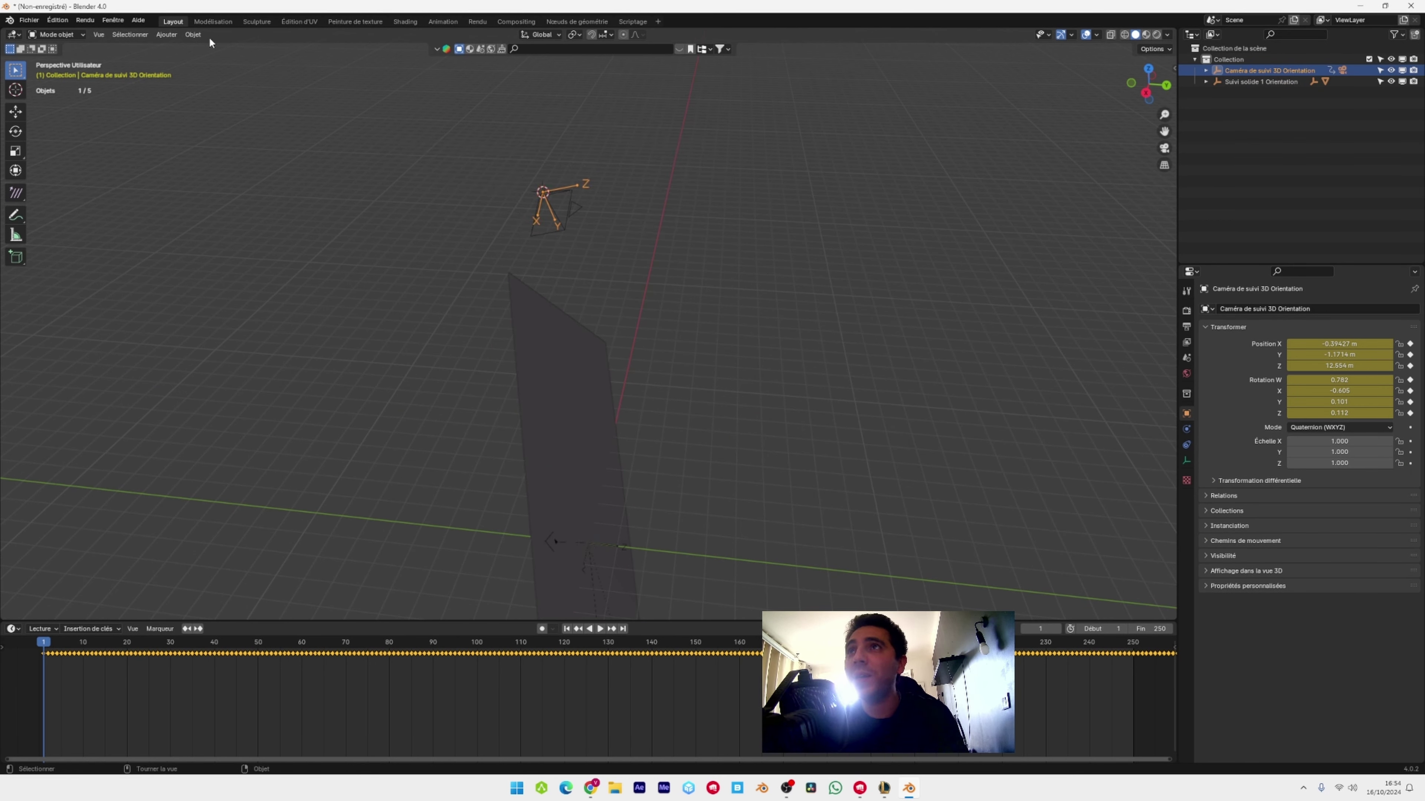
Add a plain axes empty at the 3D cursor and scale it up to about 3.11
left_click(166, 35)
mouse_move(218, 156)
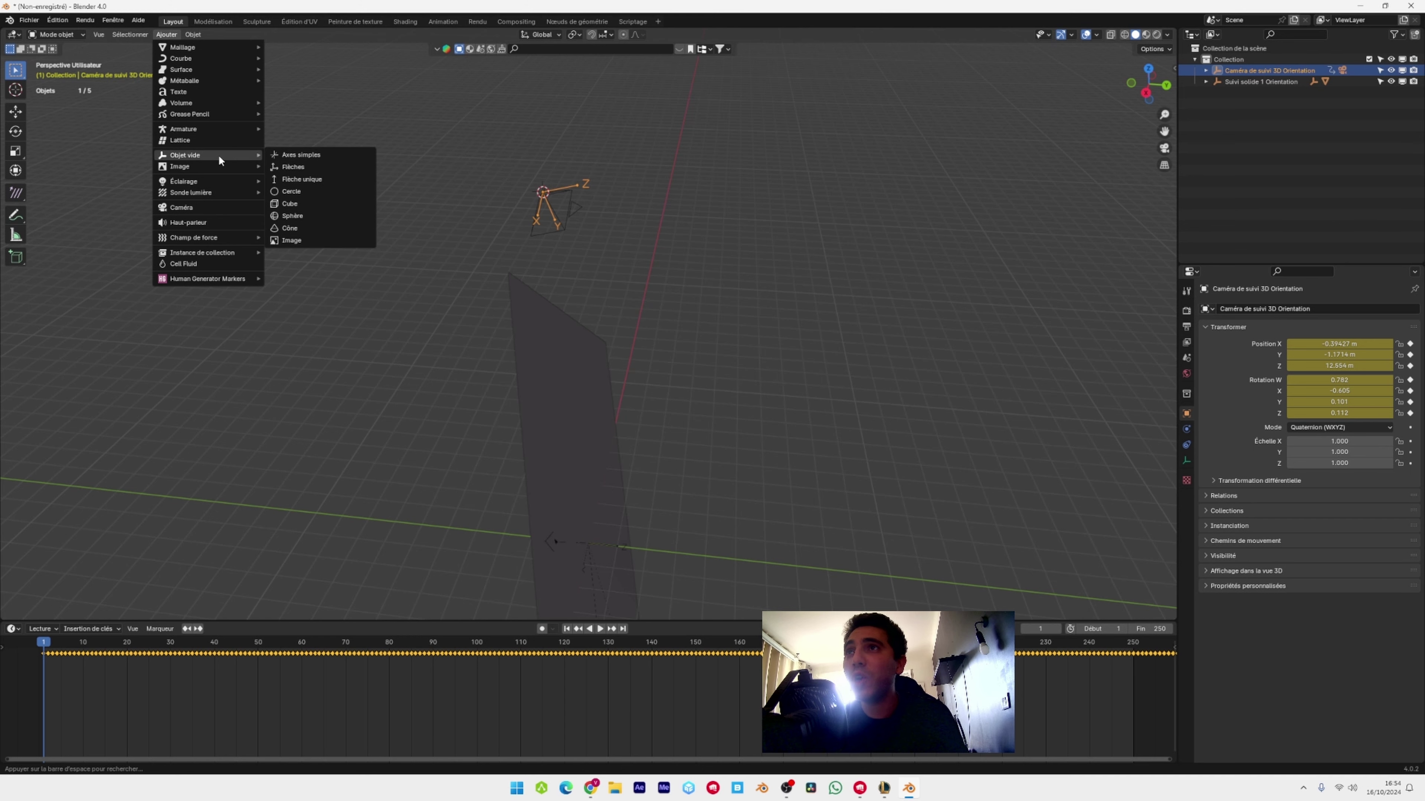
left_click(305, 152)
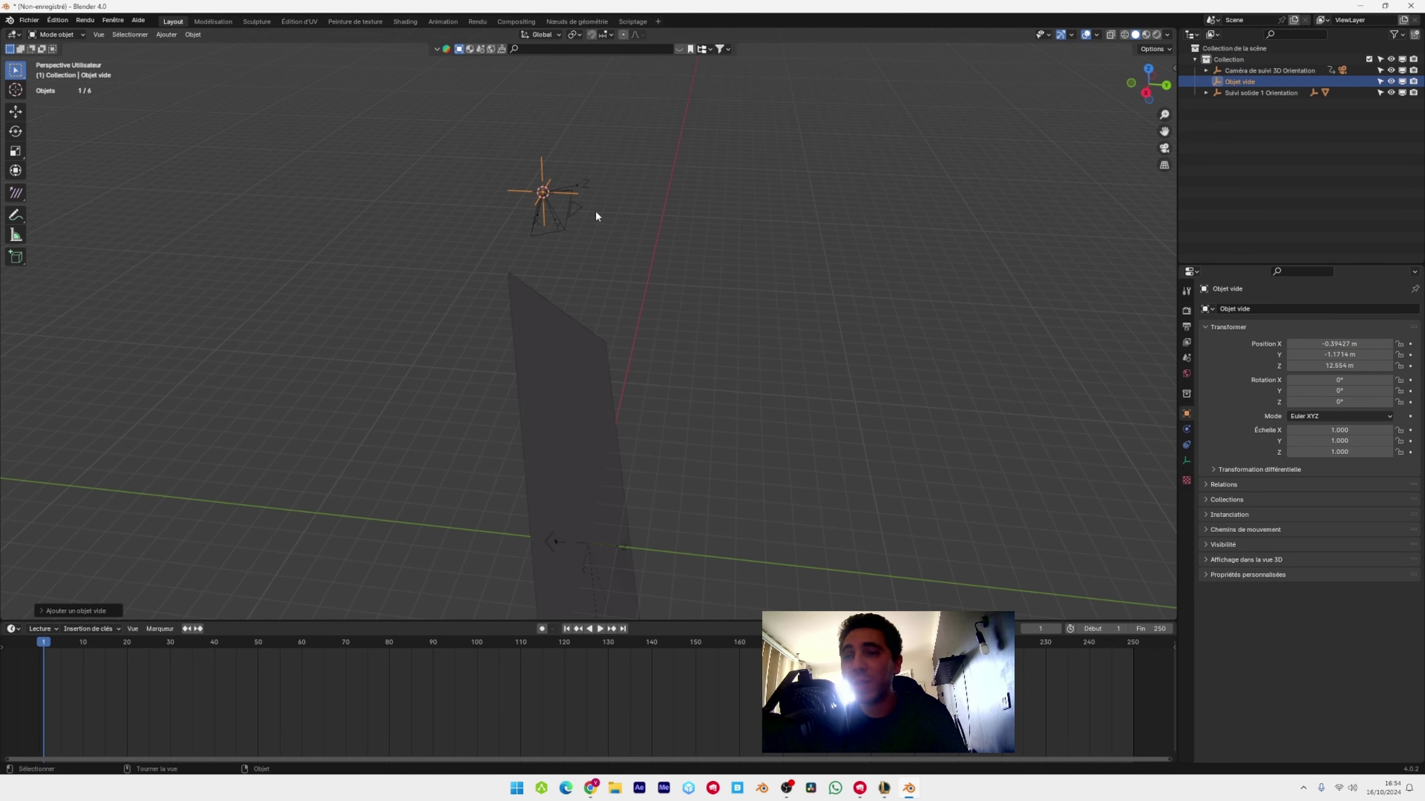
key("s")
left_click(735, 224)
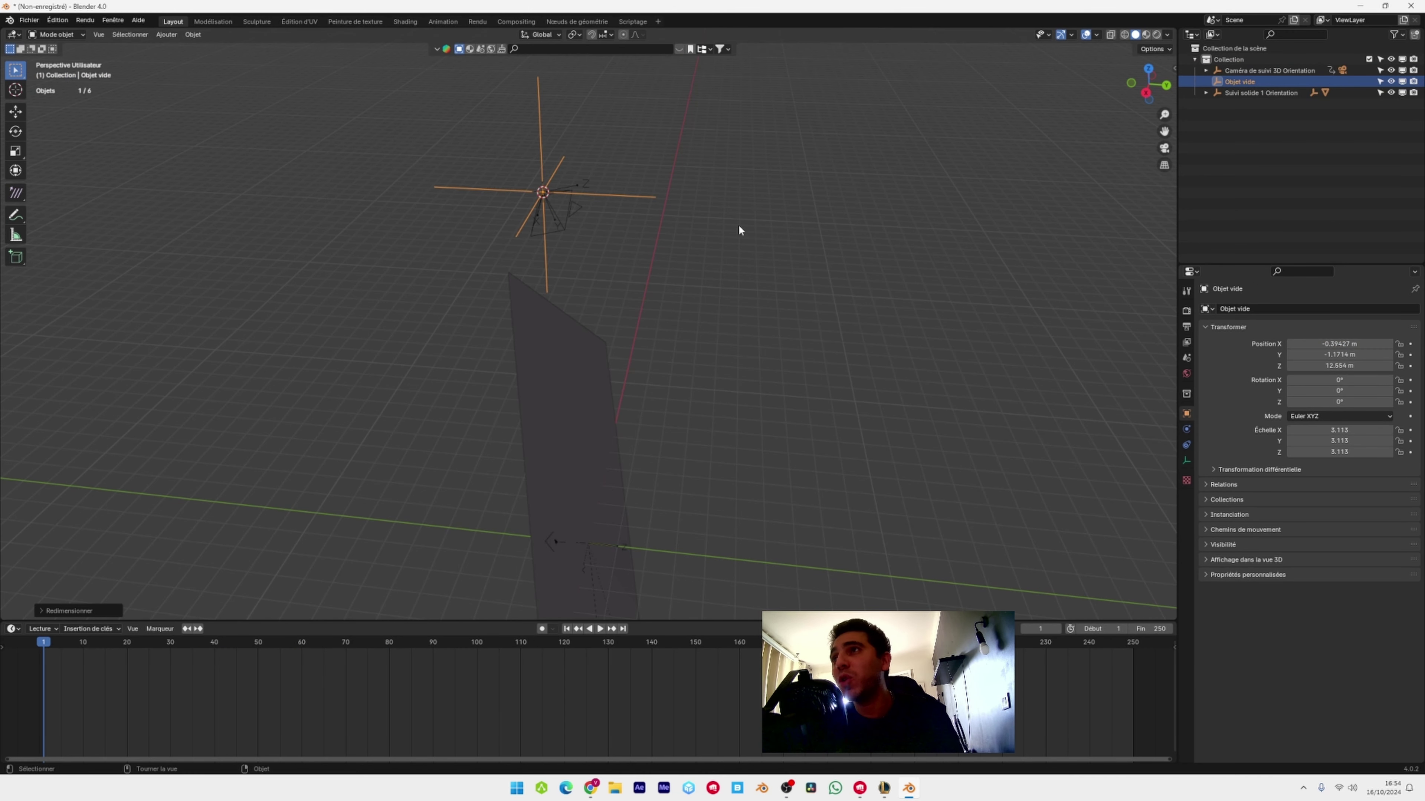
Parent the tracking camera's orientation empty to the new plain axes empty, using the Object (Keep Transform) option
scroll(567, 187, "up", 3)
middle_click_drag(568, 187, 547, 275)
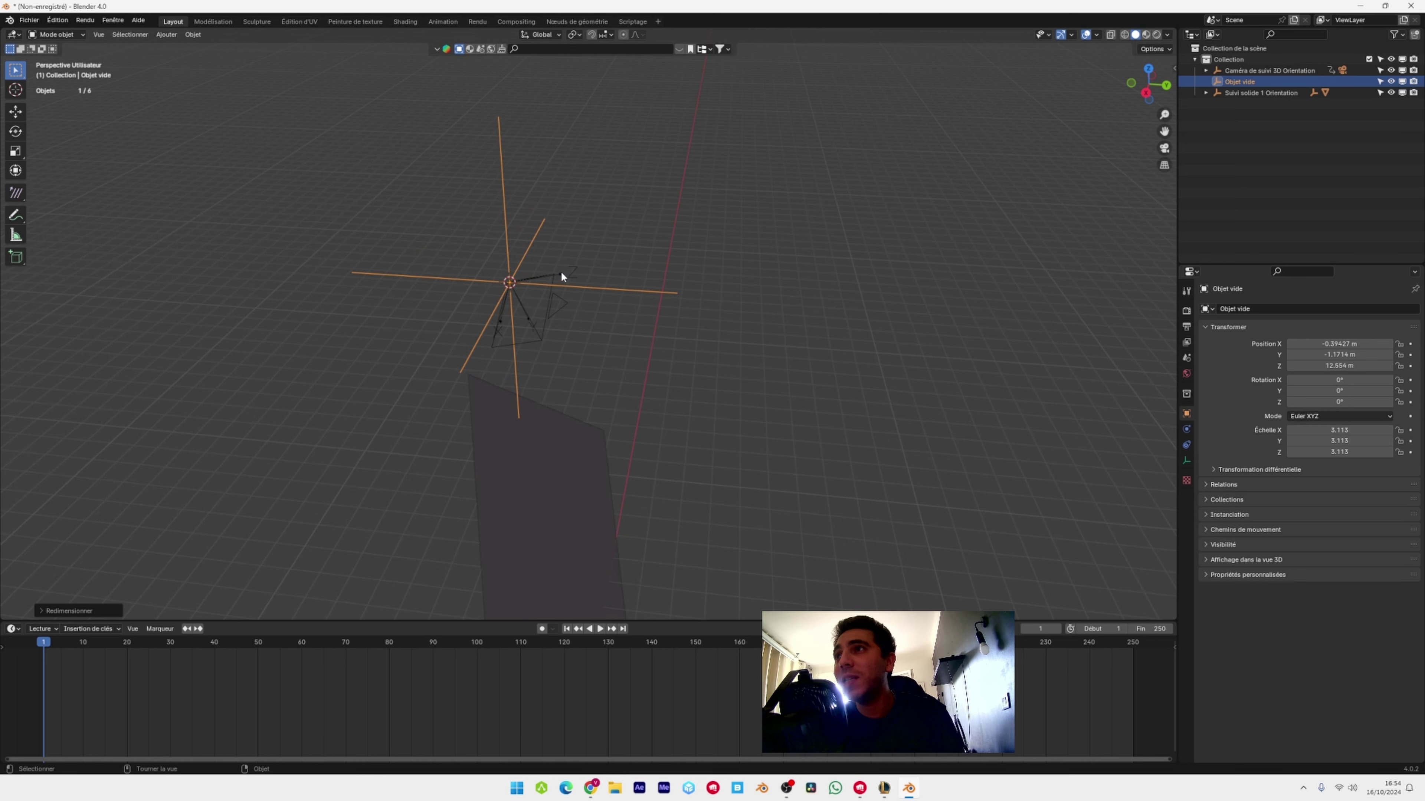
left_click(561, 270)
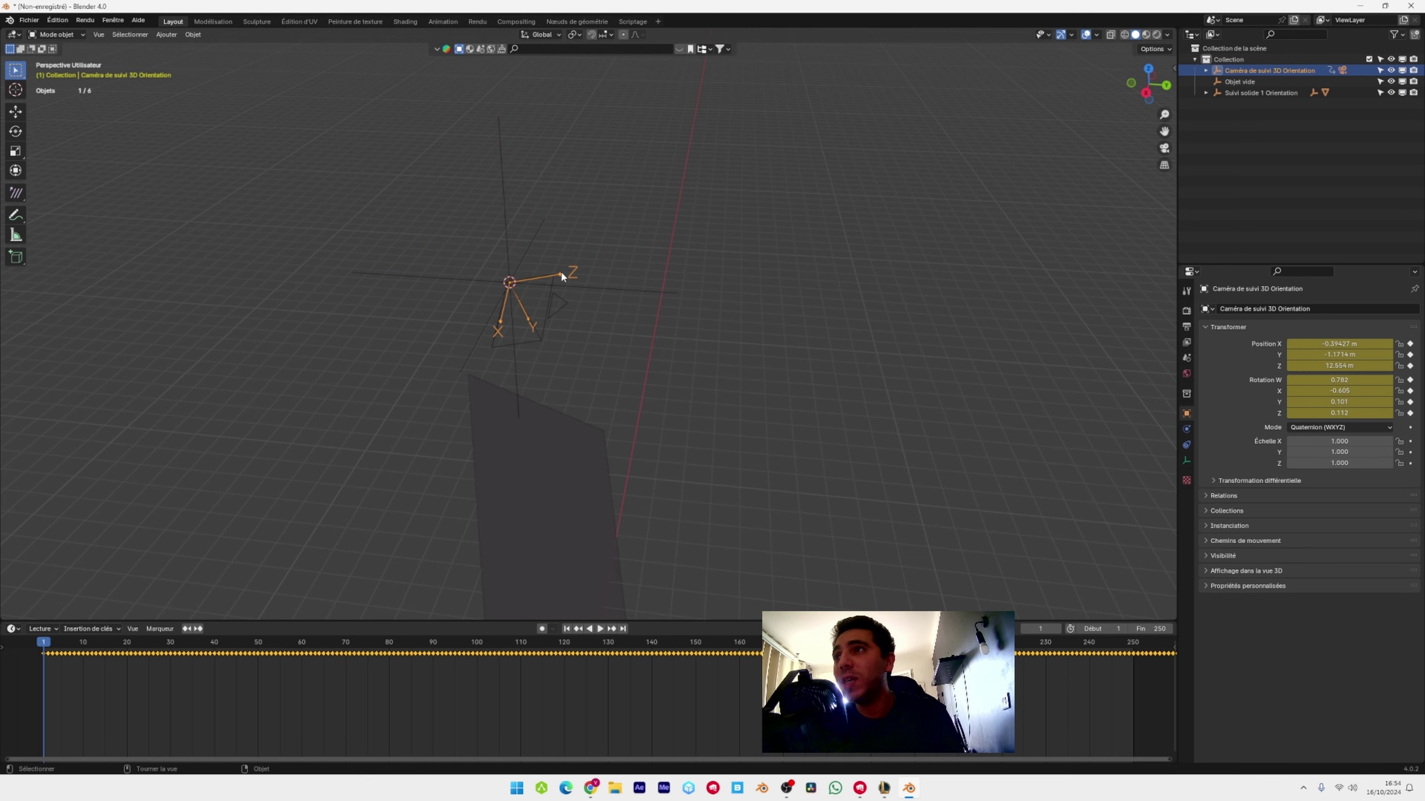
left_click(501, 174, "shift")
key("ctrl+p")
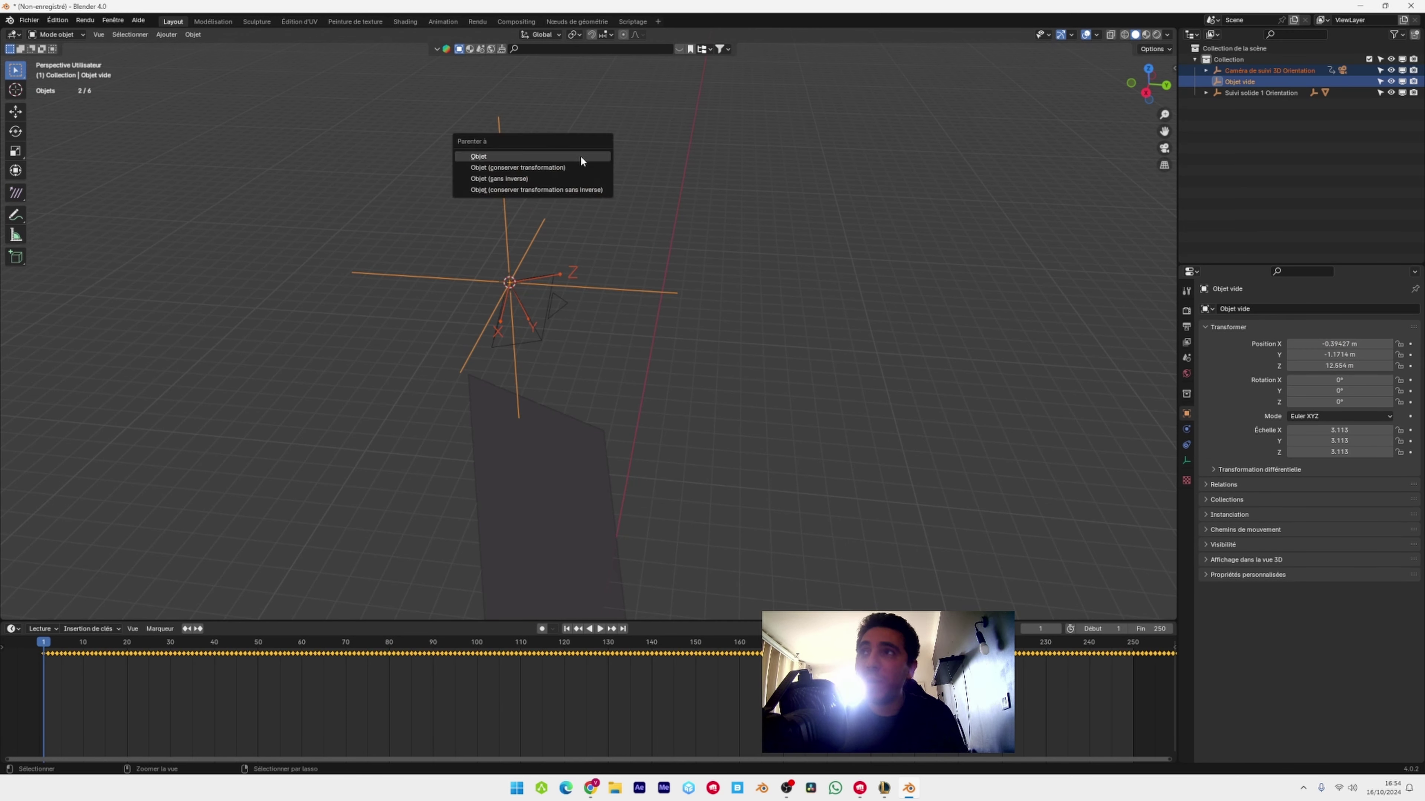
left_click(562, 166)
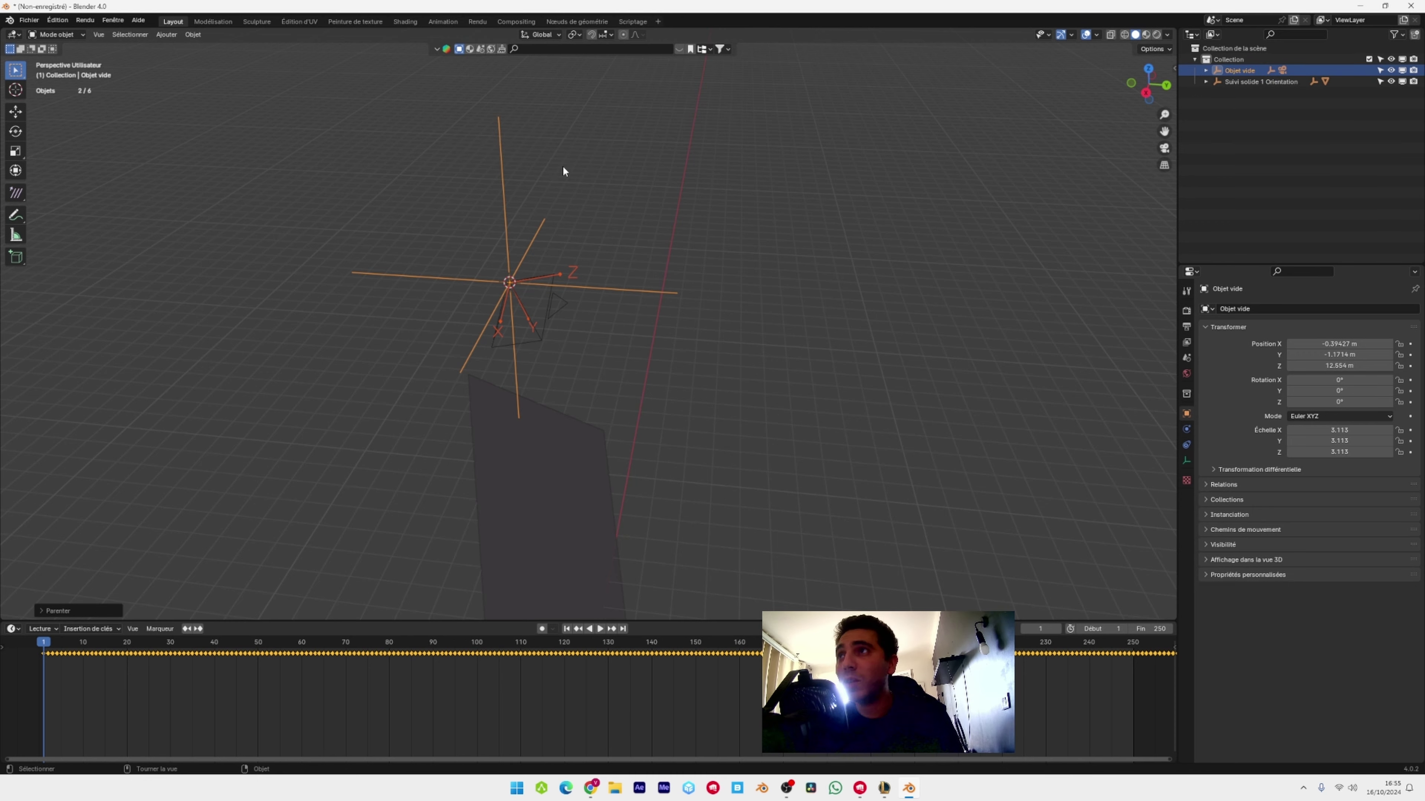
Parent the tracked solid plane to the plain axes empty, using the Object (Keep Transform) option
scroll(589, 378, "down", 3)
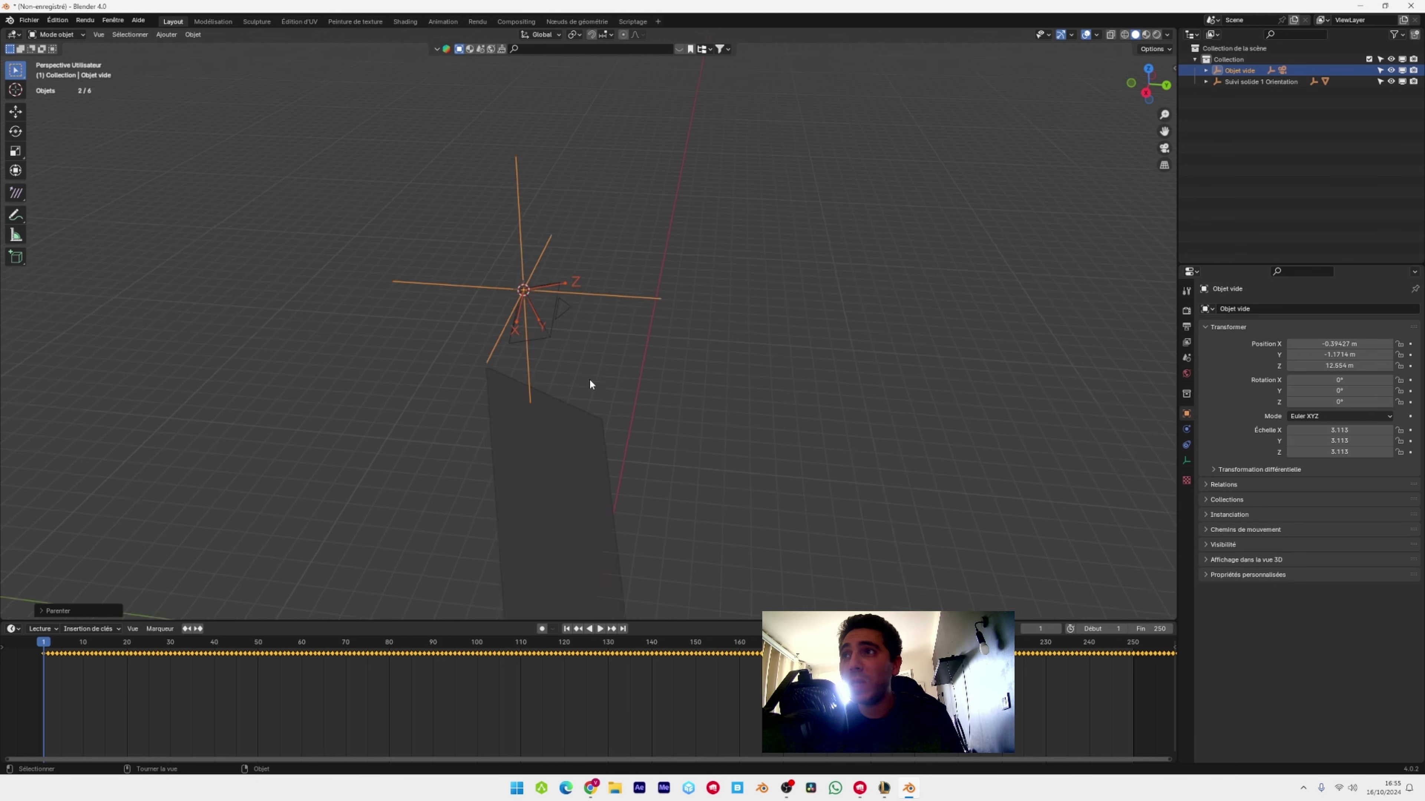
left_click(569, 471)
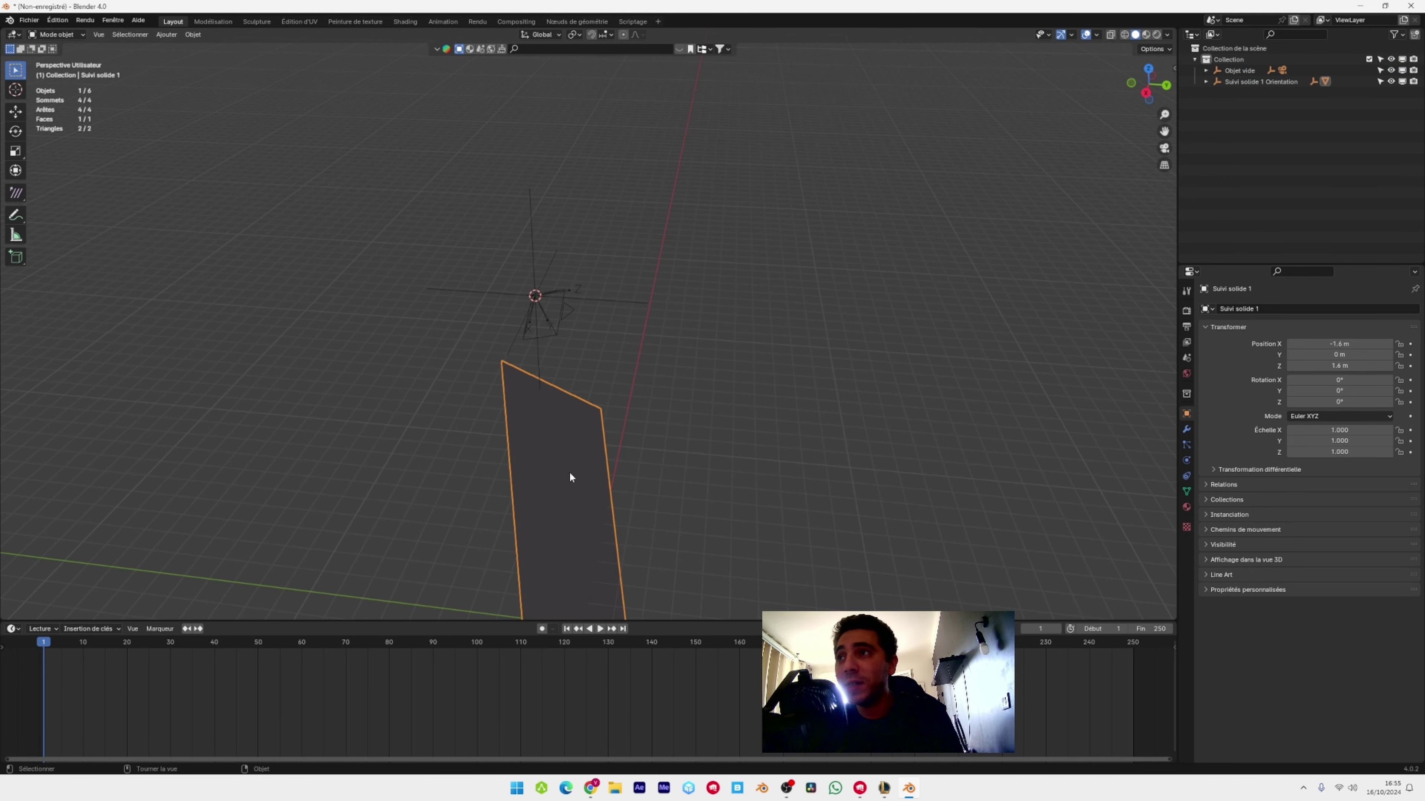
left_click(532, 209, "shift")
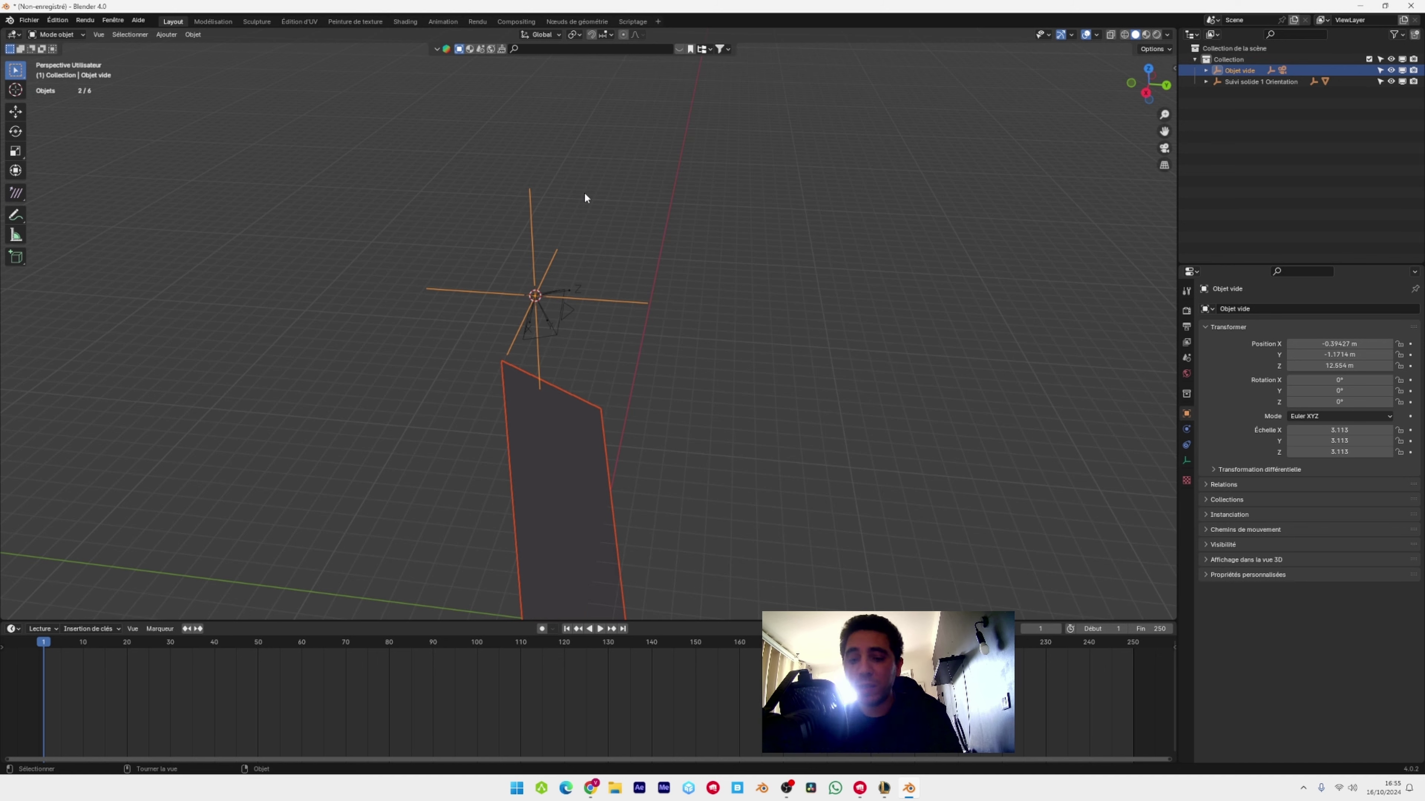
key("ctrl+p")
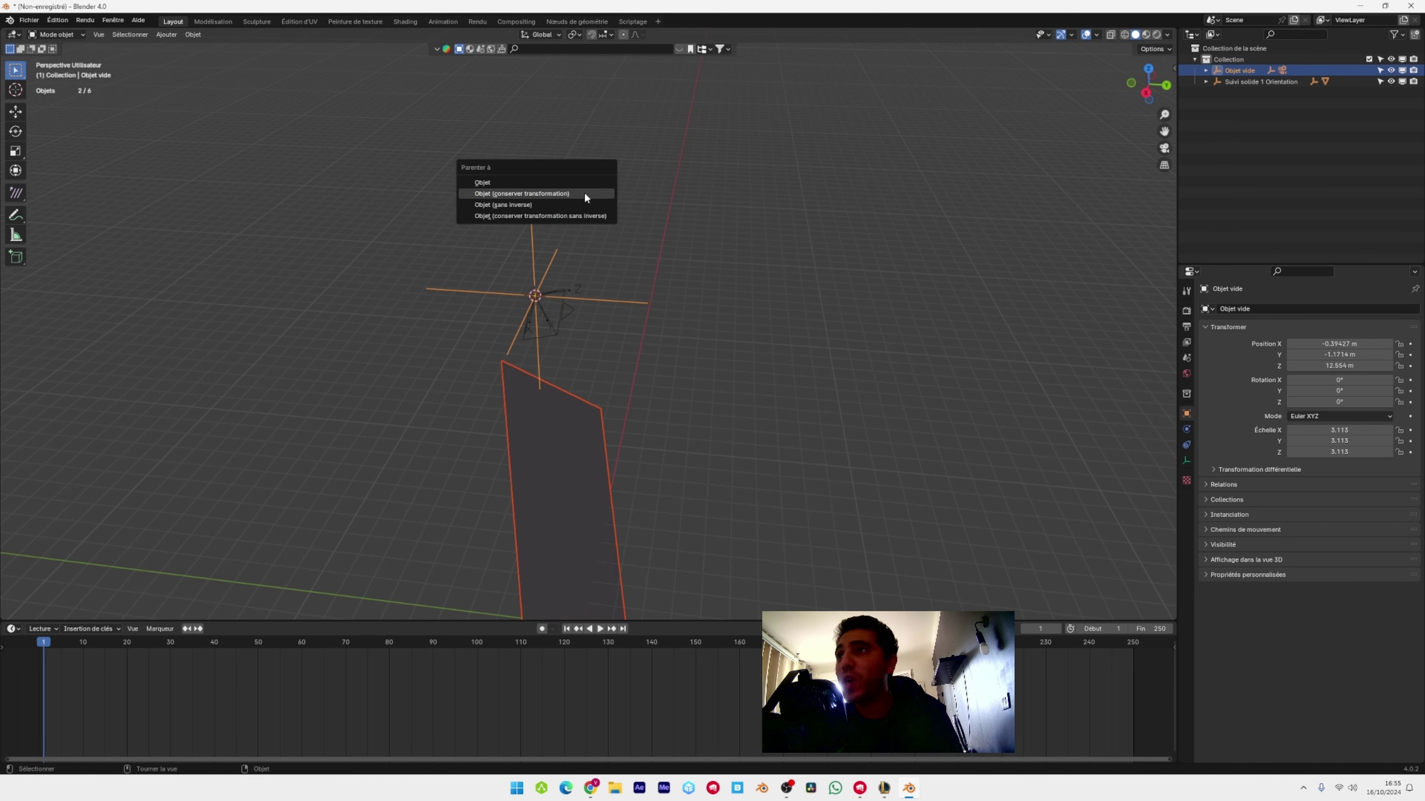
left_click(584, 194)
Rotate the plain axes empty around the X axis to about 78° so the tracked plane lies nearly flat
scroll(587, 200, "up", 4)
left_click(532, 256)
scroll(636, 334, "down", 6)
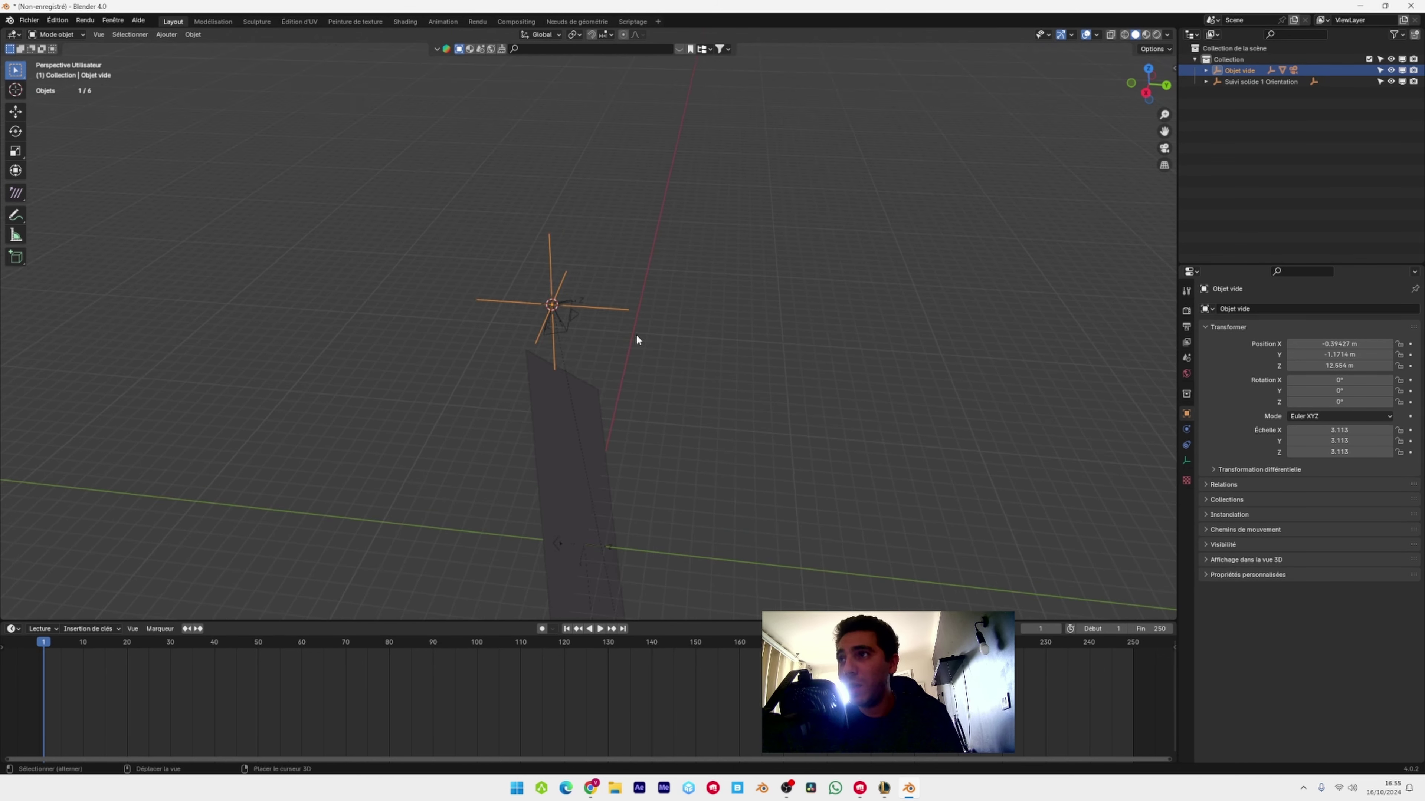
middle_click_drag(635, 334, 665, 237, "shift")
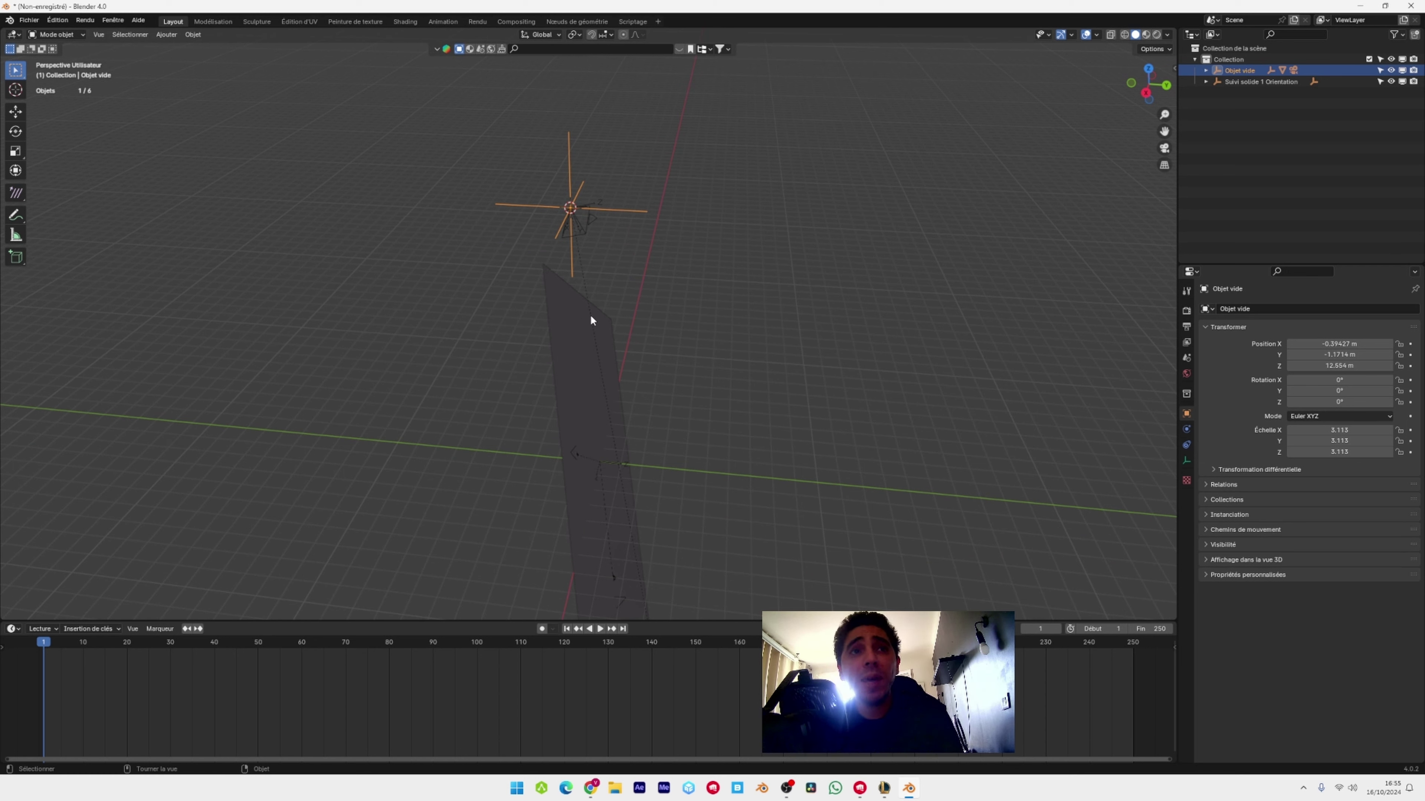
left_click(608, 135)
left_click(570, 150)
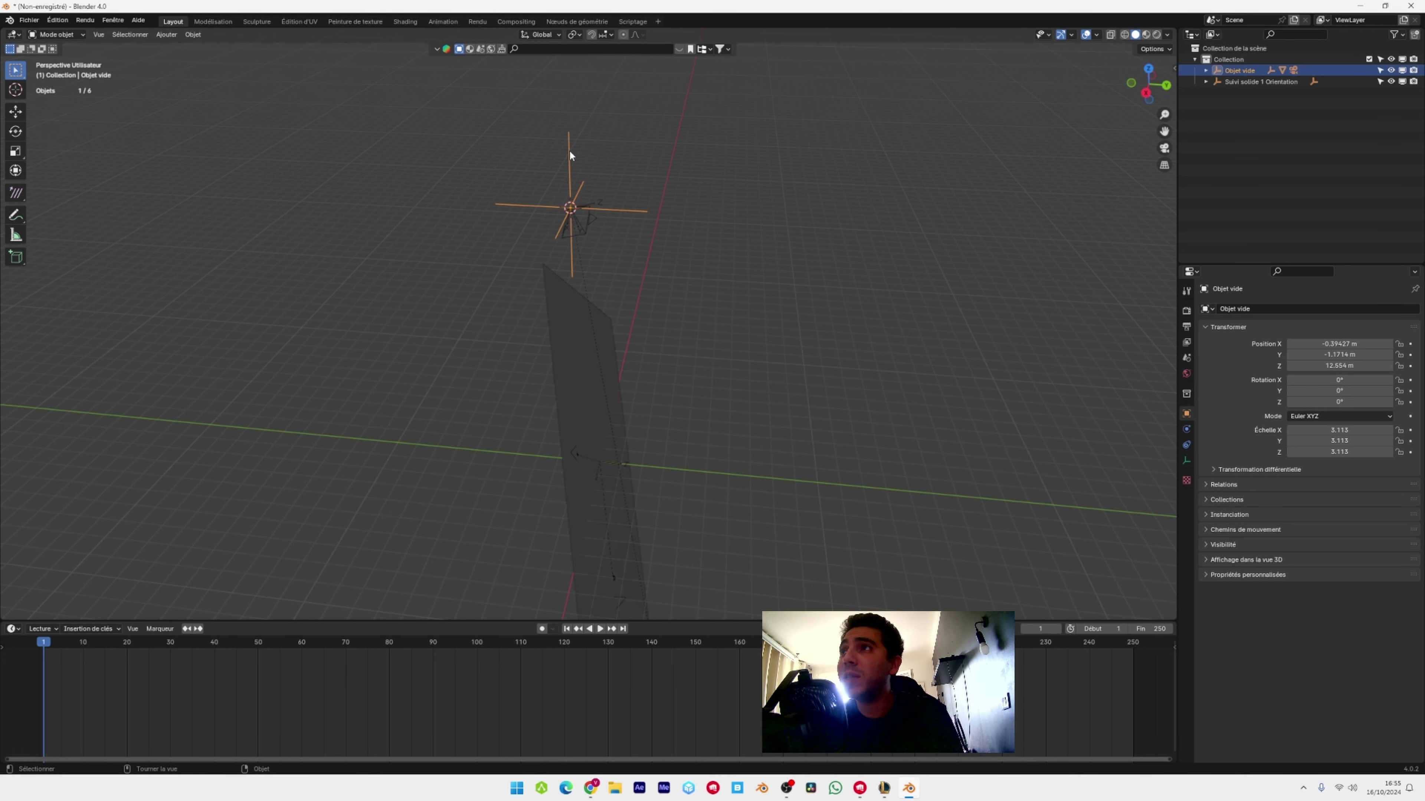
left_click(16, 131)
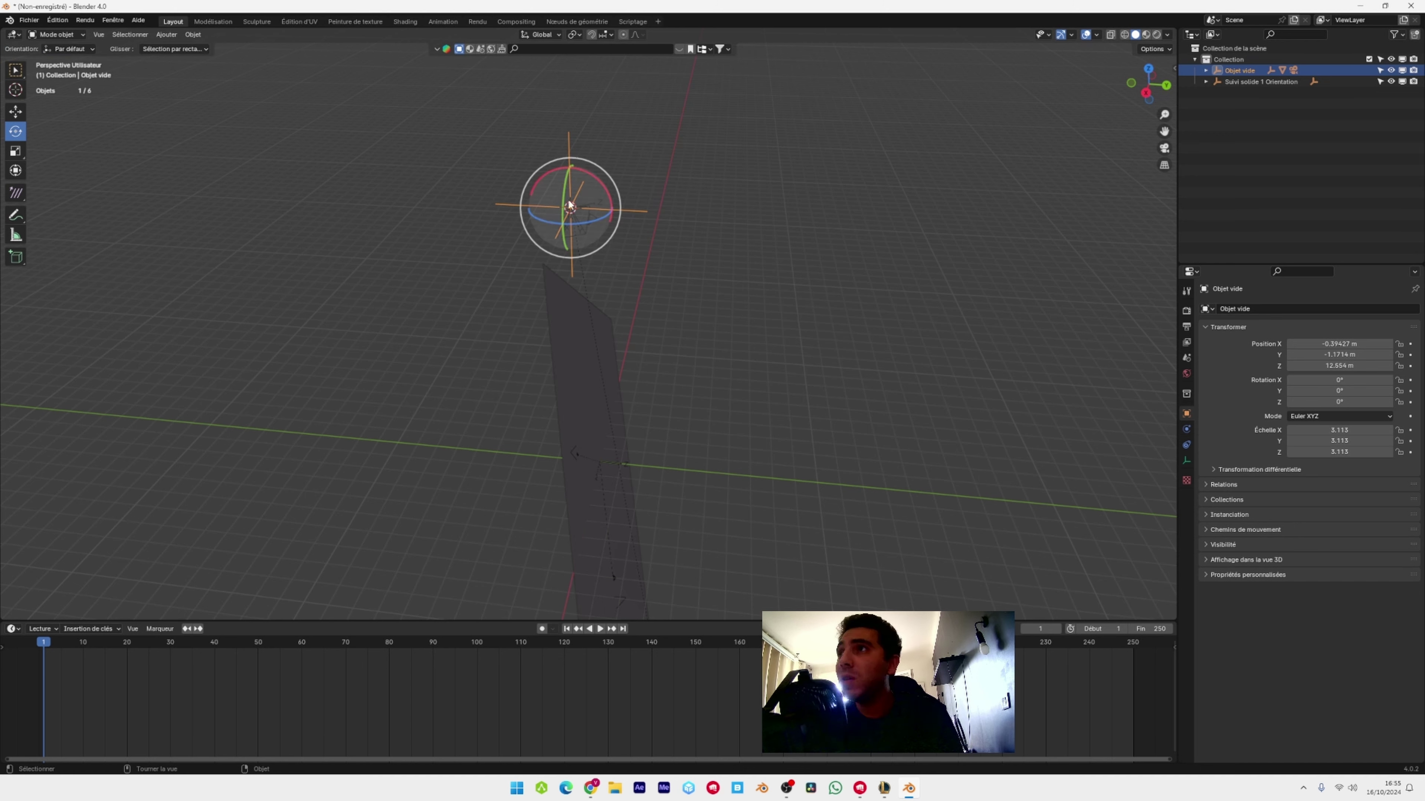
left_click_drag(593, 179, 534, 181)
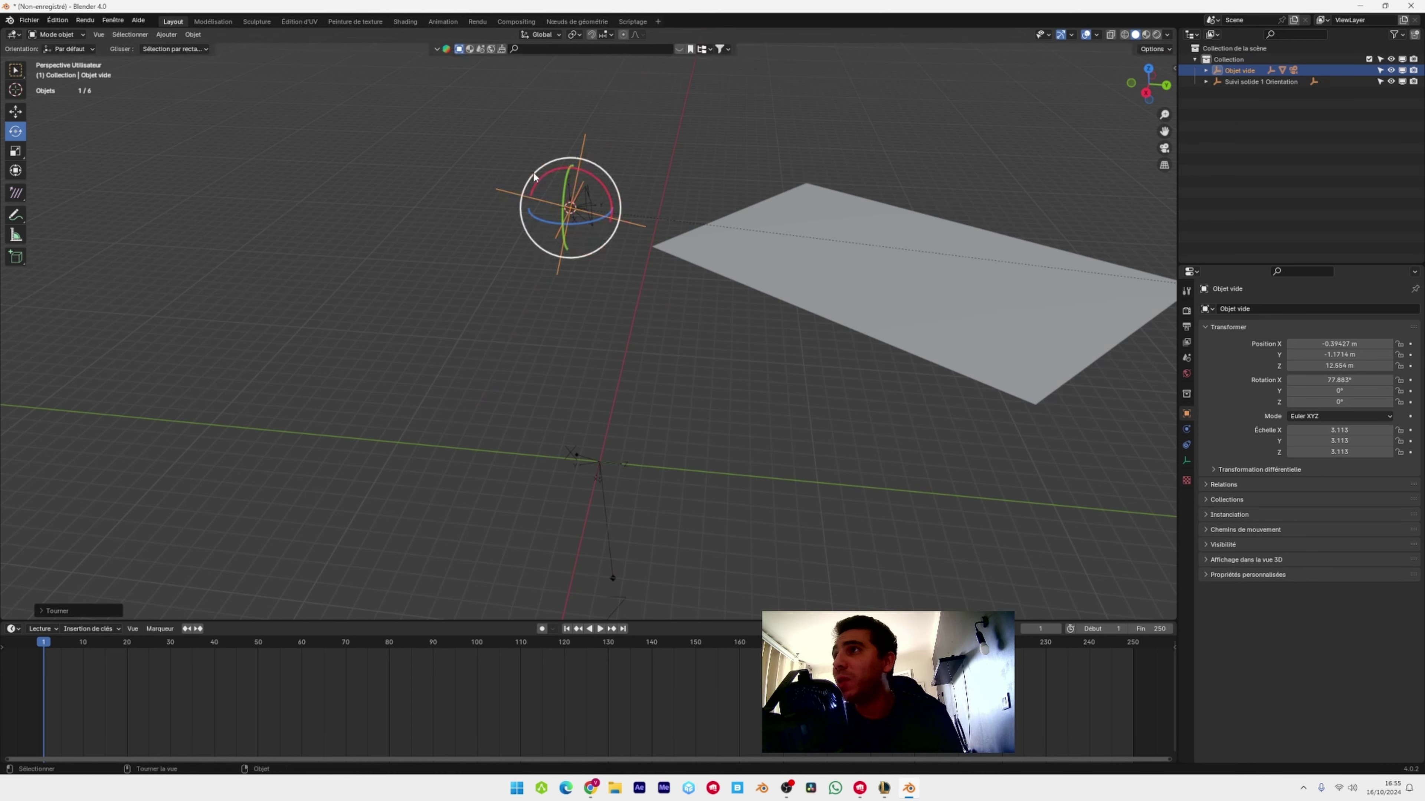
middle_click_drag(534, 180, 497, 280)
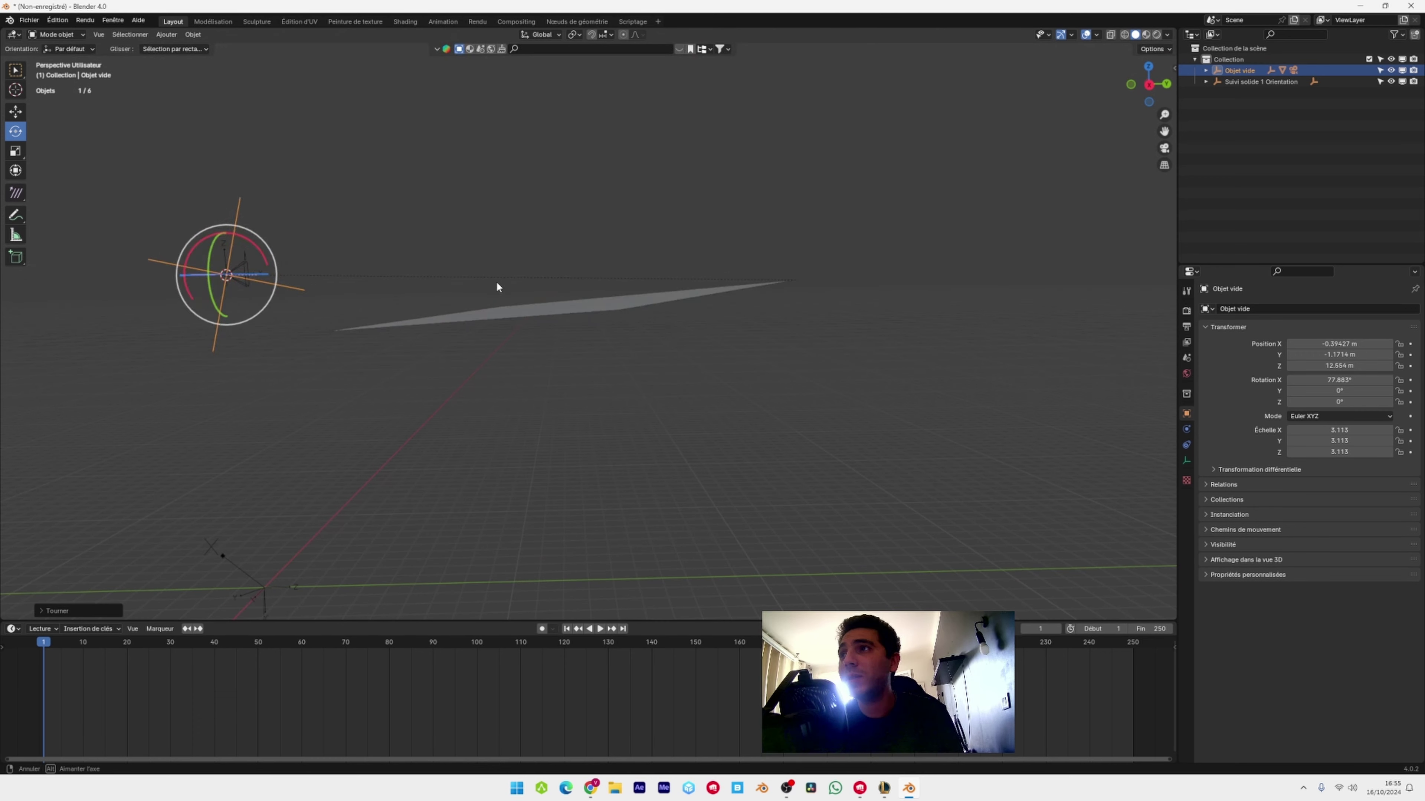
Refine the empty's rotation to about 74° on X and 45° on Z, aligning the plane with the grid
left_click_drag(252, 236, 251, 242)
middle_click_drag(250, 242, 438, 395)
left_click_drag(438, 440, 387, 409)
key("KP_7")
middle_click_drag(387, 408, 495, 284)
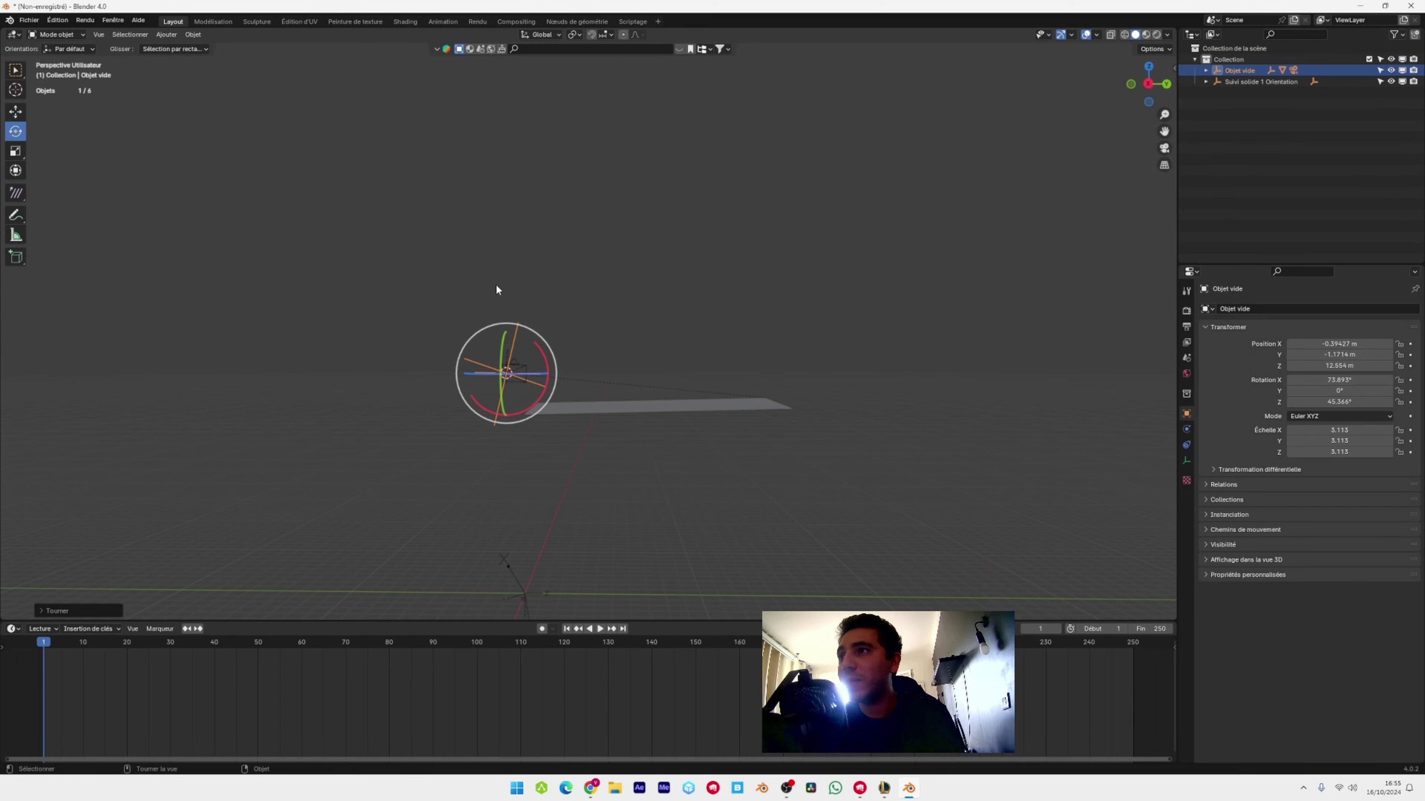
Move the empty down along the Z axis to a height of about 2.8 m
left_click(16, 112)
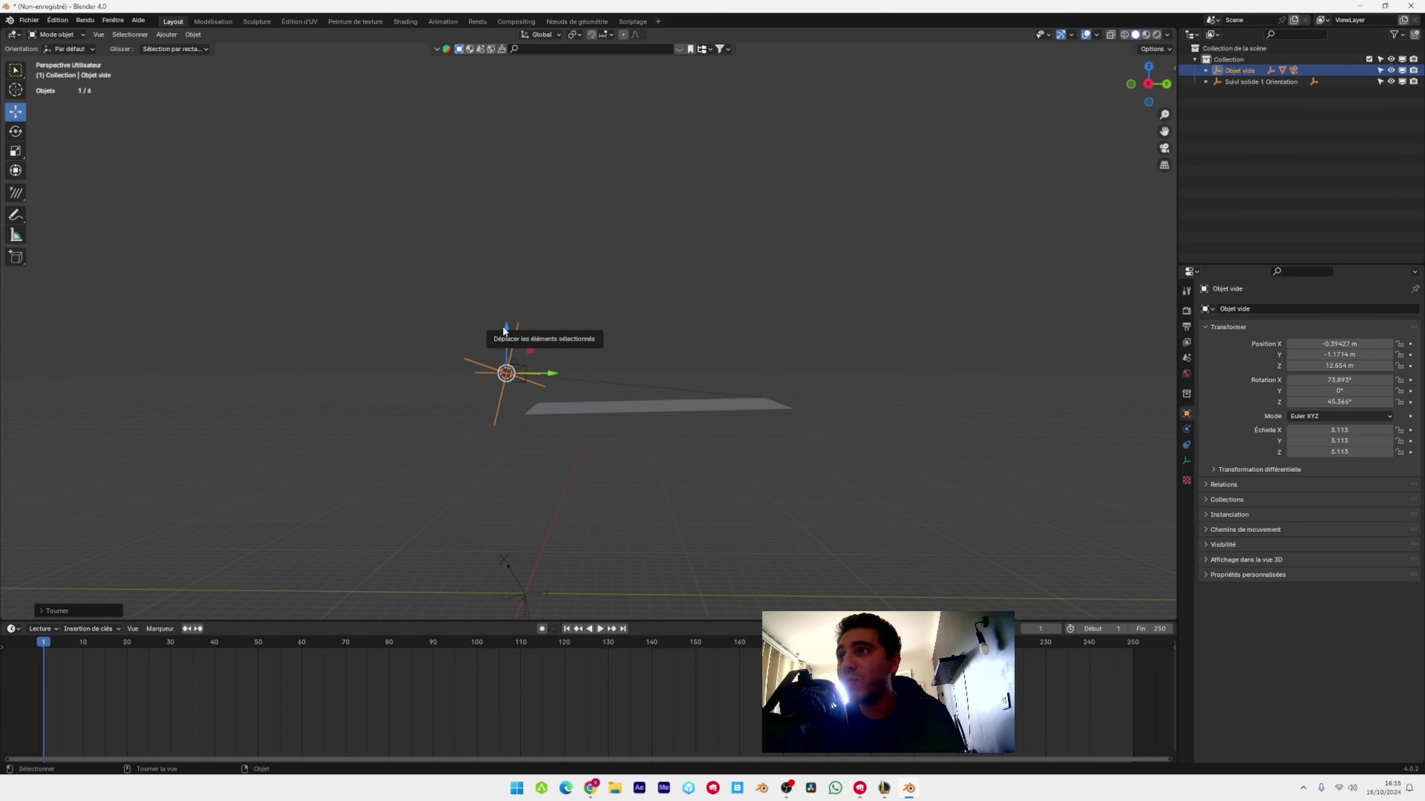
left_click_drag(506, 330, 517, 502)
middle_click_drag(799, 595, 729, 393)
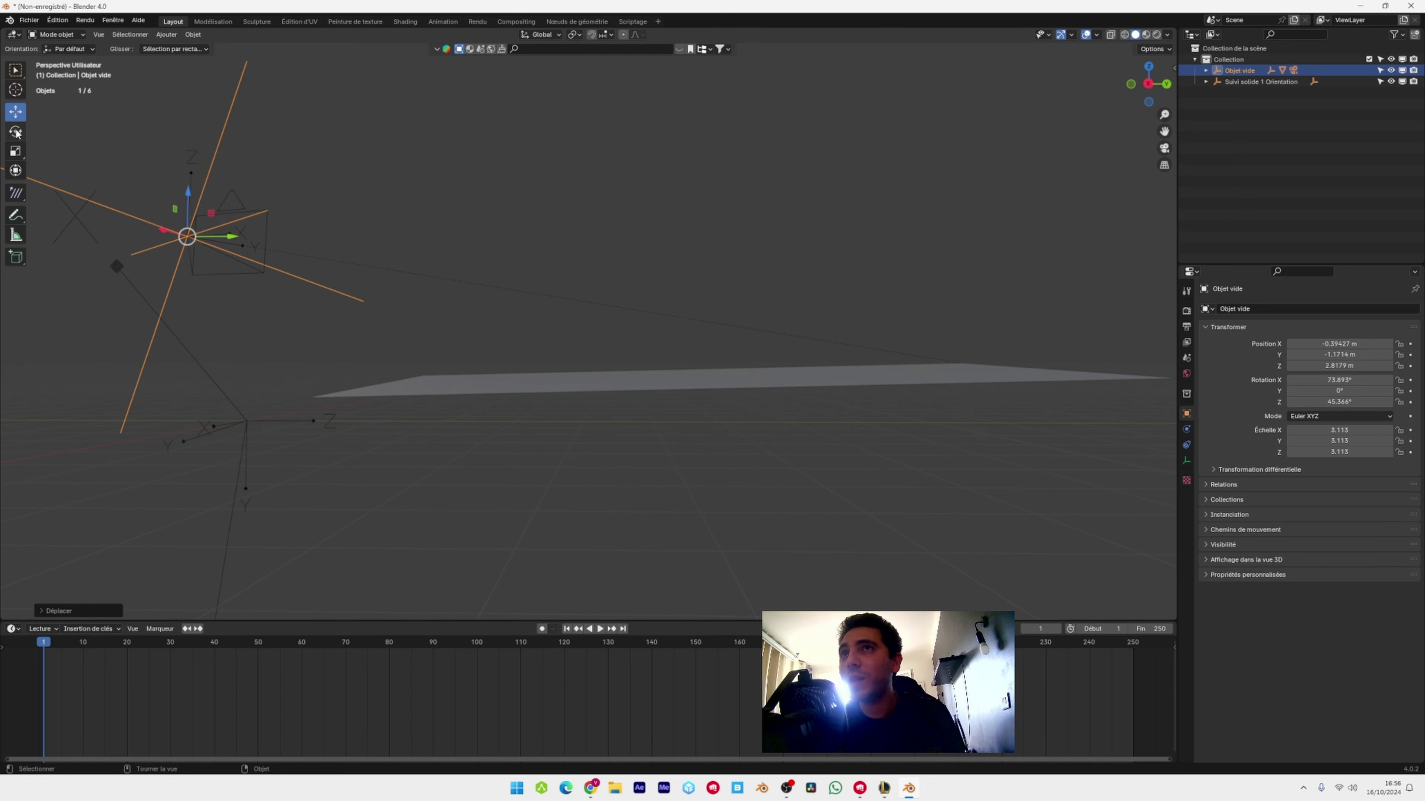
Rotate the empty by about -1.4° around the global X axis to level the plane, and deselect it
left_click(16, 130)
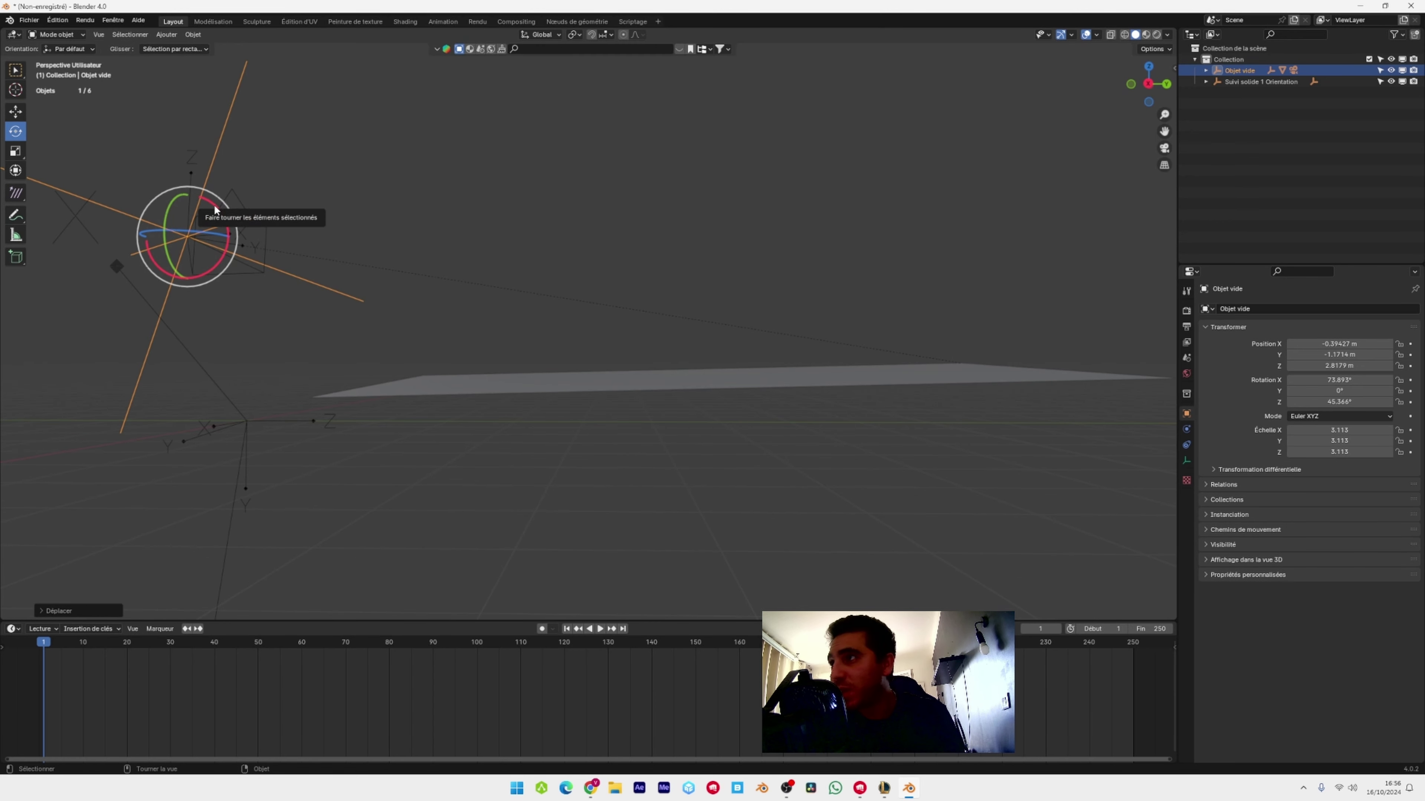
left_click_drag(216, 209, 224, 202)
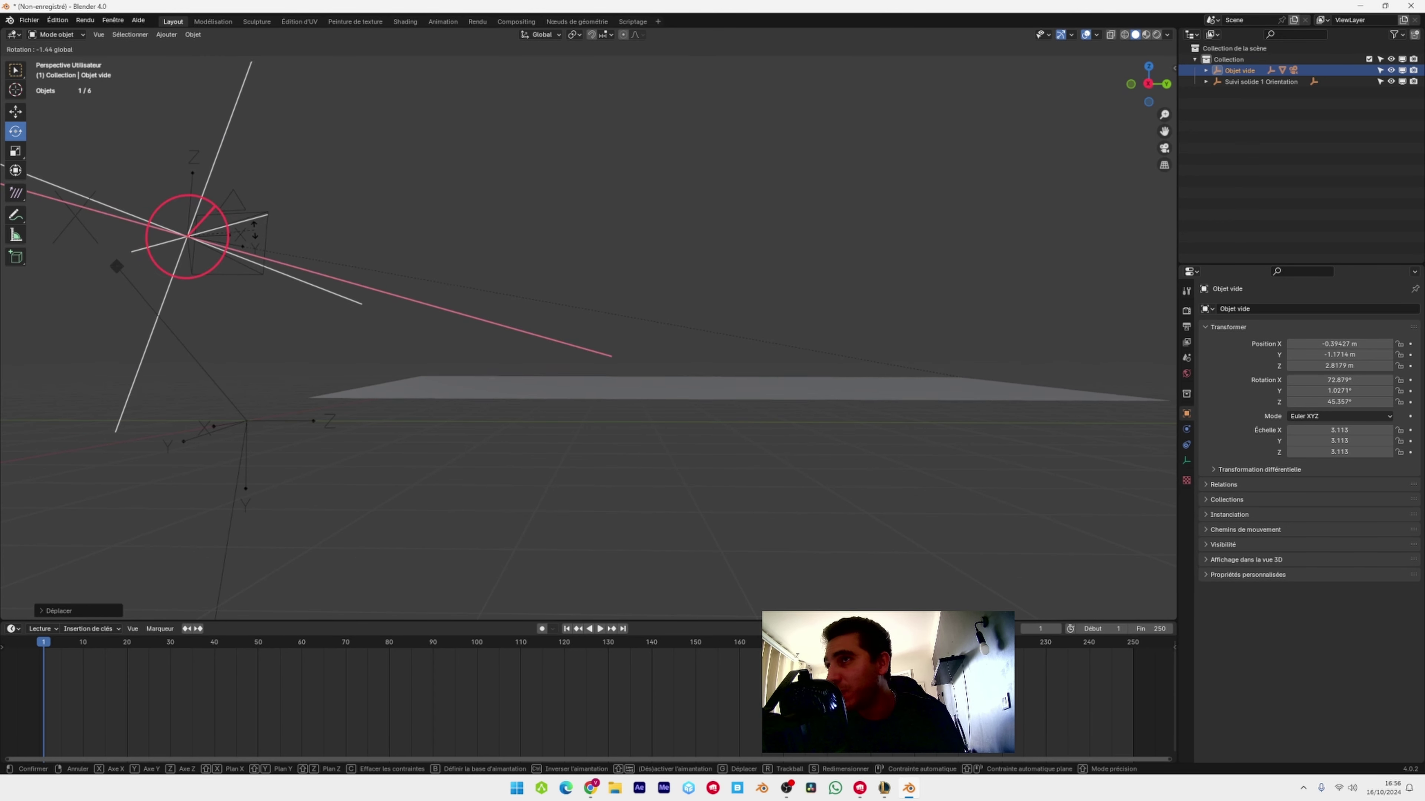
middle_click_drag(225, 203, 661, 275)
left_click(674, 188)
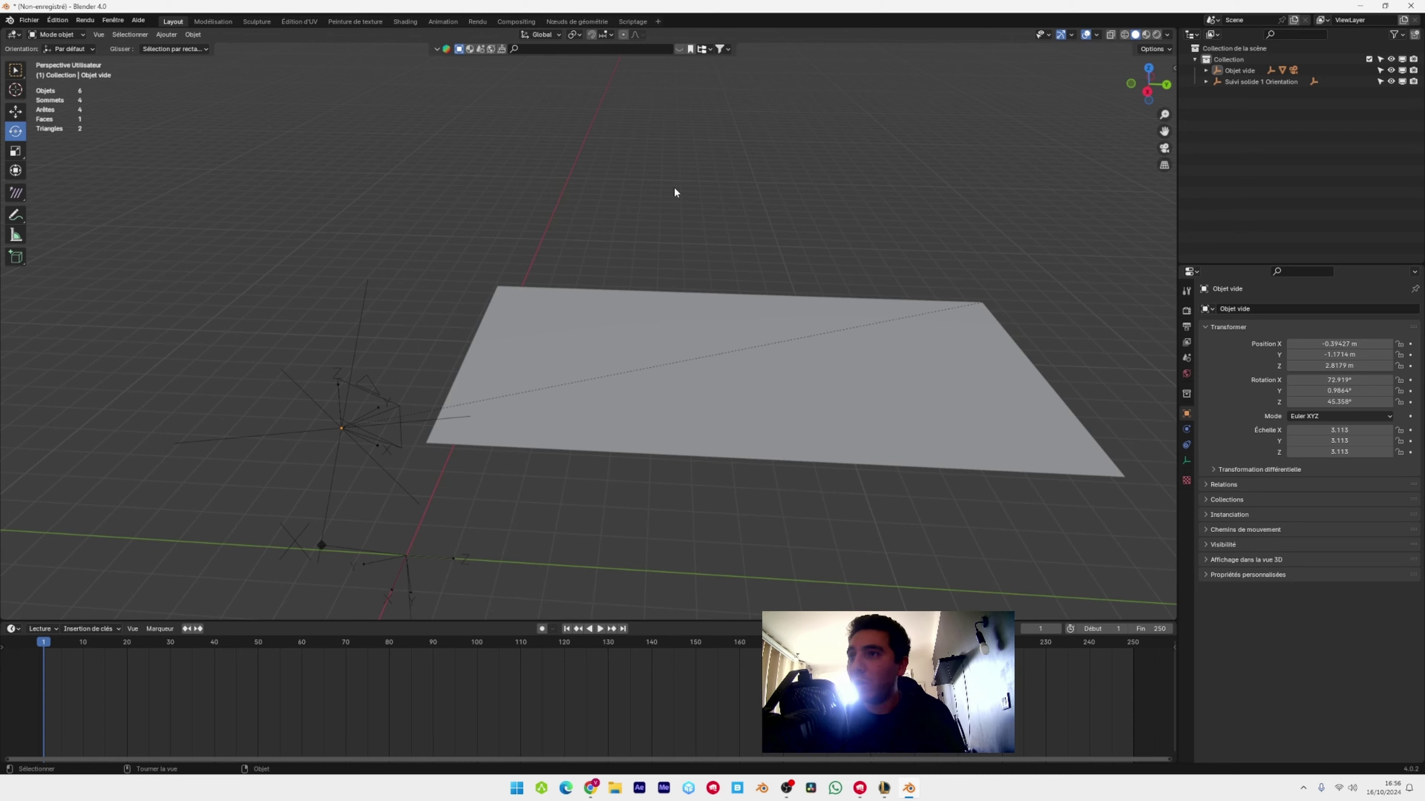
Look through the tracking camera, enable its background images and add one with Movie Clip as the source
key("KP_0")
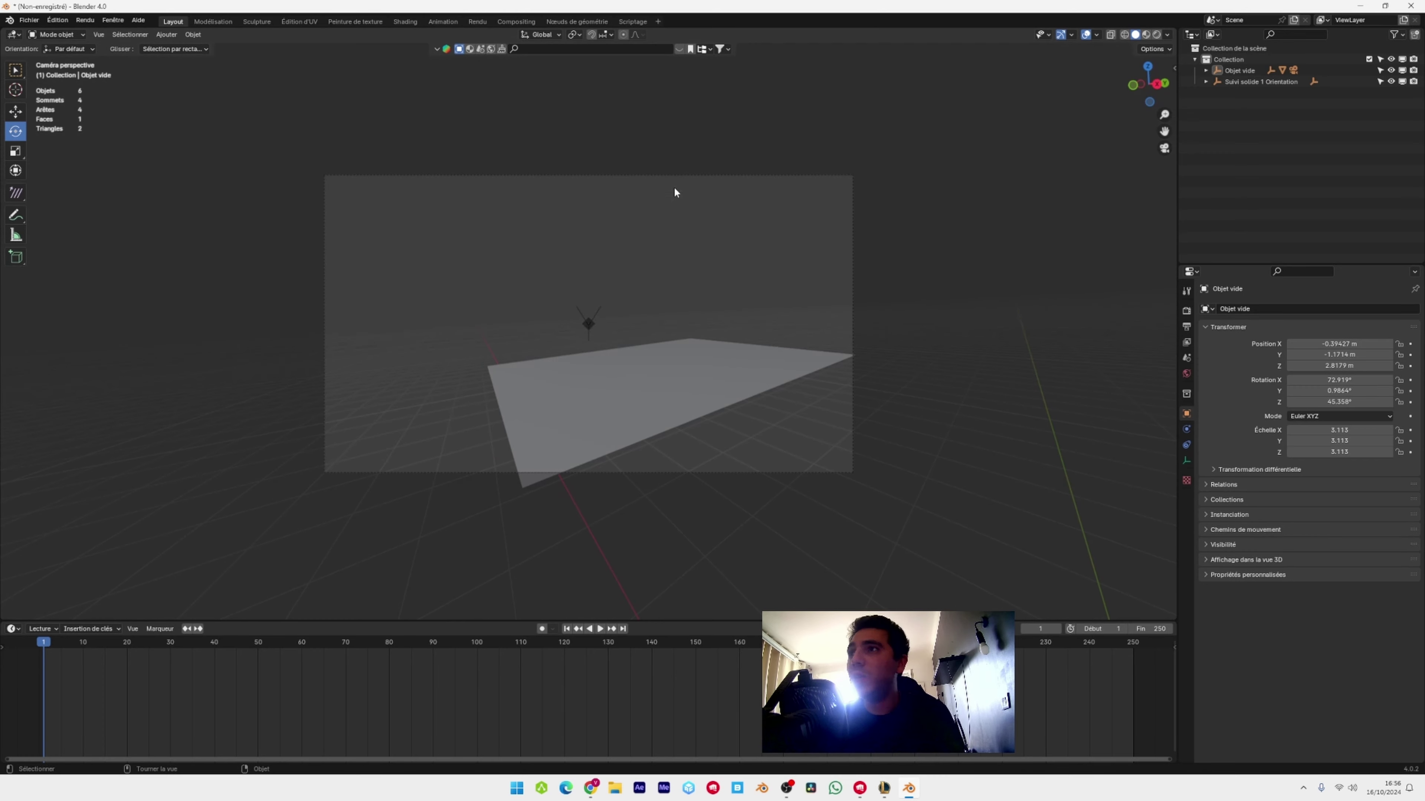
left_click(851, 237)
left_click(1186, 460)
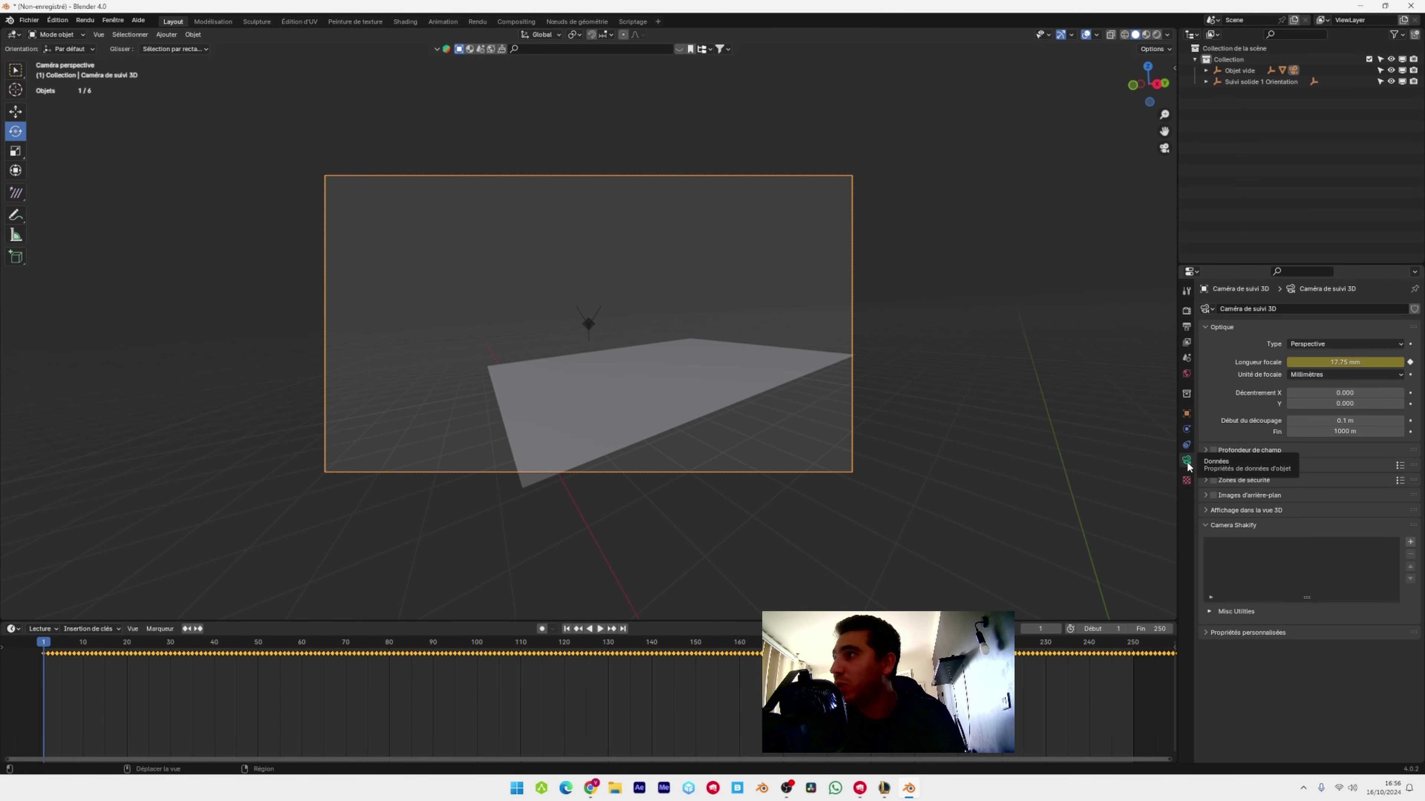
left_click(1214, 496)
left_click(1240, 496)
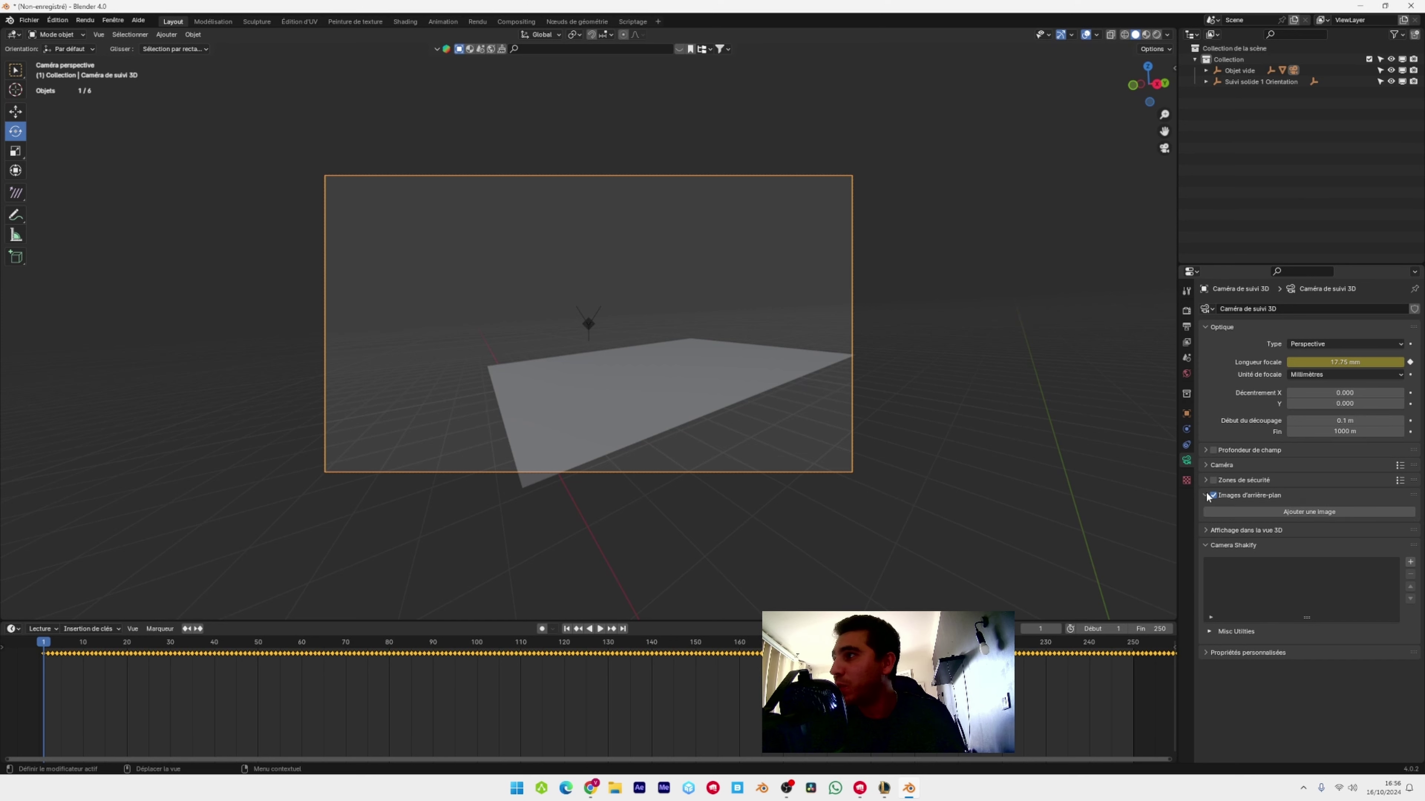
left_click(1304, 512)
left_click(1384, 545)
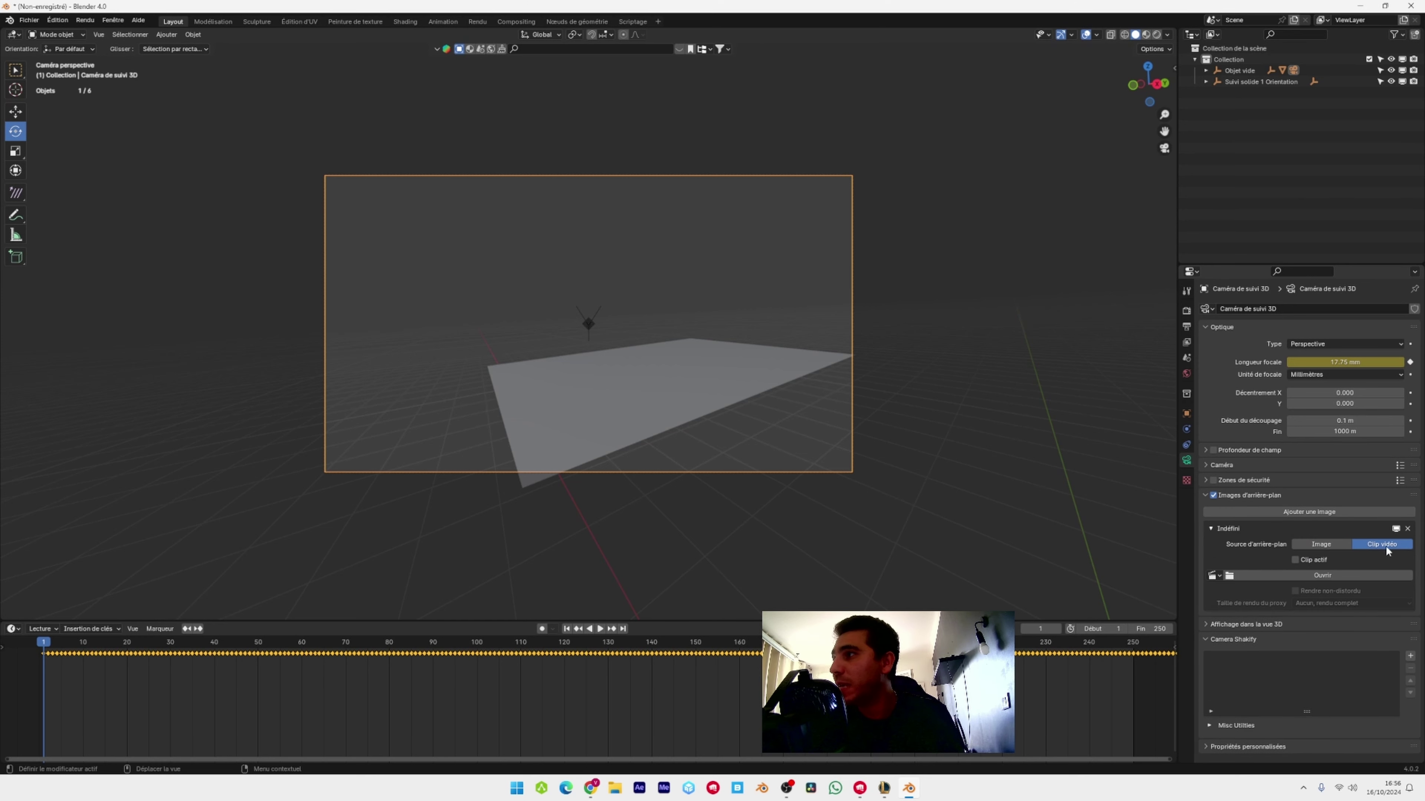
Load video_A8QXgOZ.mp4 from Downloads as the camera's background clip and raise its opacity to the maximum
left_click(1343, 576)
left_click(443, 364)
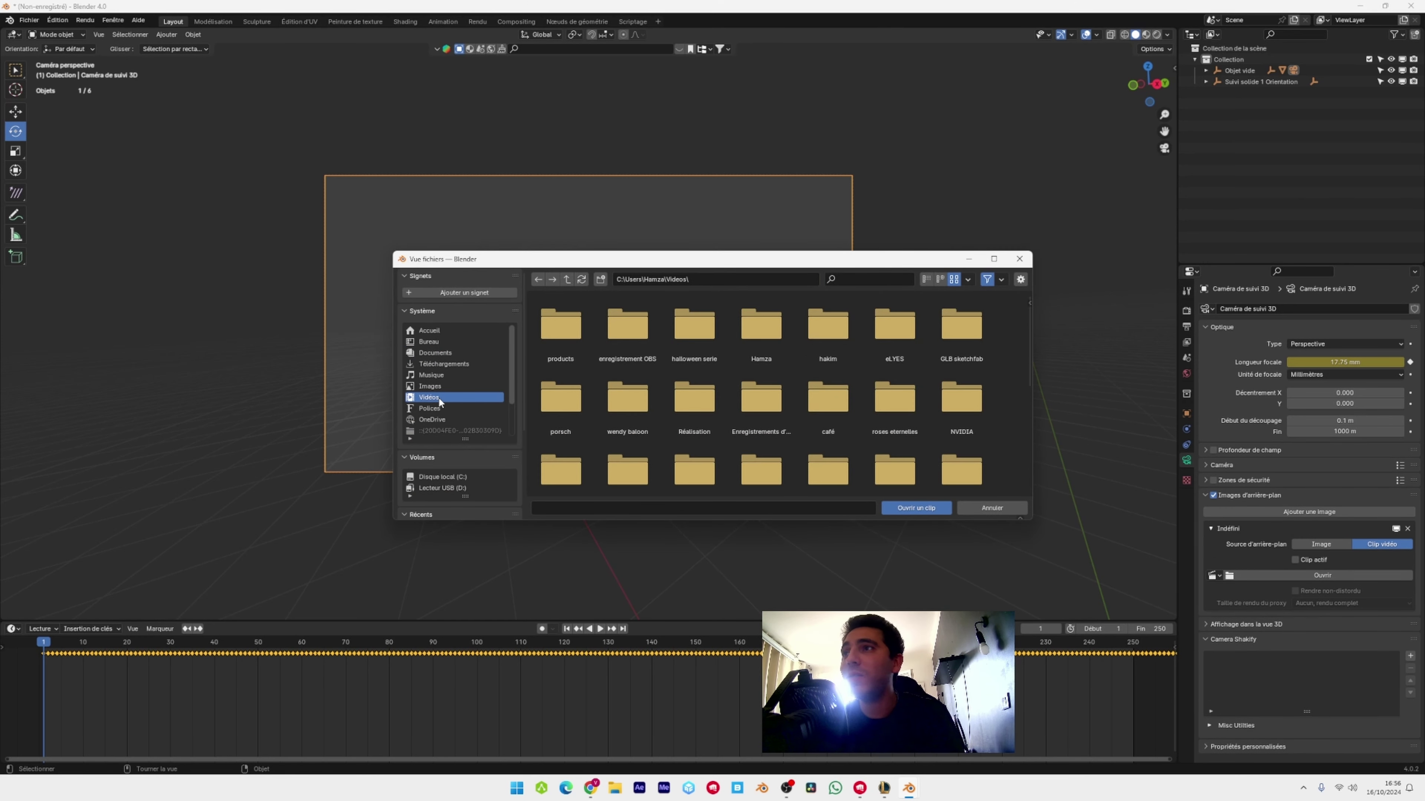
double_click(666, 361)
left_click(668, 367)
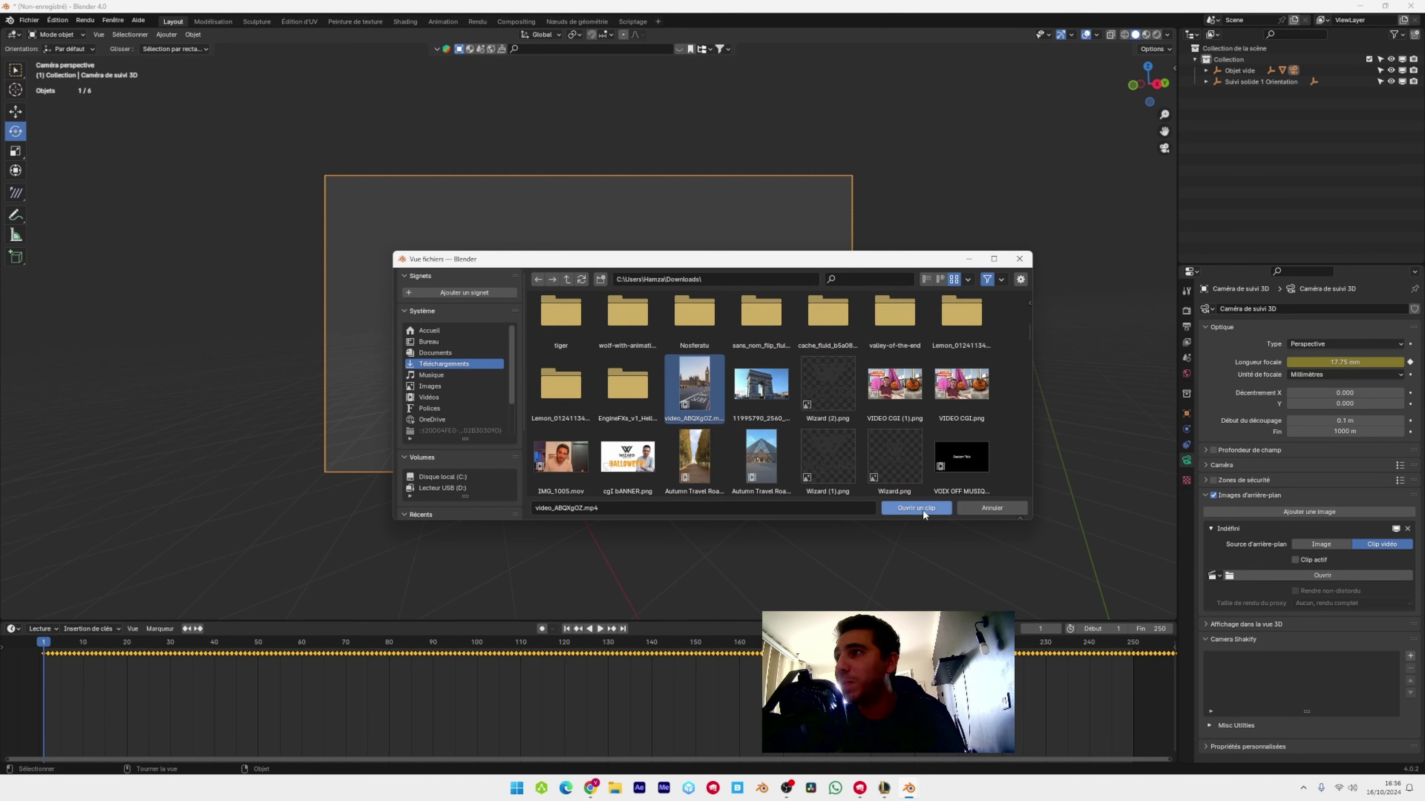
left_click(923, 509)
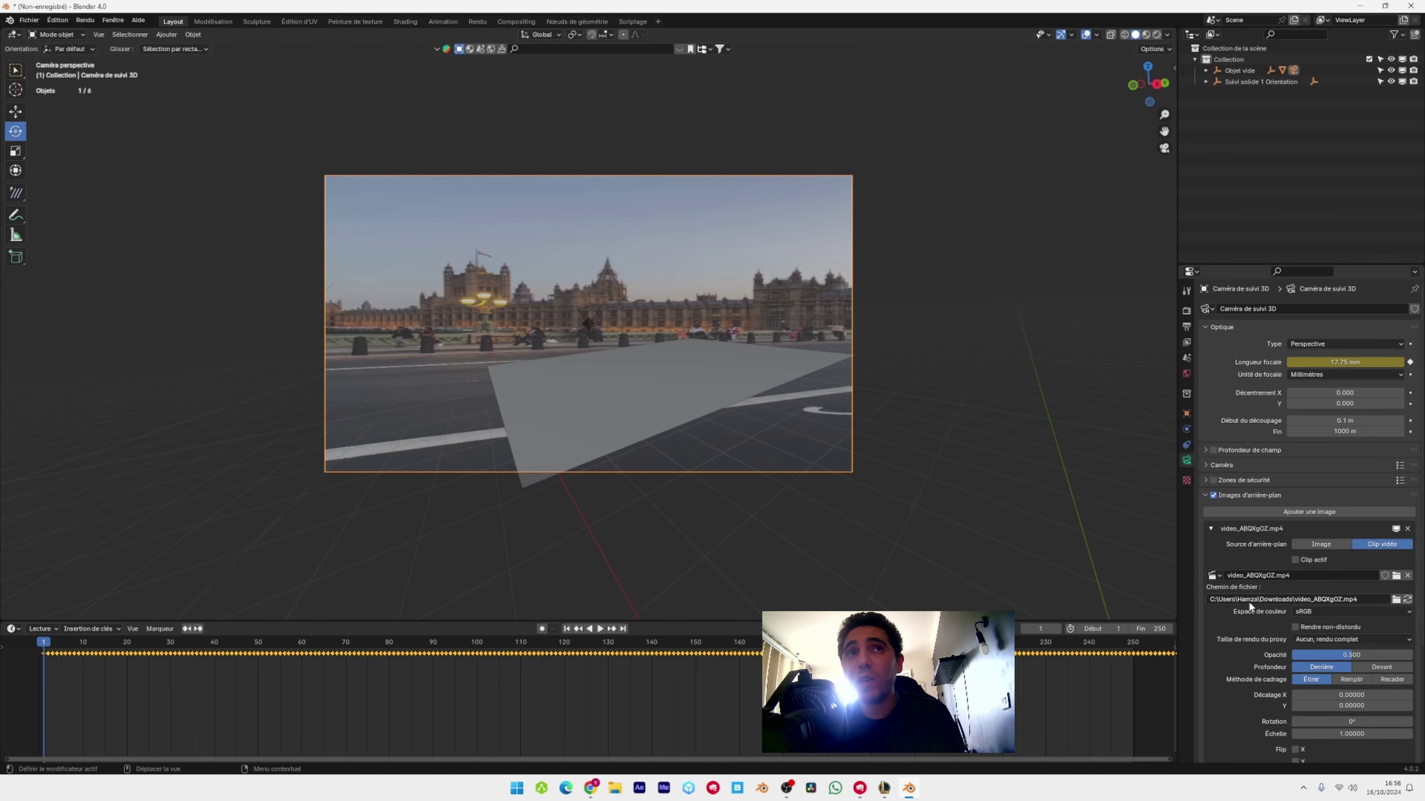
left_click_drag(1317, 655, 1412, 654)
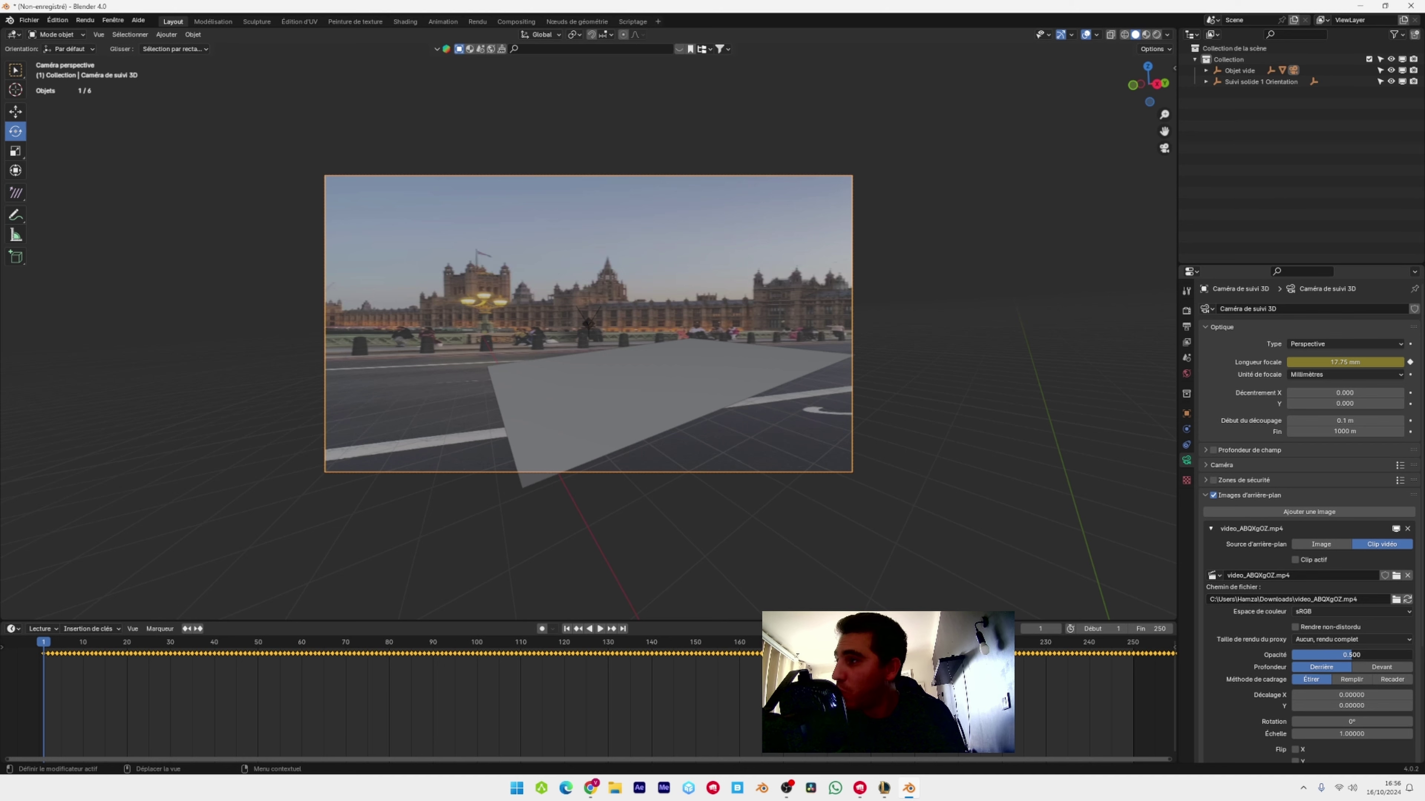
Check the frame width and height of video_A8QXgOZ in its file properties, for comparison with the scene's output resolution
left_click(1186, 326)
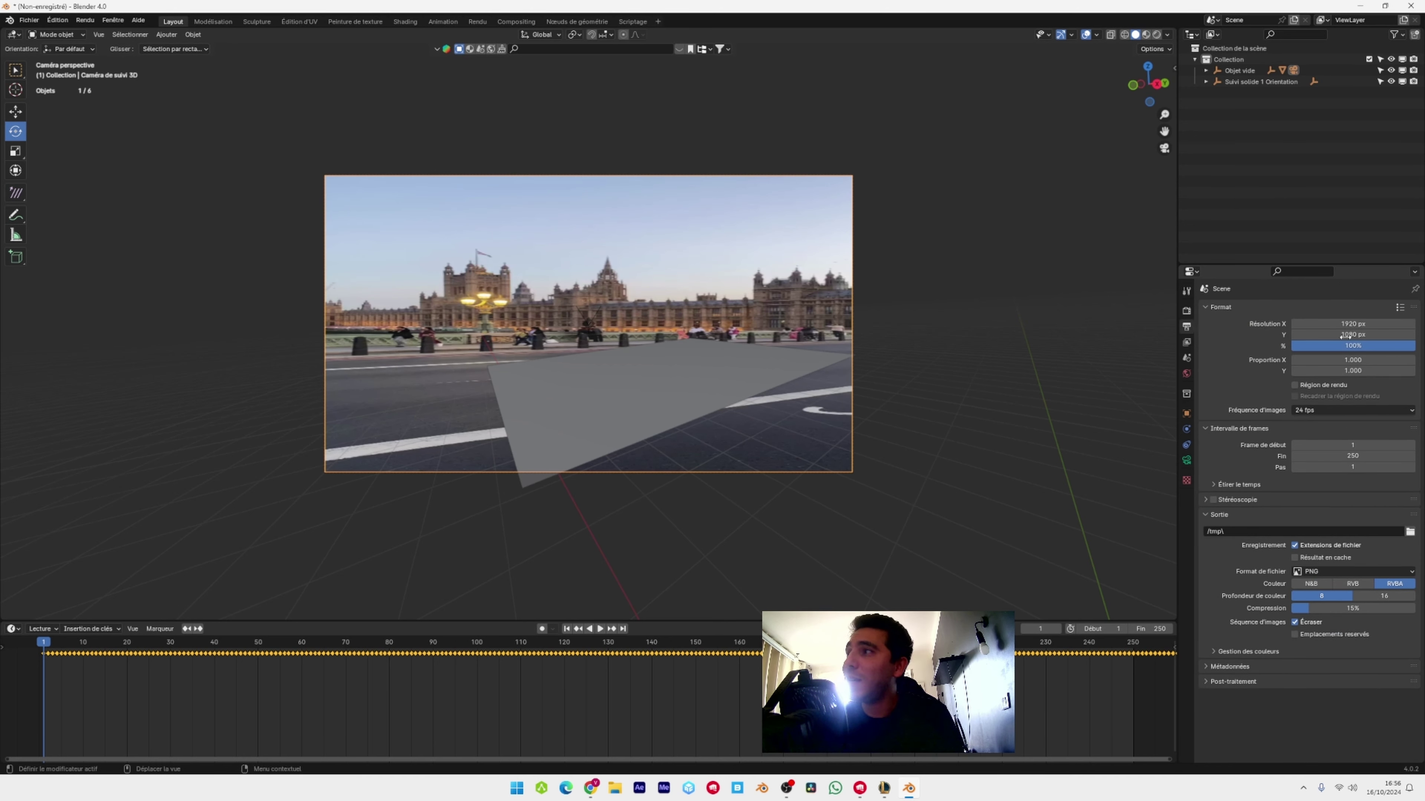
left_click(616, 788)
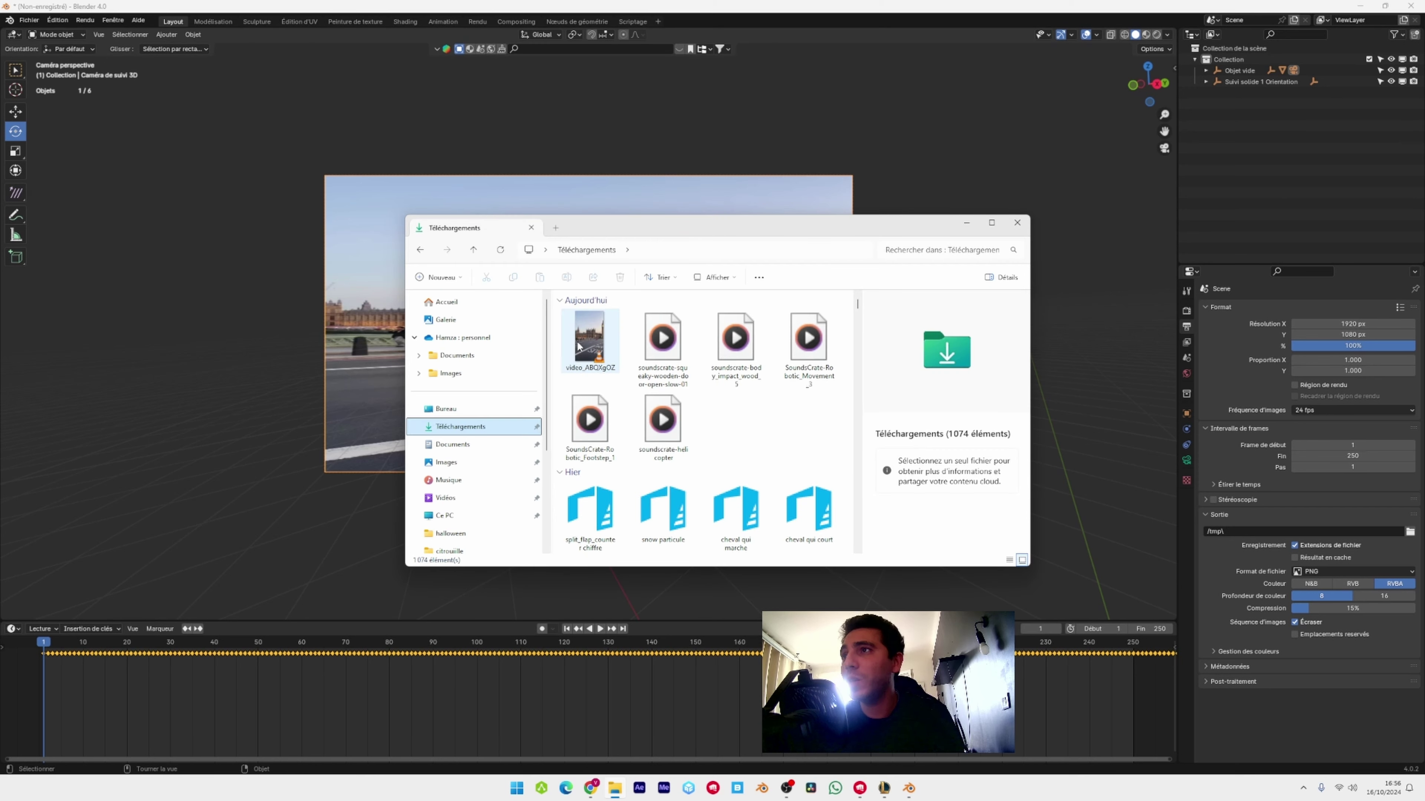
left_click(589, 337)
right_click(587, 343)
left_click(640, 586)
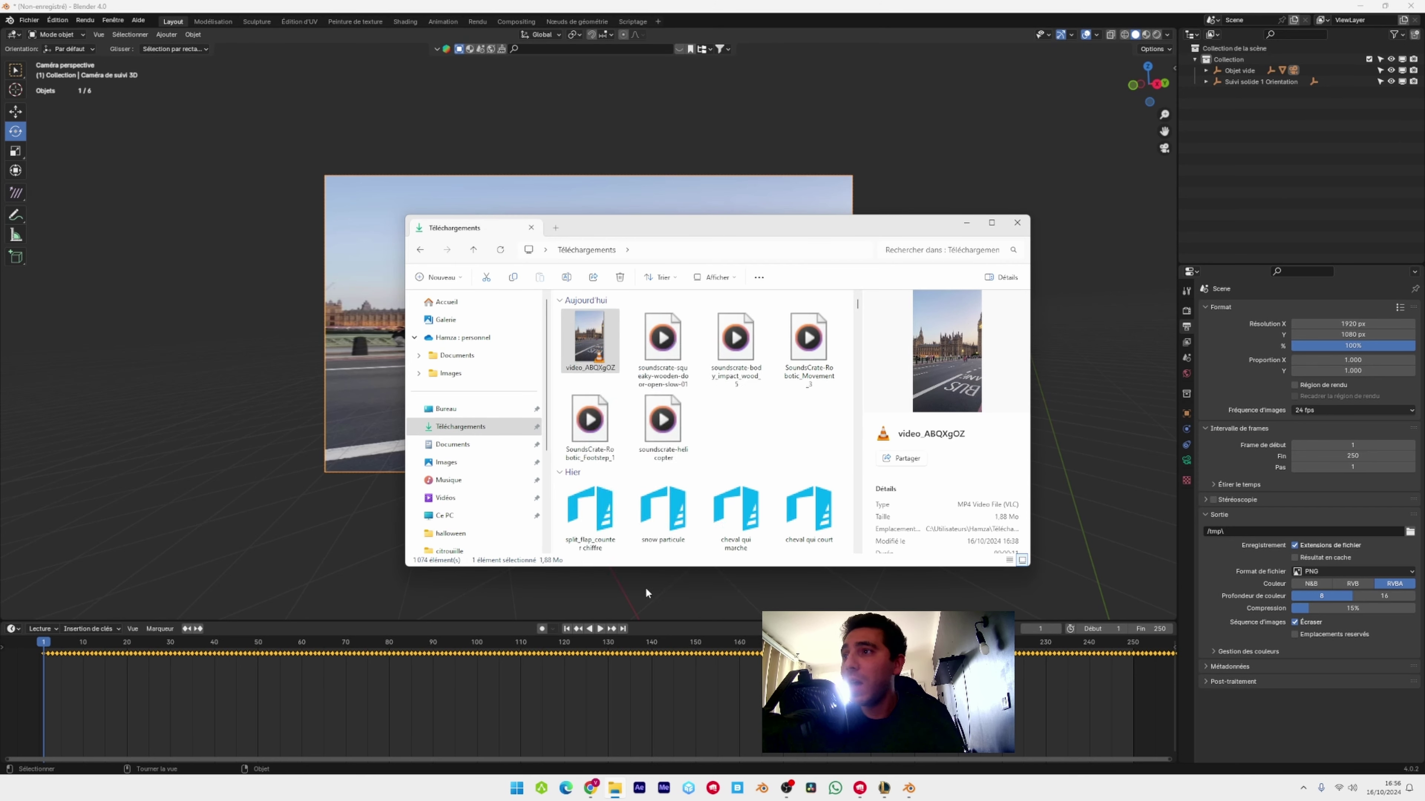
left_click(653, 606)
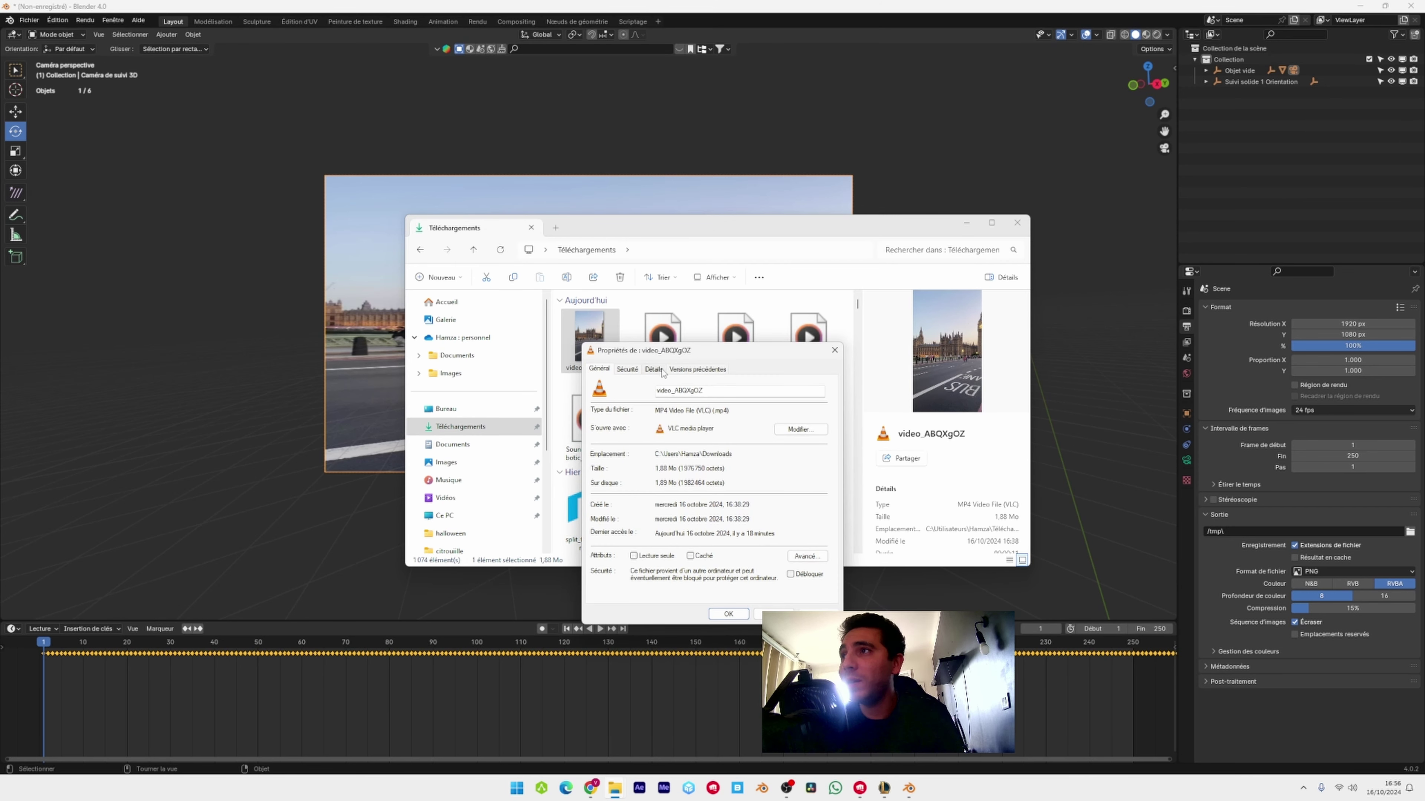
left_click(654, 369)
left_click(1016, 223)
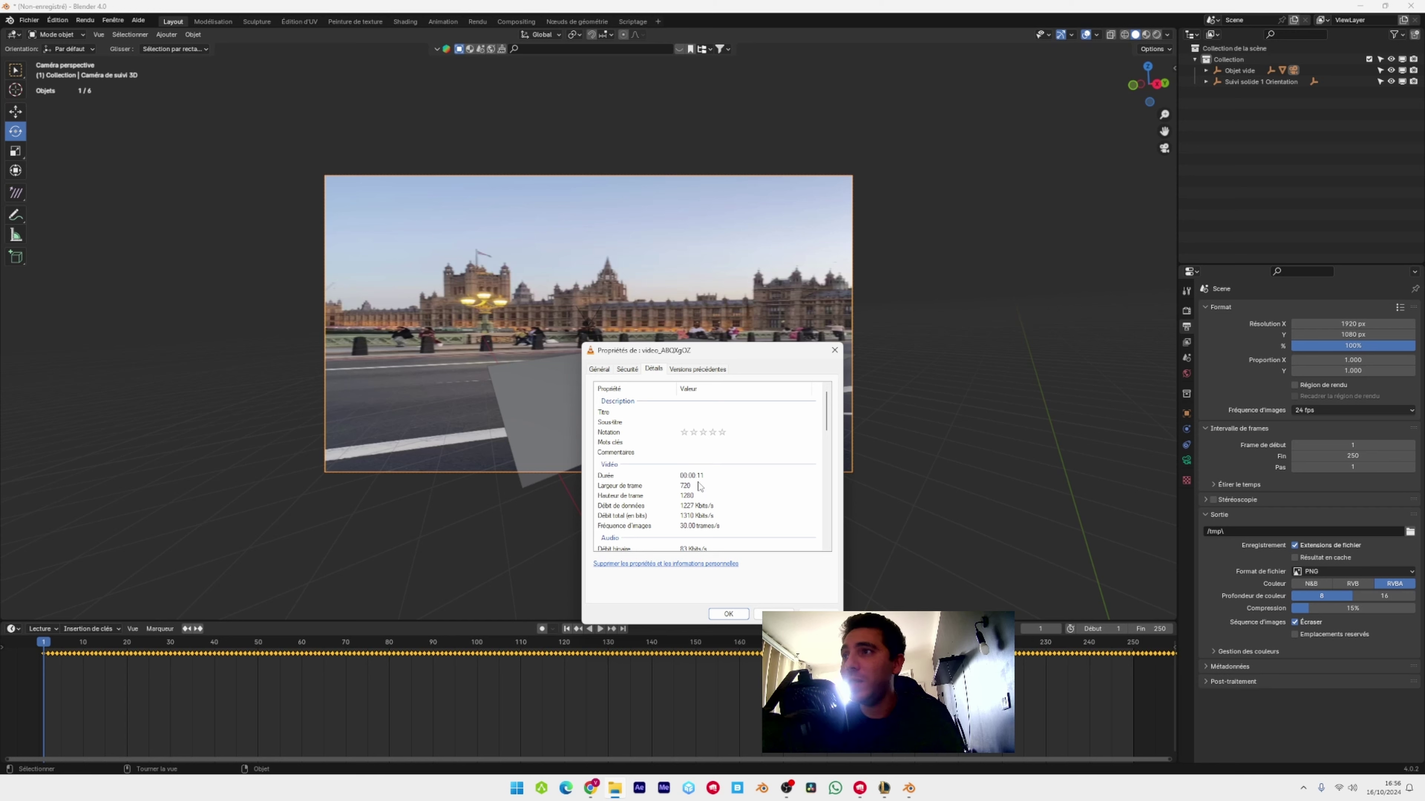
Set the output resolution to 720 × 1280 px and bring the video's file properties back up
left_click(1326, 324)
type("720")
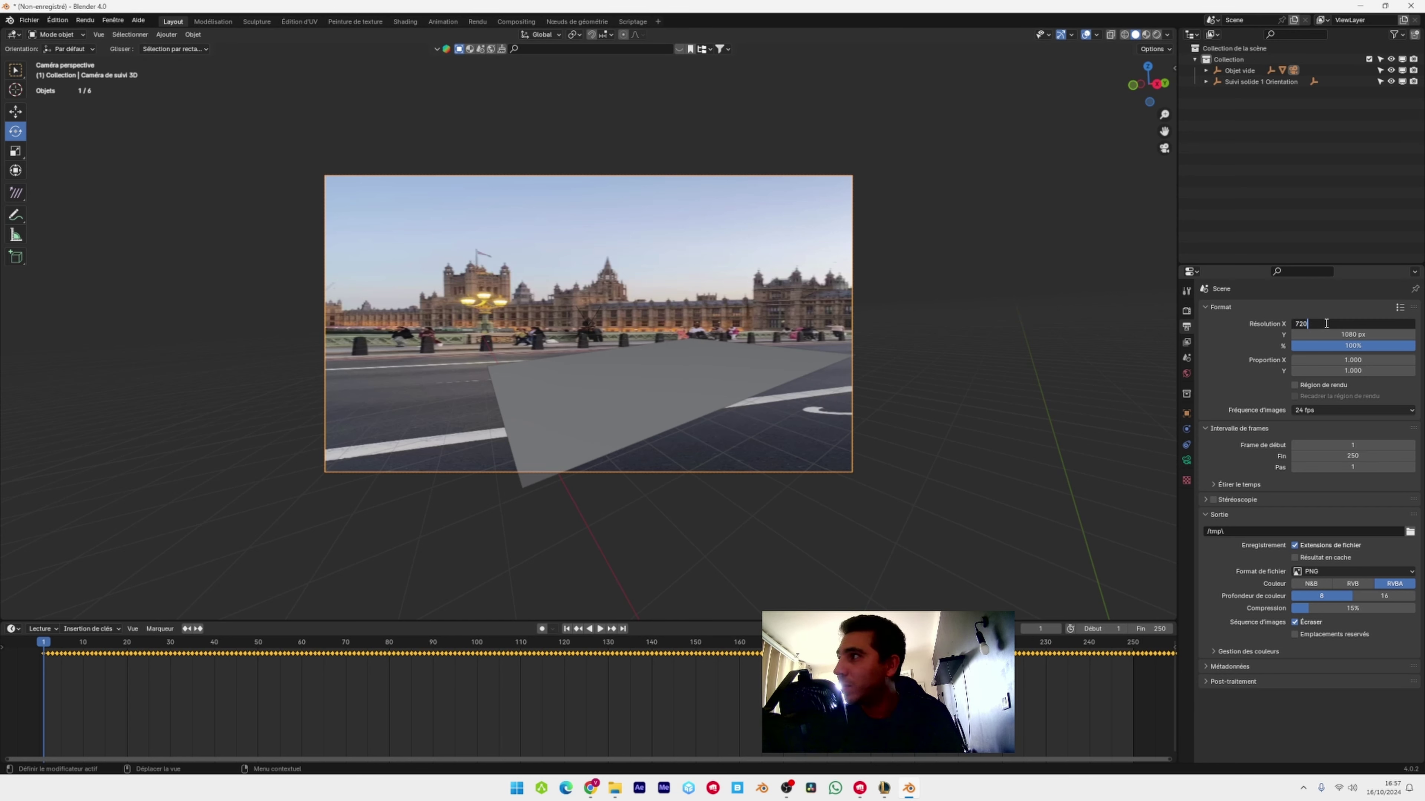
key("Return")
left_click(1355, 334)
type("1280")
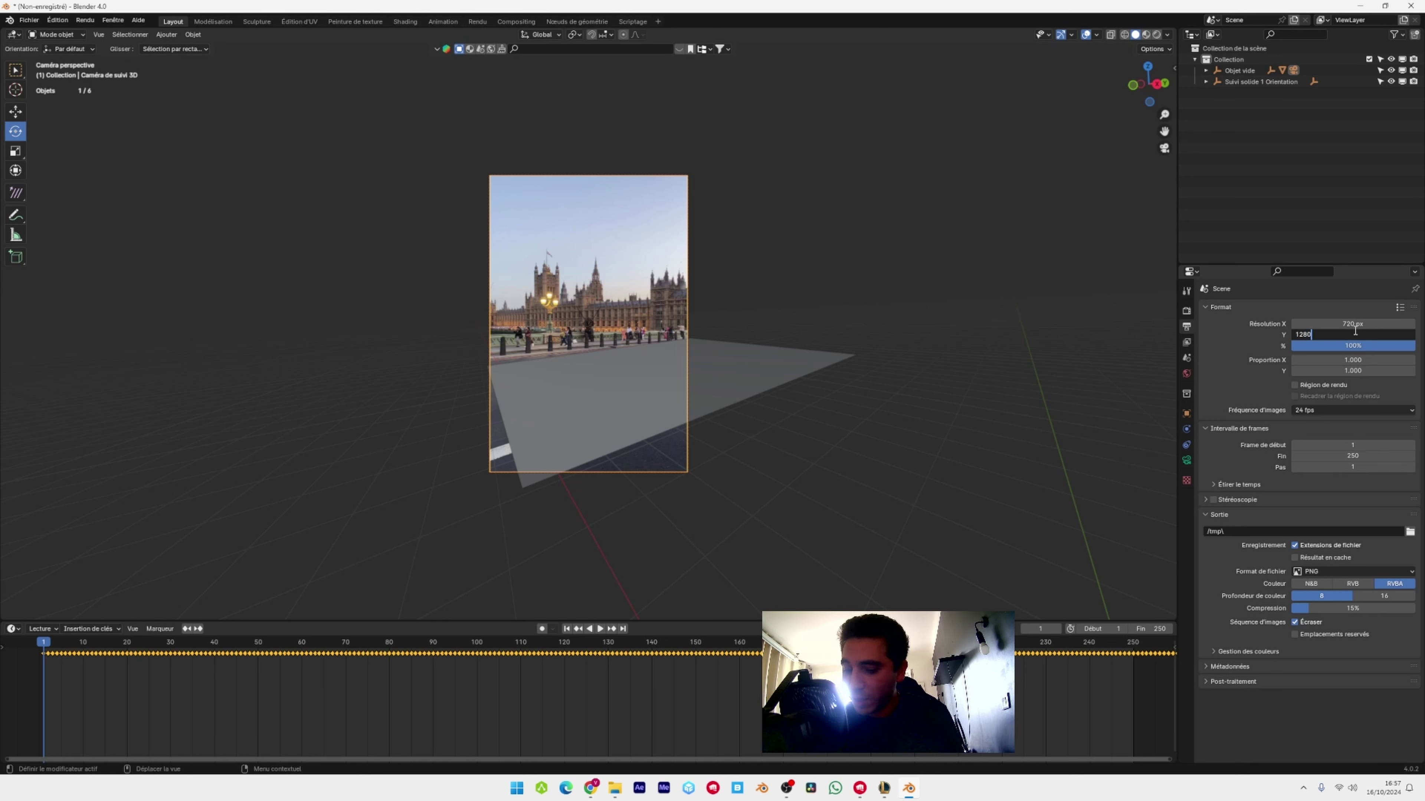
key("Return")
key("alt+Tab")
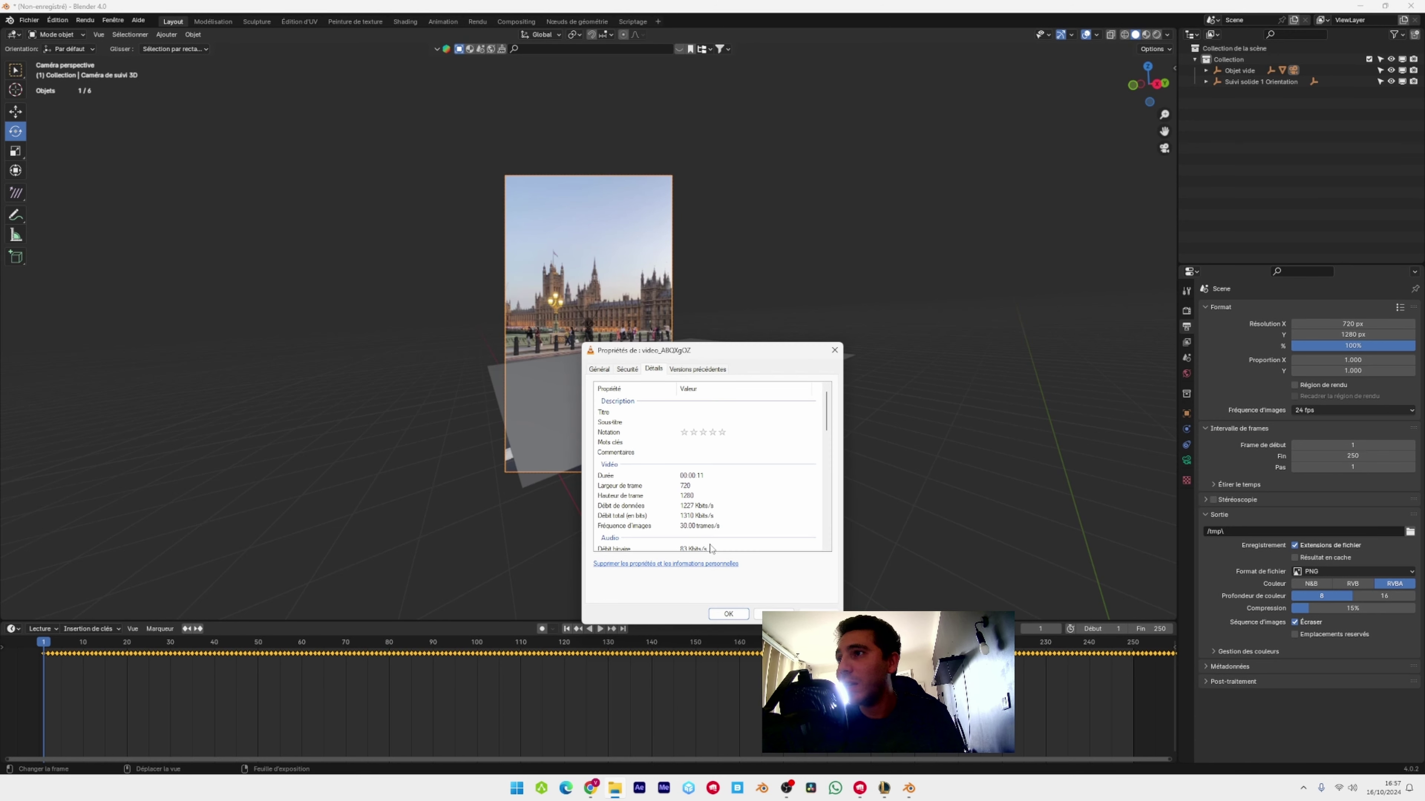
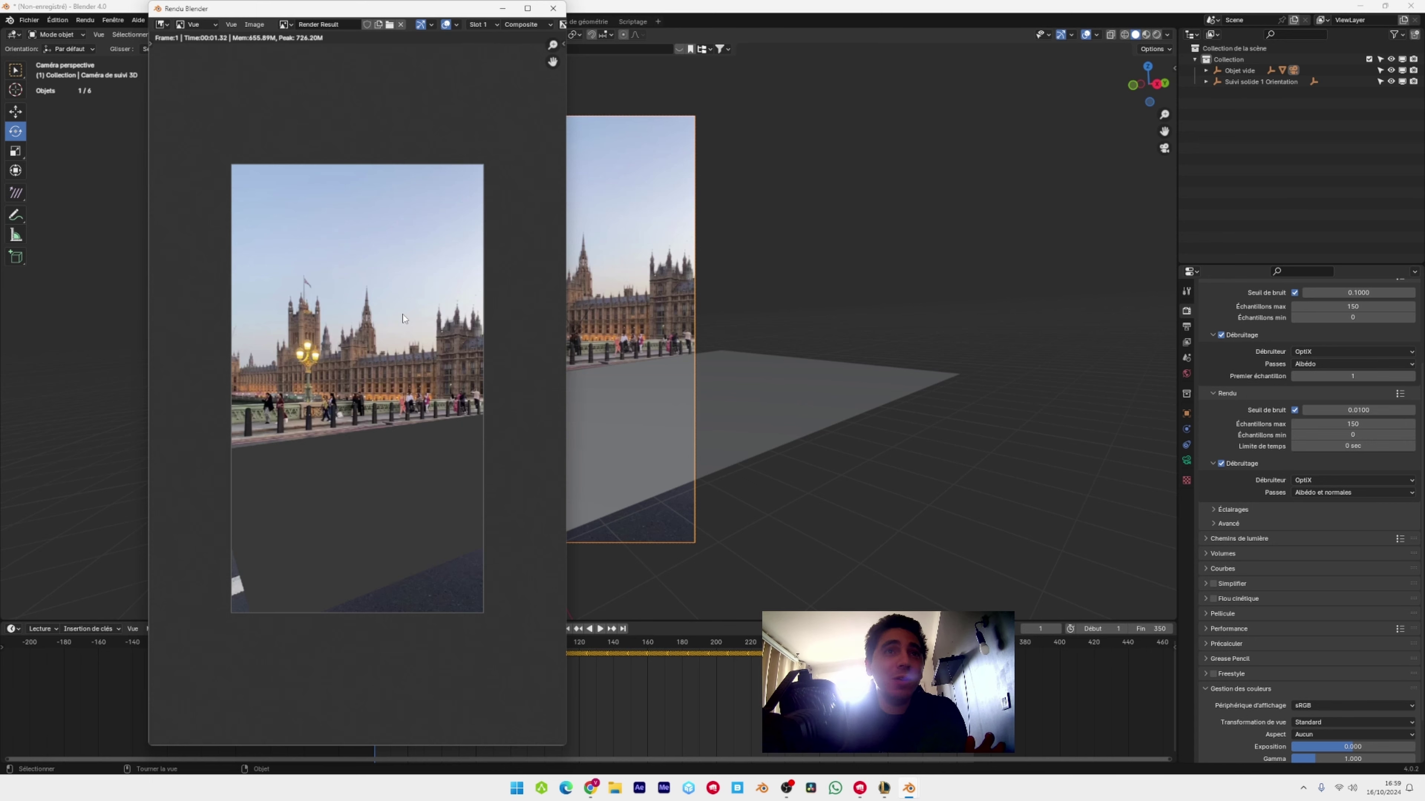
Close the render result and save the project as sans_nom.blend in the products folder under Videos
key("Escape")
left_click(25, 22)
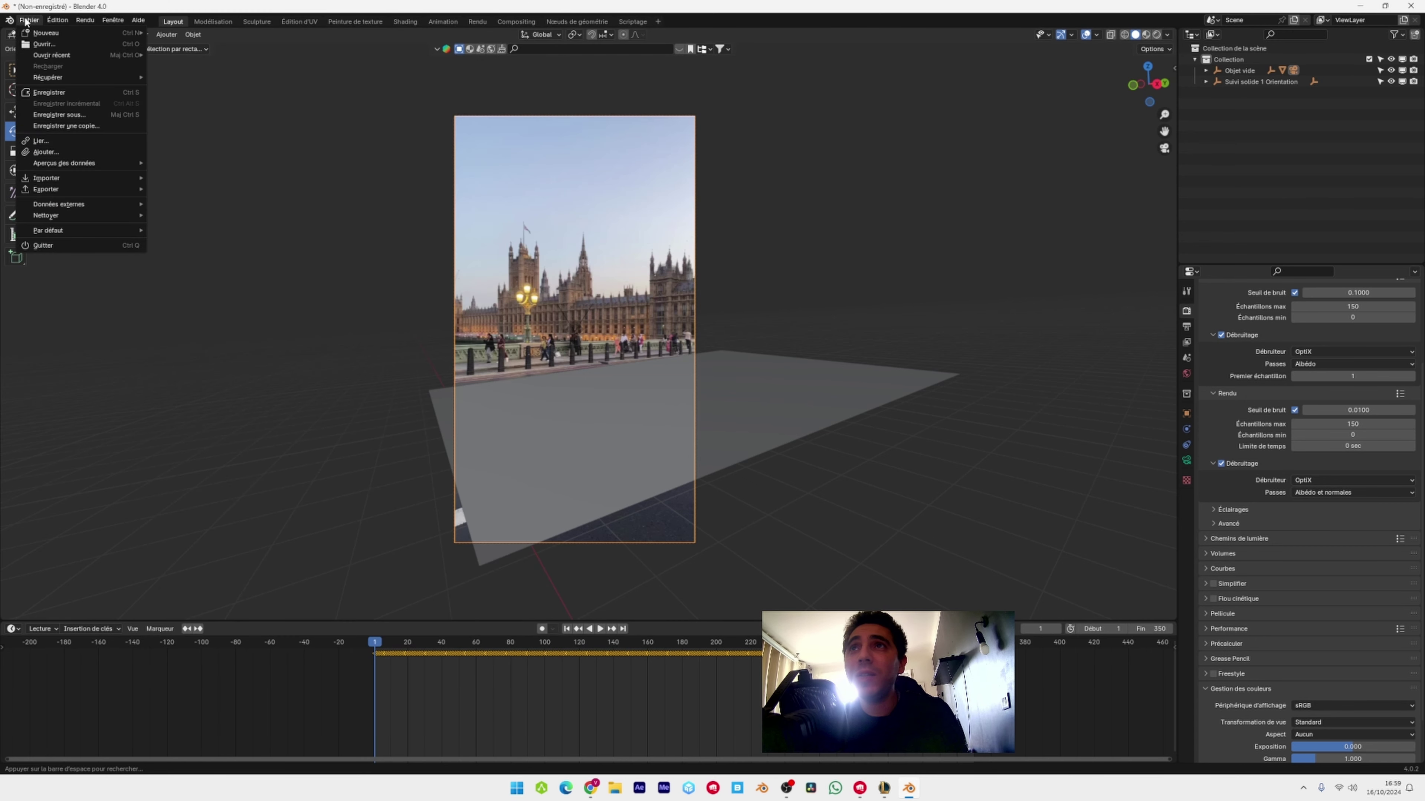
left_click(65, 91)
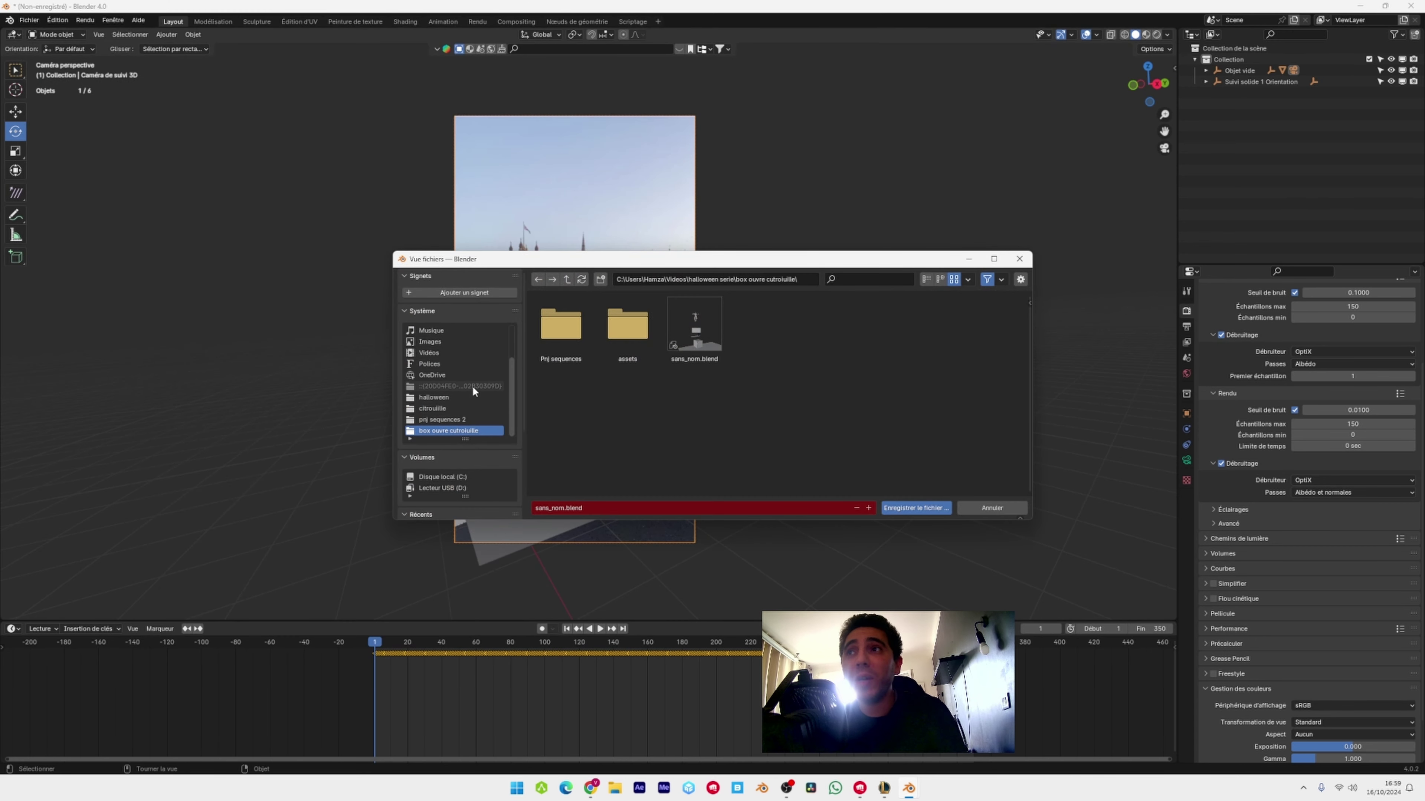
left_click(456, 397)
left_click(916, 508)
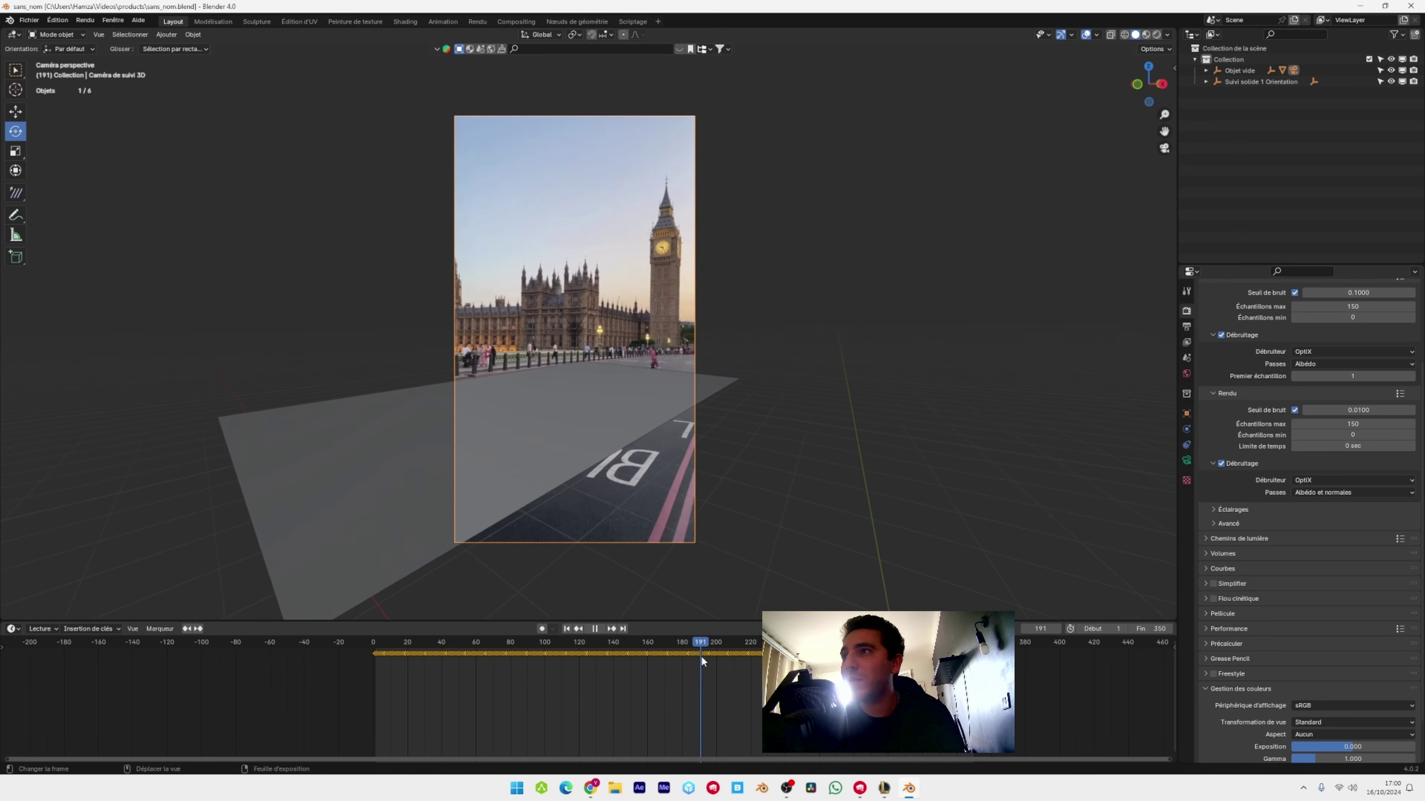
Review the camera track against the footage by playing and scrubbing the timeline, ending in a perspective view of the plane
left_click_drag(701, 654, 782, 654)
key("space")
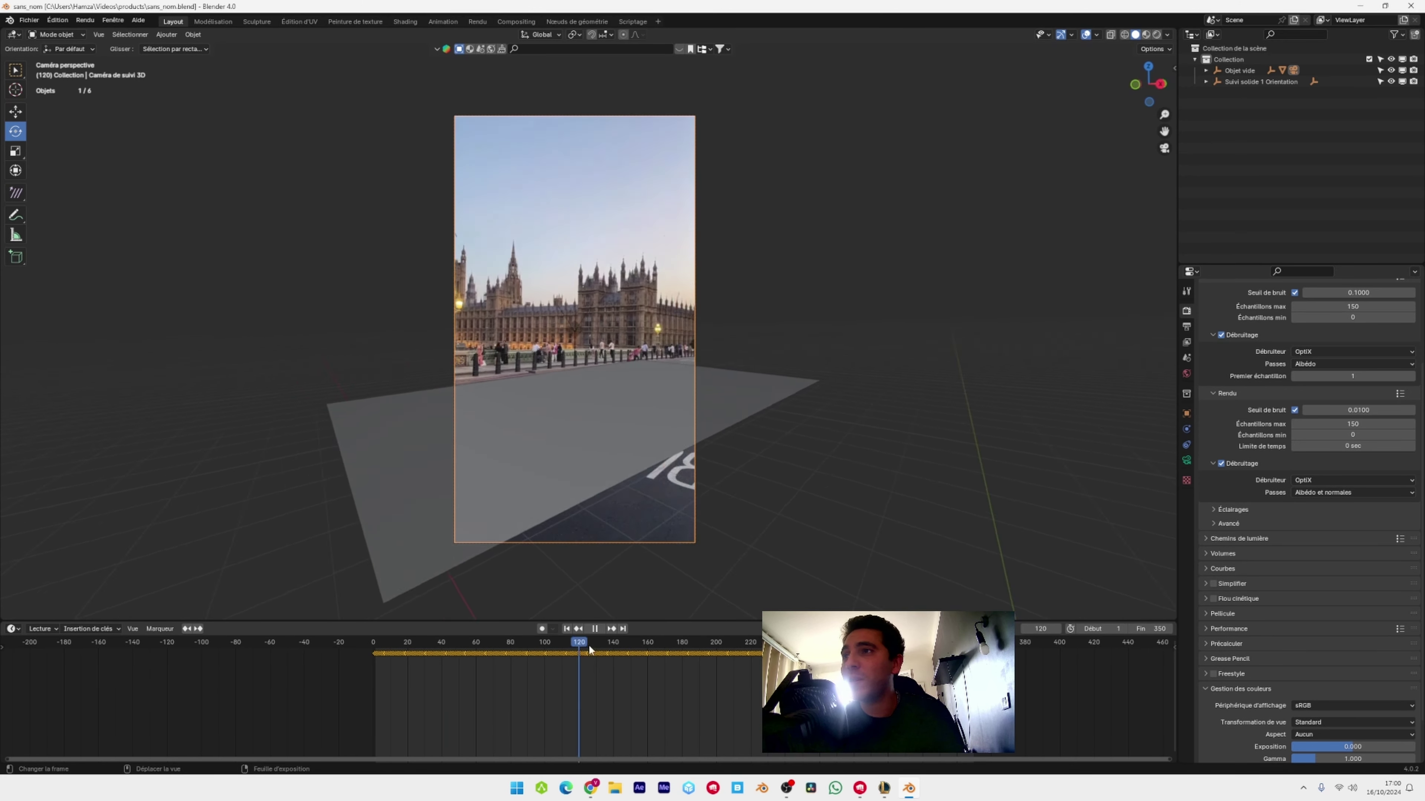
left_click_drag(849, 653, 484, 654)
middle_click_drag(564, 429, 690, 307)
scroll(578, 473, "down", 4)
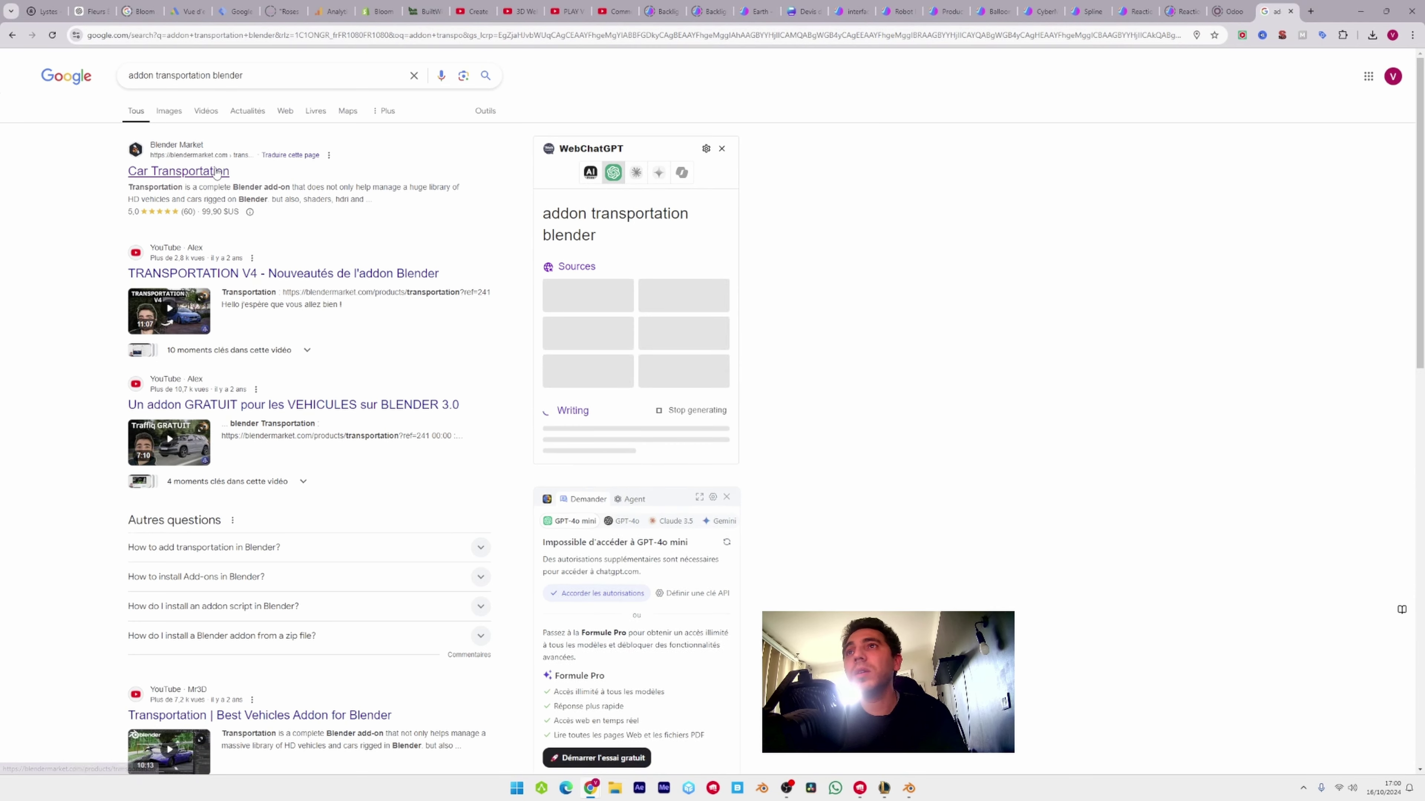
View the Car Transportation add-on's Blender Market page in the browser, and open the Transportation add-on's vehicle settings in Blender
left_click(216, 171)
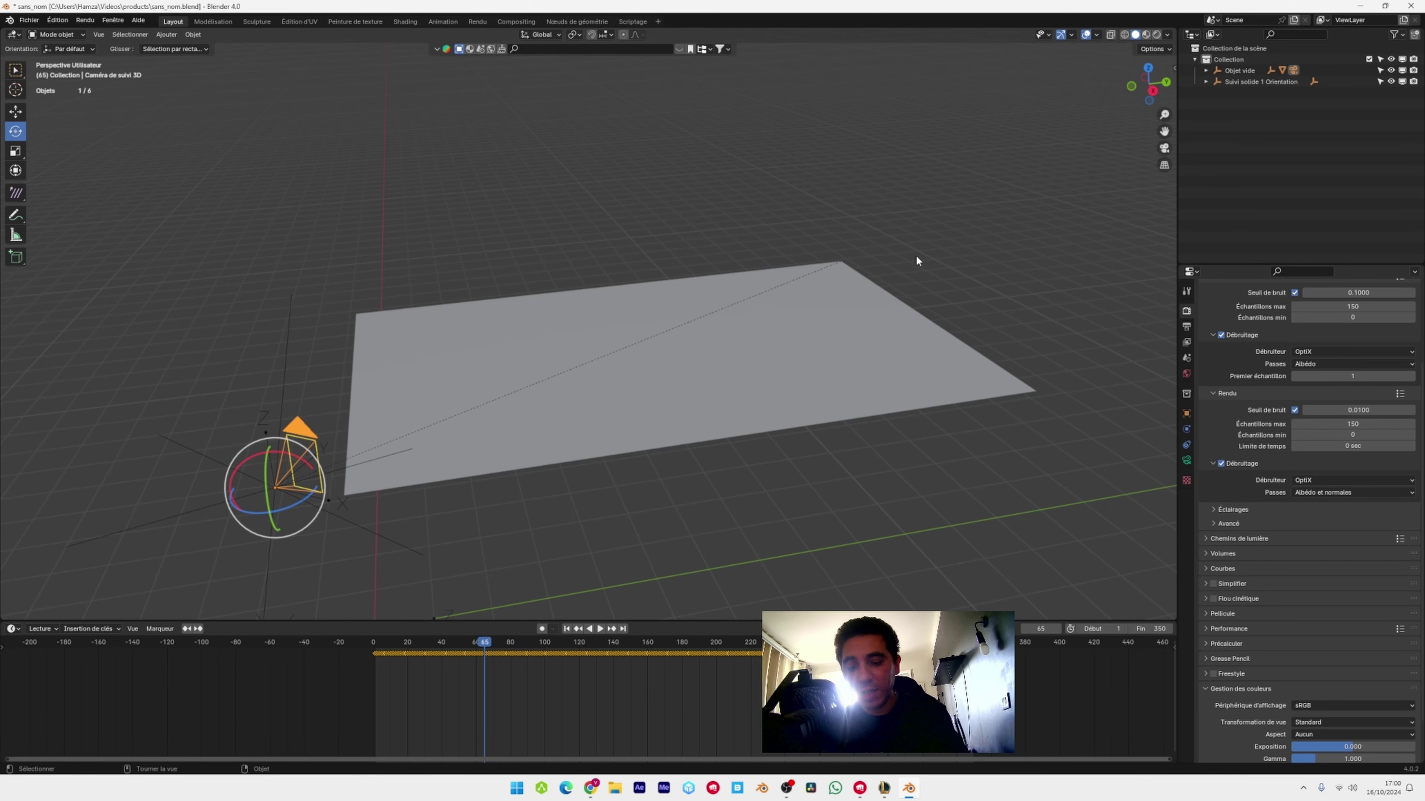
key("n")
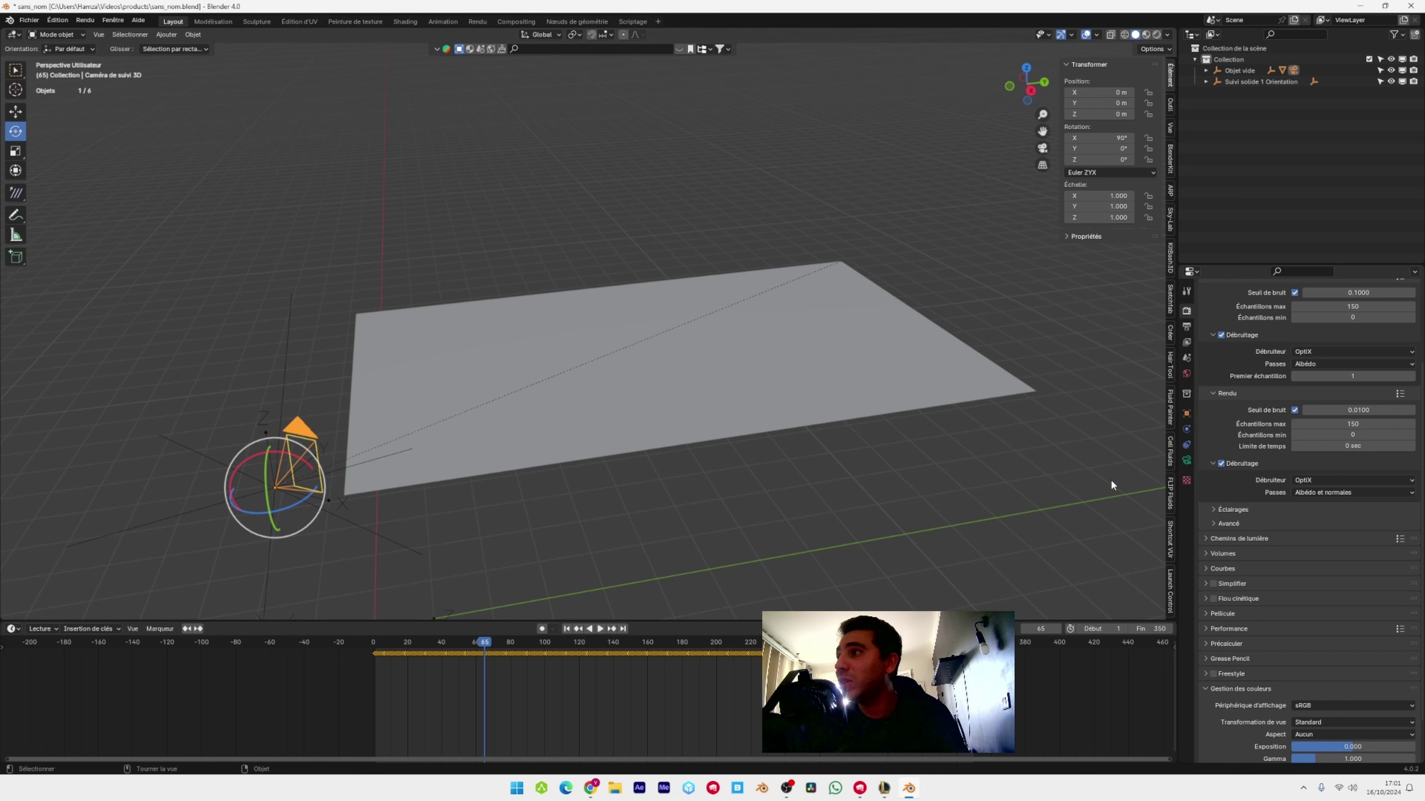
scroll(1172, 522, "down", 5)
scroll(1171, 524, "down", 5)
left_click(1170, 370)
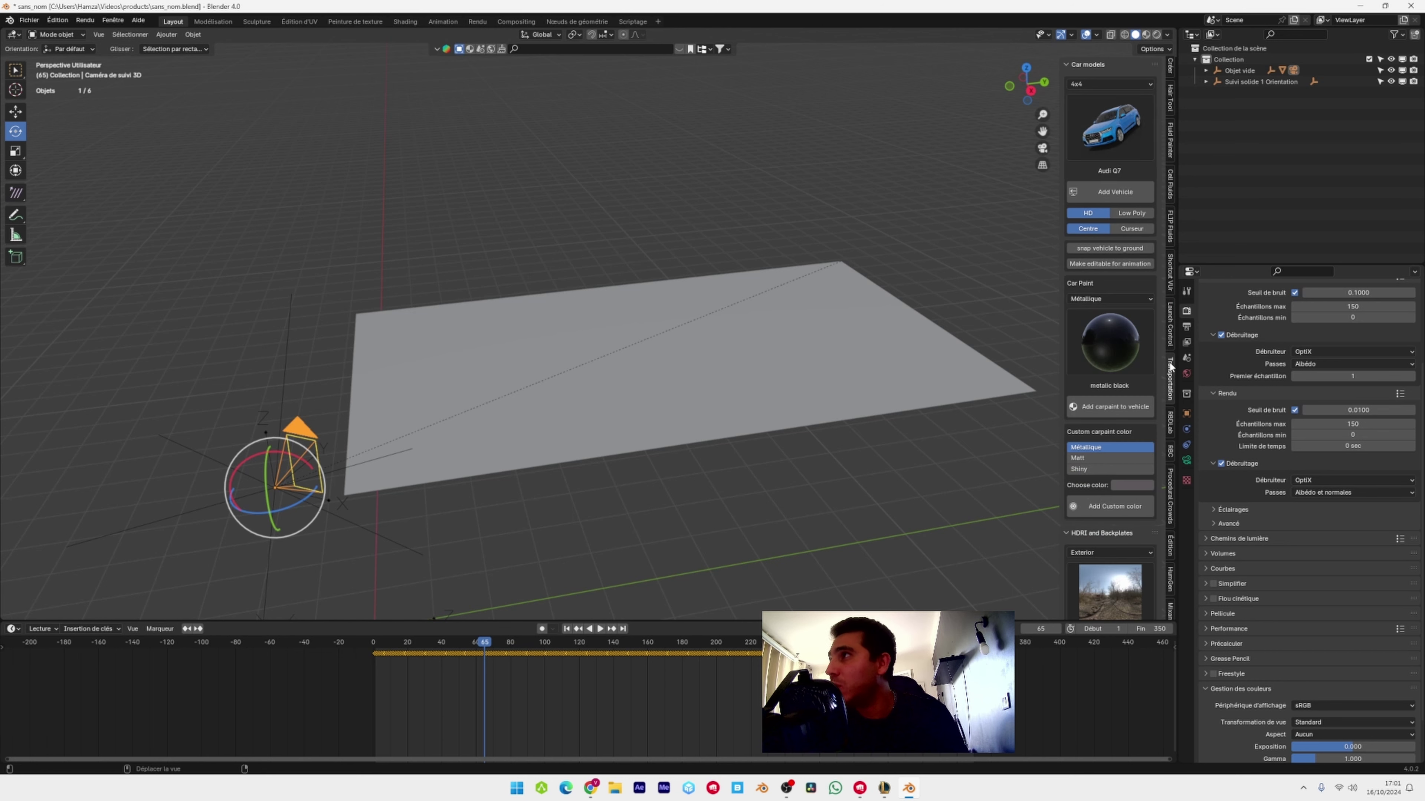
Add the Kenworth W990 from the Truck category as an HD vehicle at the scene centre
left_click(1123, 138)
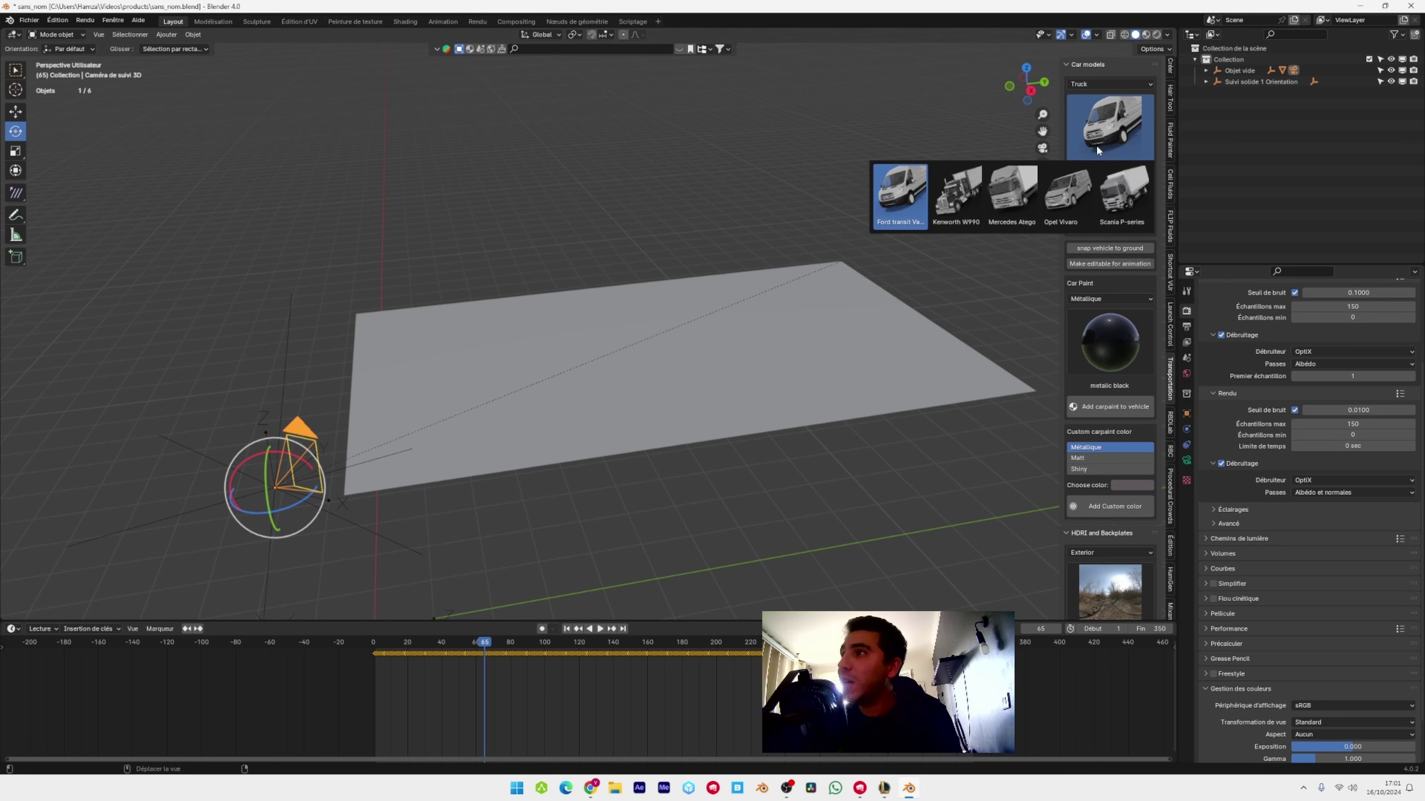
left_click(957, 199)
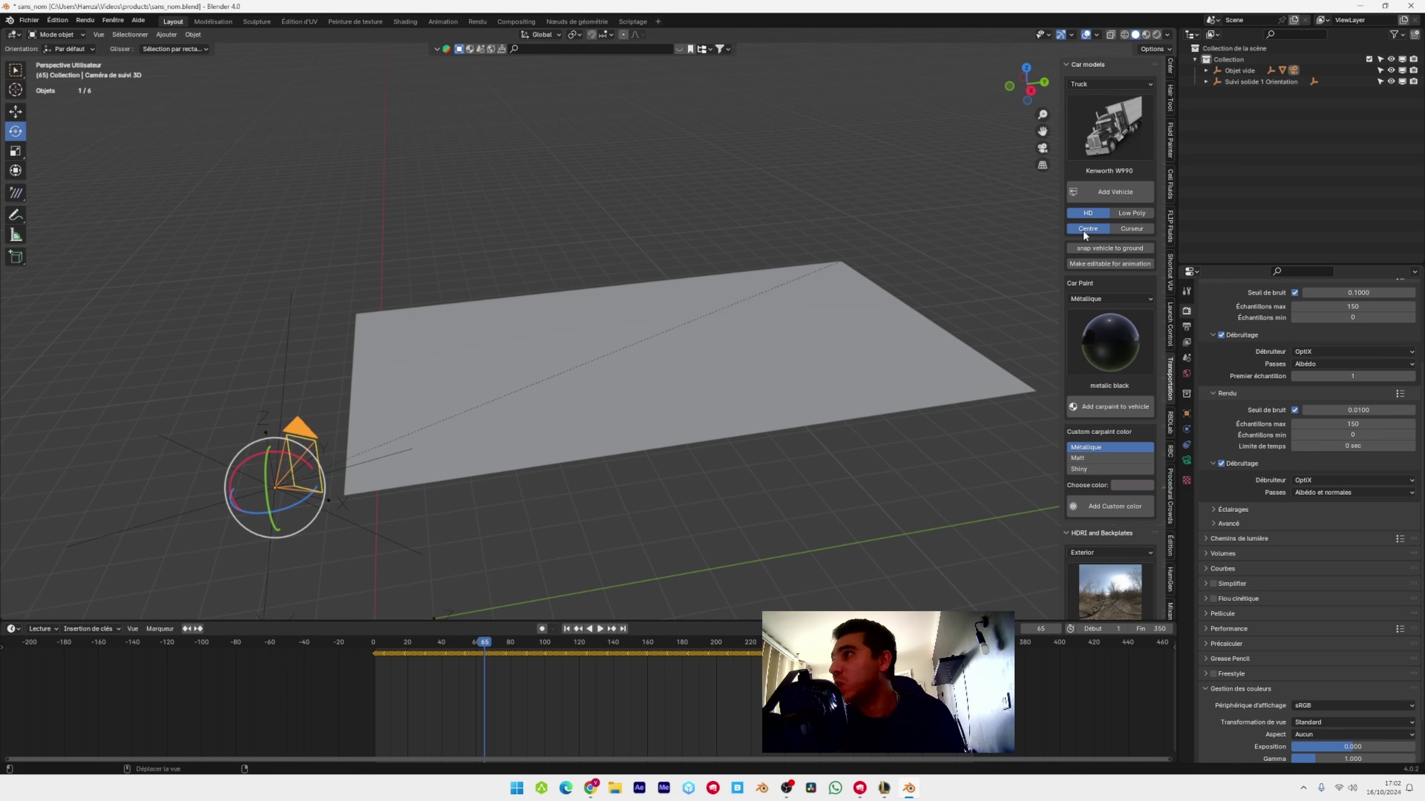
left_click(1111, 191)
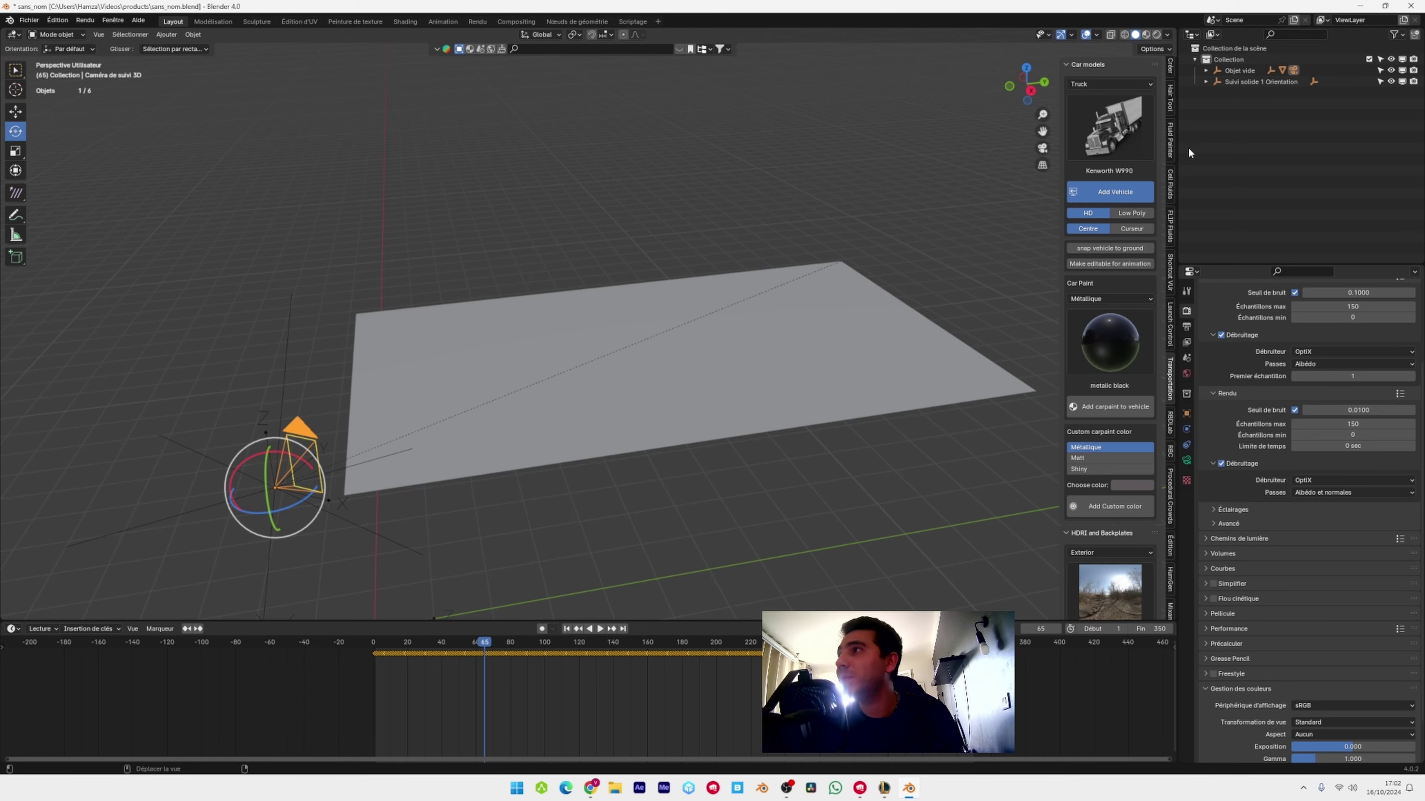
scroll(669, 375, "down", 3)
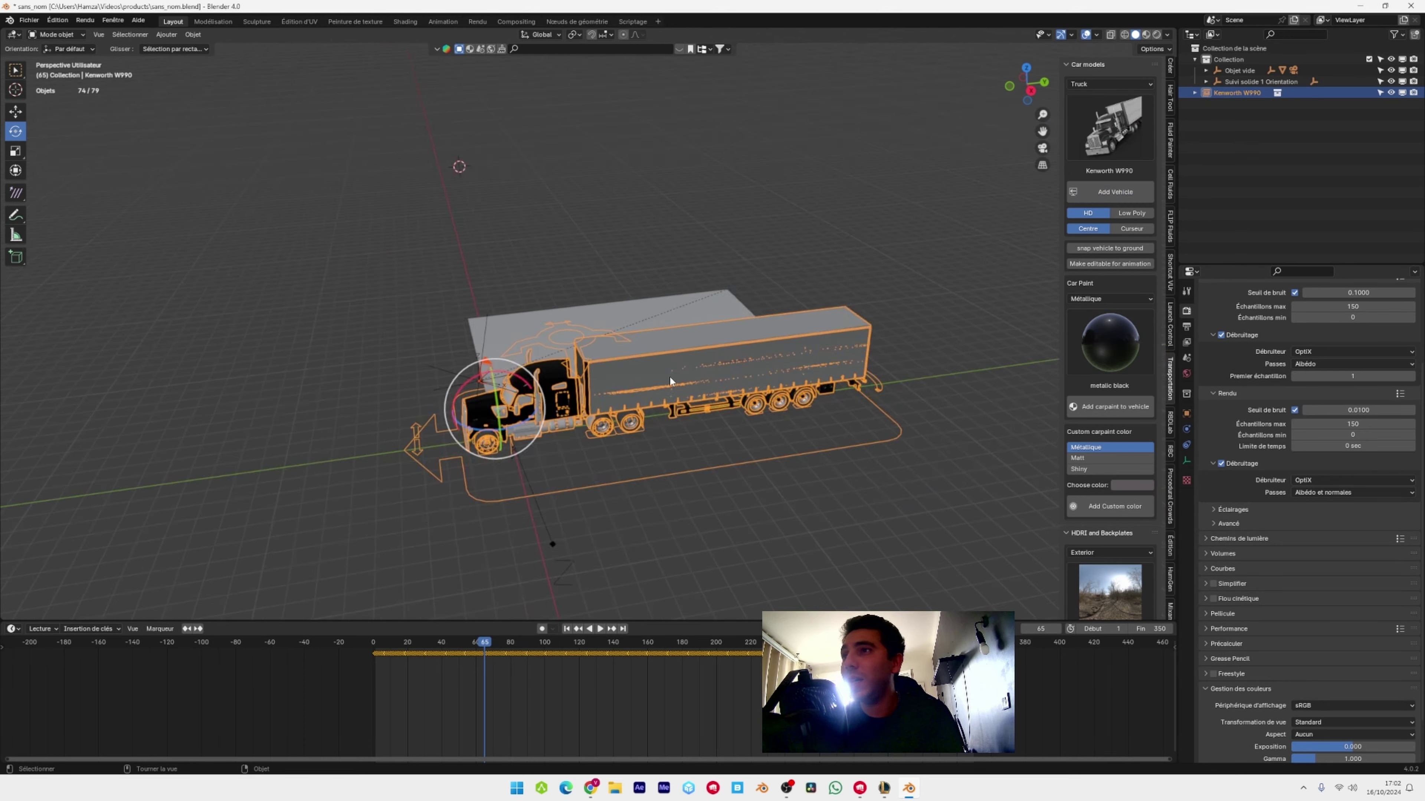
Rotate the Kenworth truck about half a turn around the vertical axis and move it over the grey ground plane
scroll(662, 376, "up", 1)
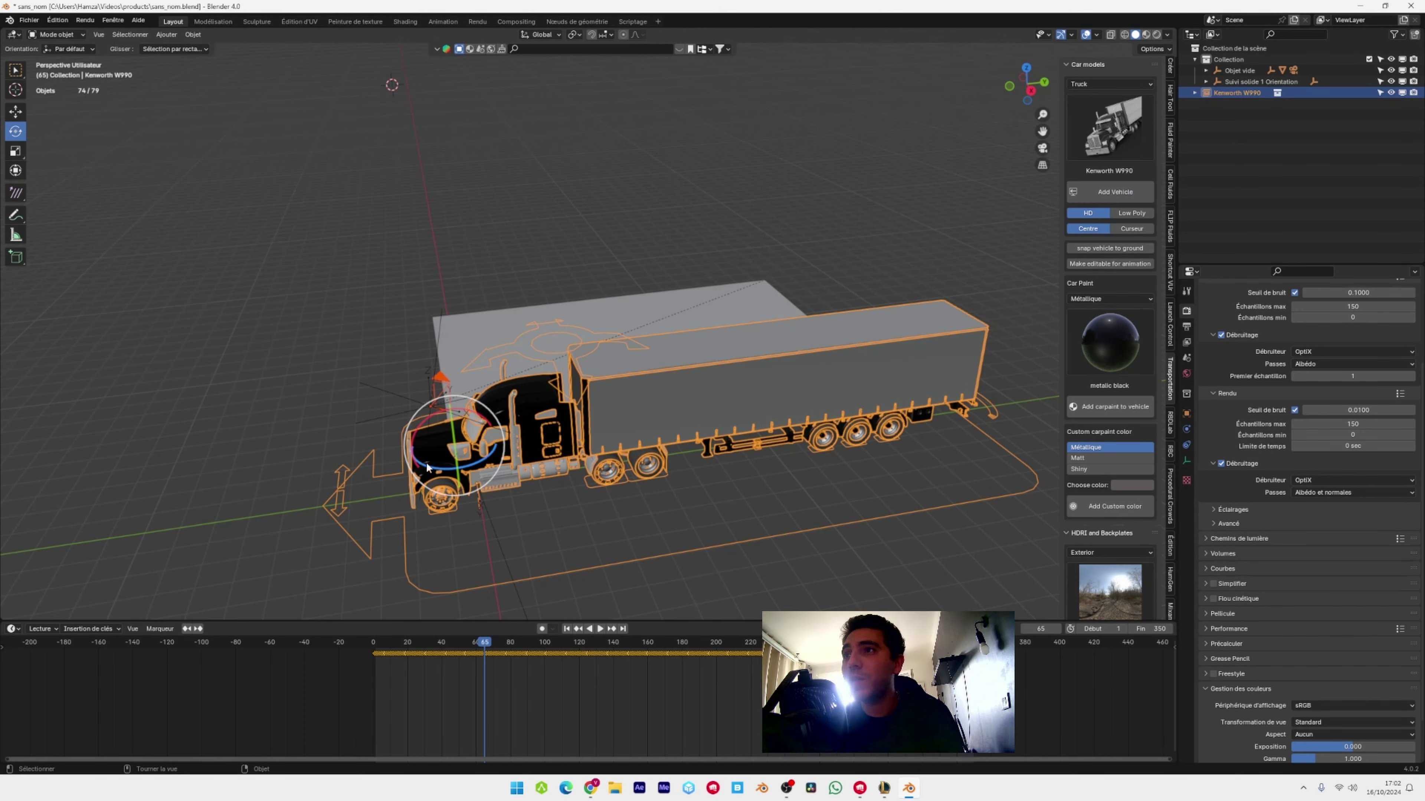
left_click_drag(430, 464, 476, 410)
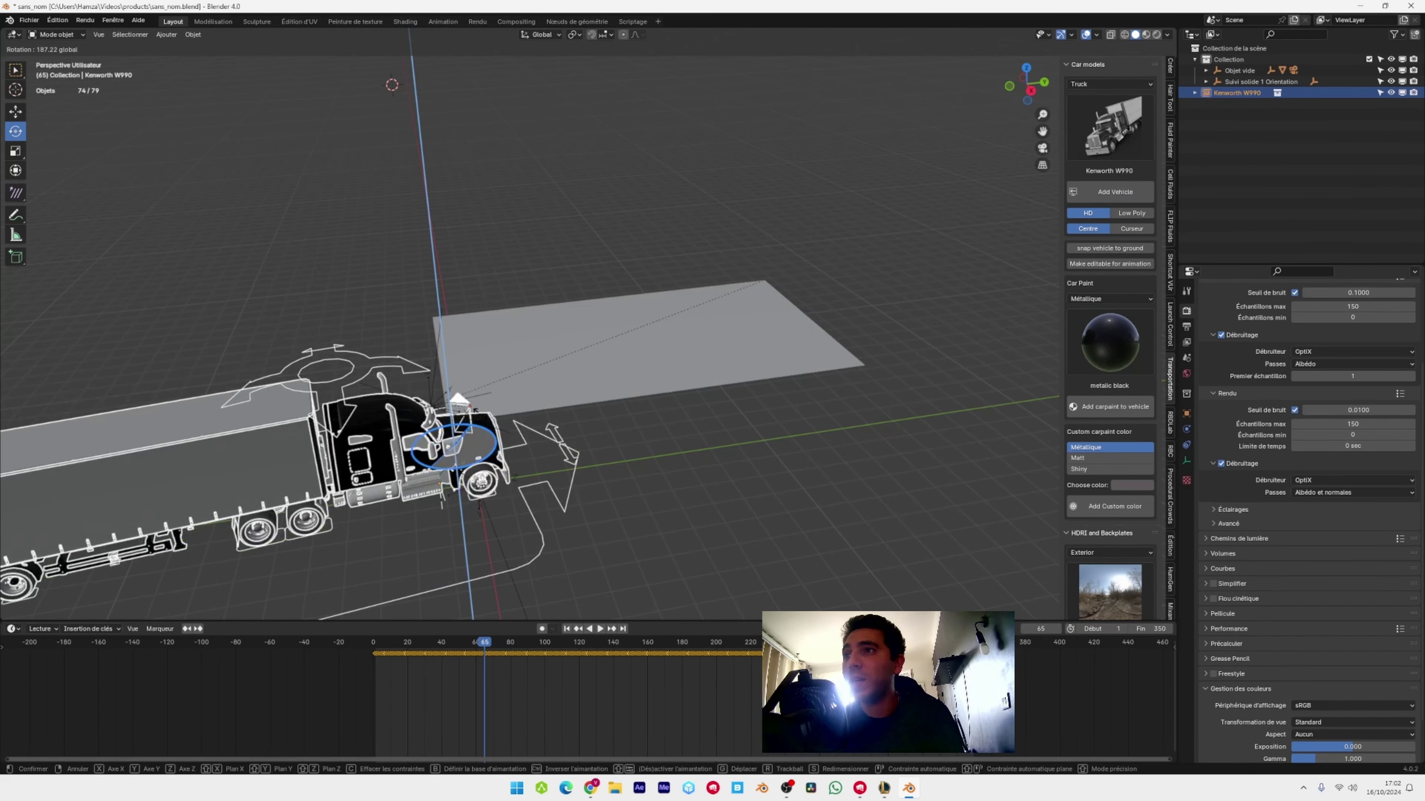
left_click_drag(475, 410, 481, 412)
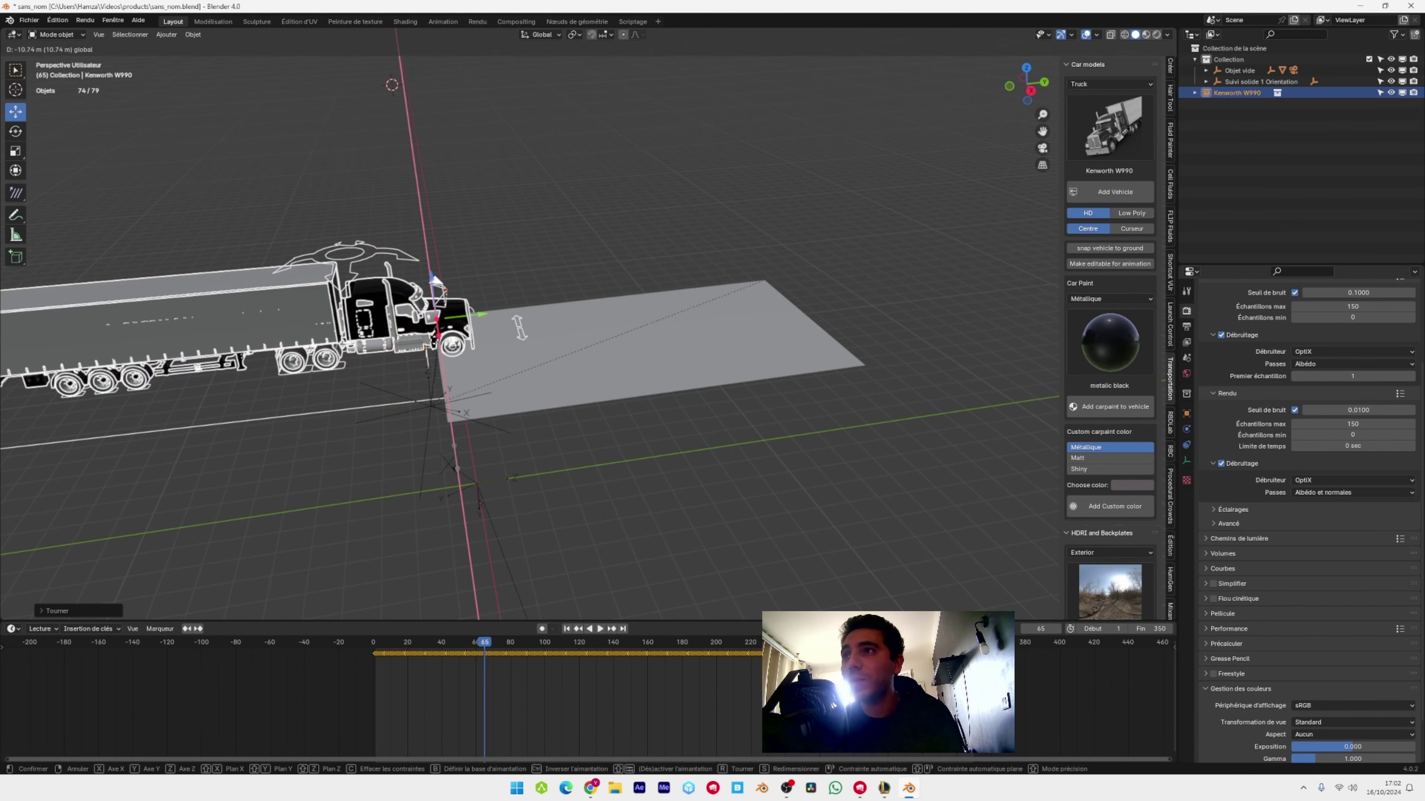
left_click_drag(447, 334, 807, 278)
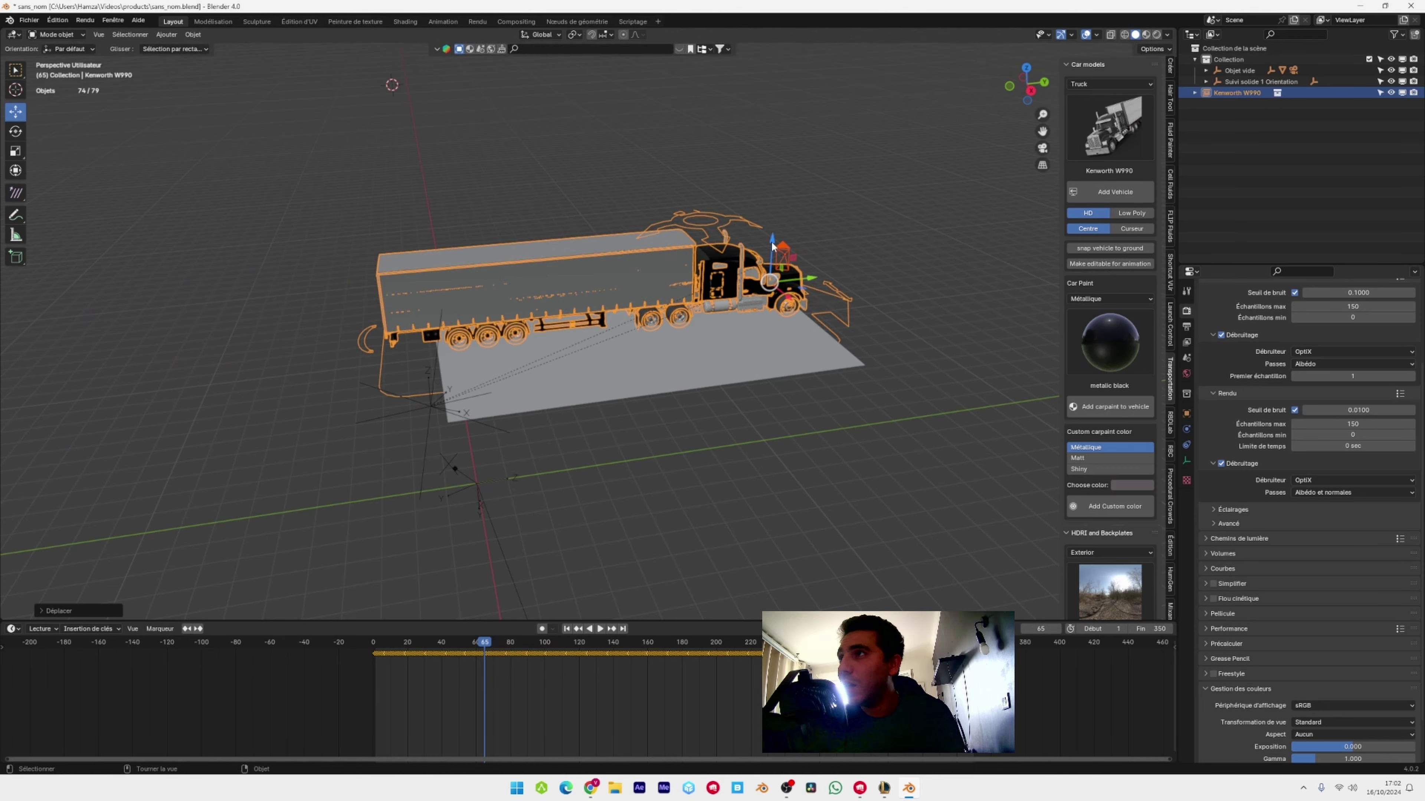
Snap the truck to the ground plane with the add-on and save the project
scroll(577, 279, "up", 5)
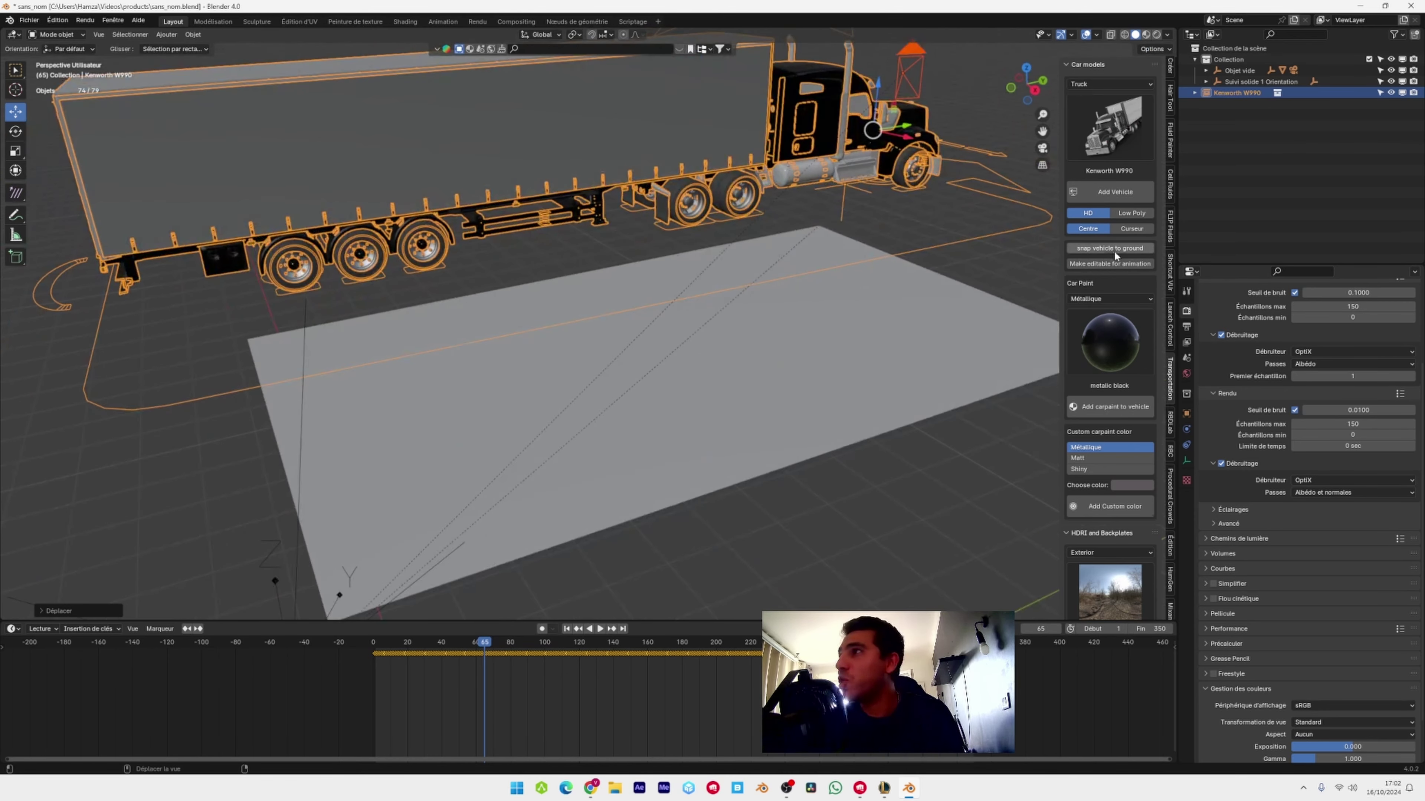
left_click(1107, 248)
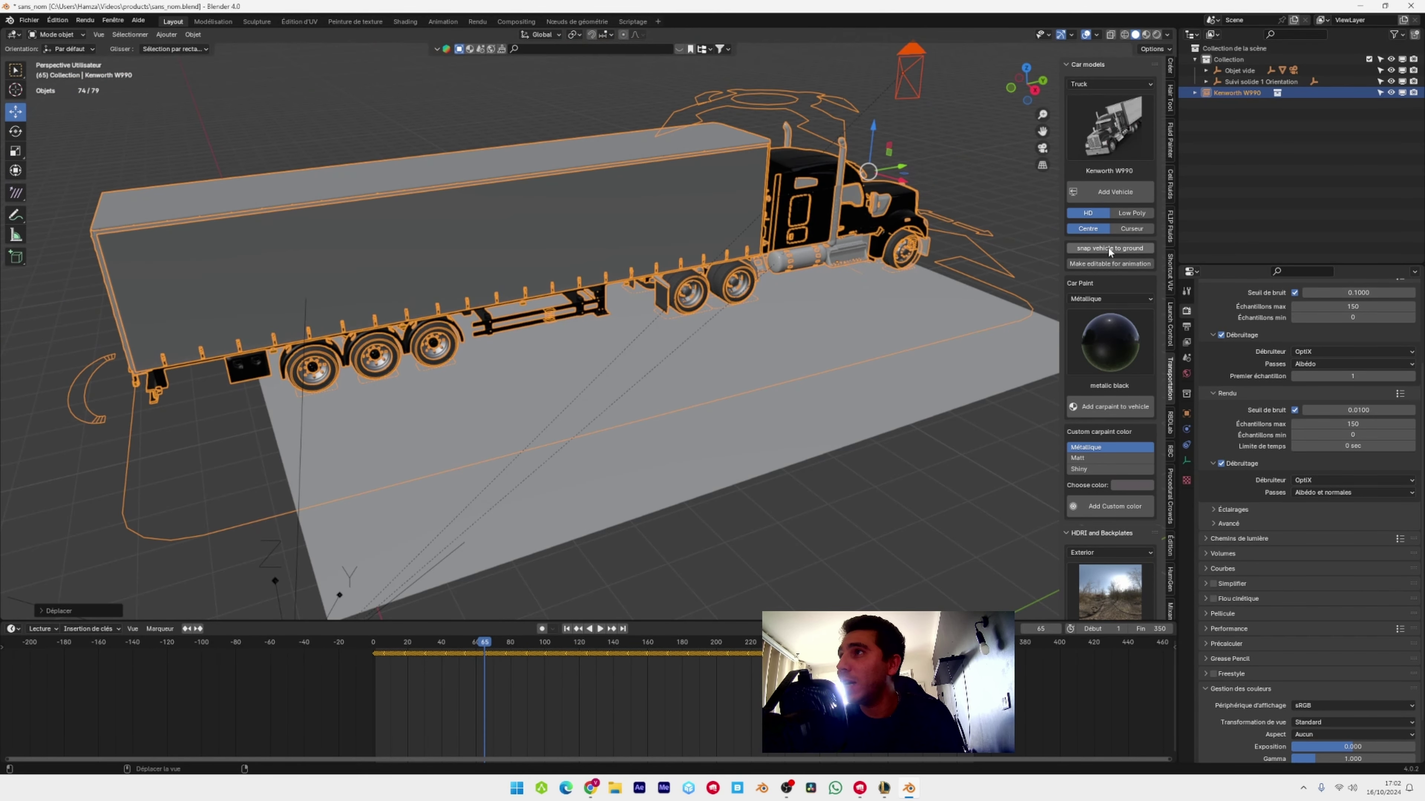
middle_click_drag(466, 375, 438, 360)
left_click(30, 20)
left_click(49, 92)
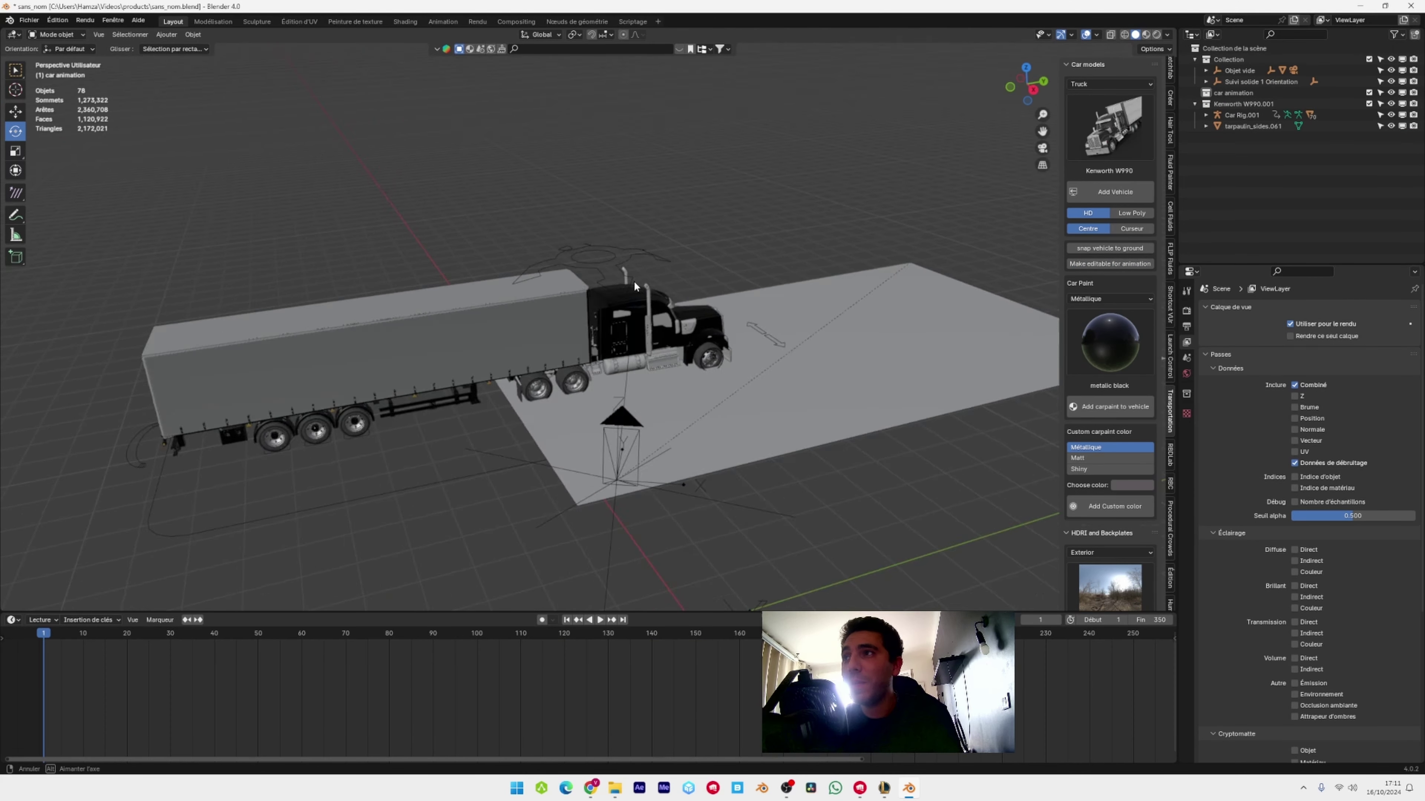
Select the truck's Car Rig.001 armature and switch it to Pose Mode
middle_click_drag(634, 281, 685, 290)
scroll(604, 300, "up", 4)
scroll(685, 289, "up", 3)
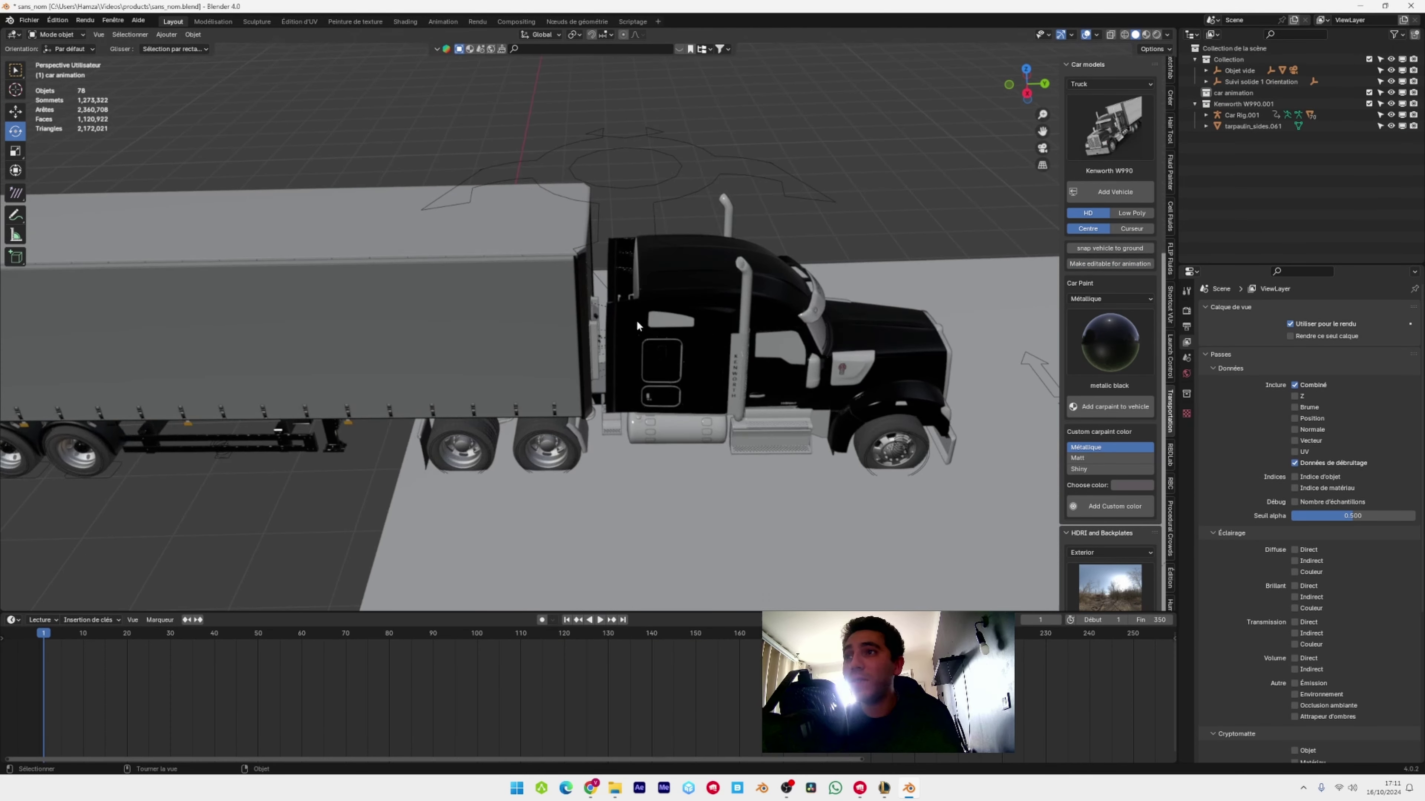
left_click(652, 207)
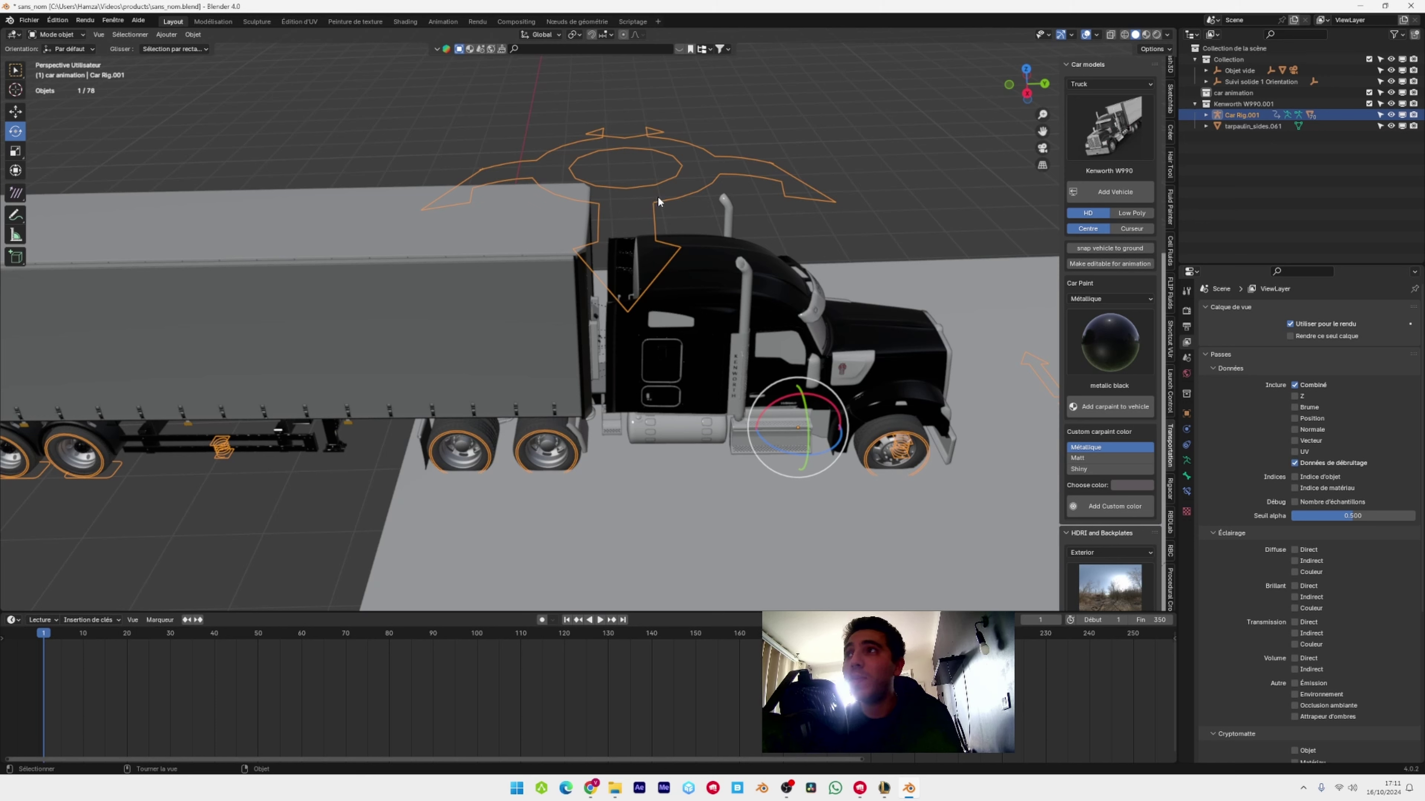
left_click(56, 34)
left_click(60, 72)
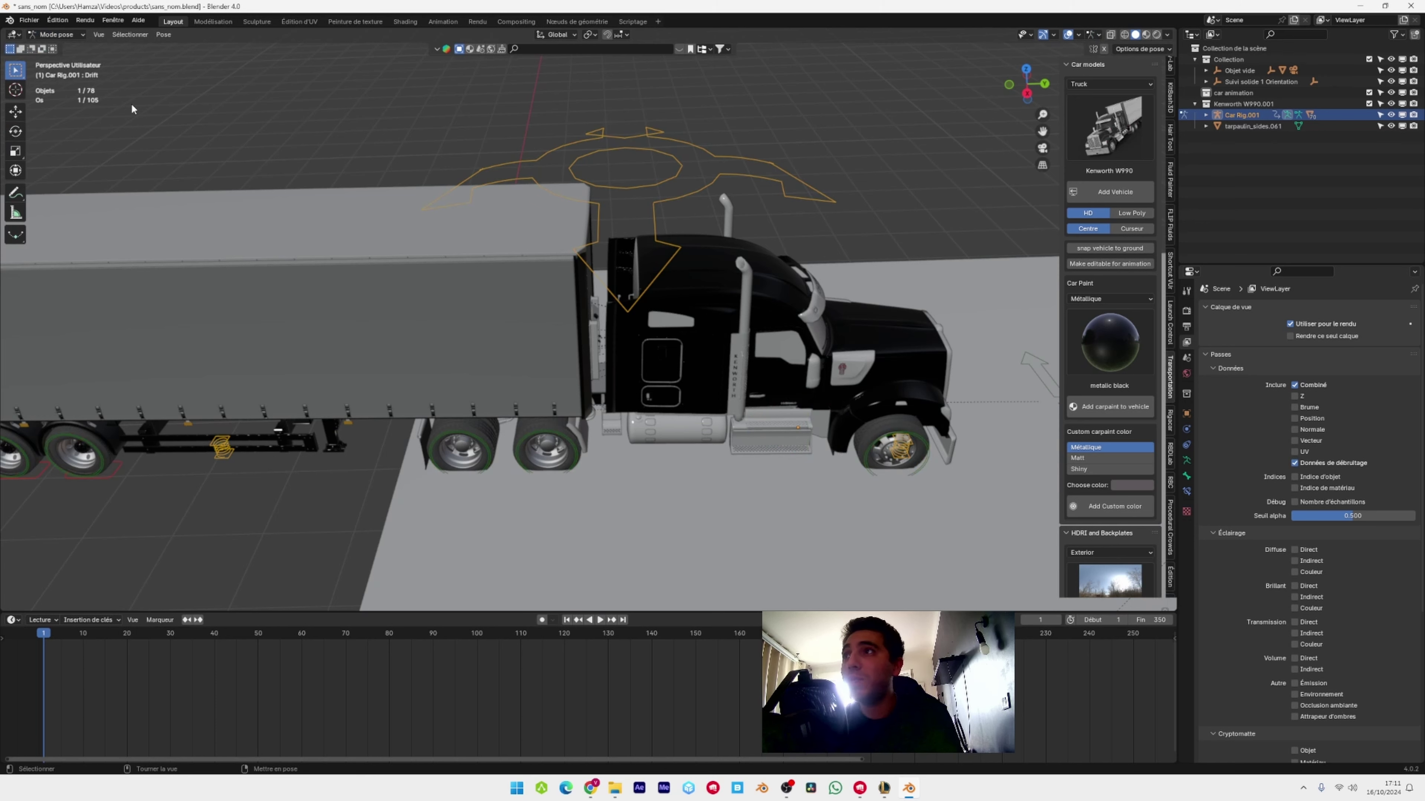
Try to move the rig's Suspension control above the cab, and undo the move
left_click(679, 196)
left_click(15, 111)
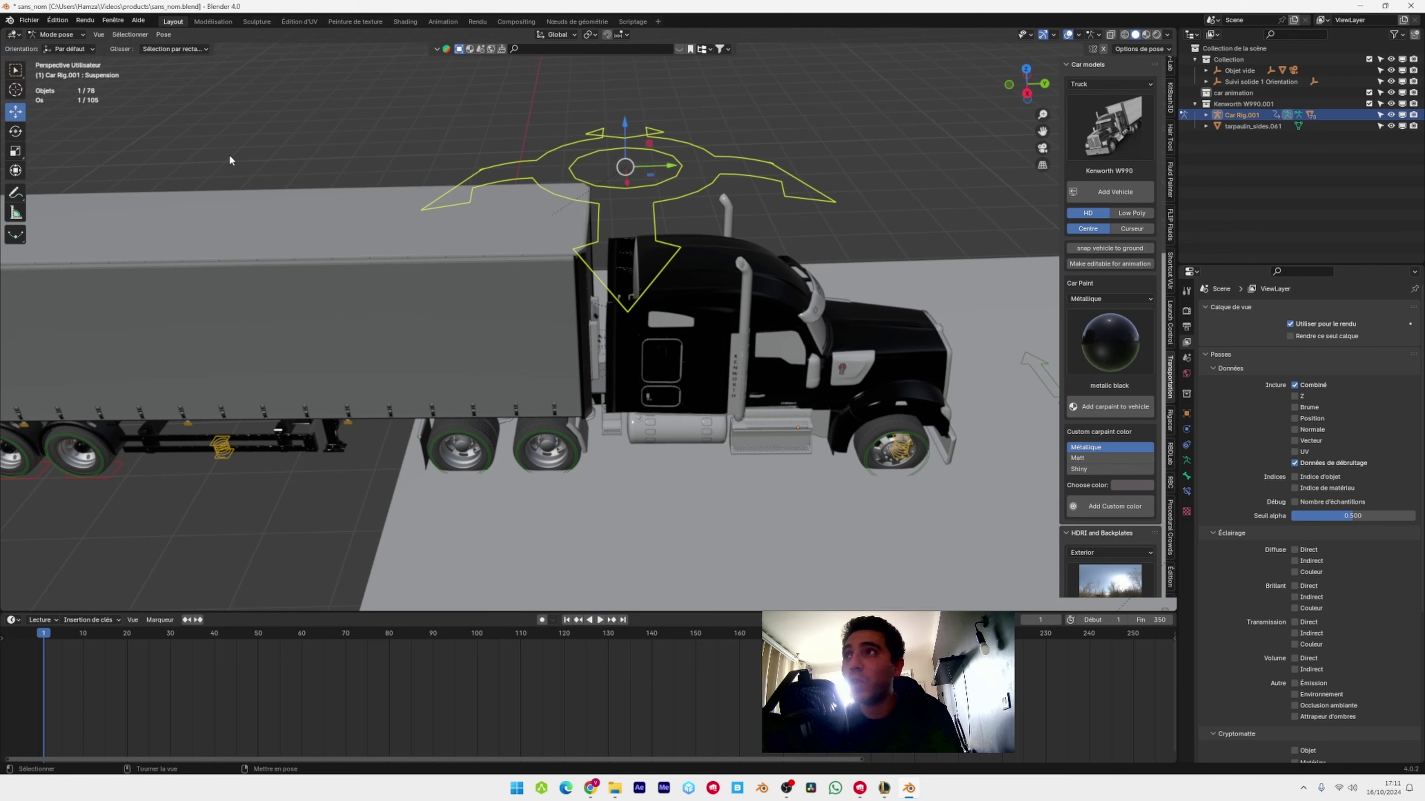
left_click_drag(622, 132, 717, 121)
key("ctrl+z")
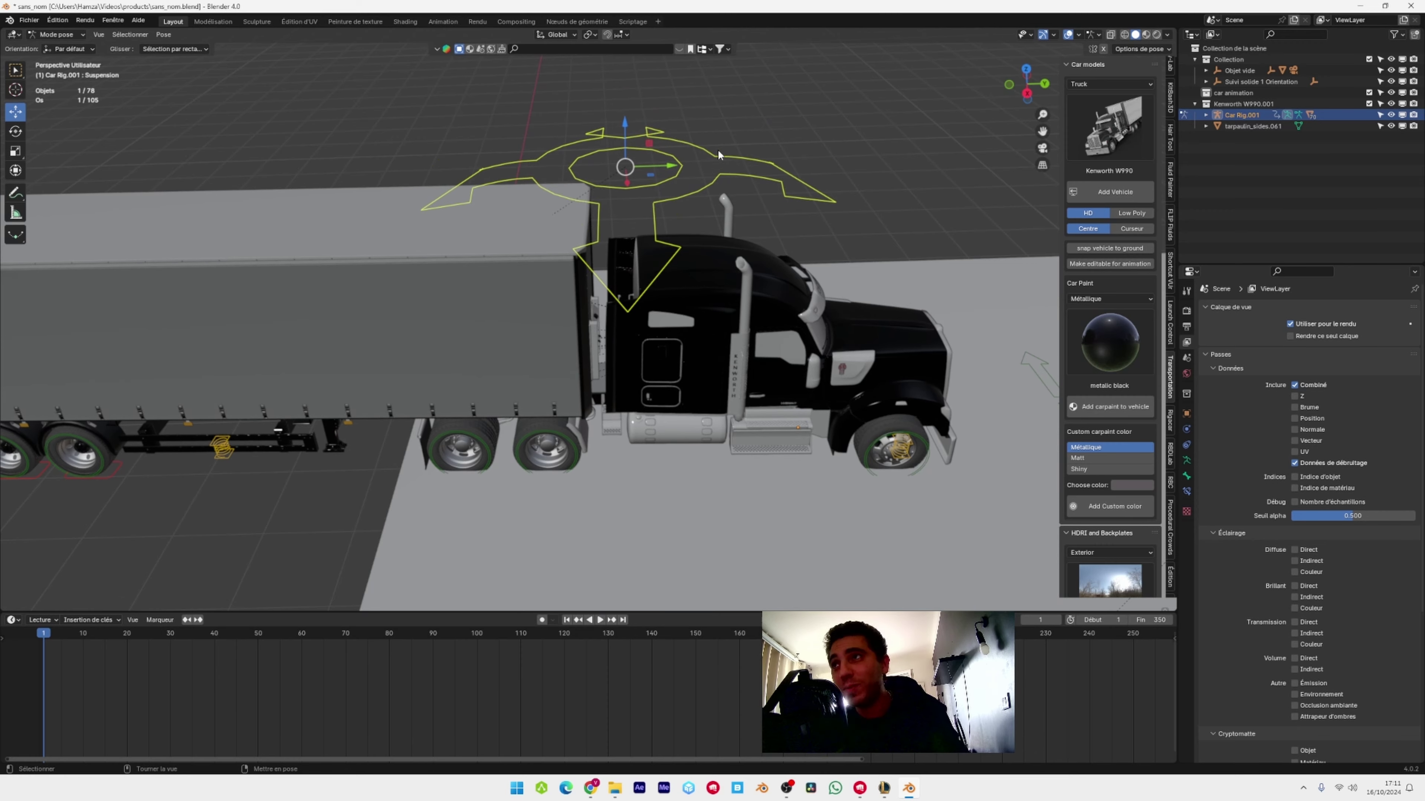
Return to Object Mode, play the animation through the camera and move the truck rig forward until the trailer fills the frame
key("ctrl+Tab")
key("KP_0")
key("space")
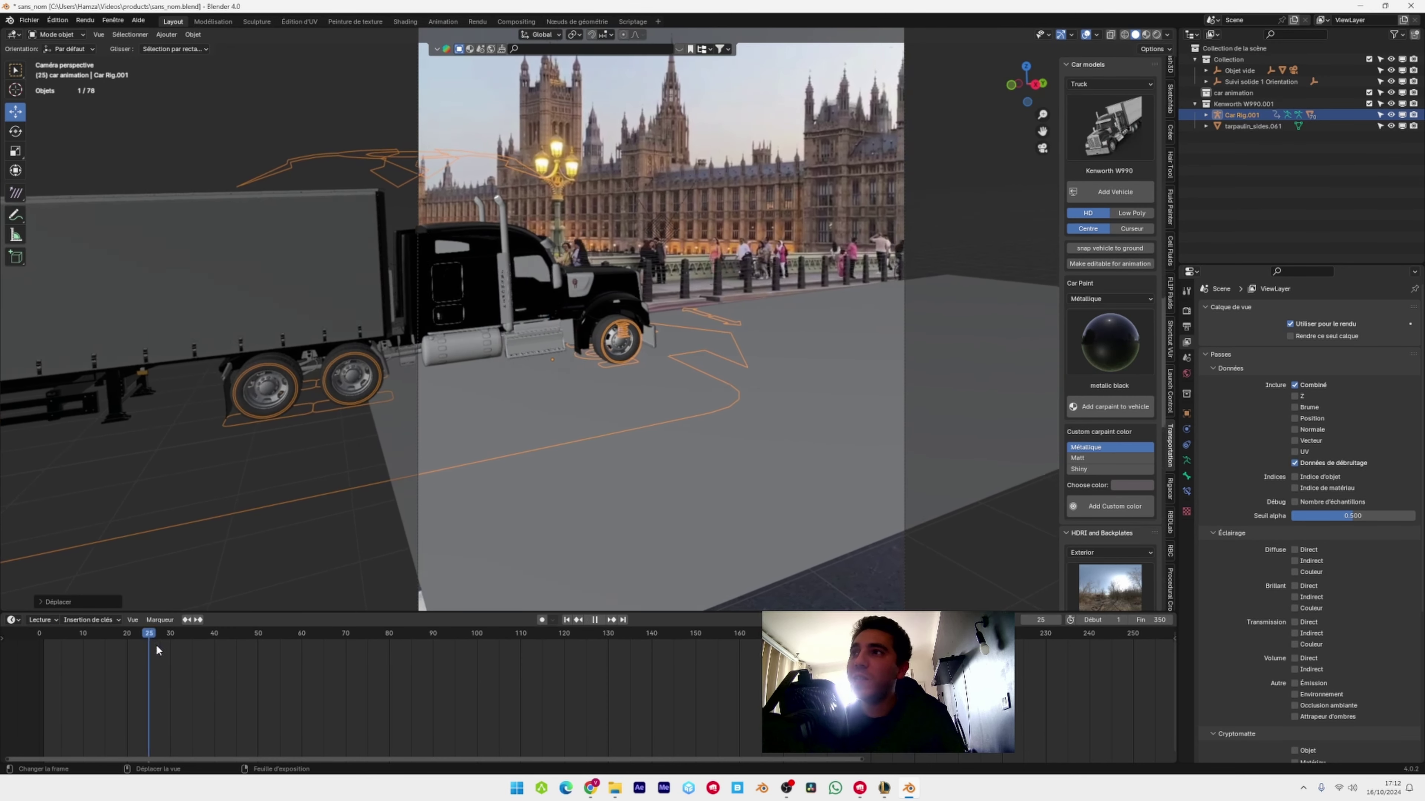
left_click_drag(563, 363, 954, 344)
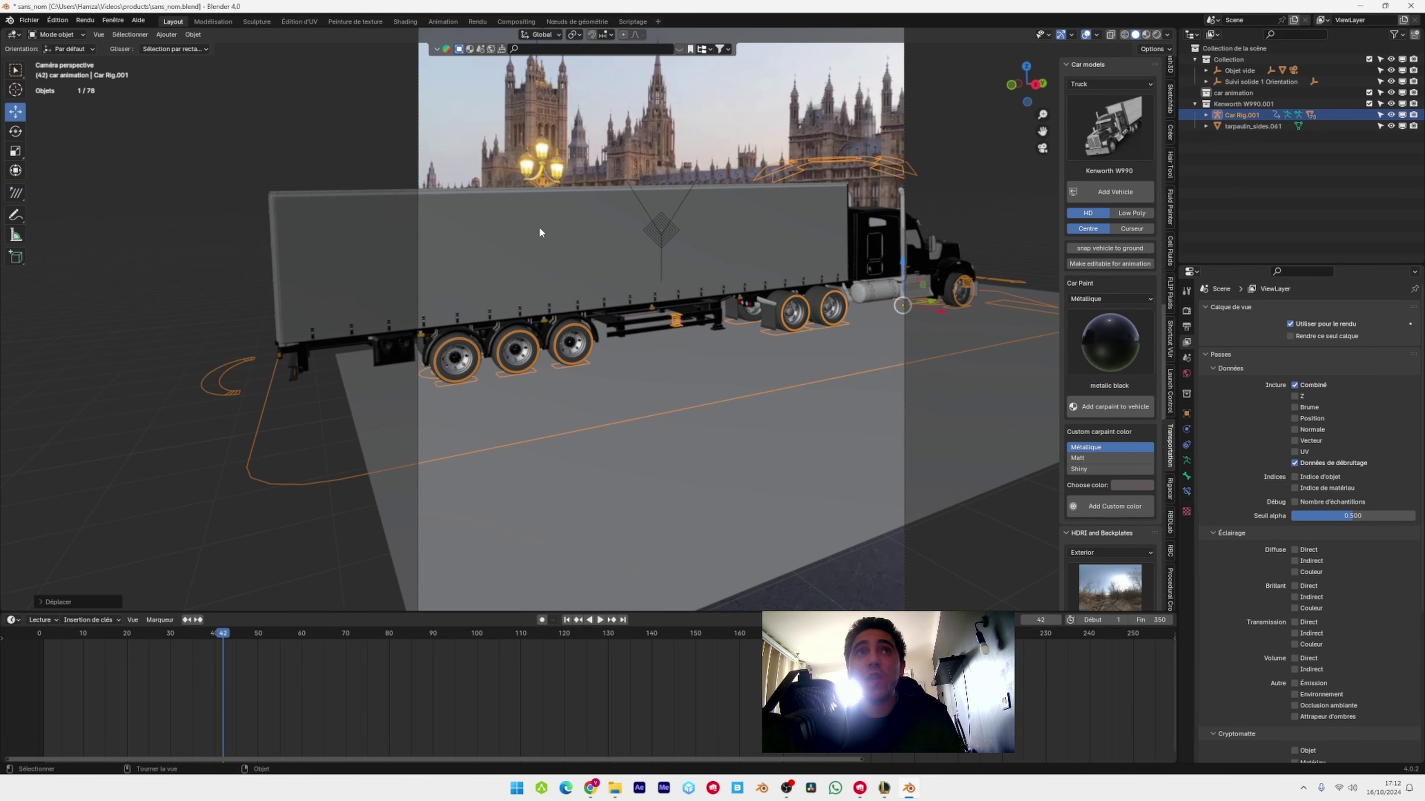
Select the trailer's side tarpaulin mesh and frame the trailer in a closer perspective view
left_click(521, 234)
middle_click_drag(522, 235, 447, 311)
scroll(595, 316, "up", 5)
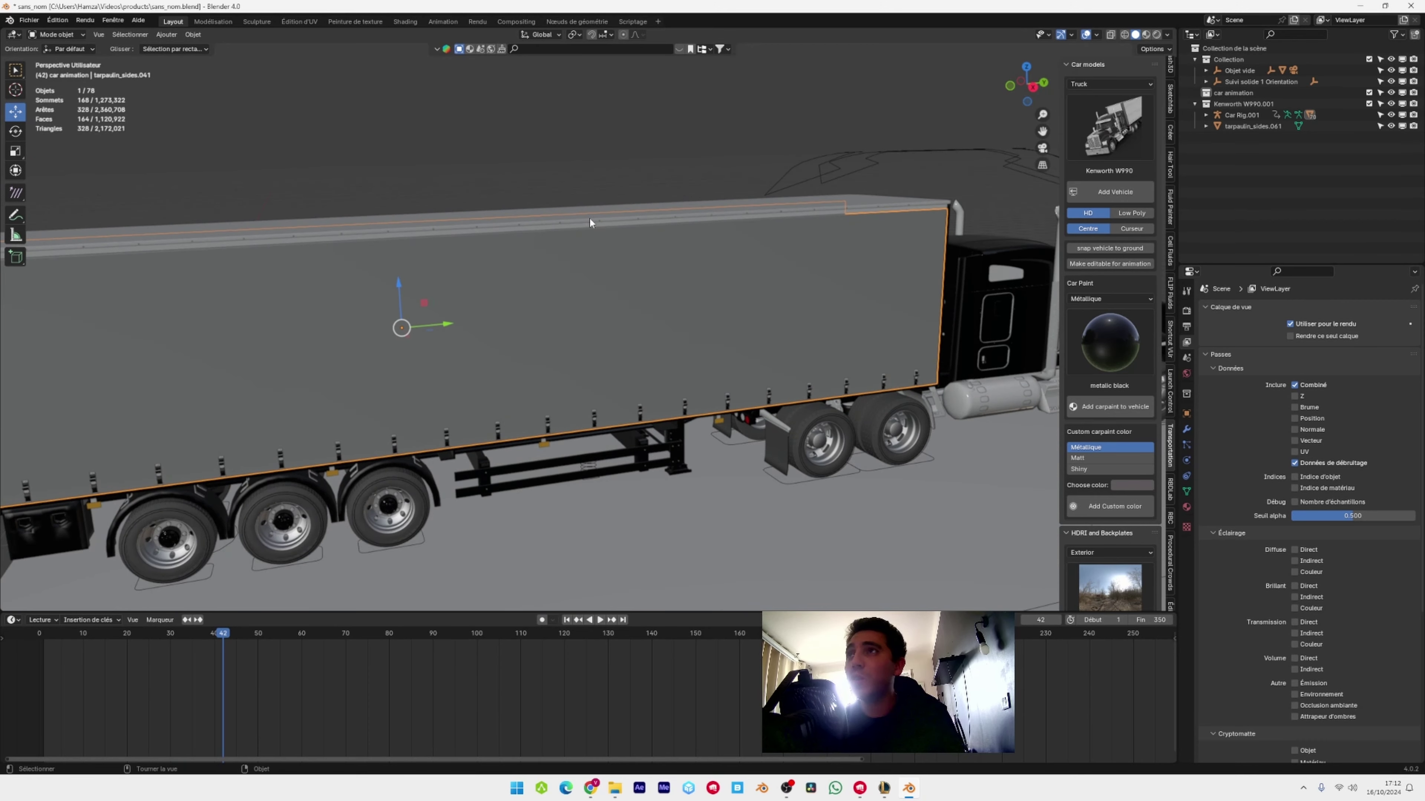
scroll(555, 289, "down", 2)
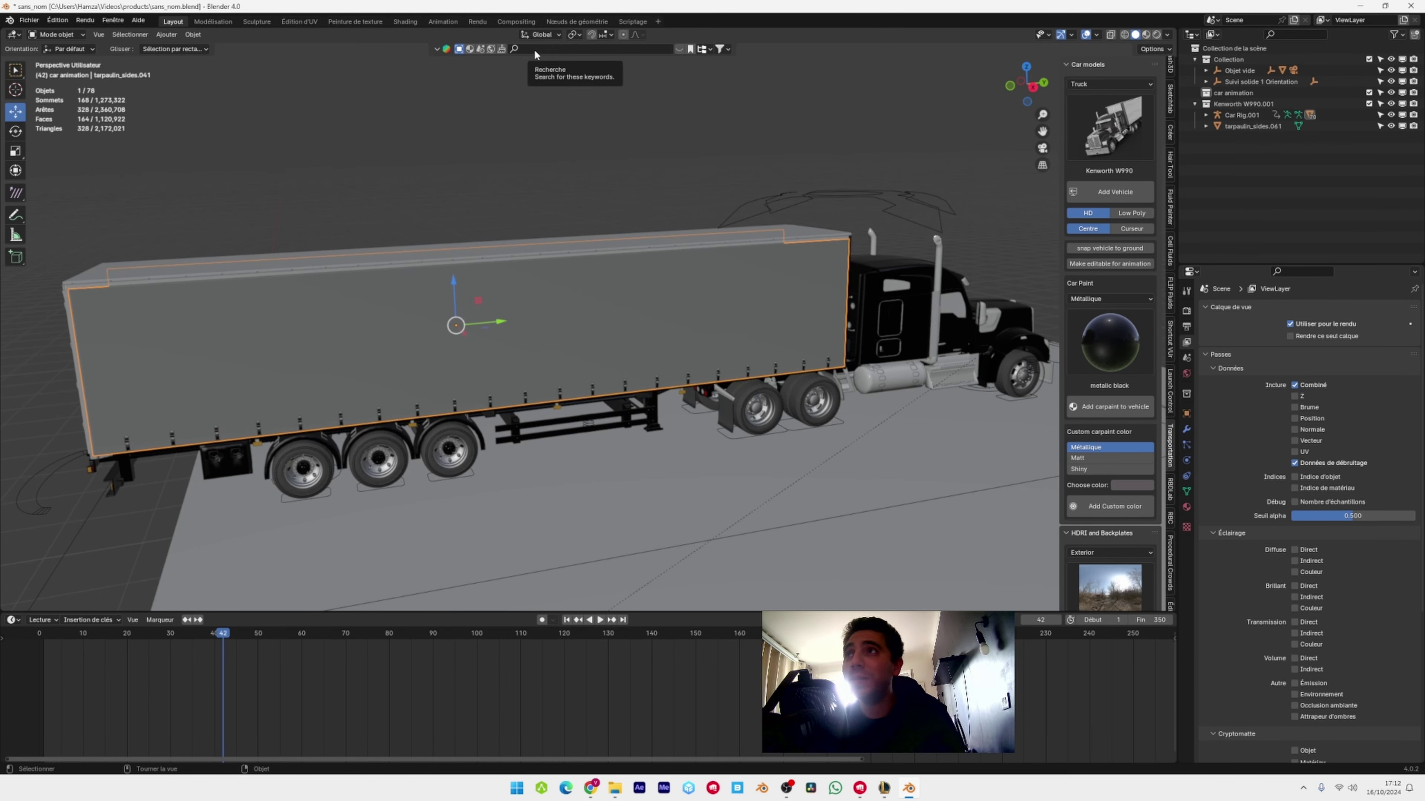
Switch to the browser, look up blenderkit and view the BlenderKit download and installation instructions
key("alt+Tab")
type("blende")
type("rkit")
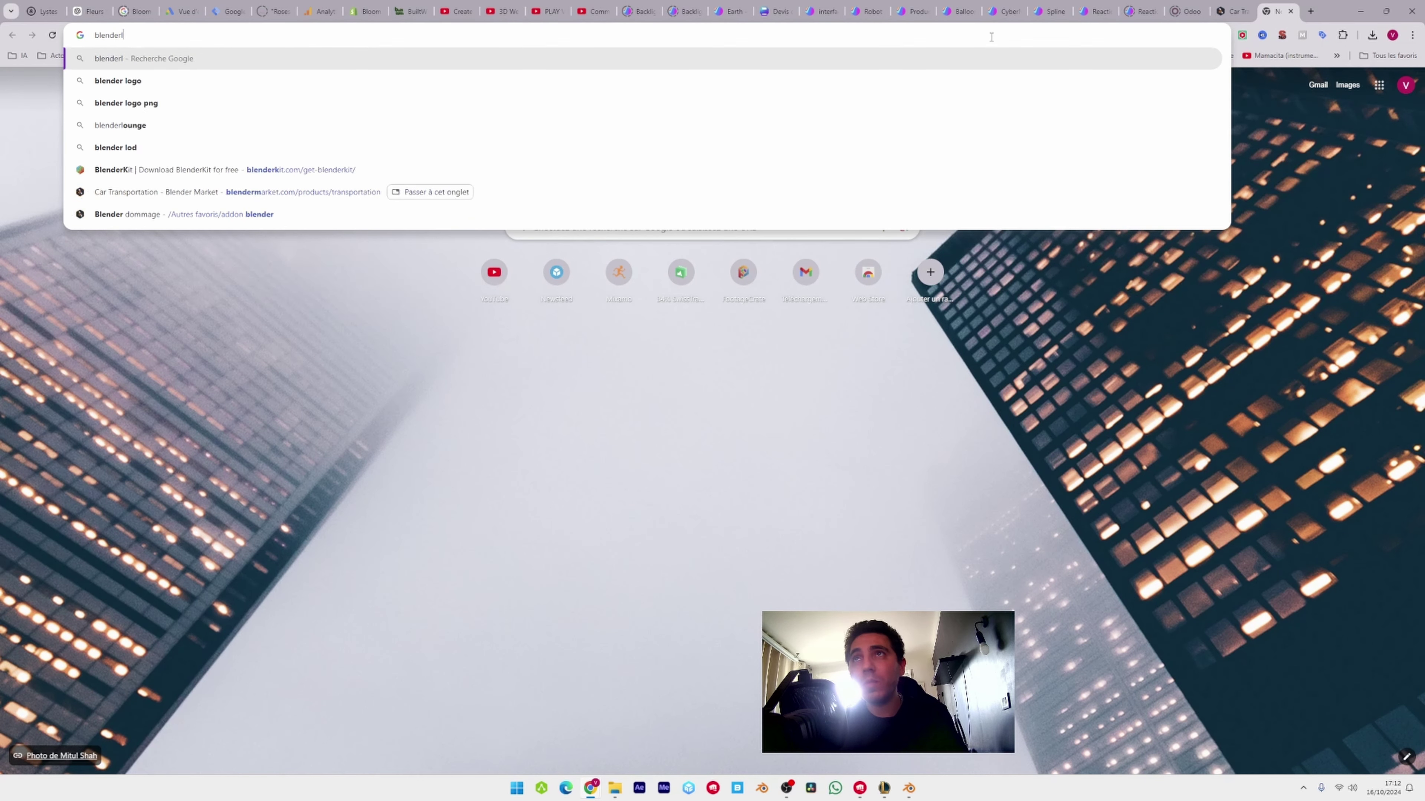
key("Return")
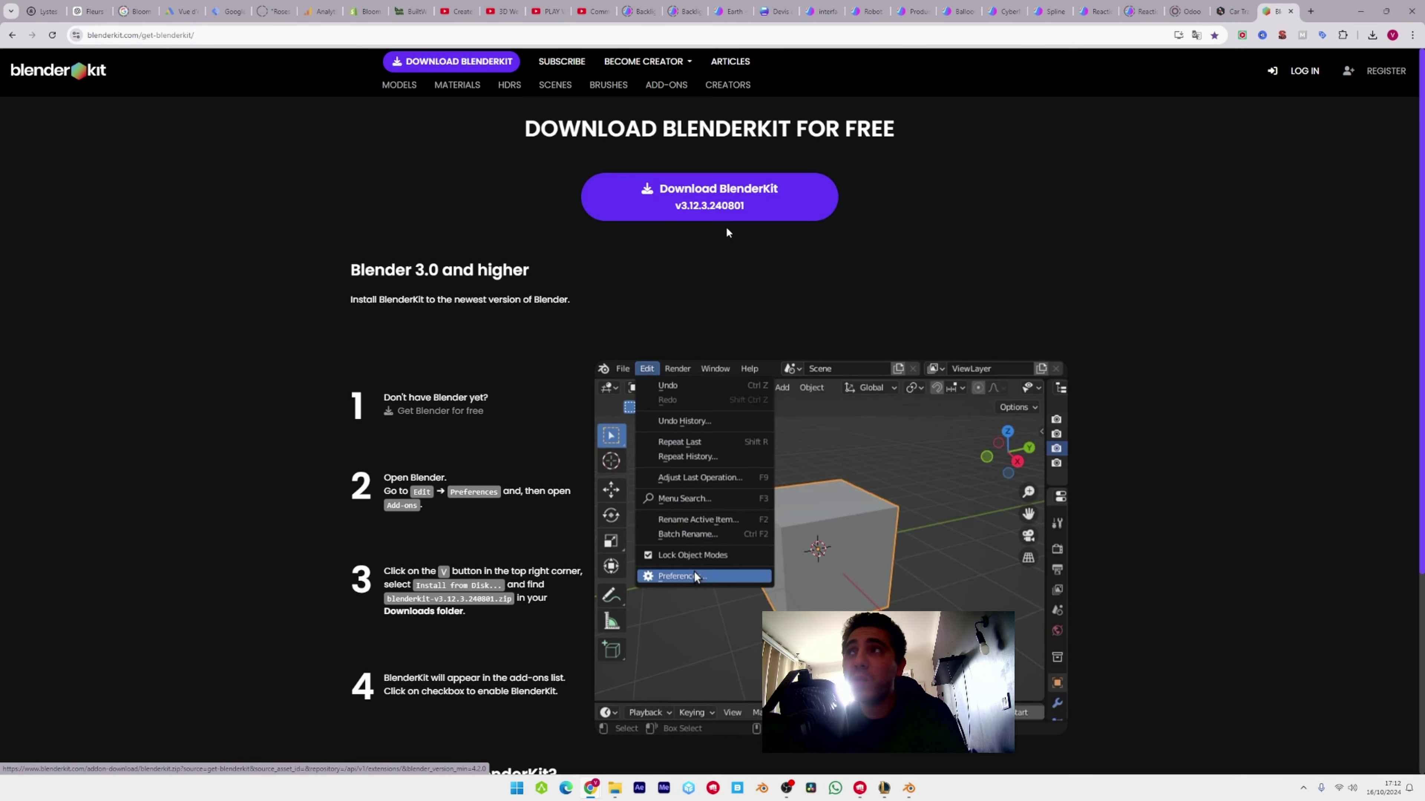
scroll(695, 578, "down", 1)
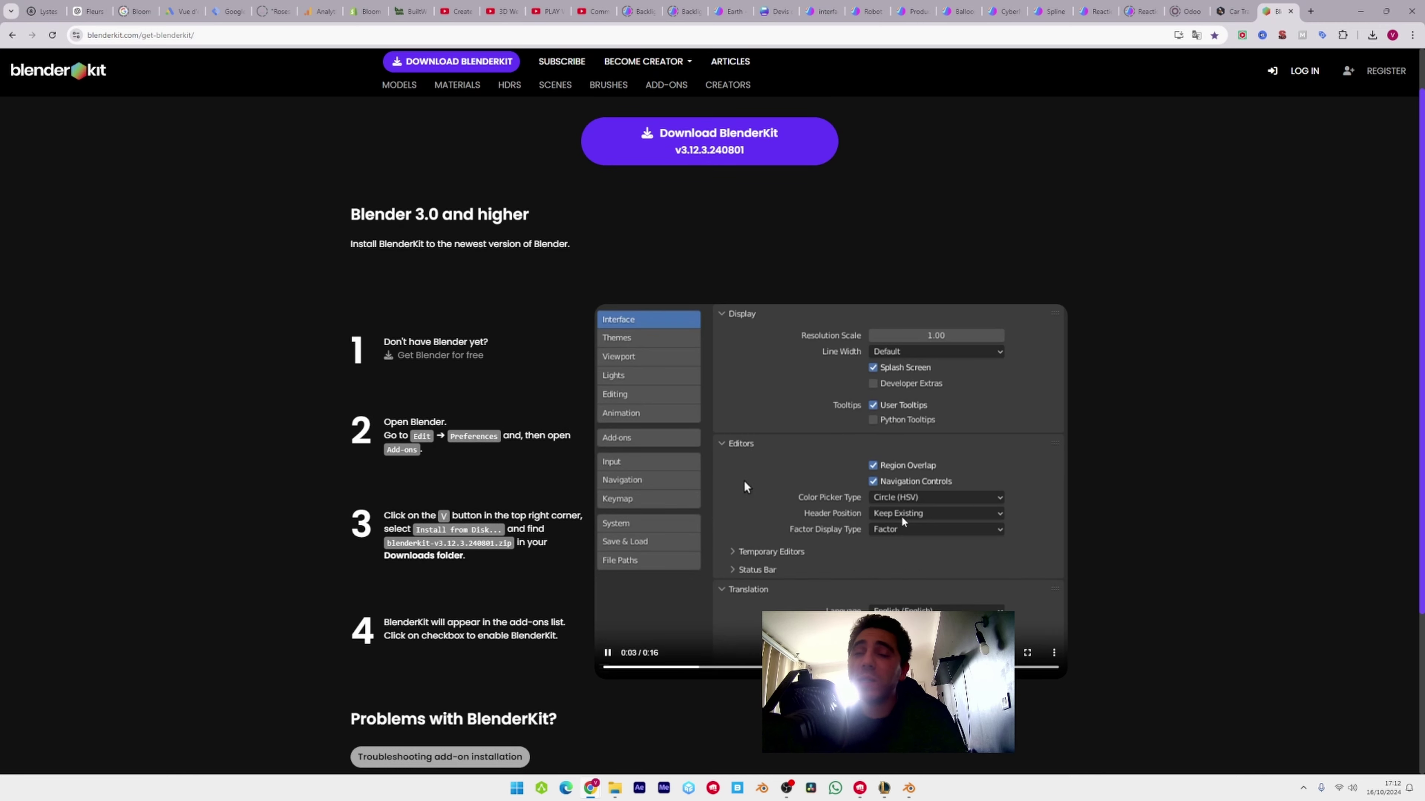
Switch back to Blender and search BlenderKit's materials for "glass"
key("alt+Tab")
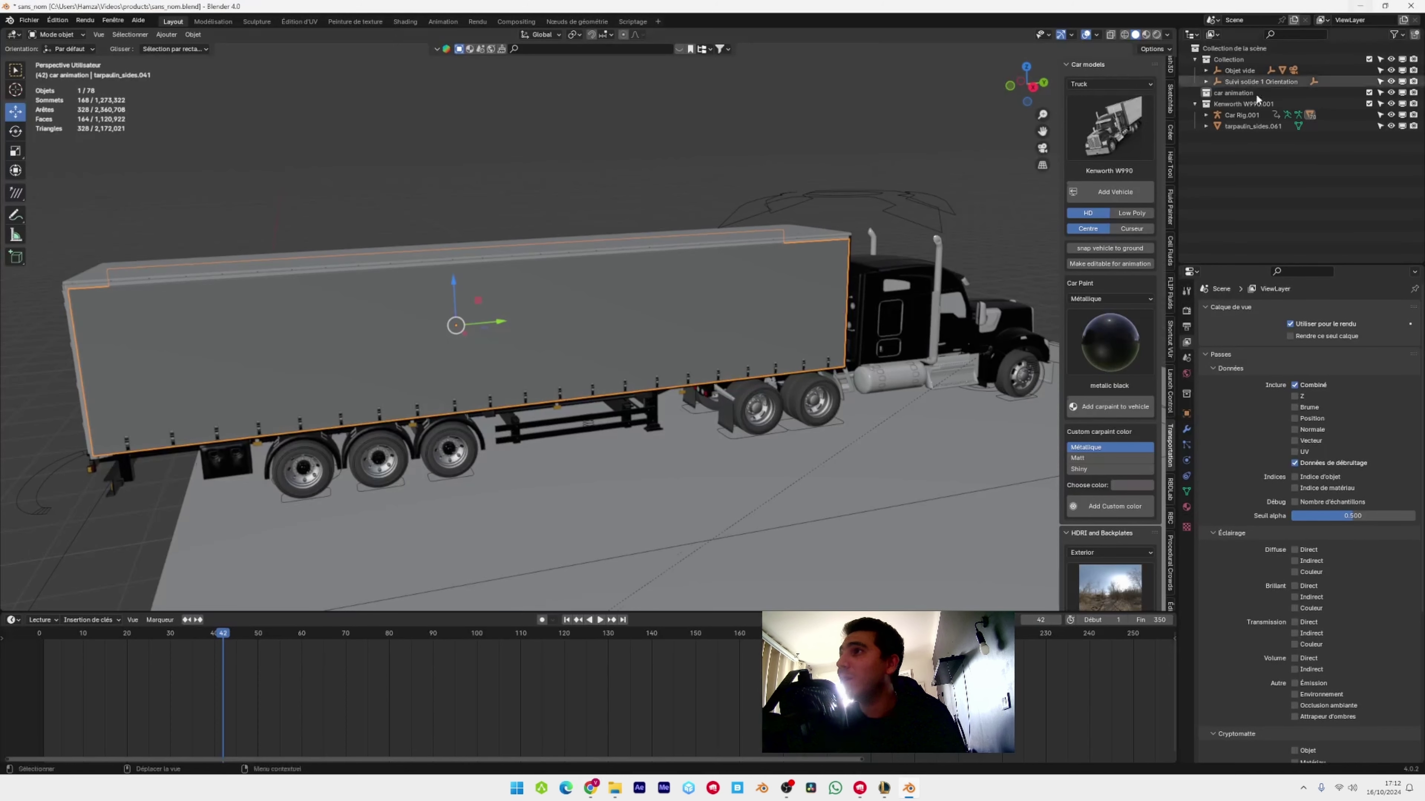
left_click(478, 49)
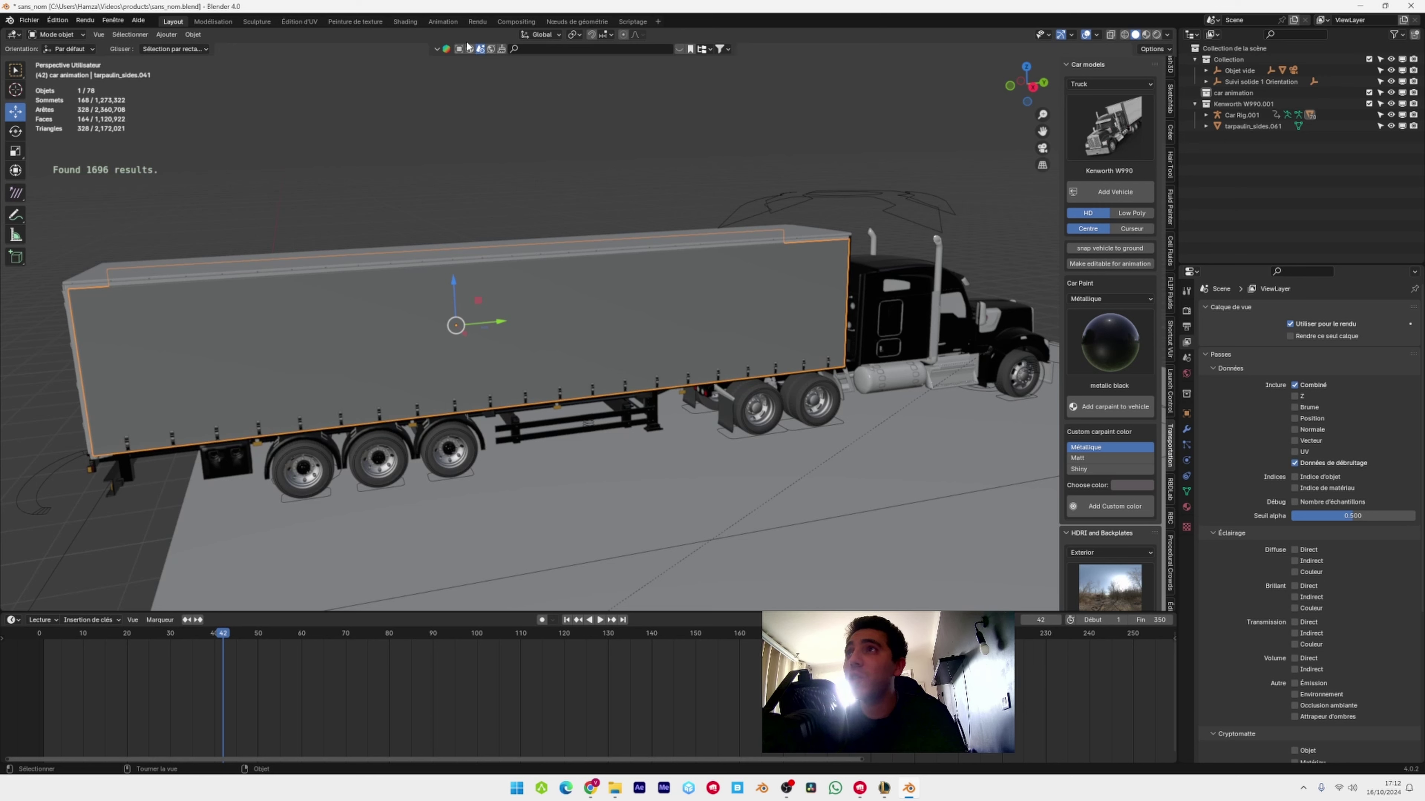
left_click(470, 50)
left_click(602, 48)
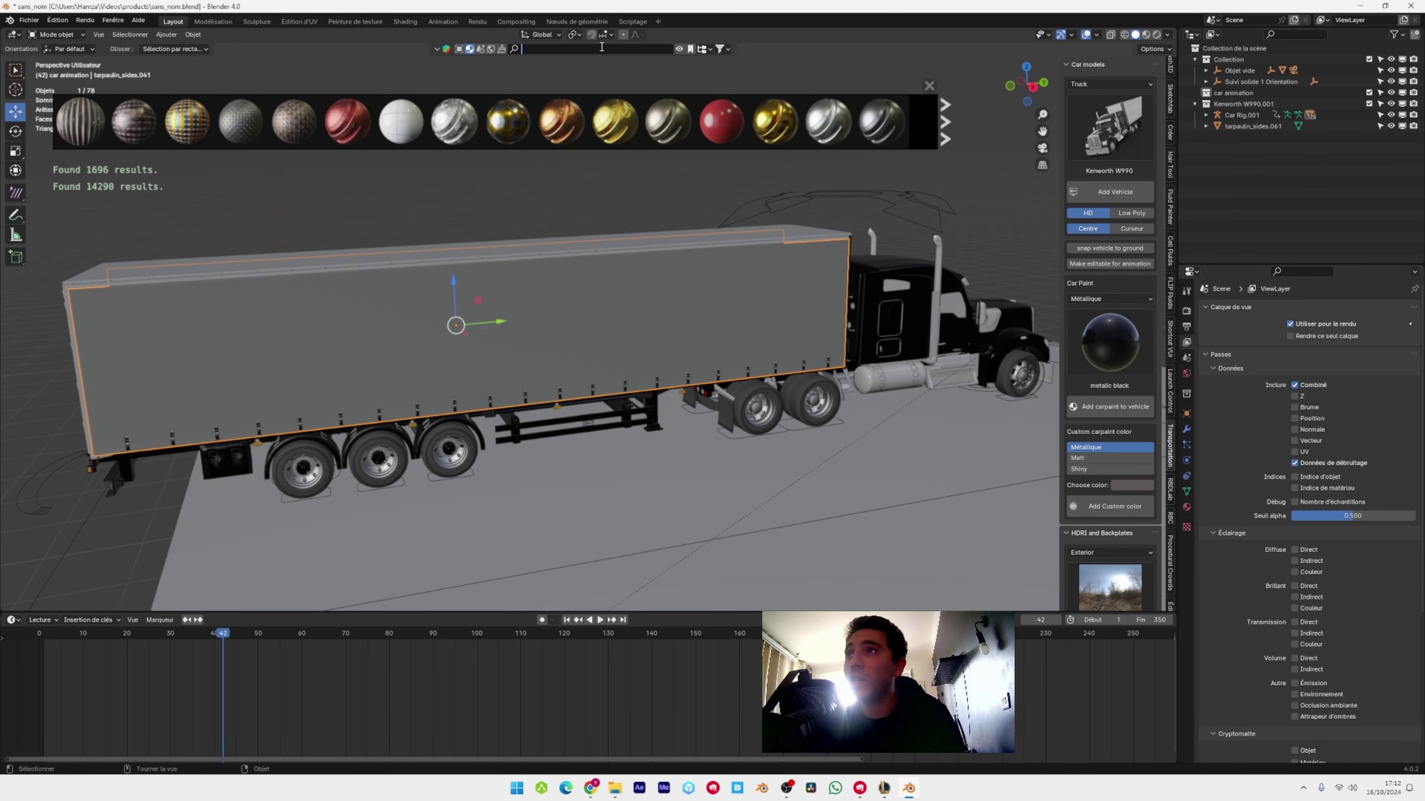
type("glass")
key("Return")
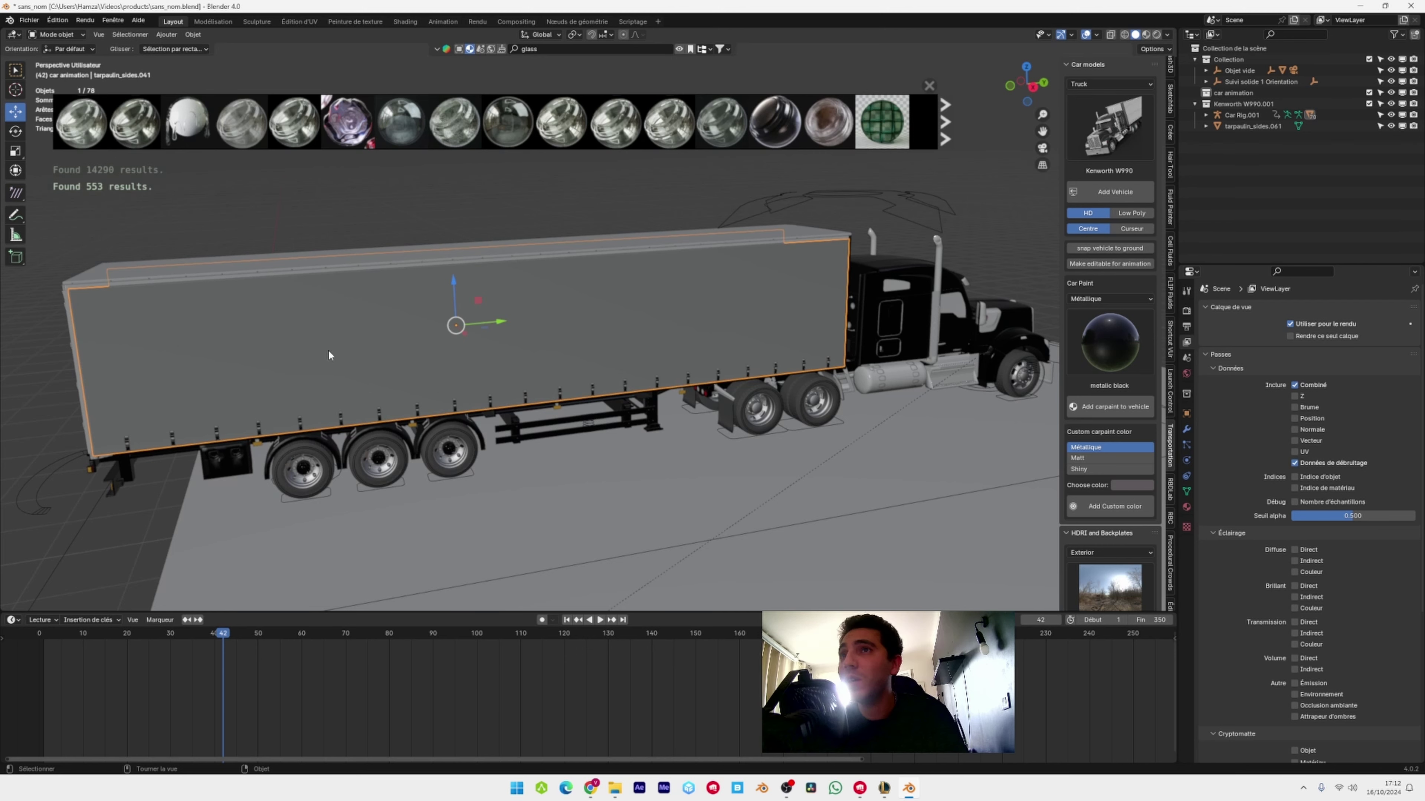
Apply a clear glass material from the BlenderKit results to the trailer's side tarpaulin mesh
middle_click_drag(371, 349, 450, 350)
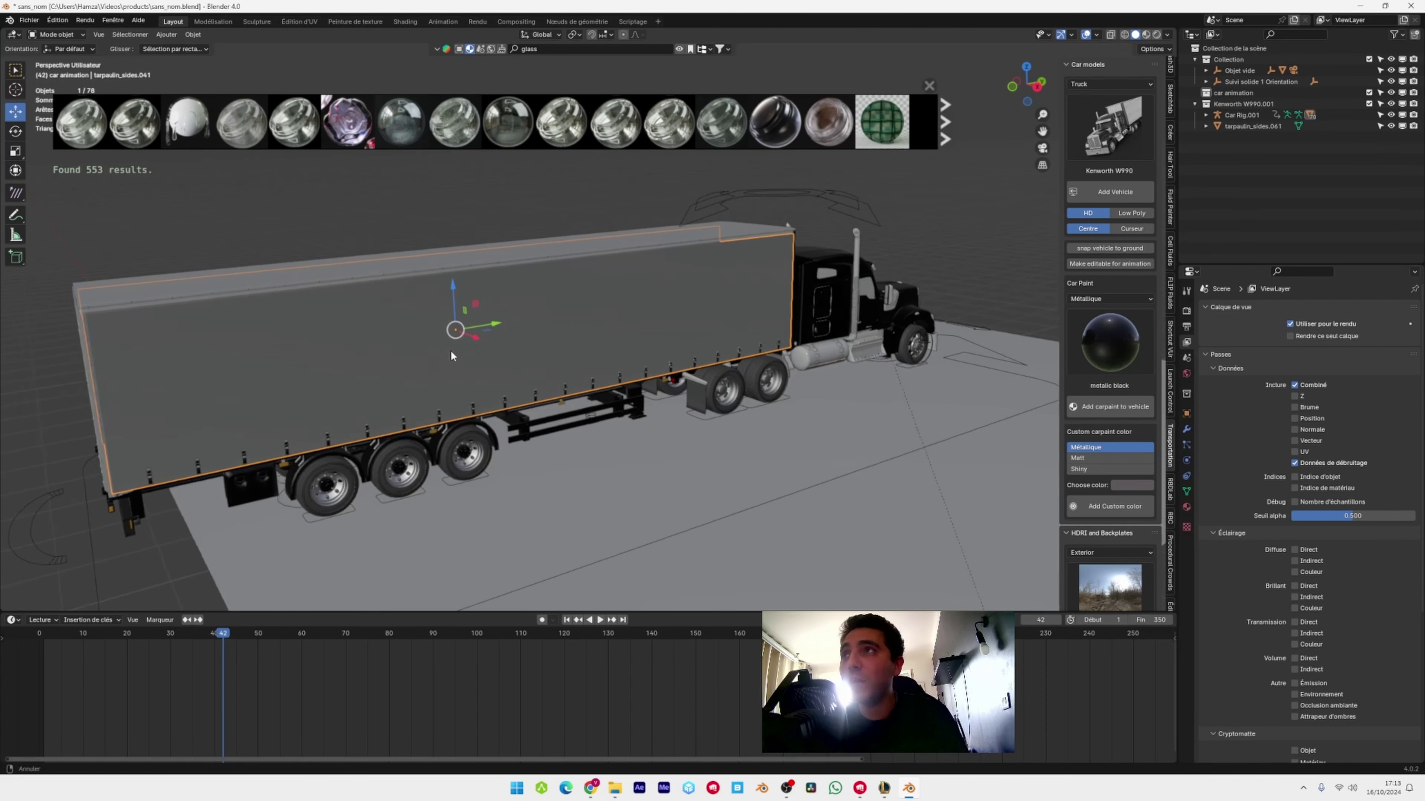
scroll(450, 349, "up", 4)
mouse_move(596, 131)
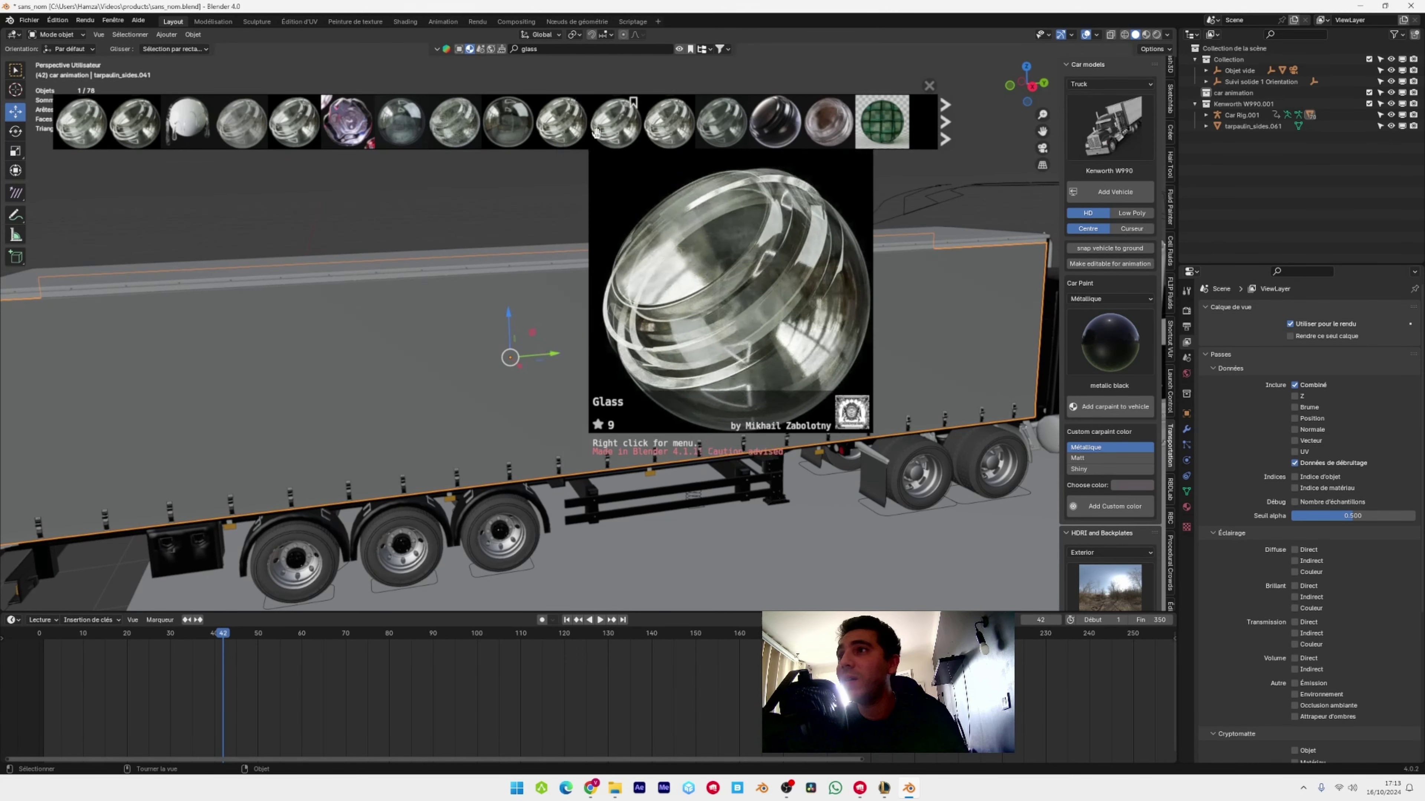
scroll(137, 128, "down", 2)
left_click(136, 128)
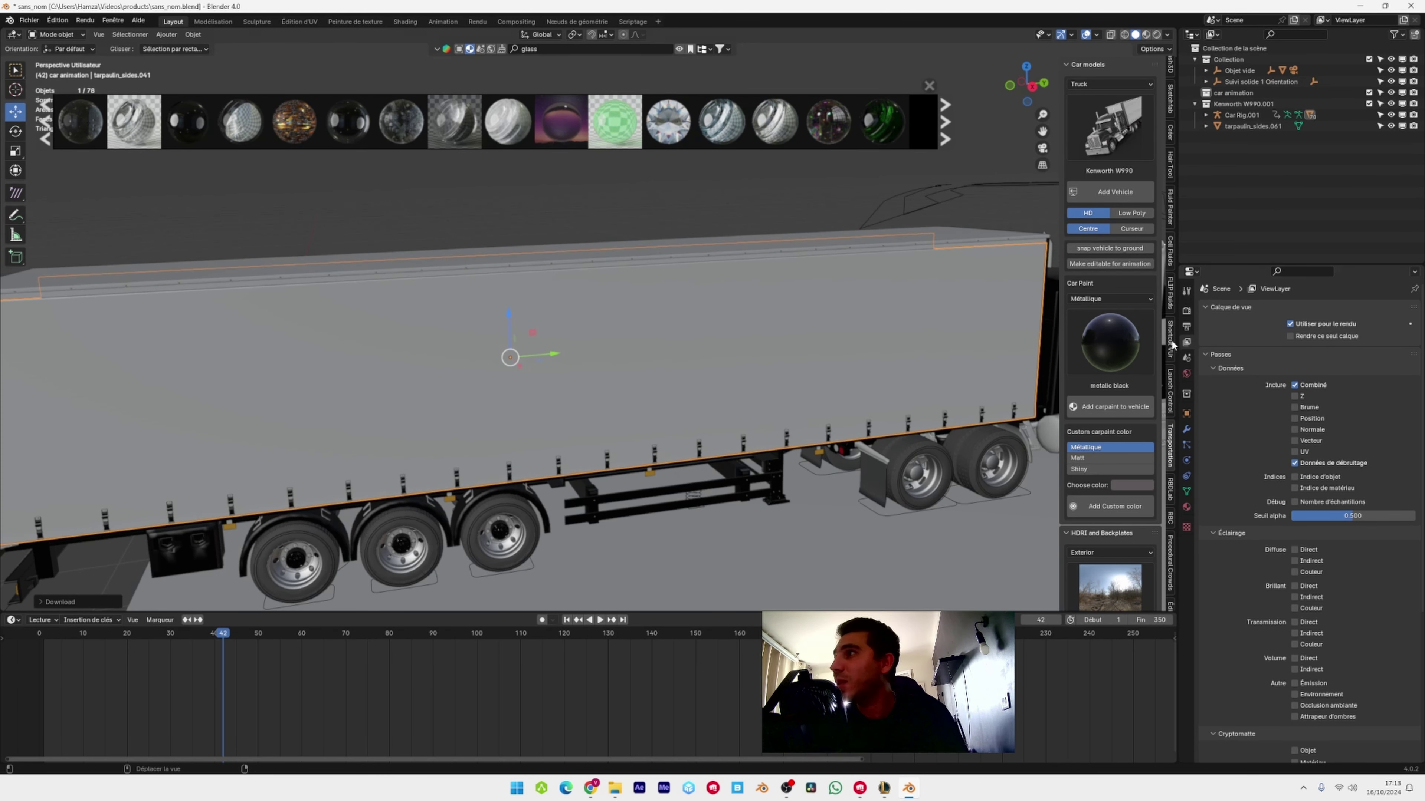
Switch the viewport to rendered shading and check the trailer's glass sides from a wider angle
left_click(1148, 35)
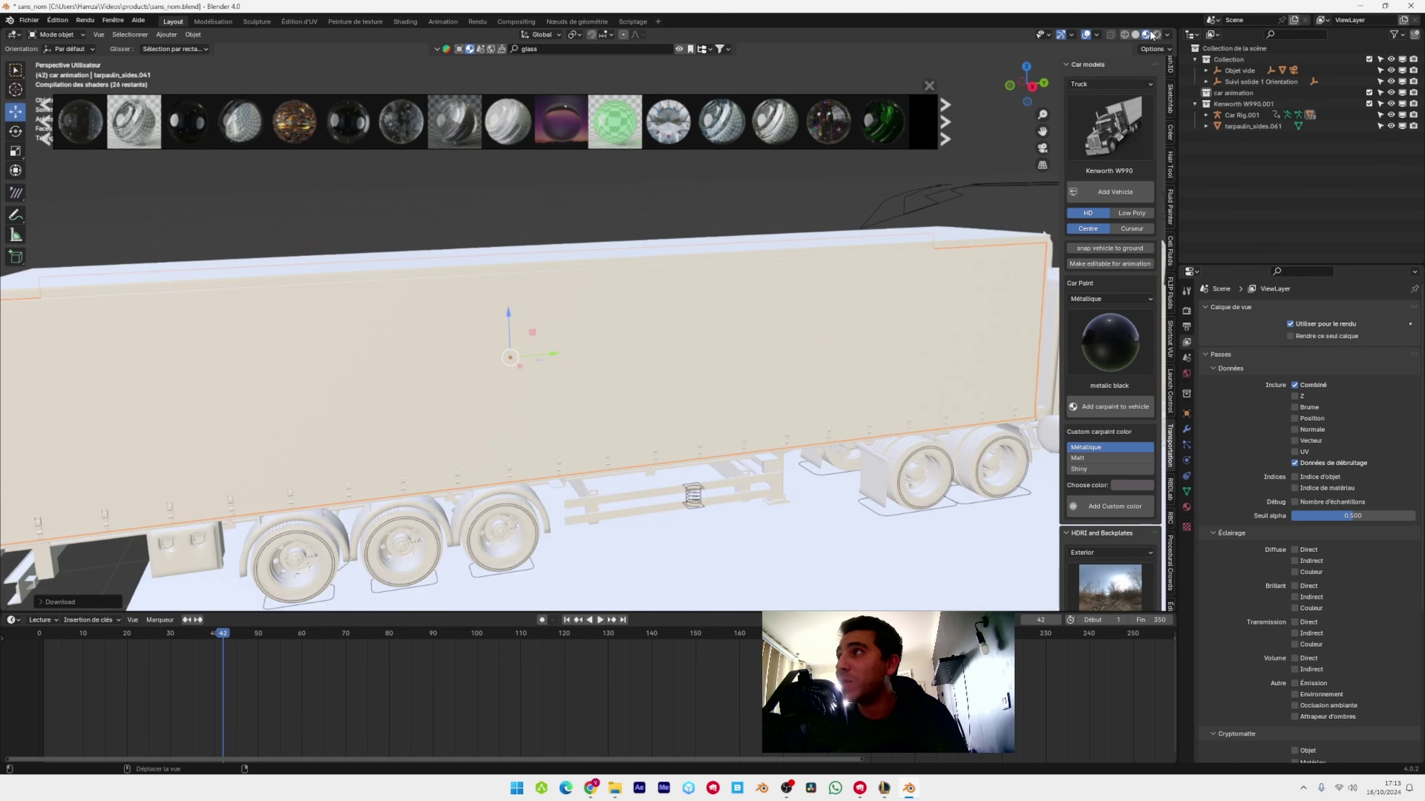
left_click(1157, 35)
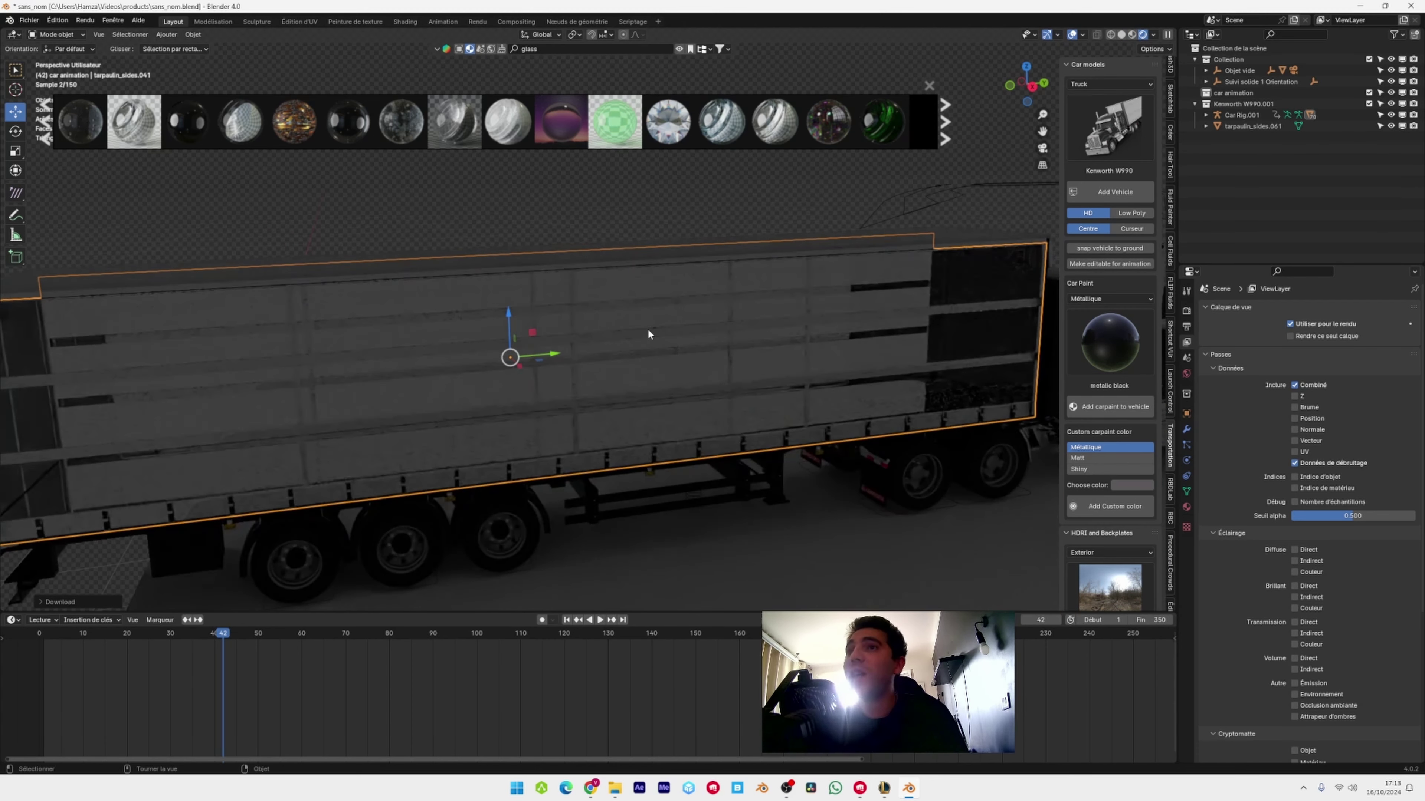
scroll(638, 326, "down", 2)
middle_click_drag(592, 339, 662, 343)
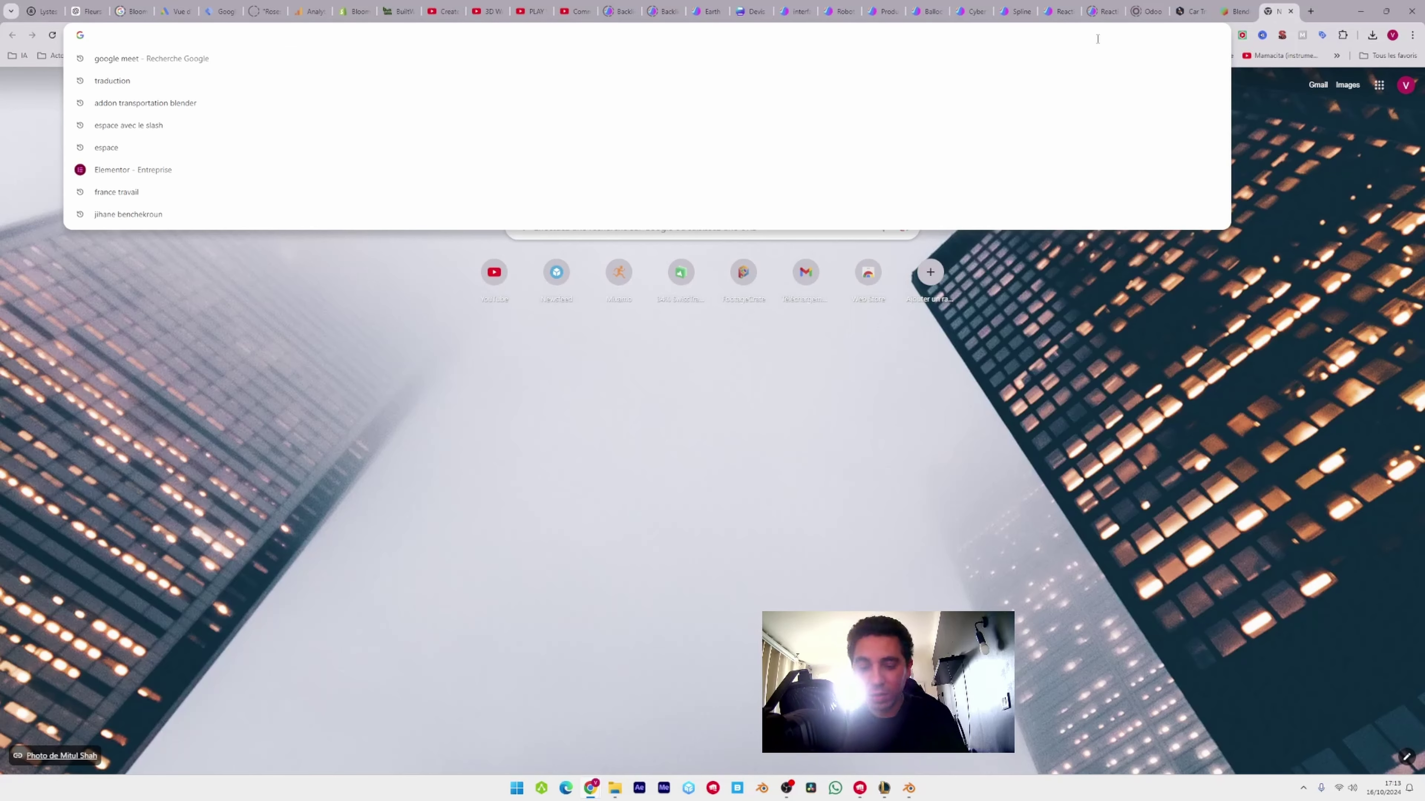
Switch to the browser, browse Poly Haven's HDRI library, view the Rogland Overcast HDRI and return to Blender
type("polyhaven.com/fr/a/goegap")
key("Return")
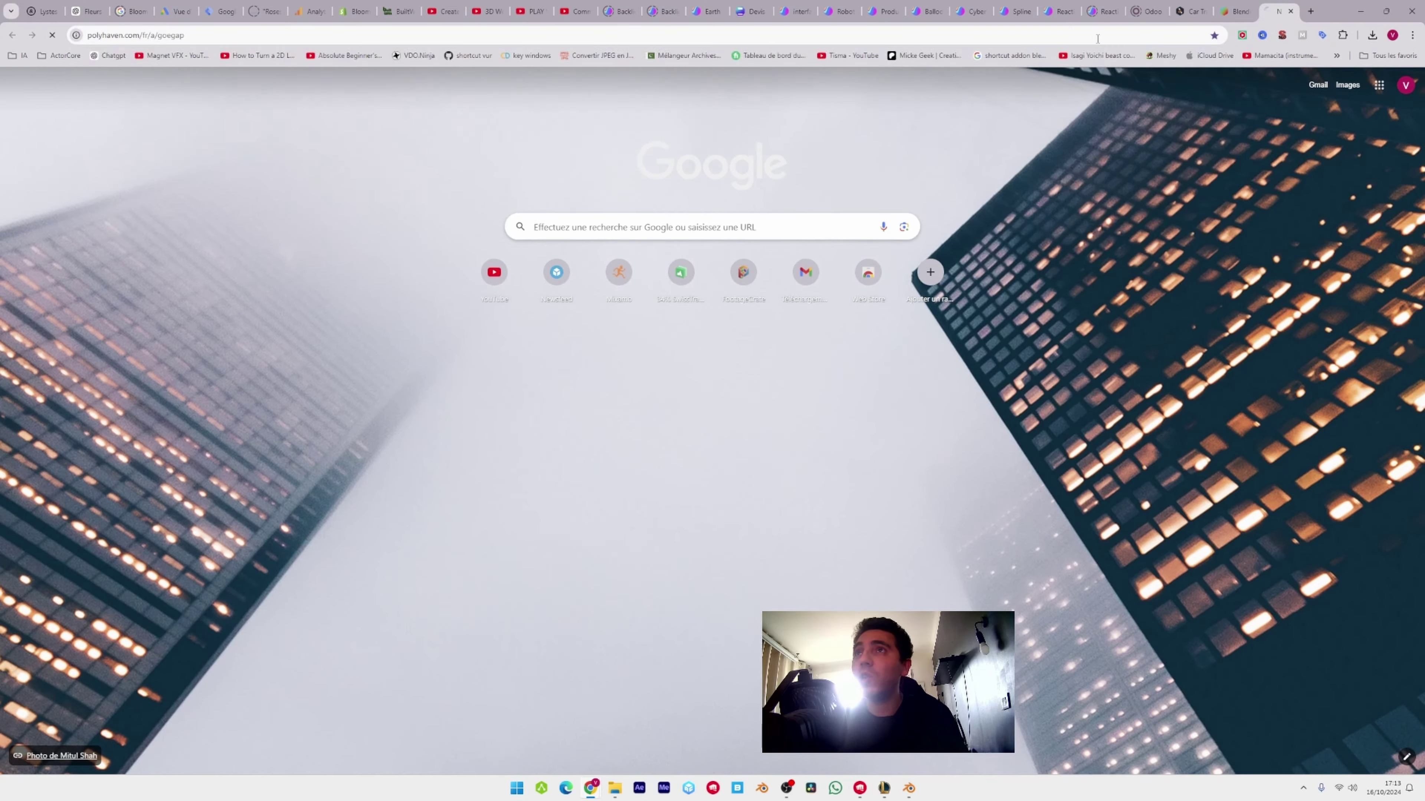
left_click(68, 63)
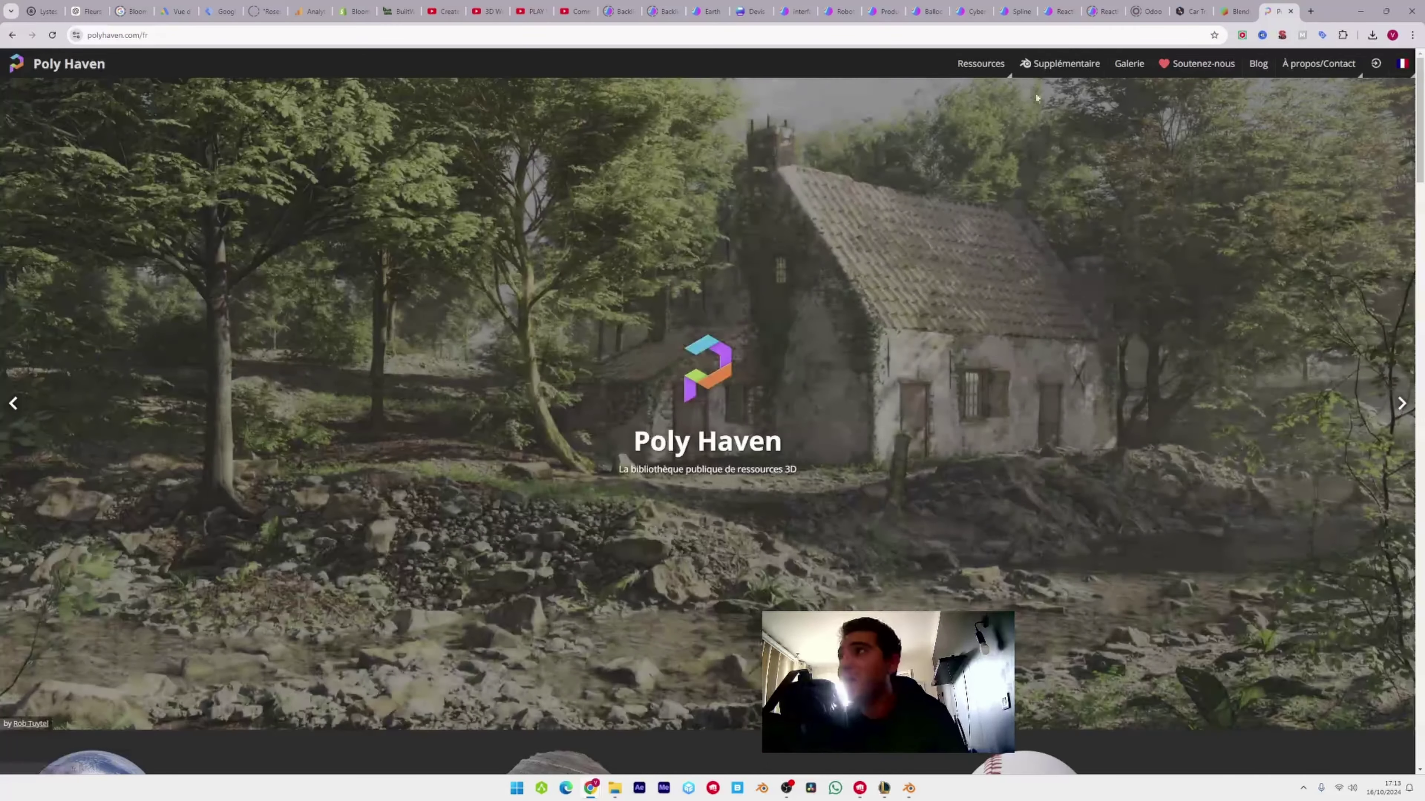
mouse_move(981, 63)
left_click(971, 96)
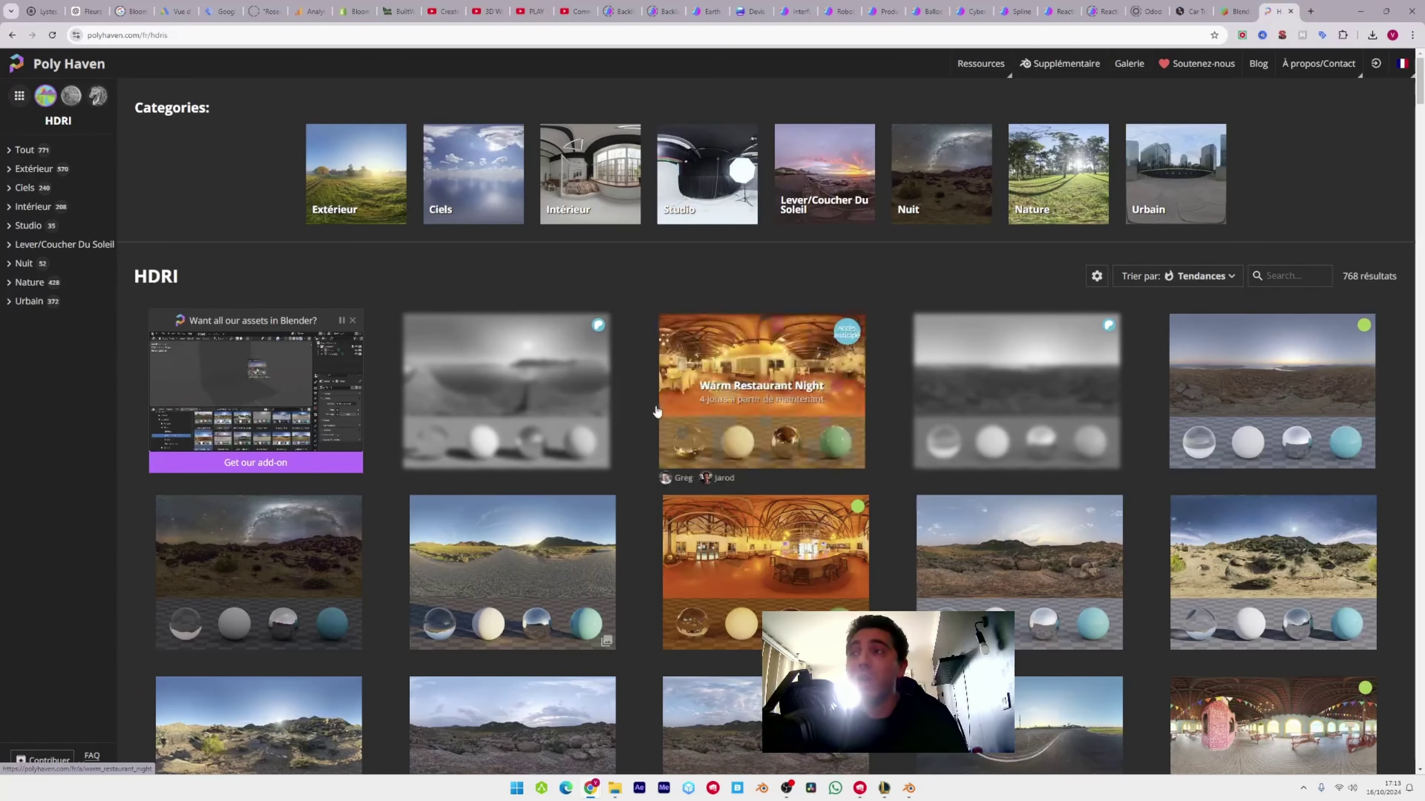
scroll(657, 411, "down", 6)
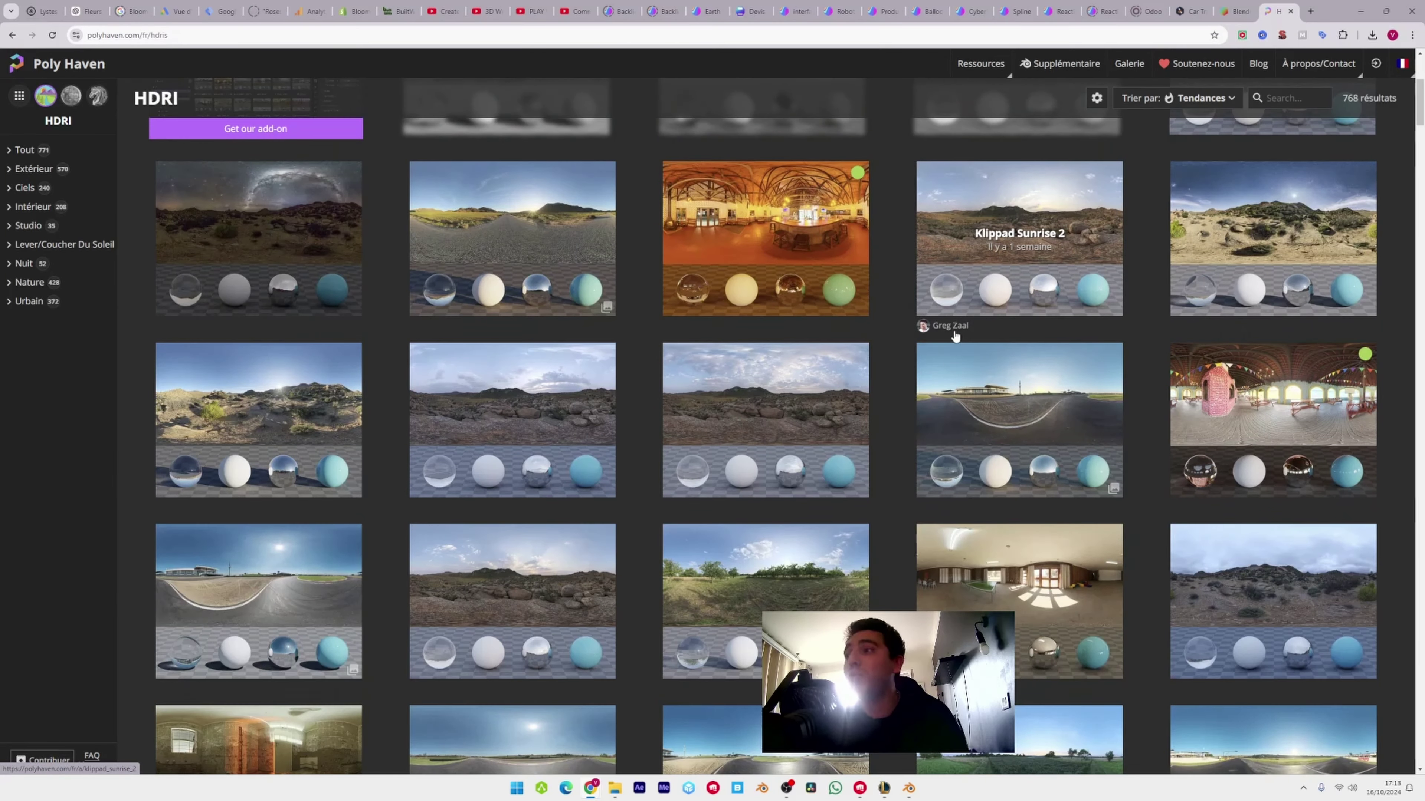
scroll(955, 336, "down", 3)
left_click(1265, 405)
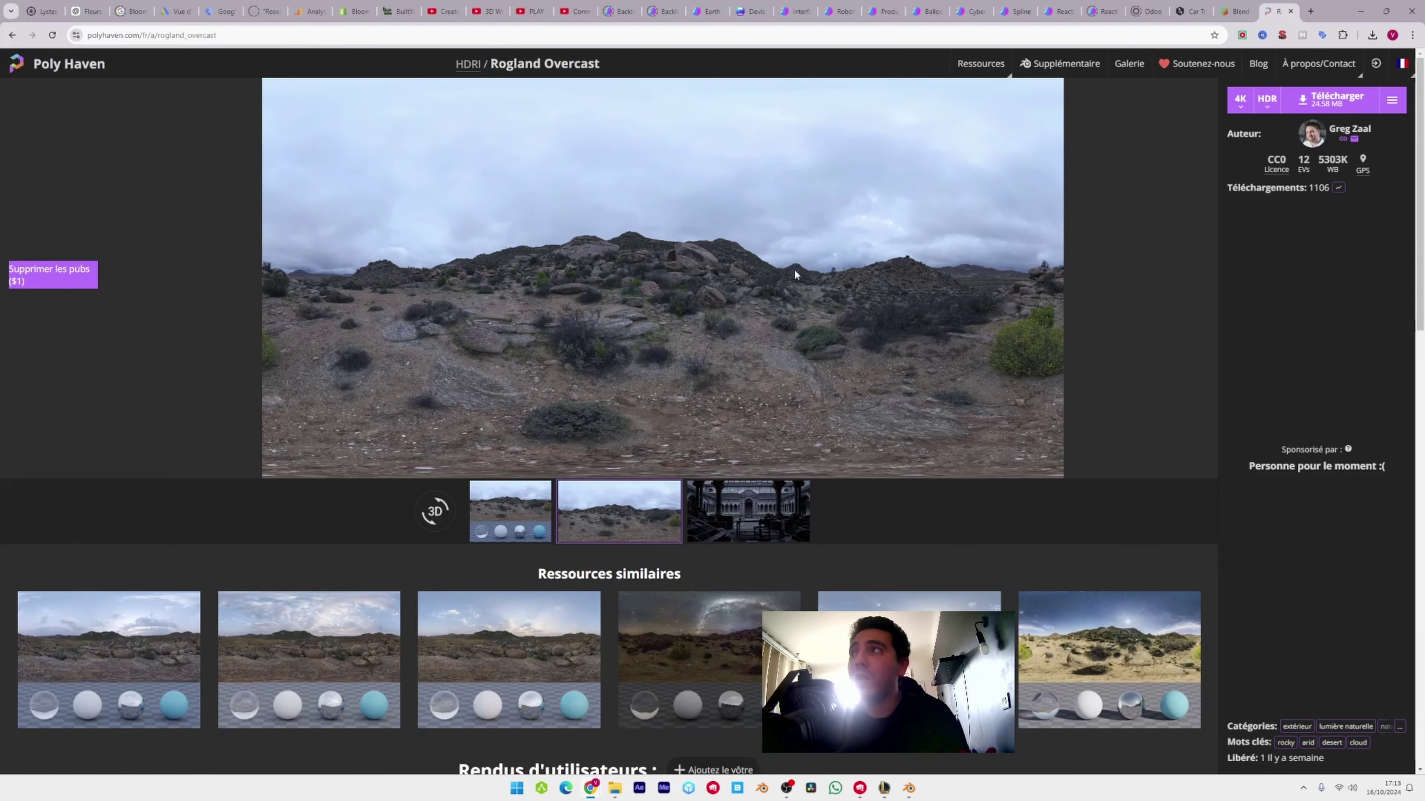
left_click(908, 788)
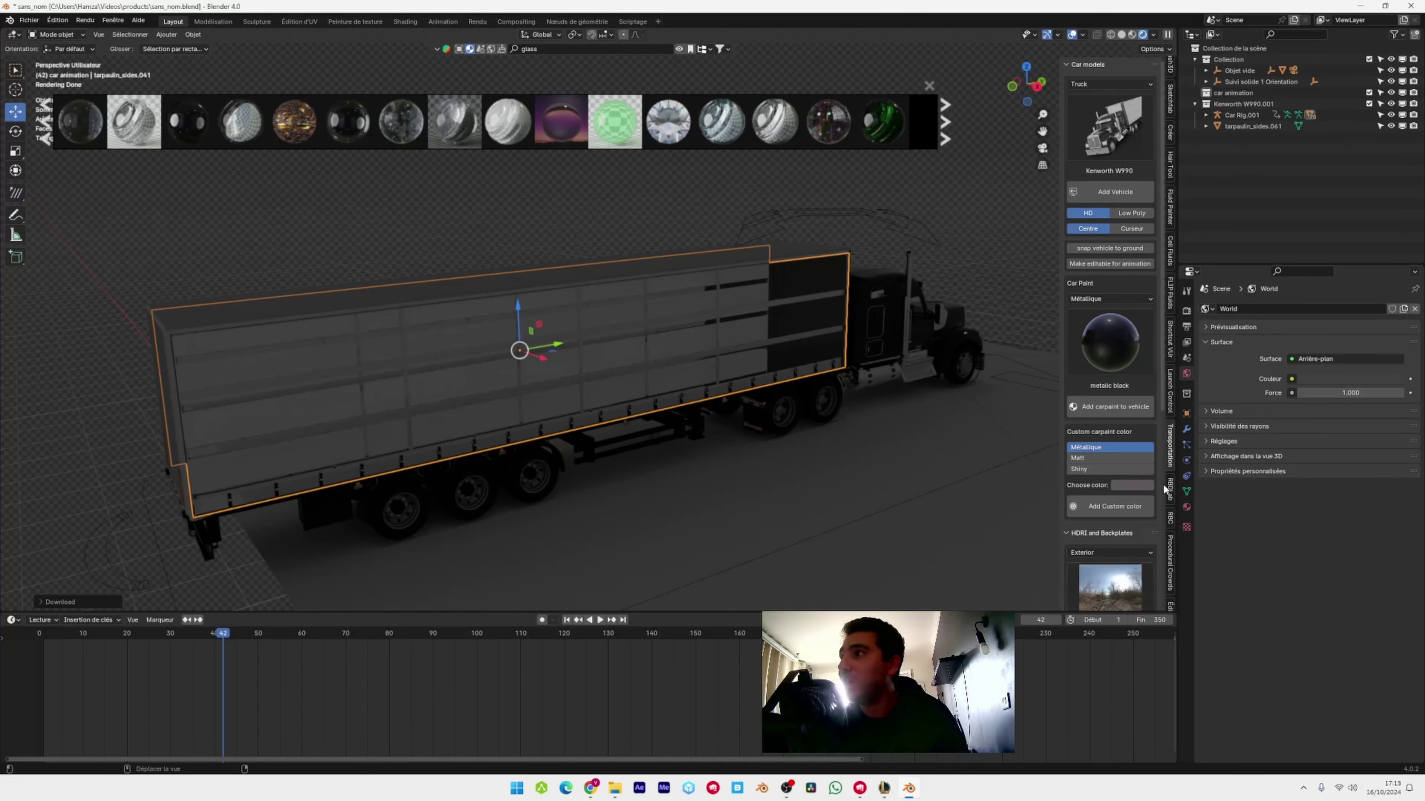
Try an environment texture as the world's colour, browse for its image file and undo the change
left_click(1292, 380)
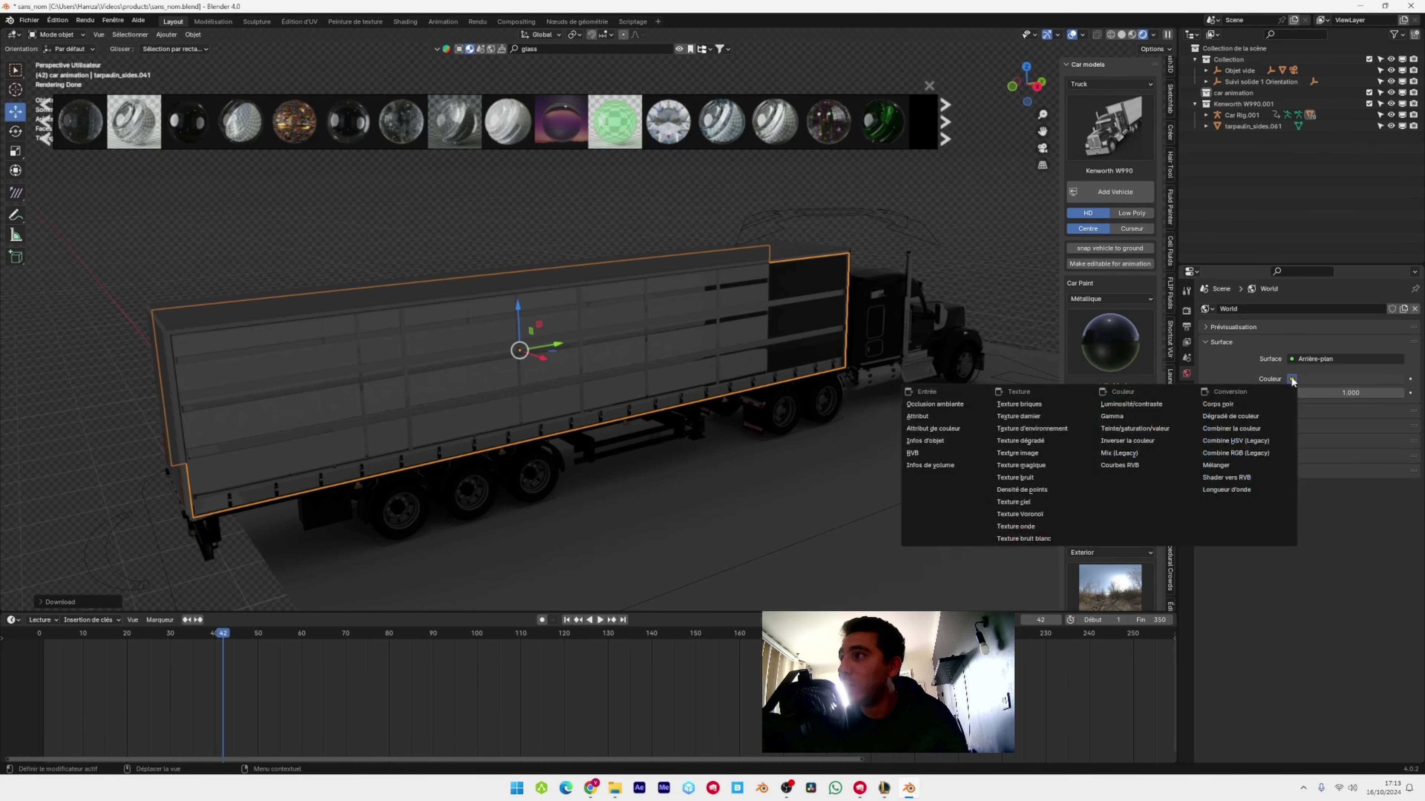
left_click(1032, 428)
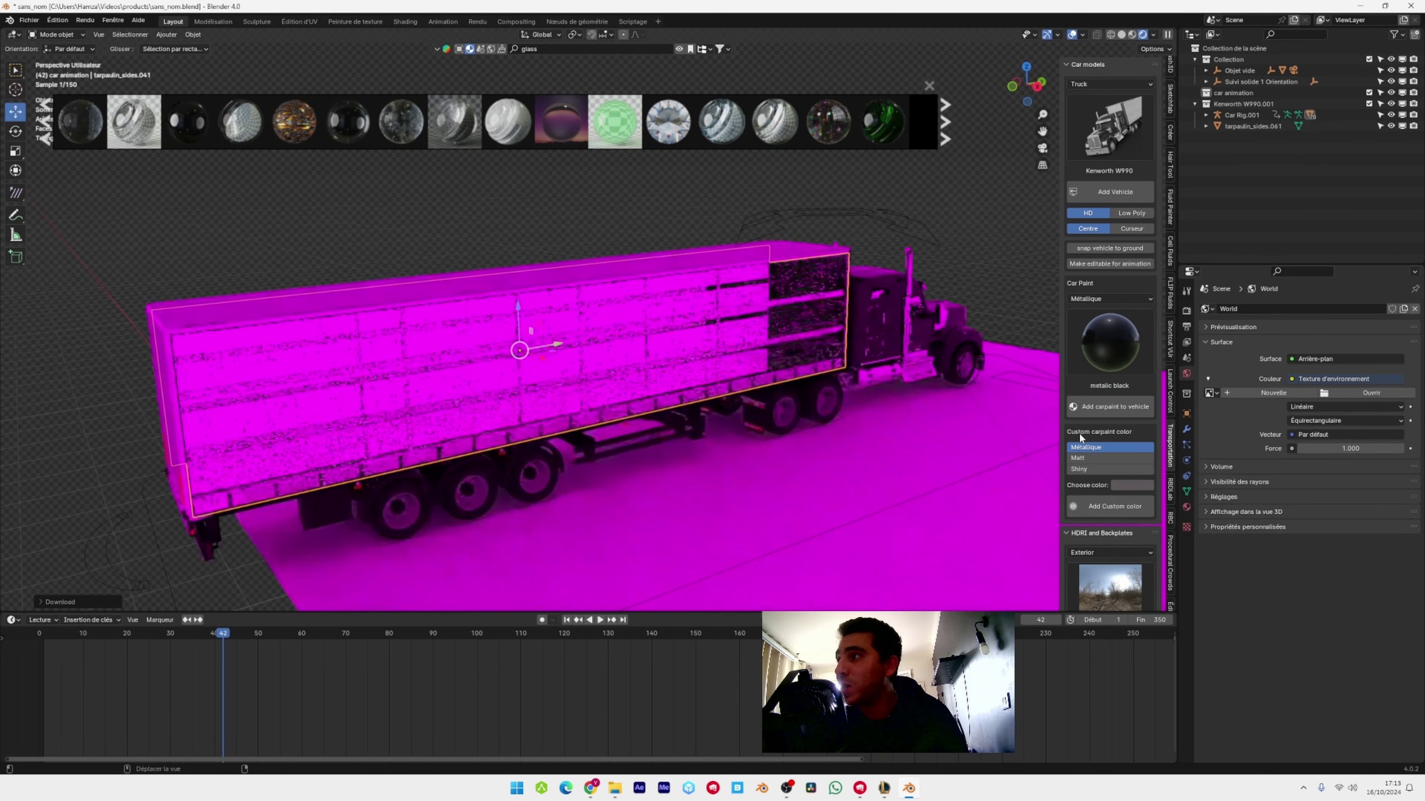
left_click(1382, 393)
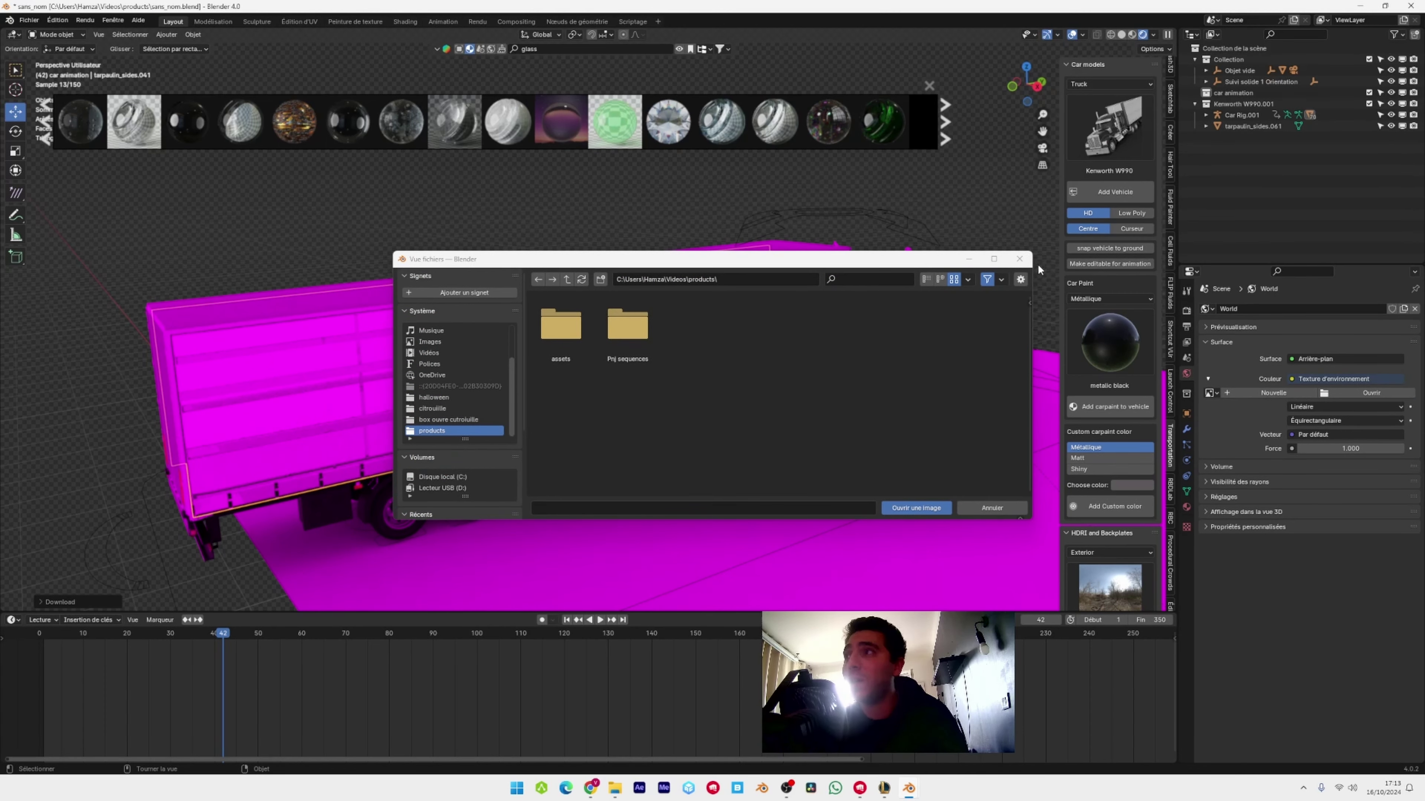
left_click(1019, 258)
key("ctrl+z")
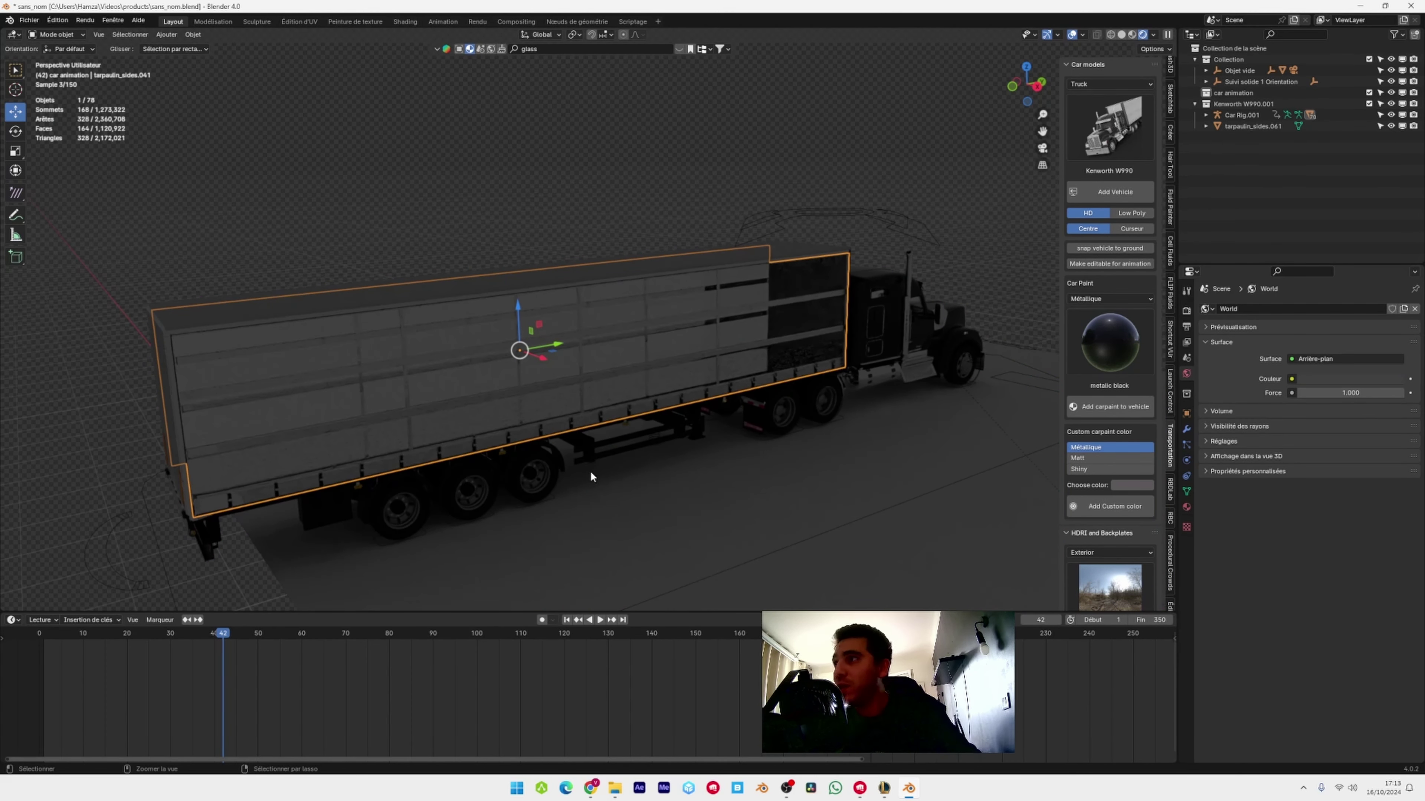
Turn the timeline area into an asset browser, enlarge it and show the HDRI catalogue
left_click(12, 621)
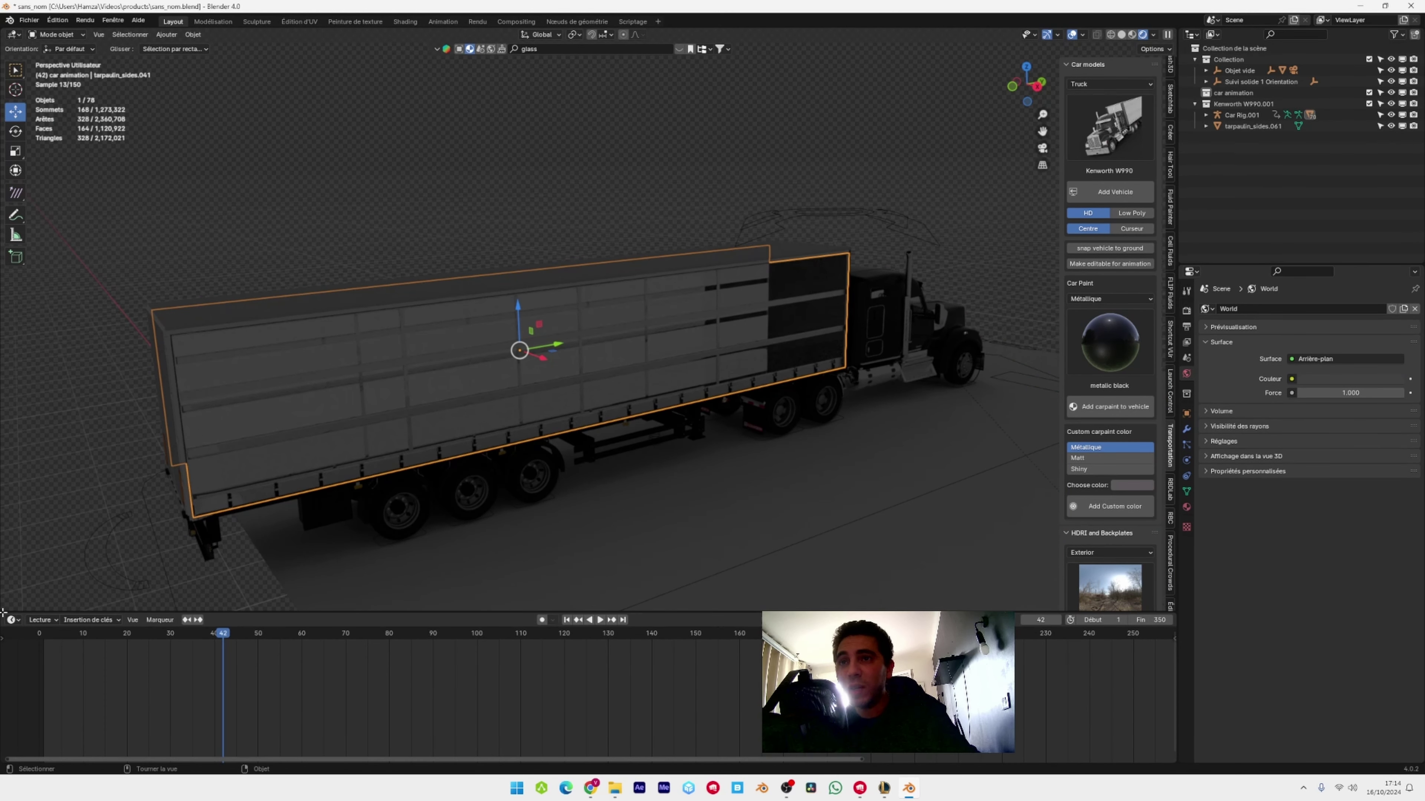
left_click(13, 621)
left_click(421, 689)
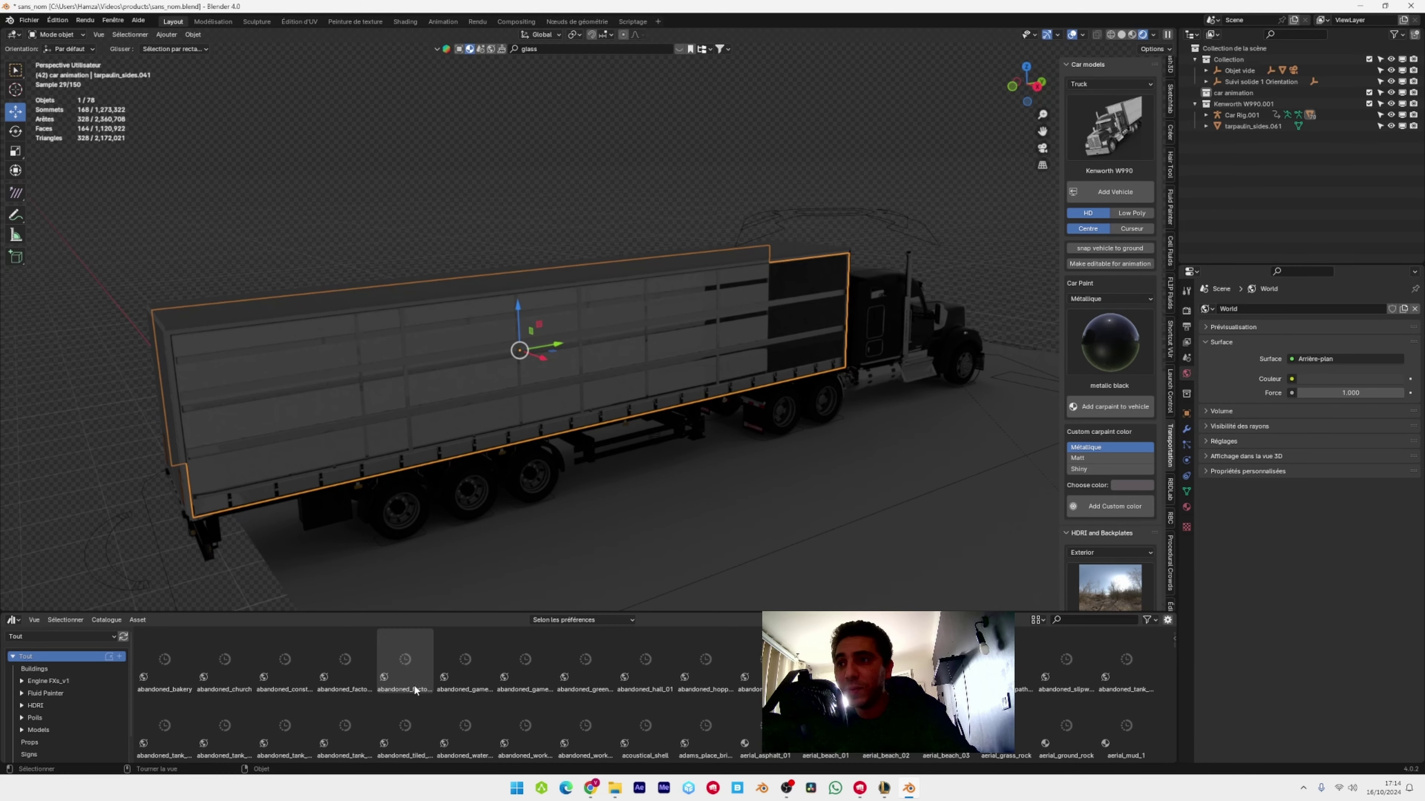
left_click_drag(392, 613, 393, 548)
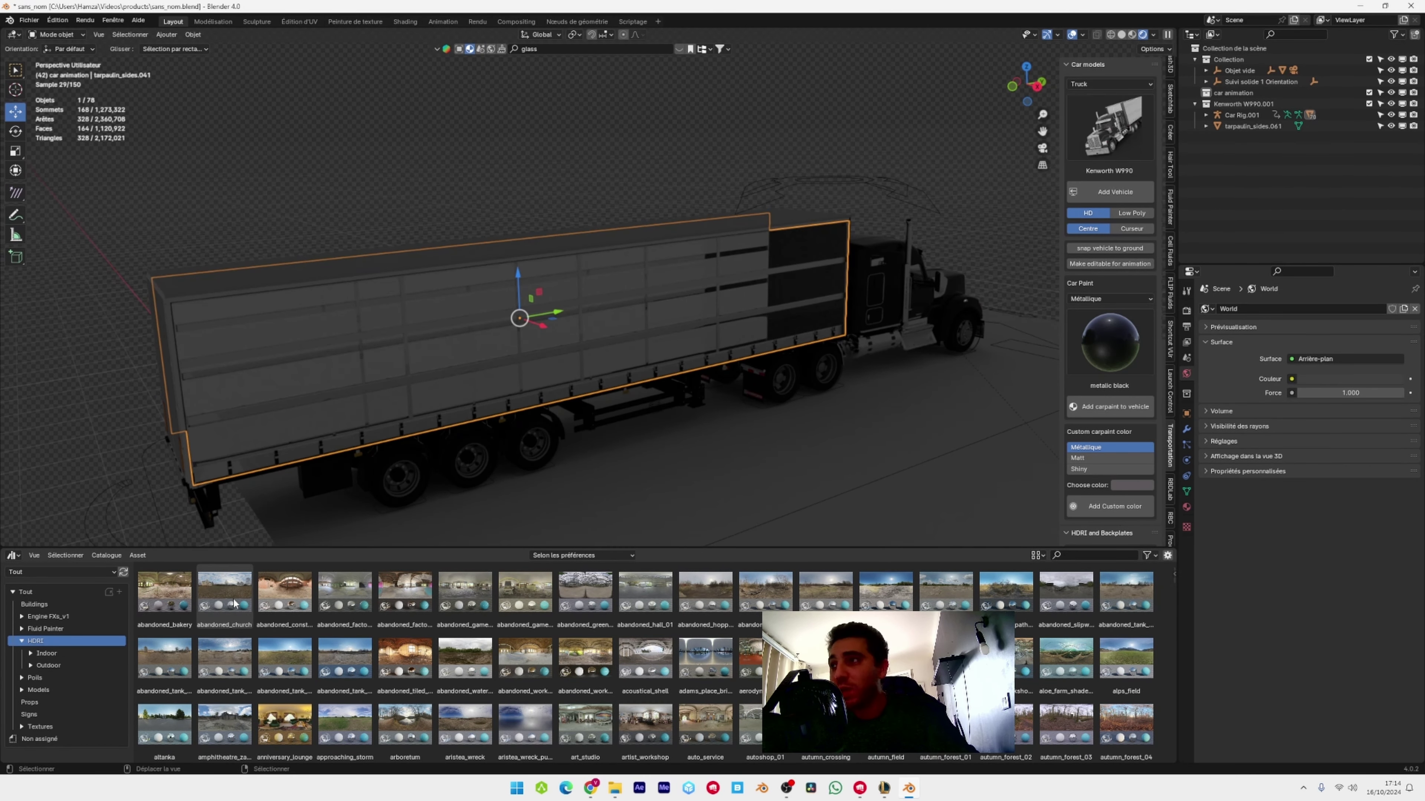
Apply the abandoned_church HDRI to the scene's world and set its resolution to 4K
left_click_drag(234, 604, 234, 336)
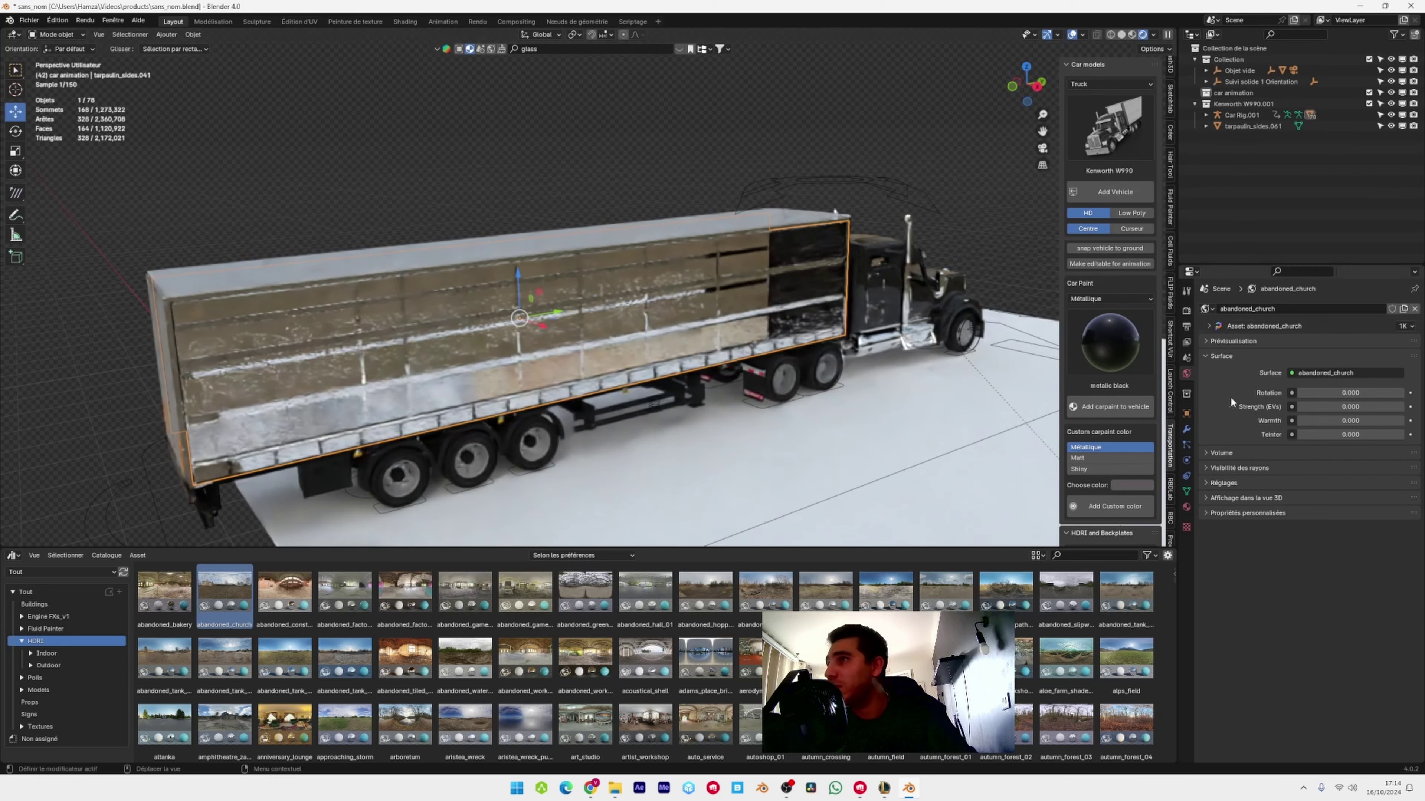
left_click(1404, 326)
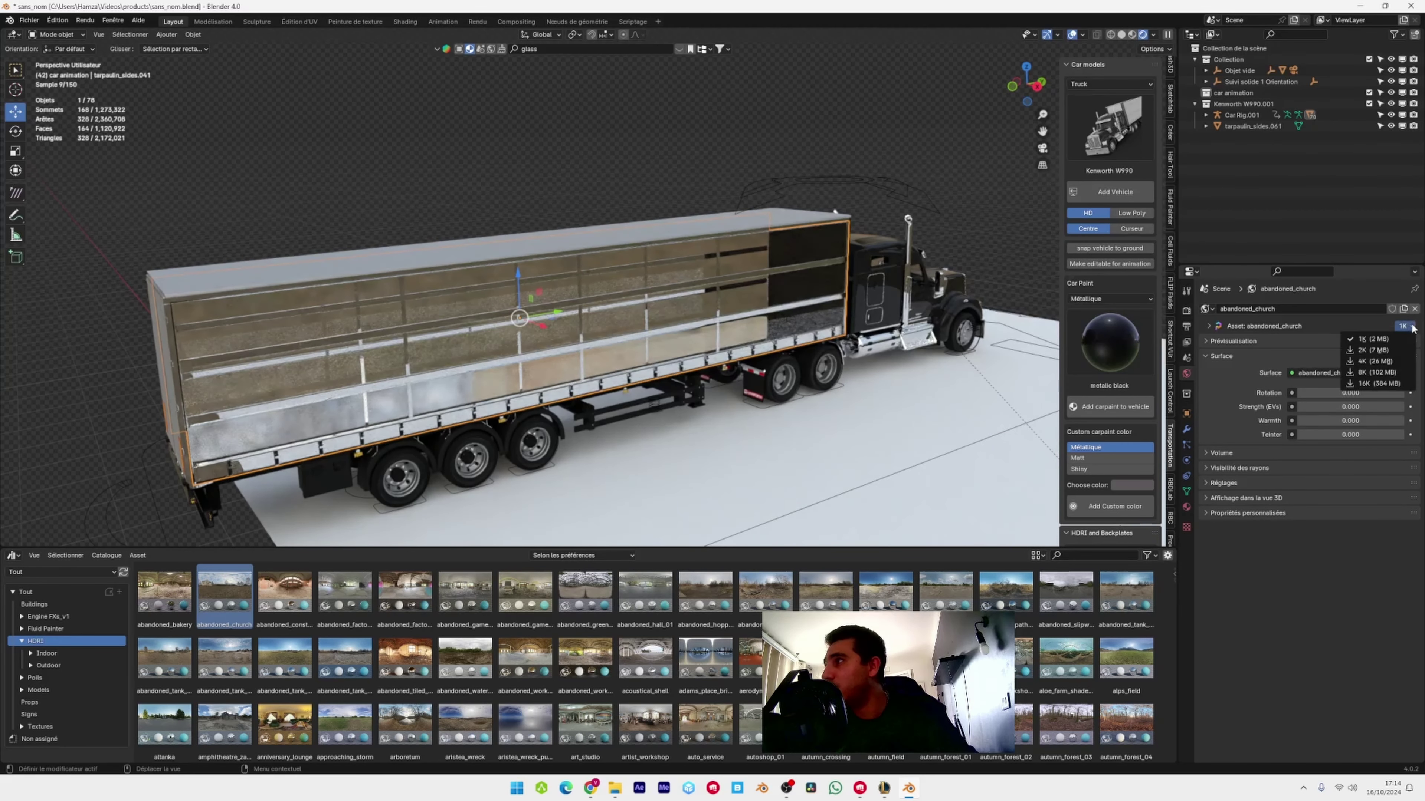
left_click(1377, 361)
Look through the camera and delete the mesh of metal rails and posts along the trailer's sides
middle_click_drag(731, 297, 541, 265)
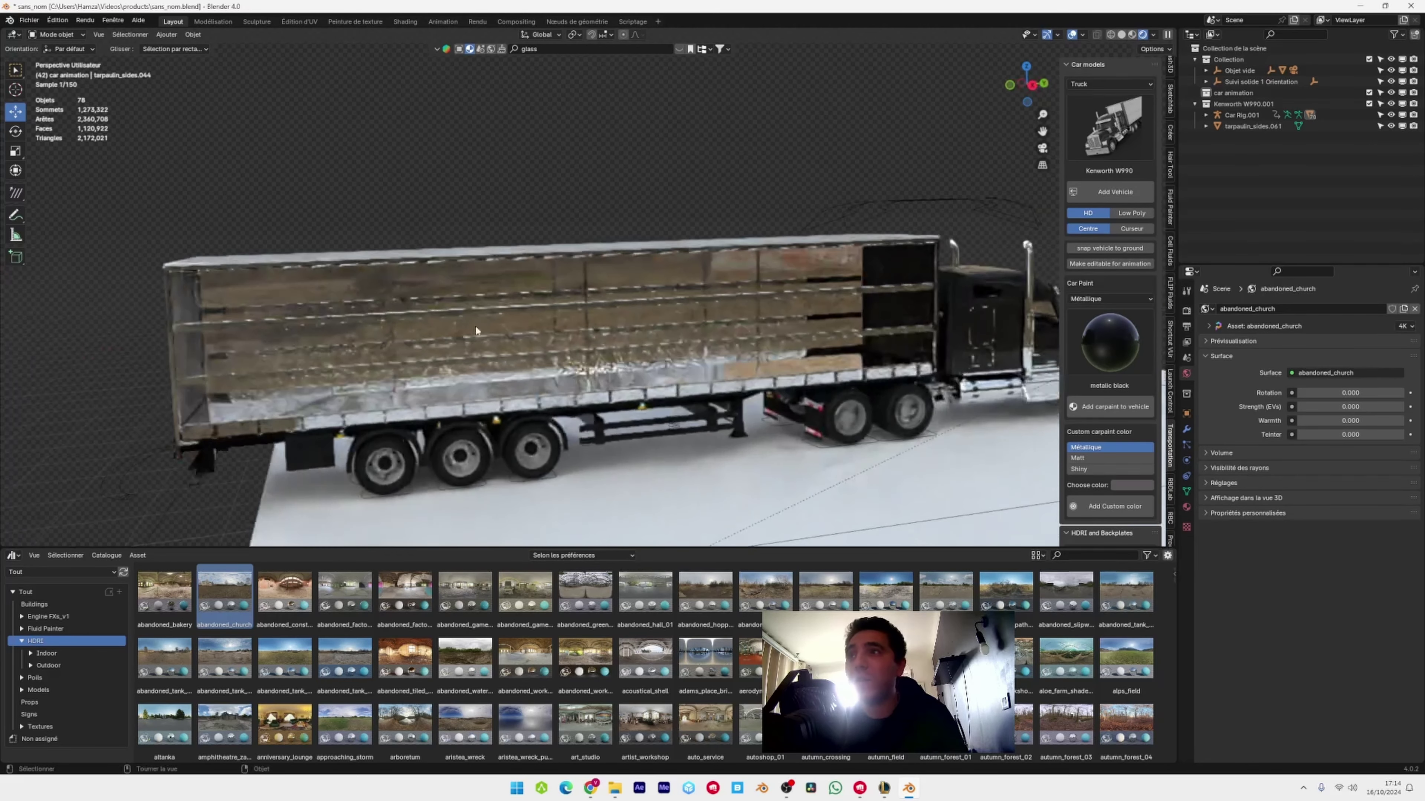
key("KP_0")
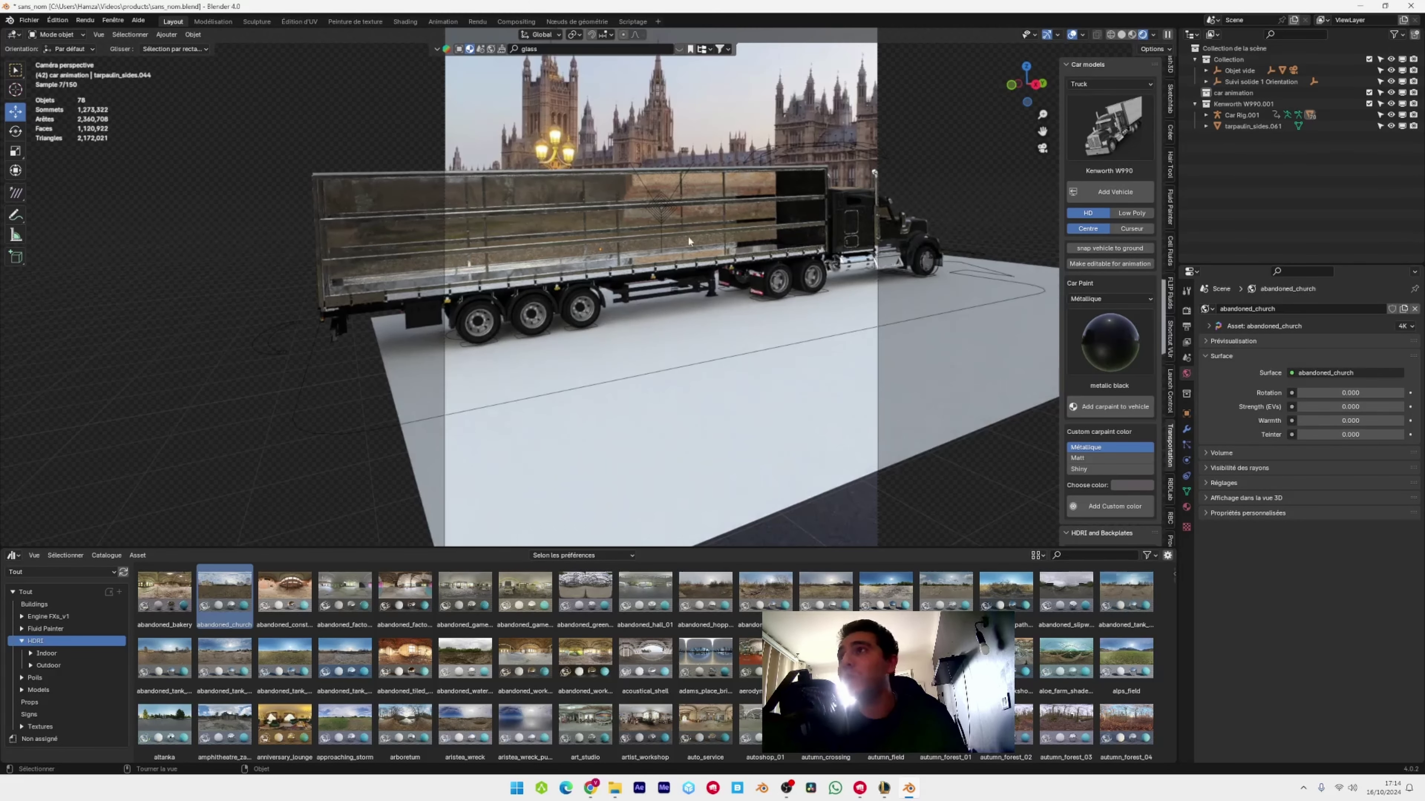
scroll(776, 218, "up", 5)
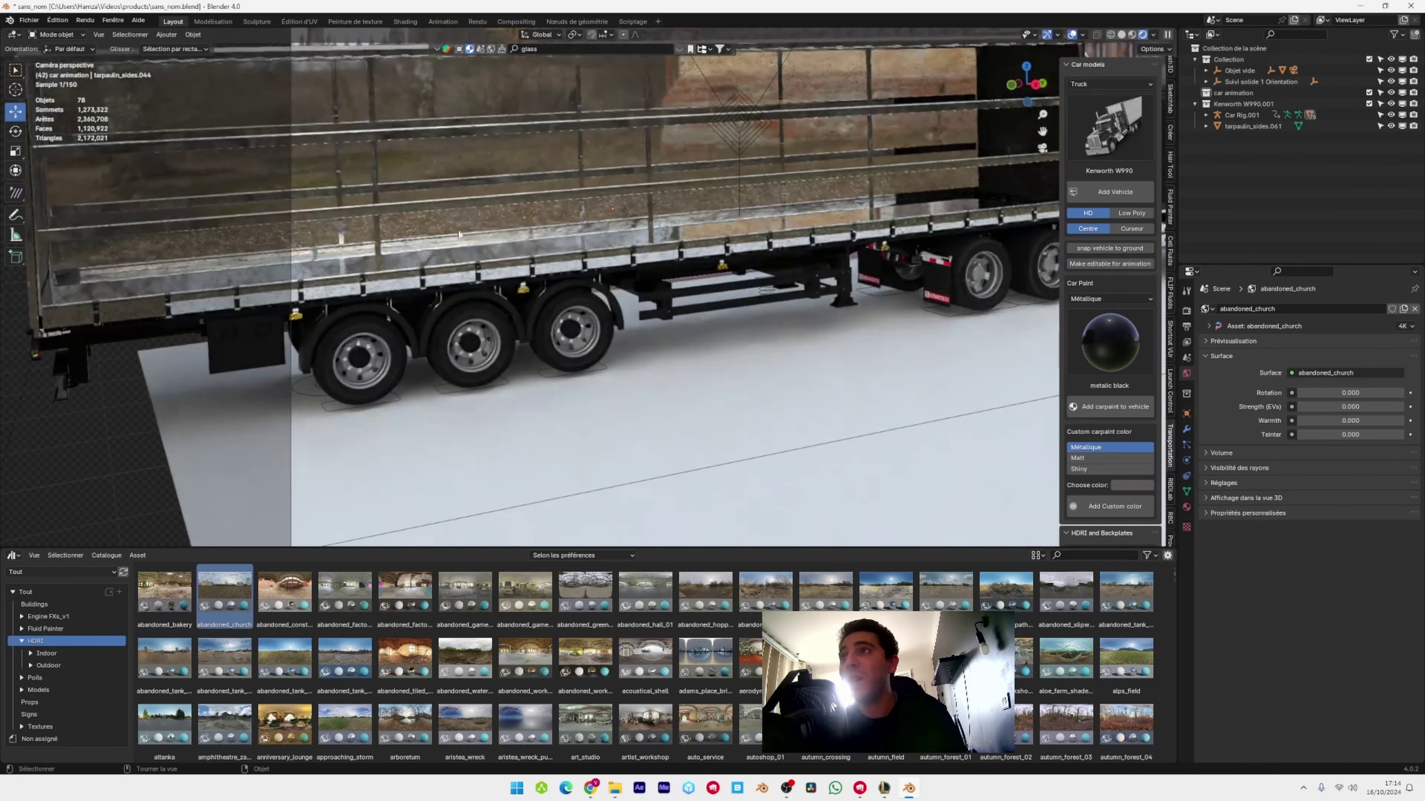
scroll(551, 293, "up", 2)
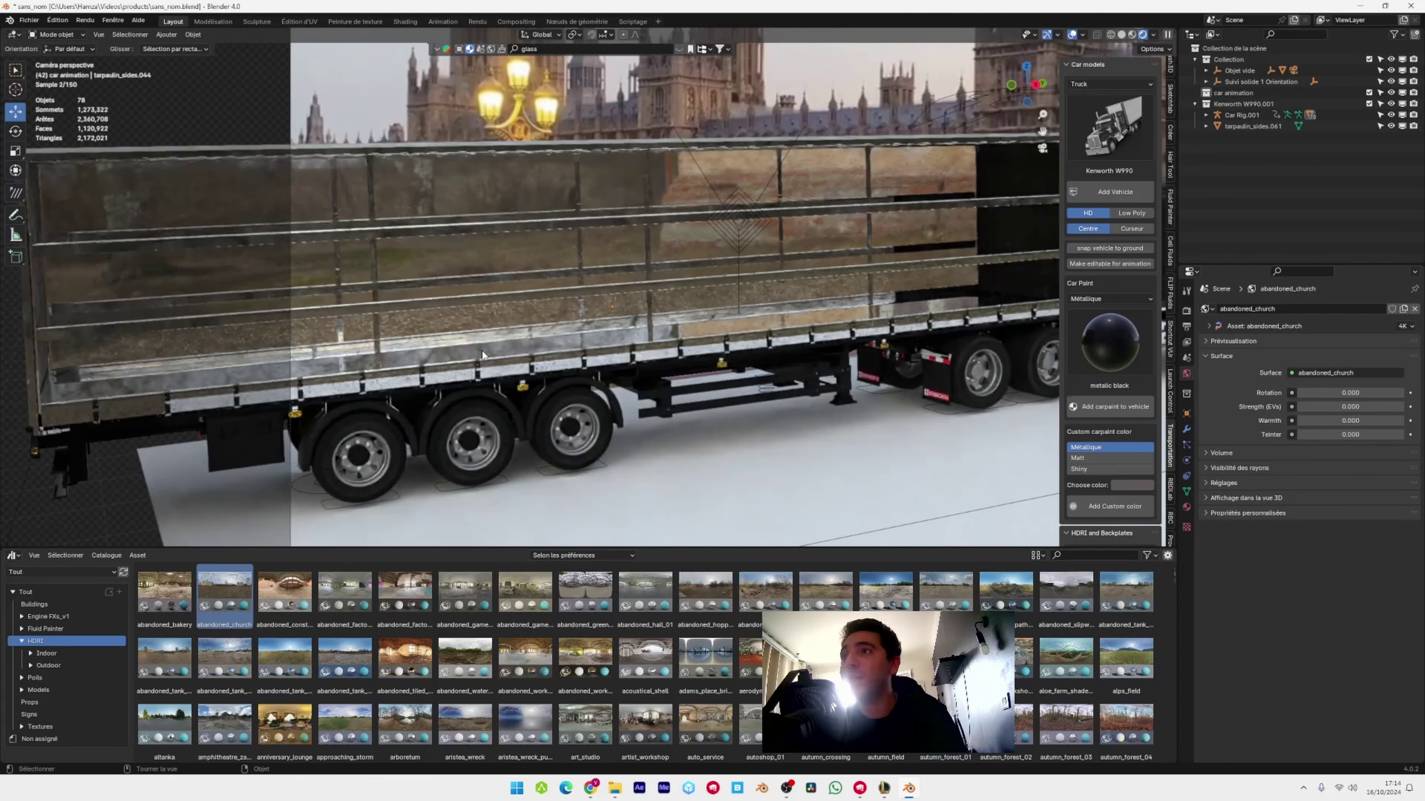
left_click(482, 350)
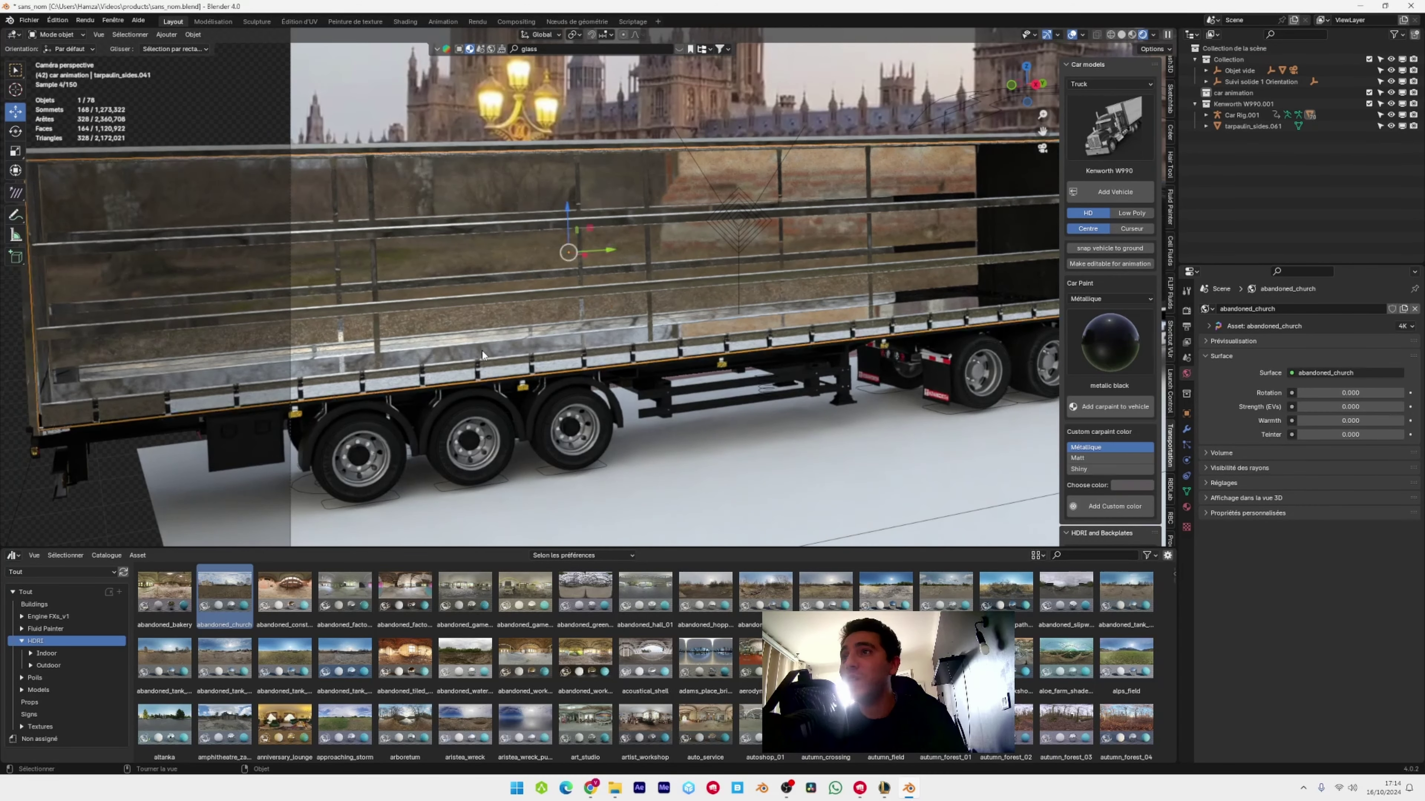
left_click(371, 251)
key("x")
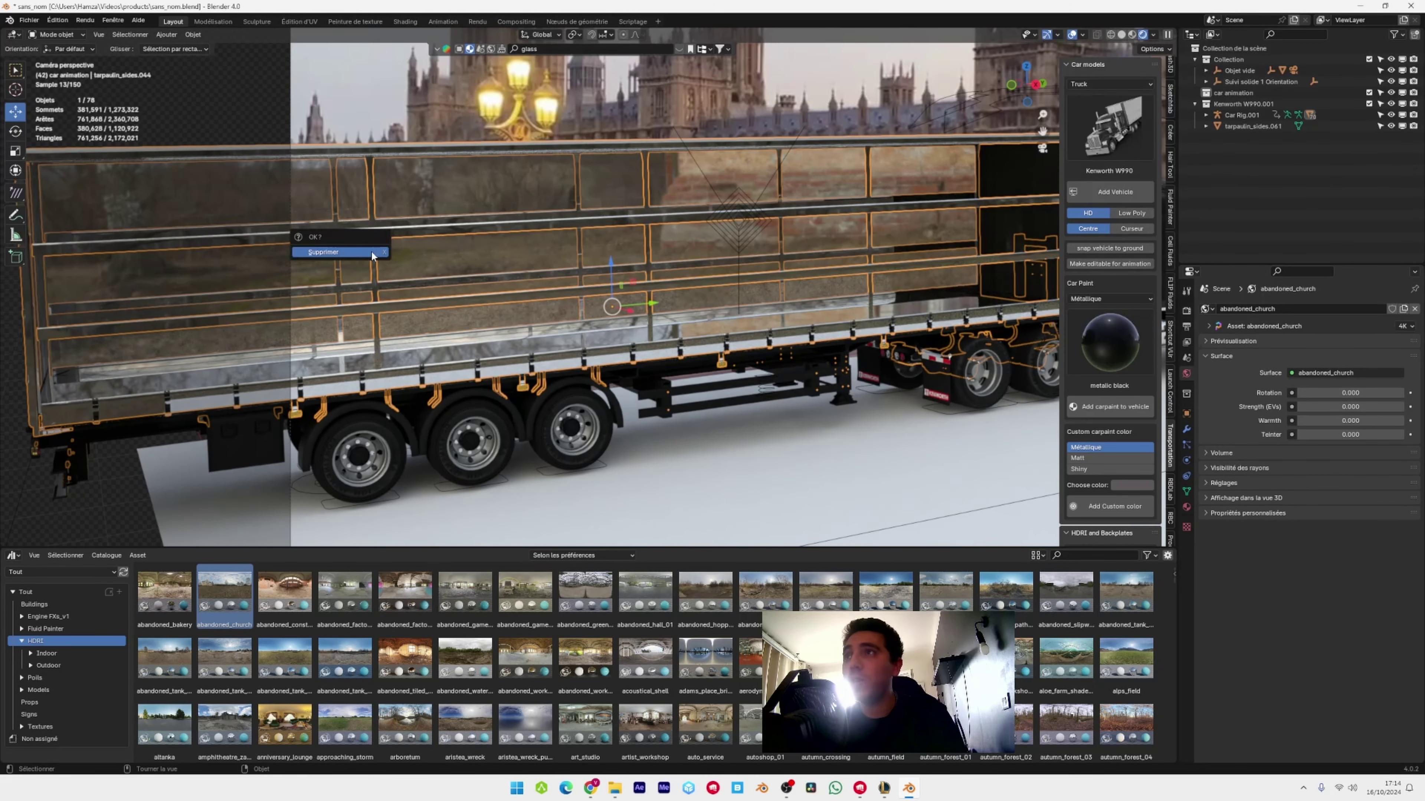
left_click(372, 254)
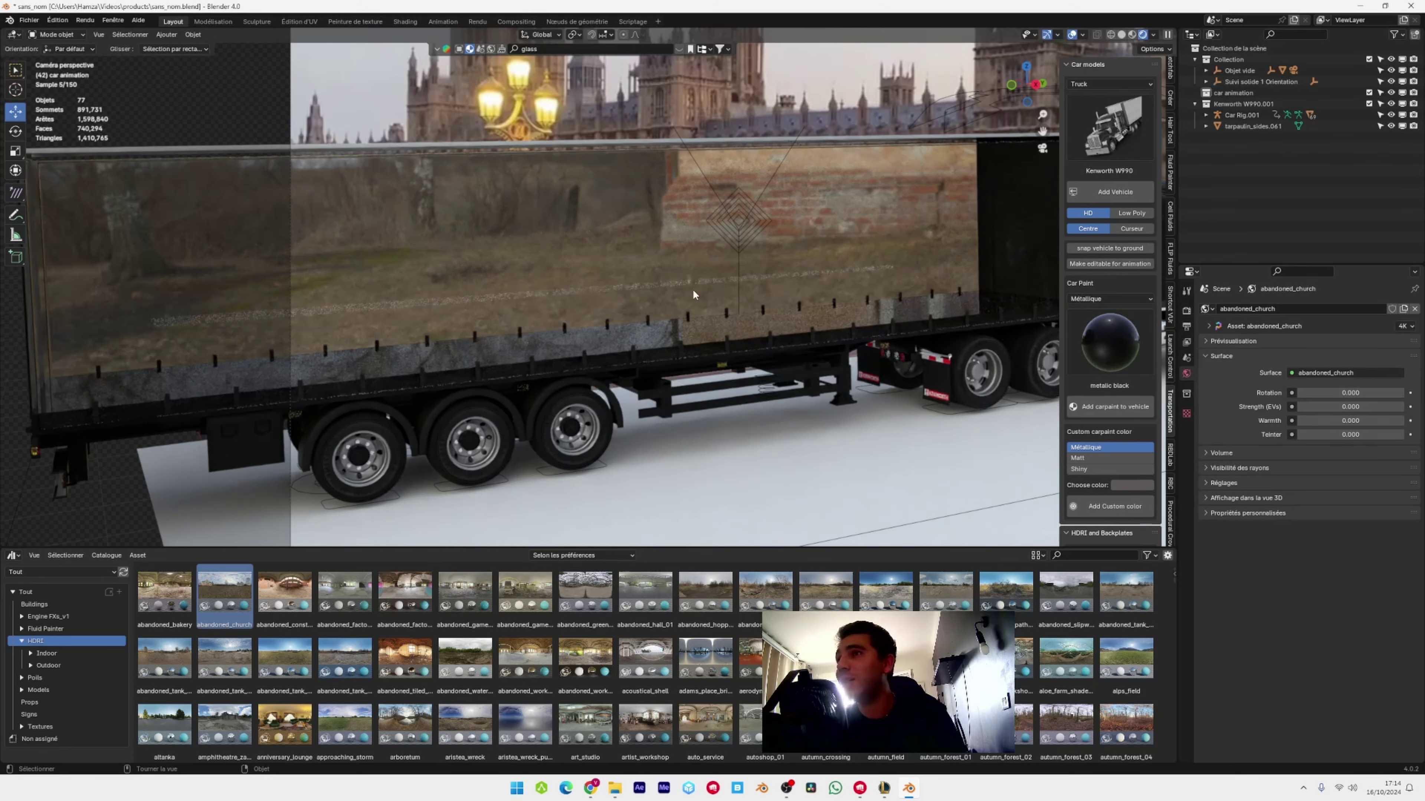
Apply BlenderKit's Broken Glass material to the trailer's side tarpaulin mesh and inspect it through the camera
middle_click_drag(595, 287, 613, 293)
mouse_move(342, 121)
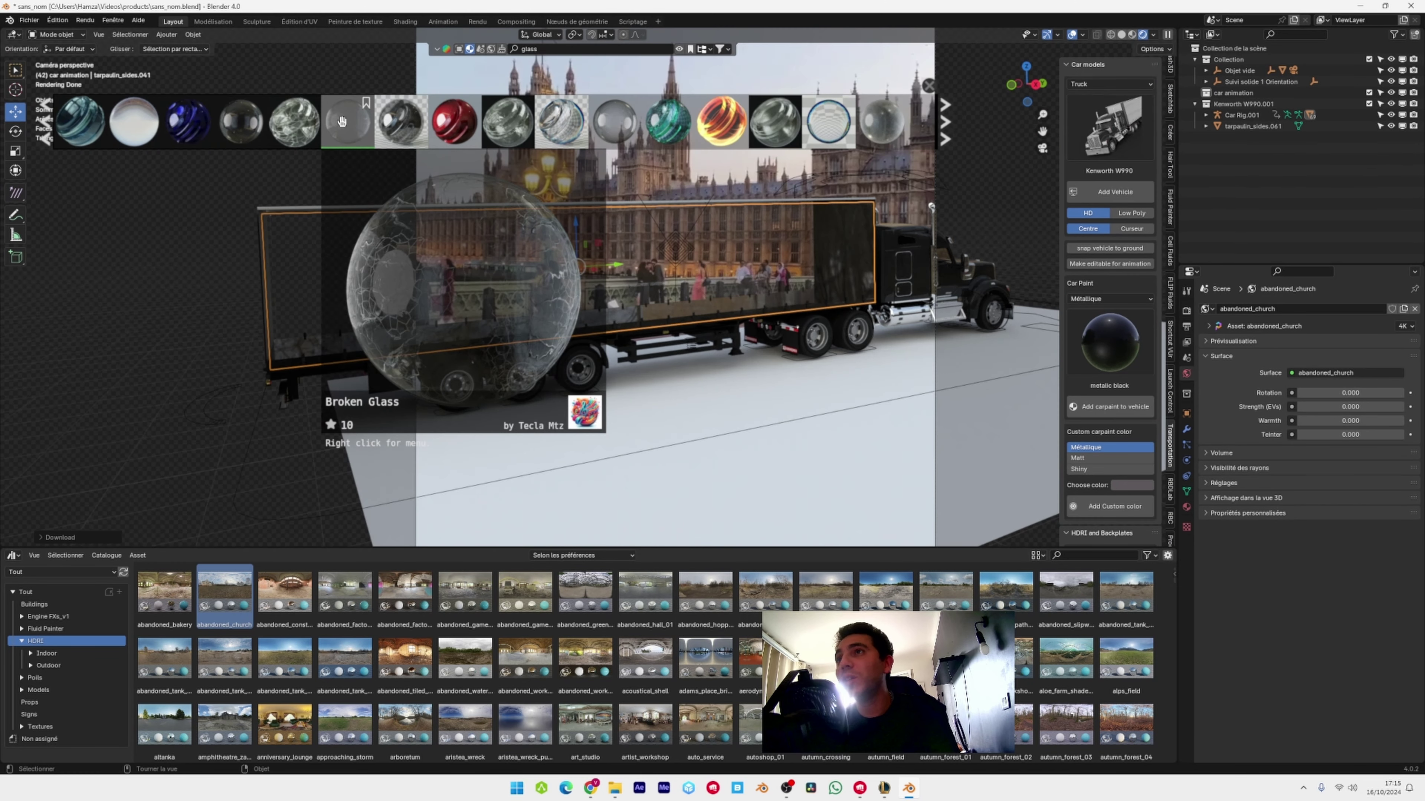
scroll(342, 121, "down", 5)
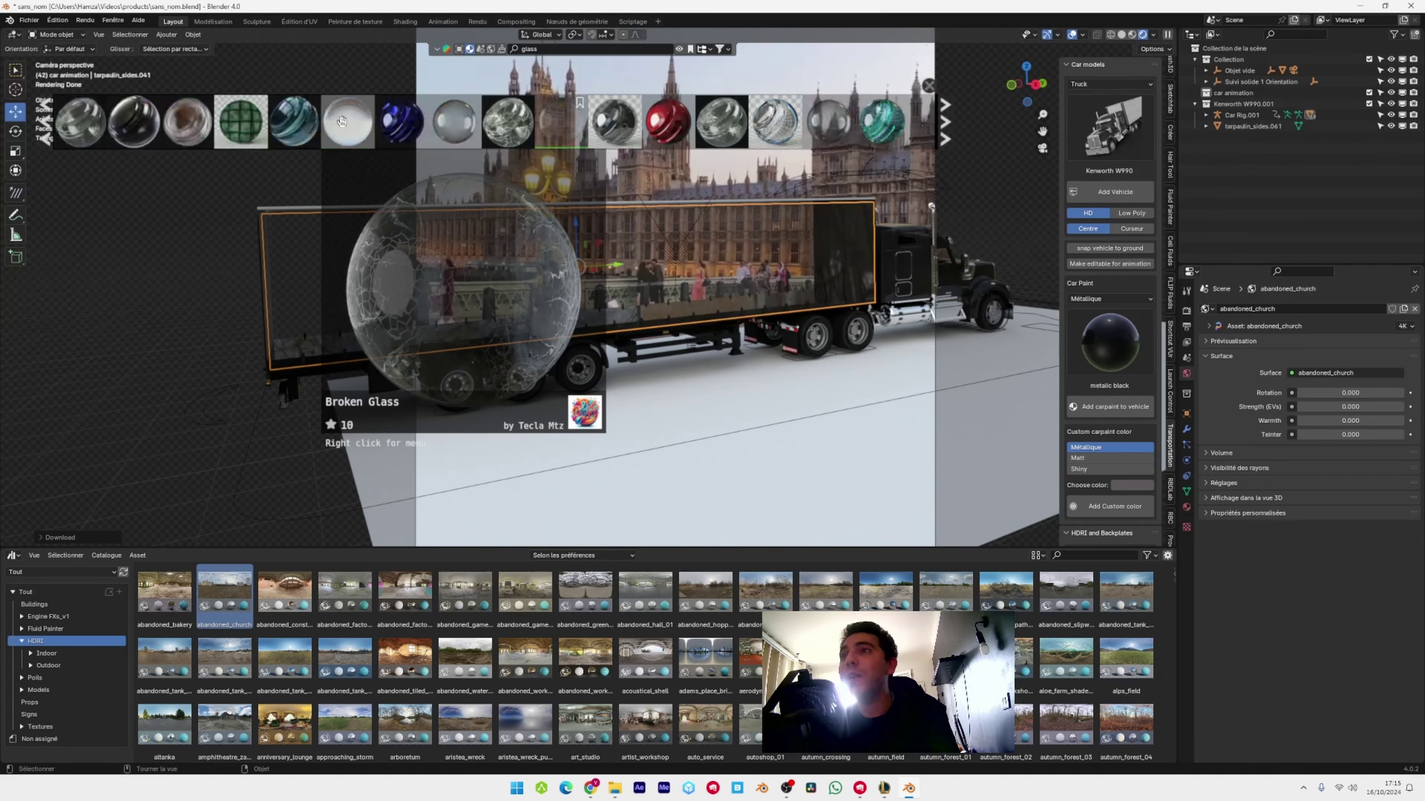
left_click_drag(344, 178, 301, 186)
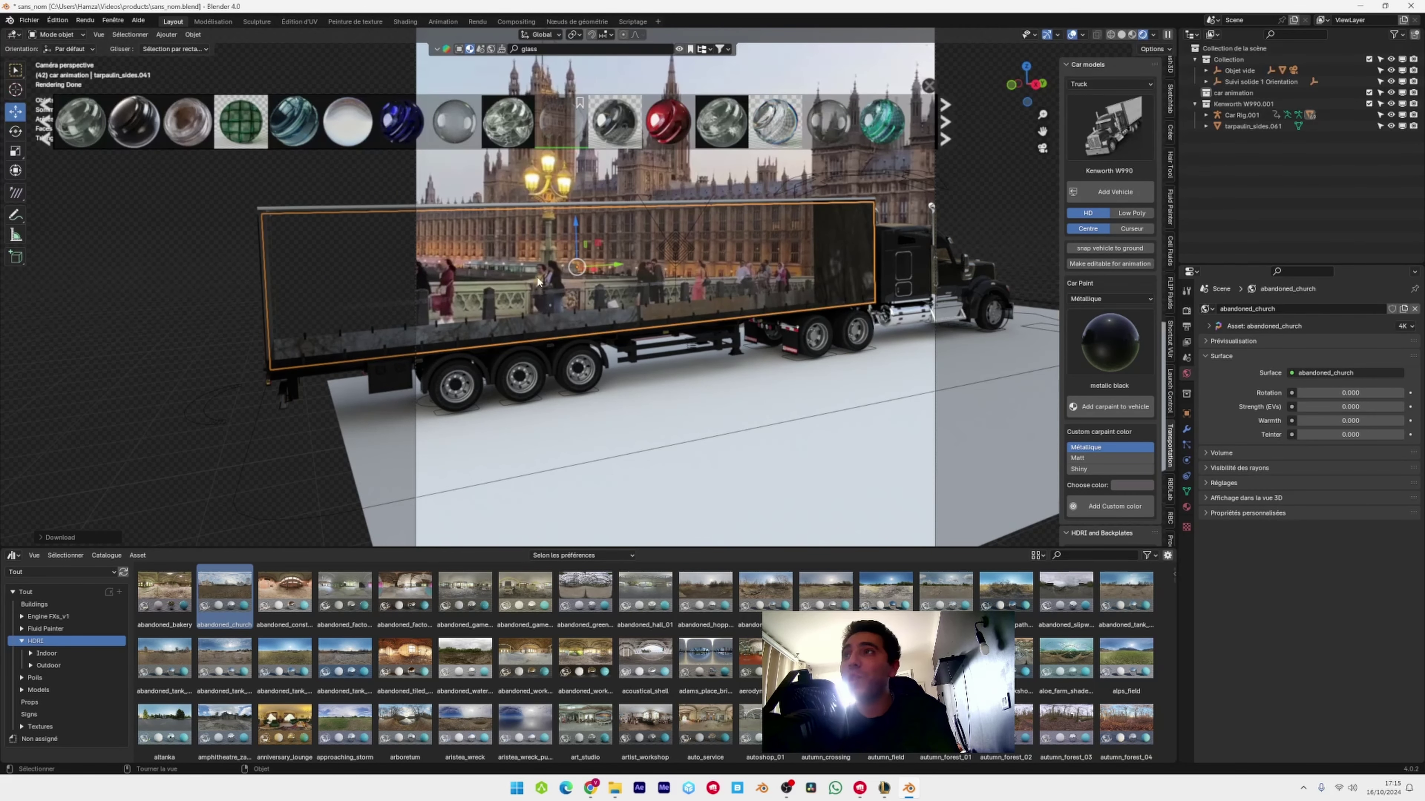
scroll(550, 284, "up", 3)
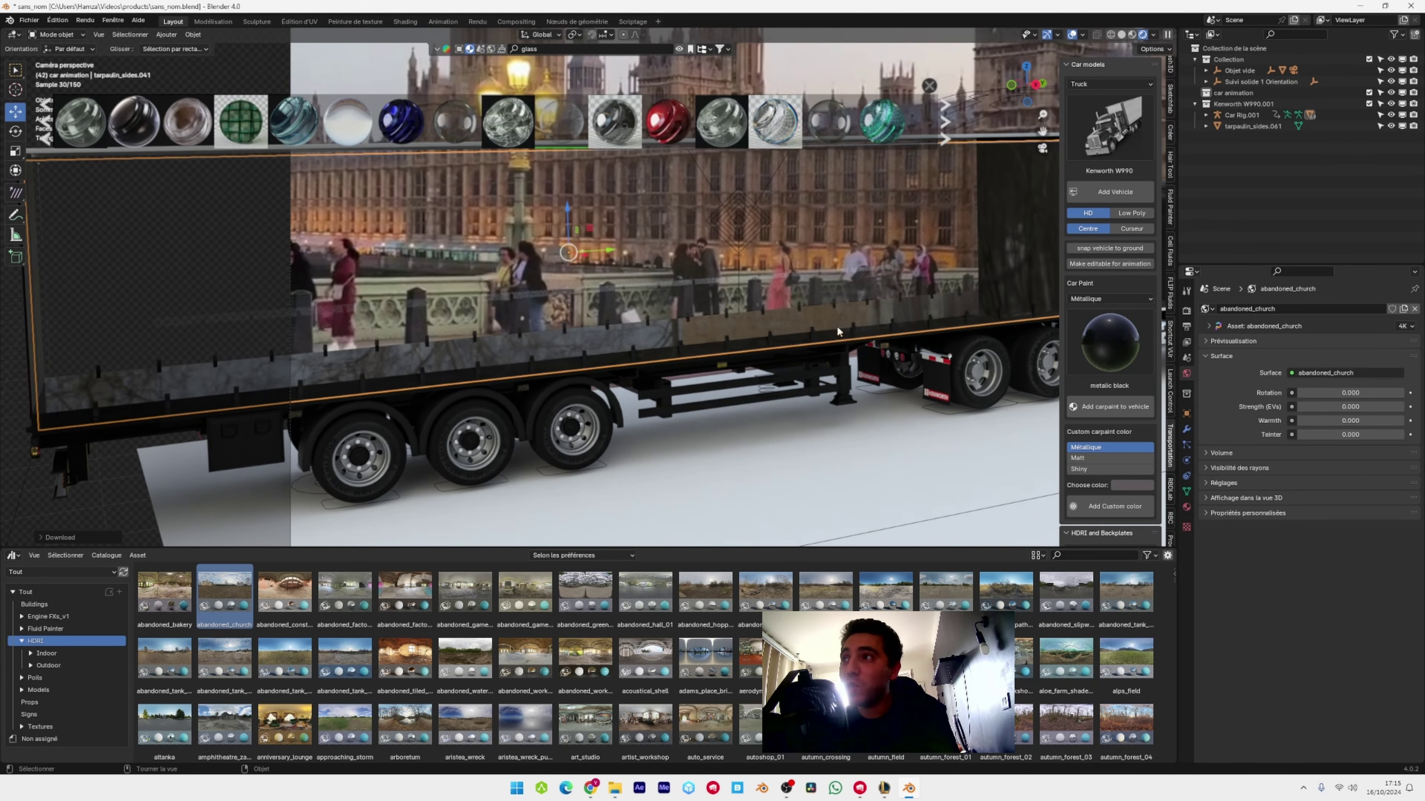
scroll(837, 331, "down", 4)
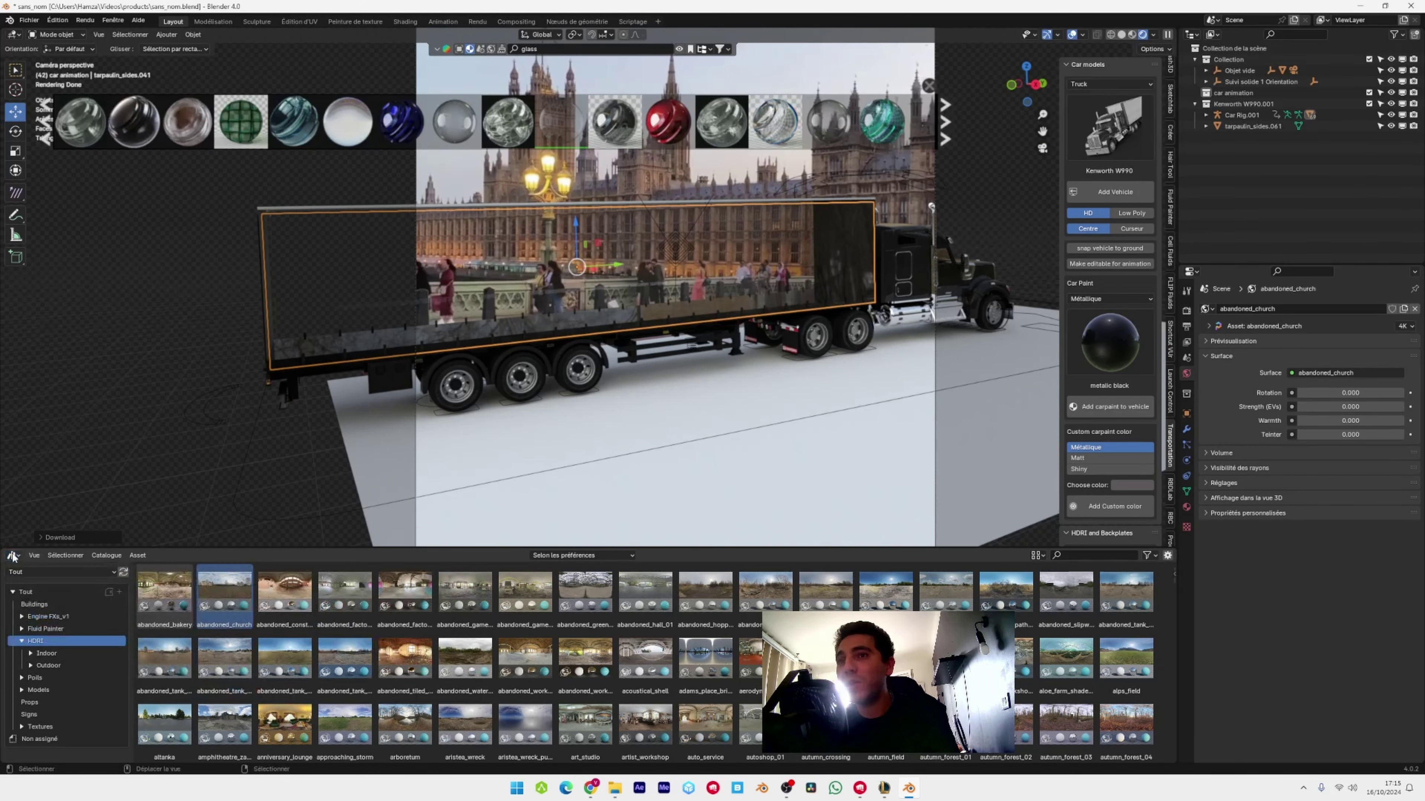
Change the asset browser area back to the timeline and save the blend file
left_click(13, 557)
left_click(177, 599)
left_click(30, 19)
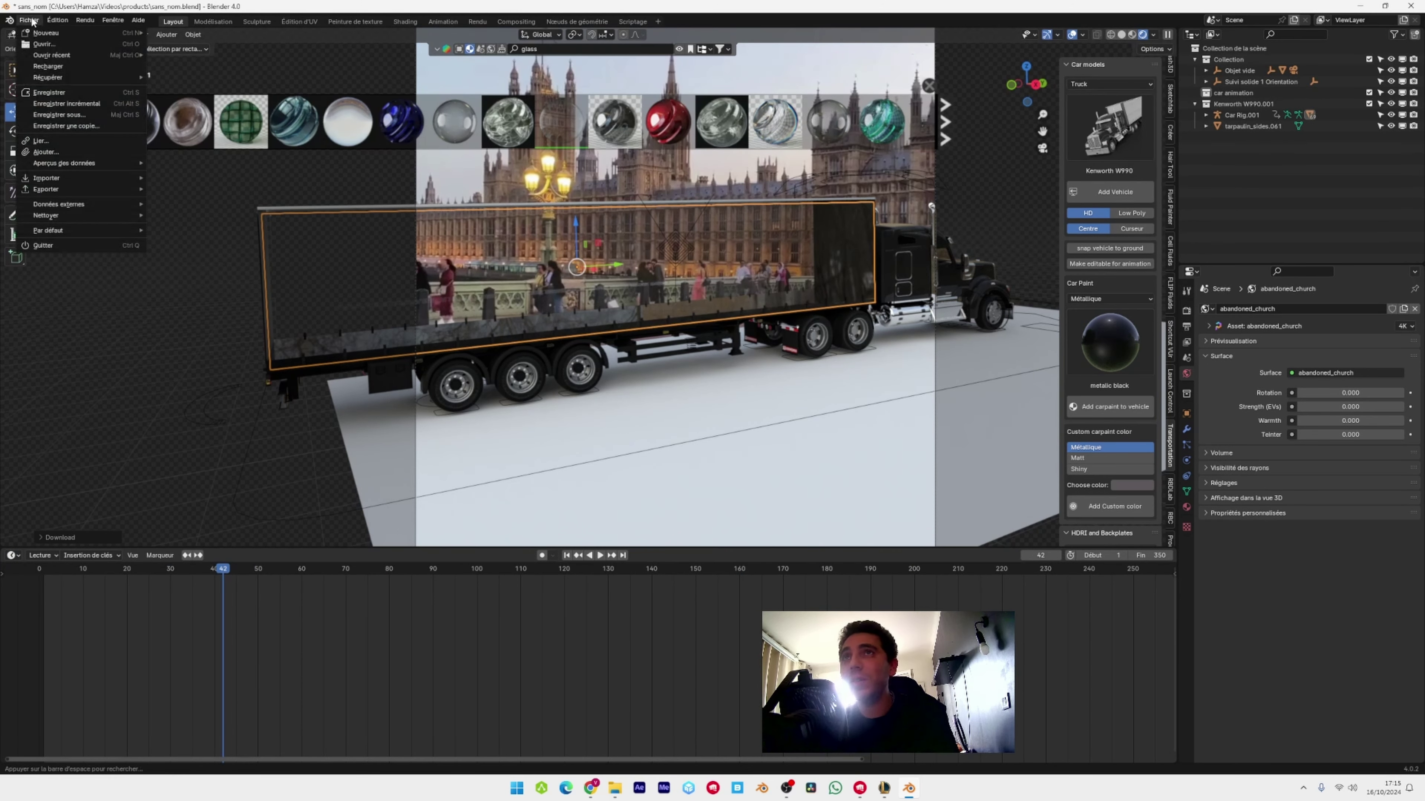
left_click(50, 93)
mouse_move(104, 116)
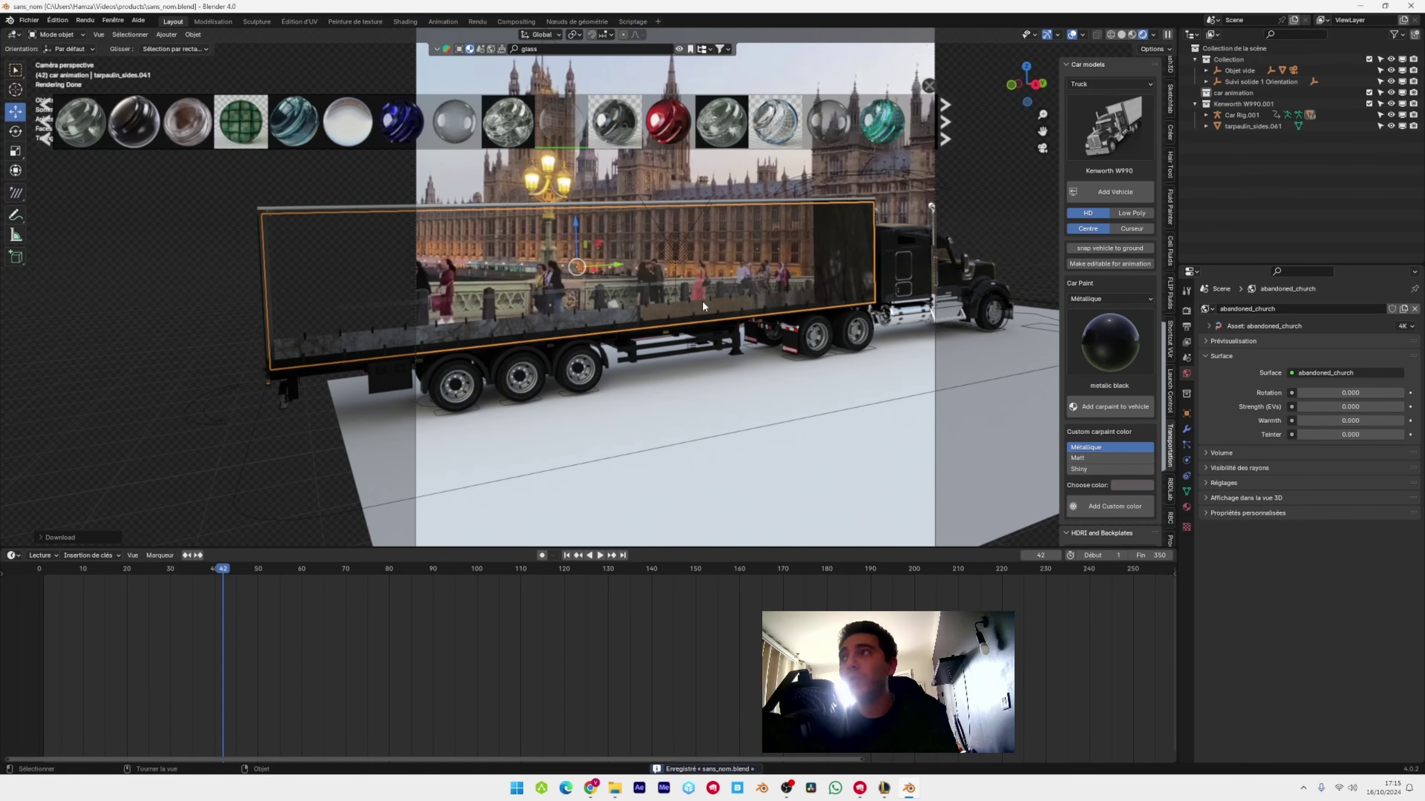
Switch the viewport to solid shading and move the truck rig backward along Y until it clears the ground plane
scroll(786, 378, "down", 2)
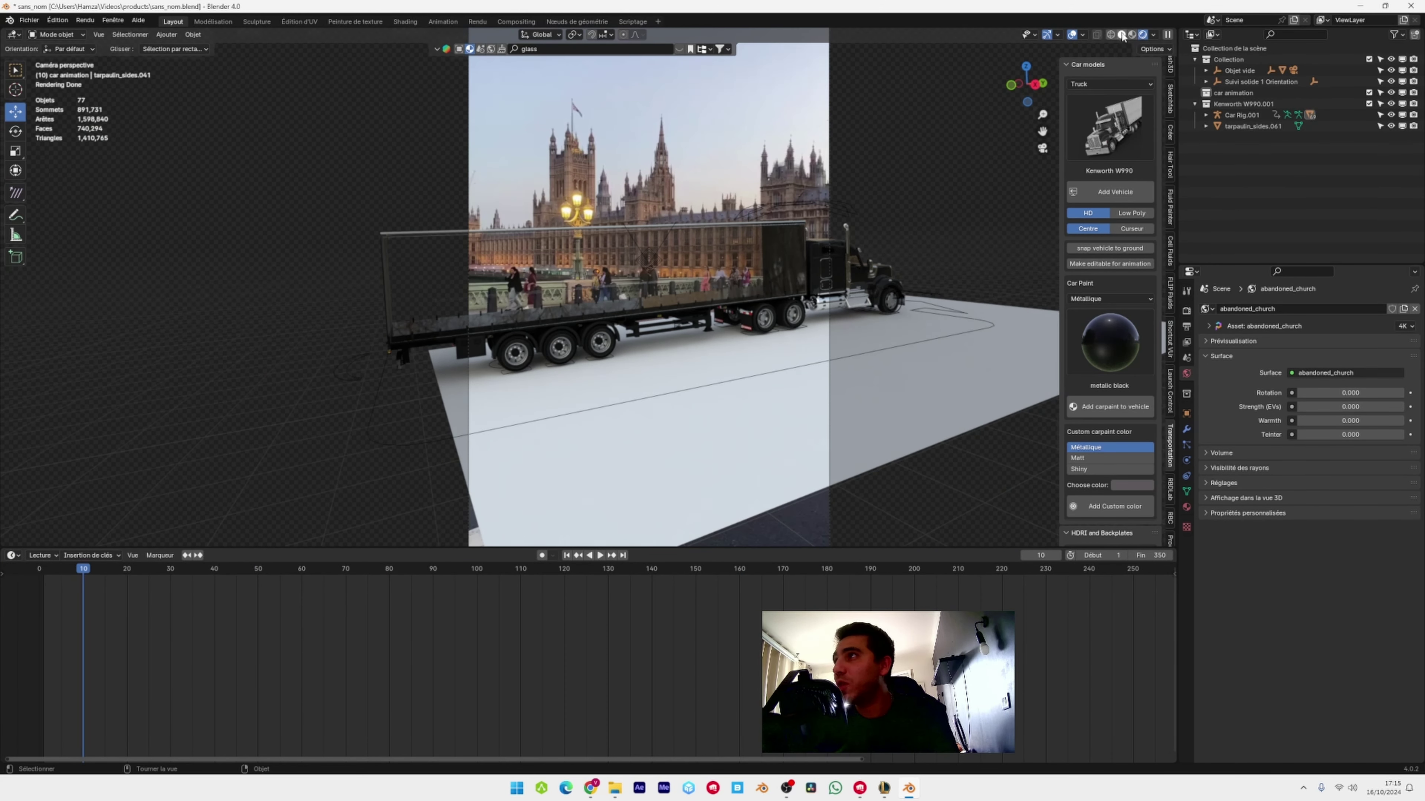
left_click(1122, 35)
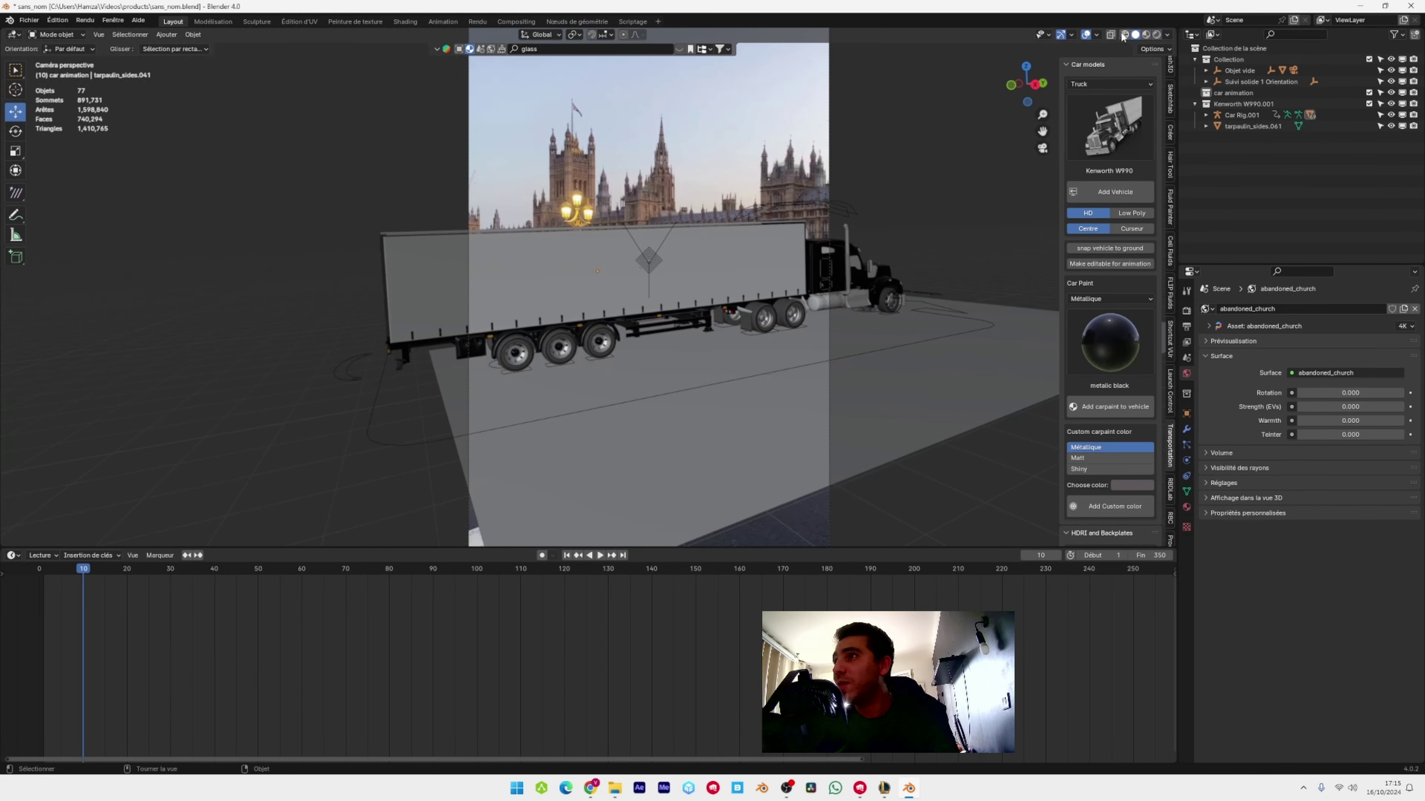
mouse_move(645, 263)
middle_mouse_down()
mouse_move(682, 280)
mouse_move(571, 353)
middle_mouse_up()
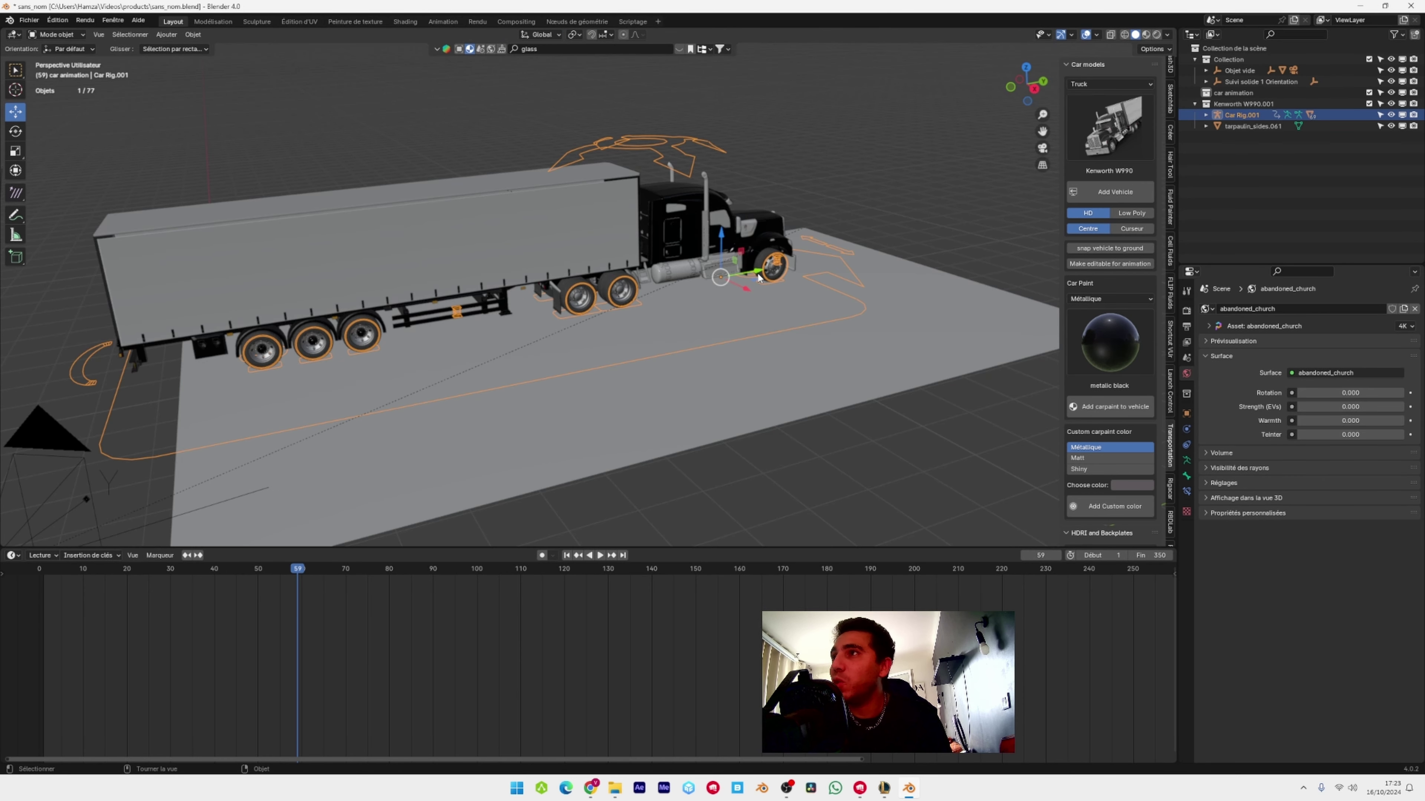
left_click_drag(759, 277, 381, 343)
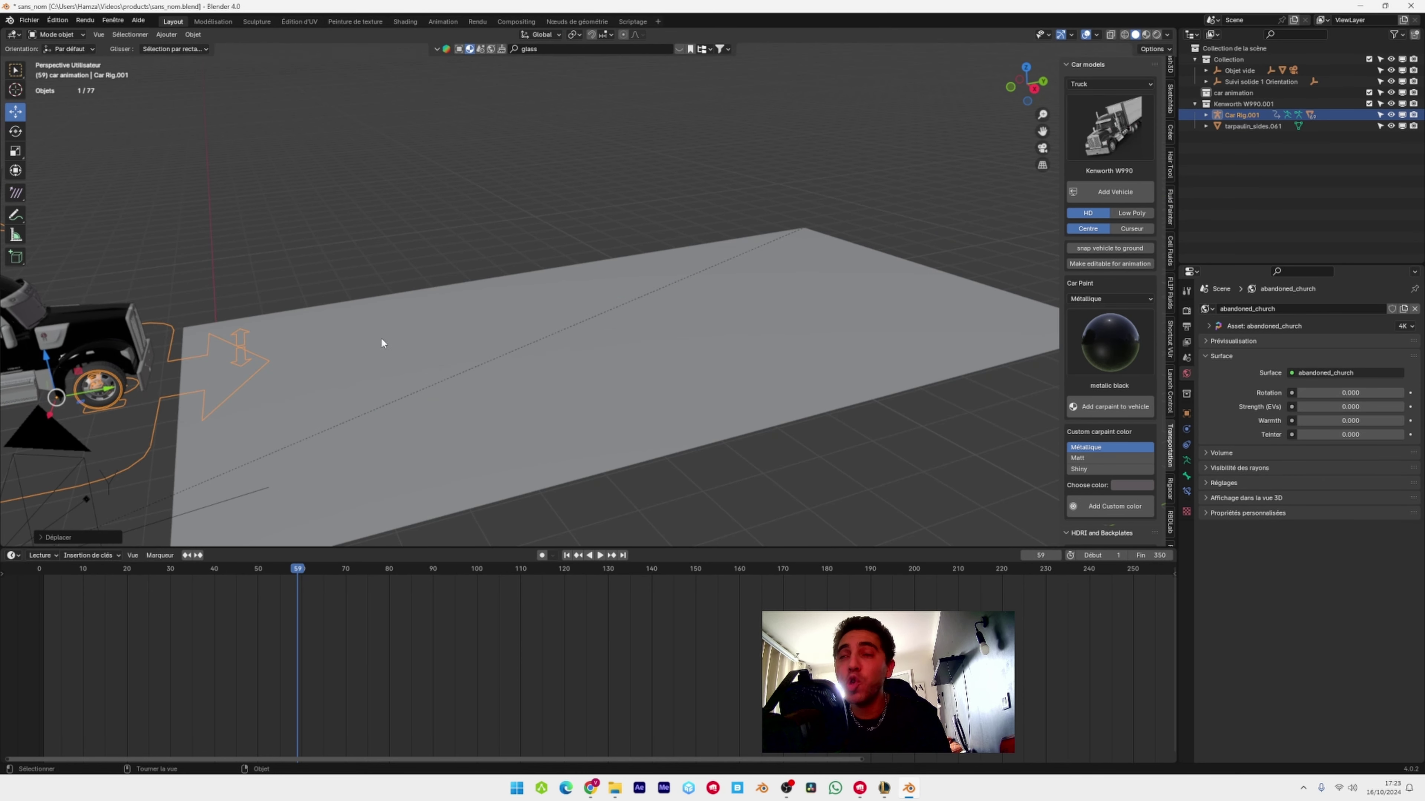
middle_click_drag(381, 344, 601, 322, "shift")
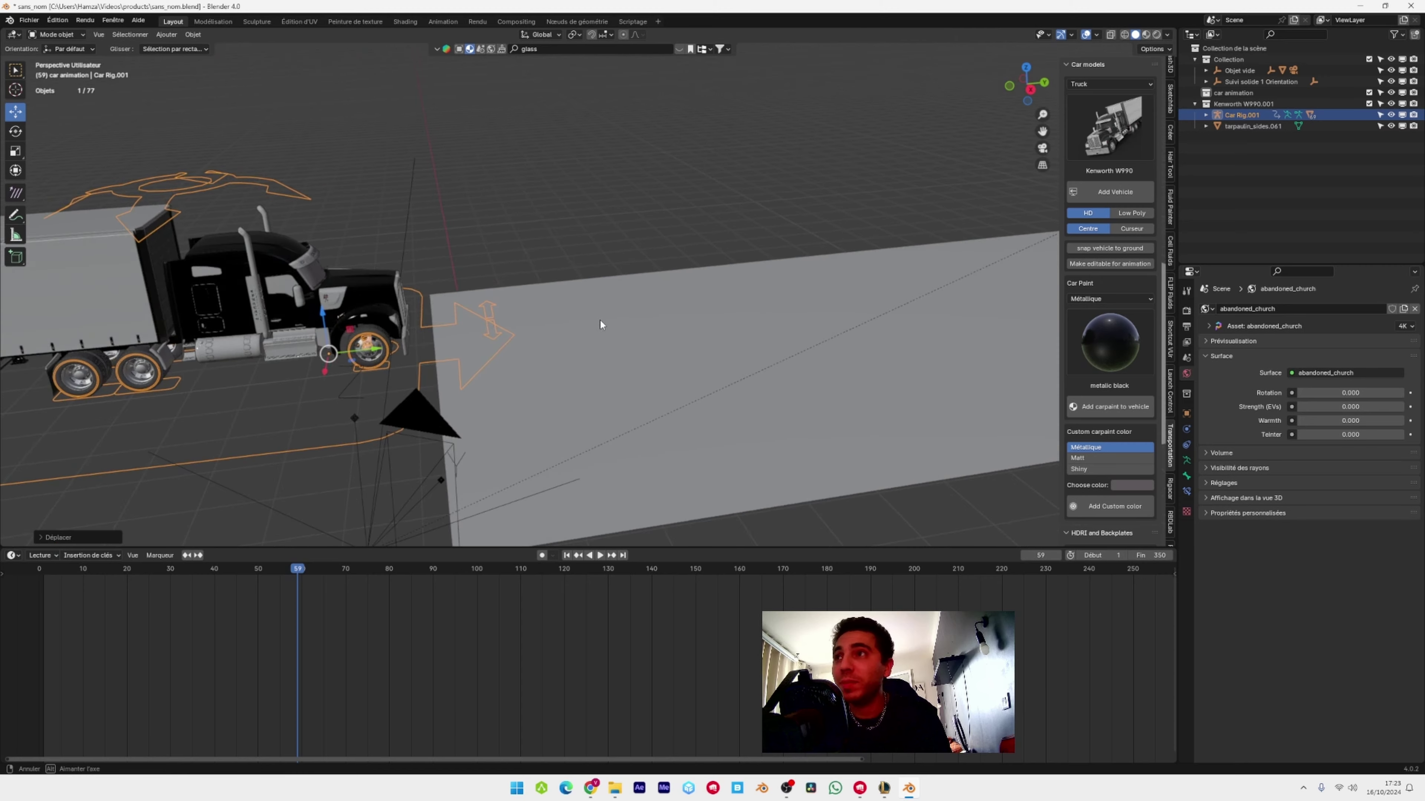
Add a NURBS path curve to the scene
left_click(165, 35)
mouse_move(195, 62)
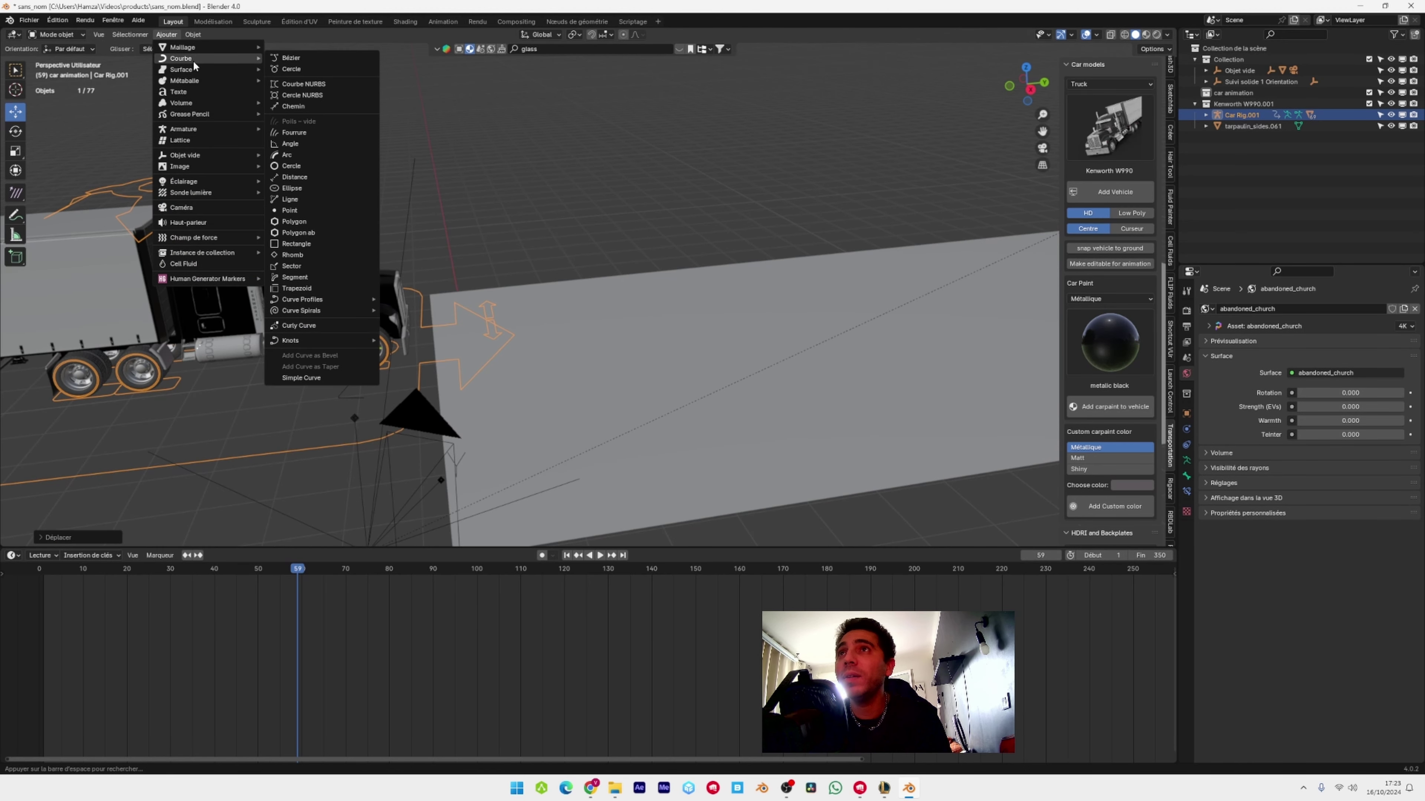
left_click(310, 105)
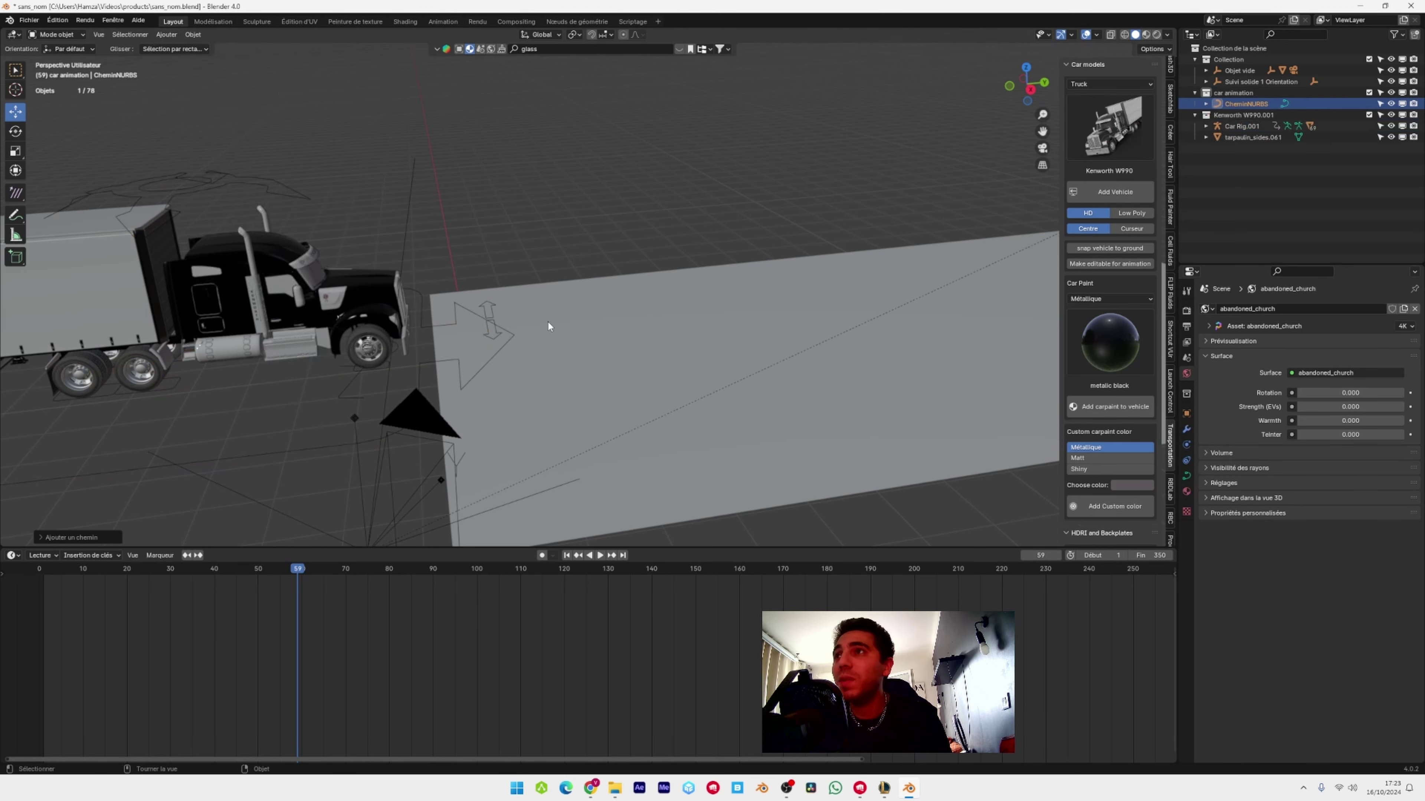
Move the new path down and along Y onto the ground plane in front of the truck
scroll(548, 321, "down", 3)
scroll(594, 330, "down", 2)
scroll(606, 333, "up", 2)
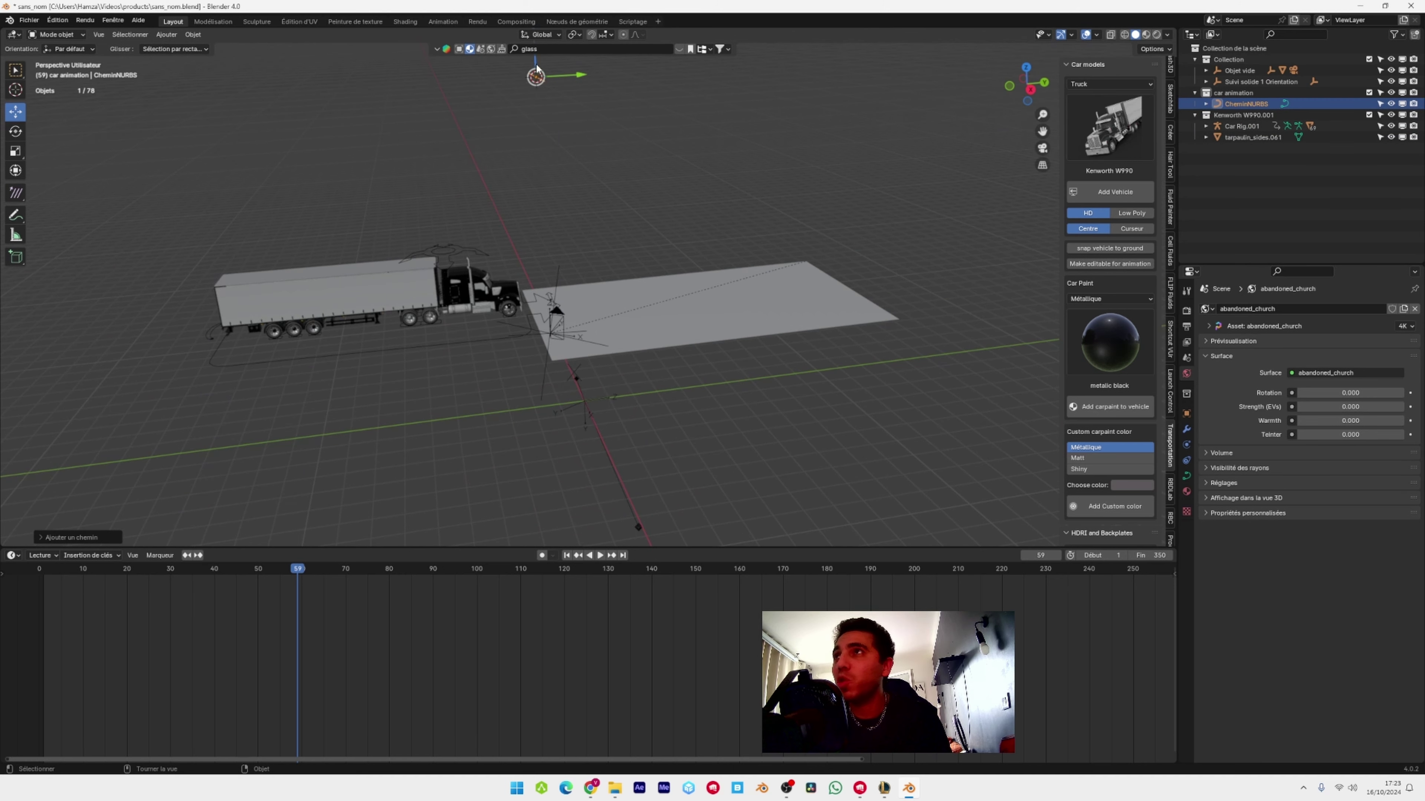
left_click_drag(536, 70, 542, 192)
left_click_drag(537, 319, 538, 322)
middle_click_drag(536, 323, 474, 316)
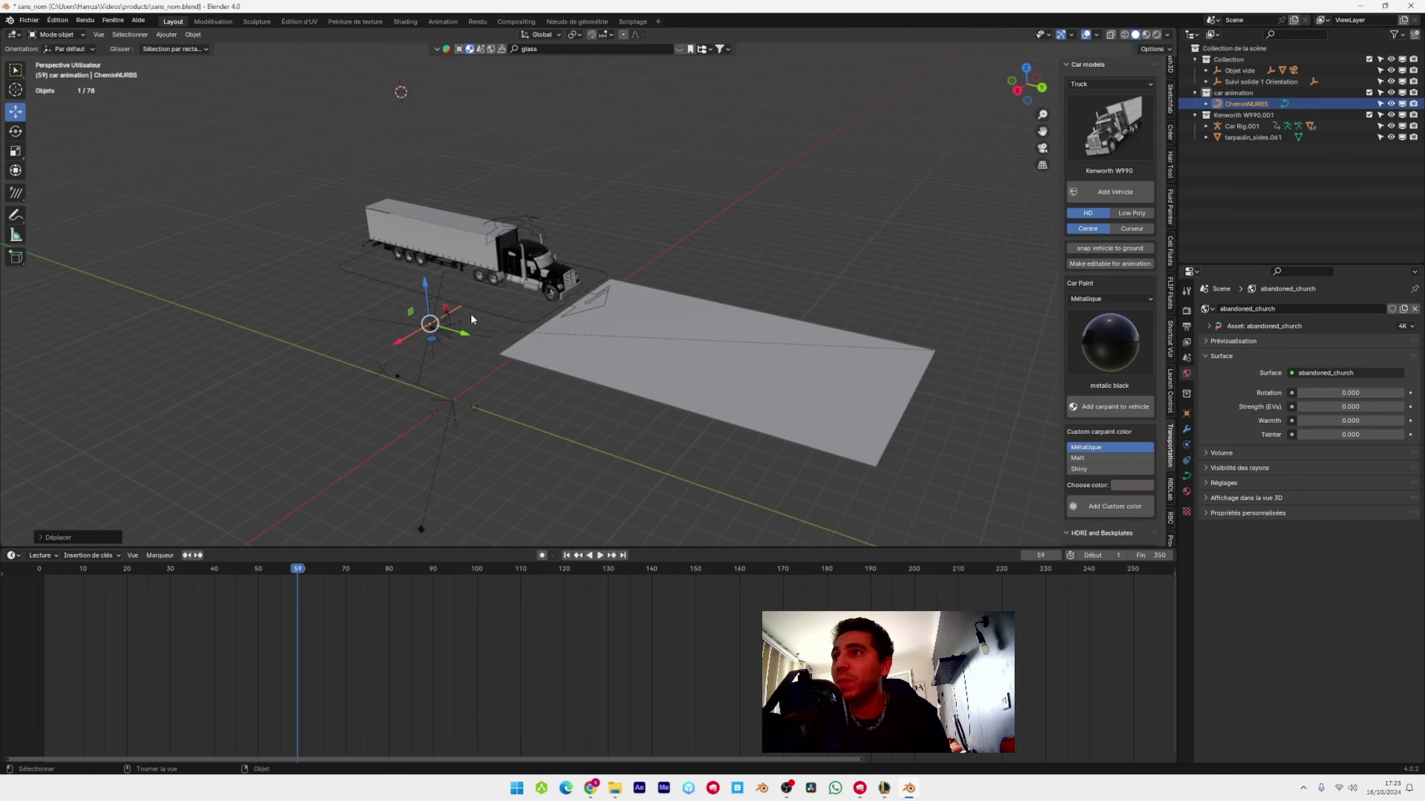
left_click_drag(597, 315, 699, 338)
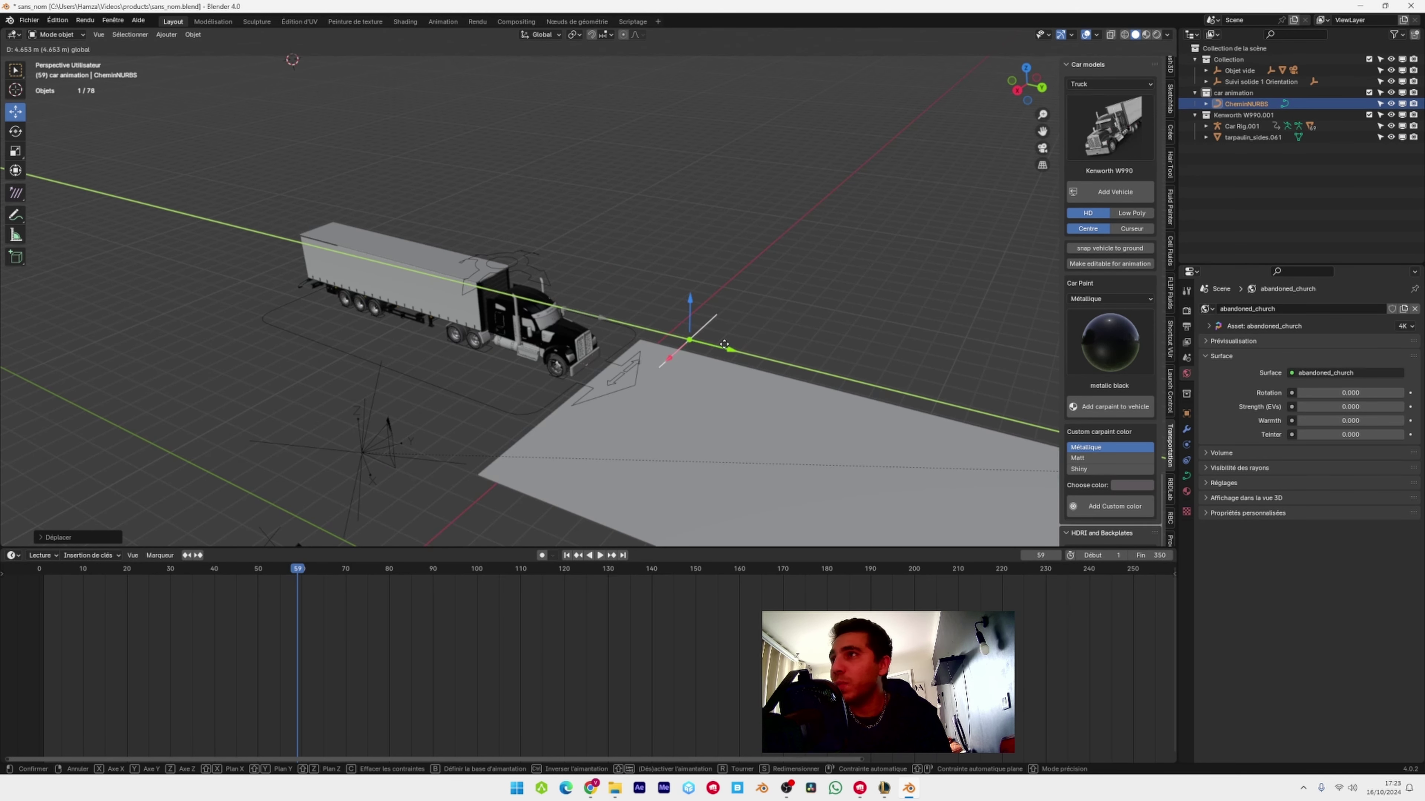
middle_click_drag(736, 363, 740, 315, "shift")
scroll(631, 368, "up", 2)
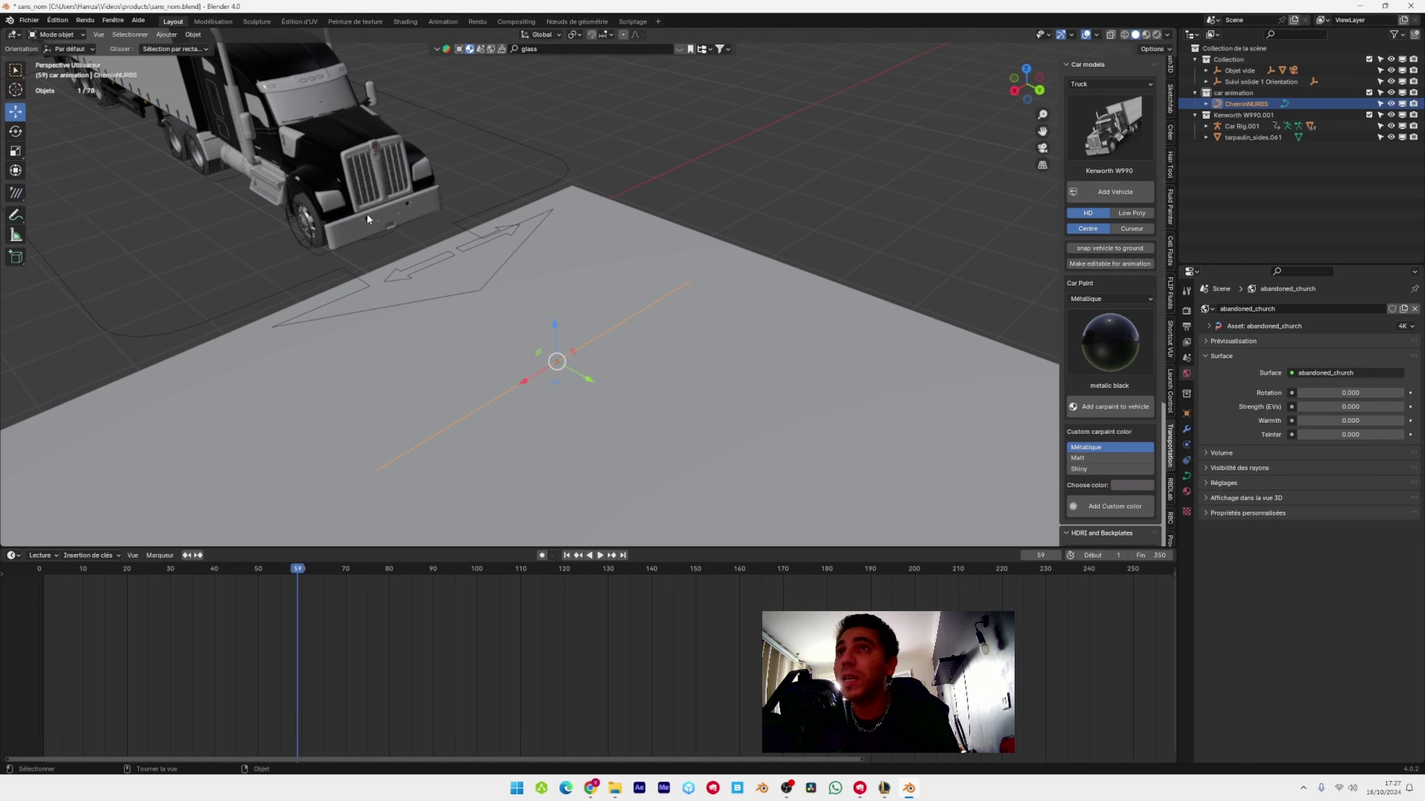
Enter Edit Mode on the path and display its curve normals
left_click(72, 59)
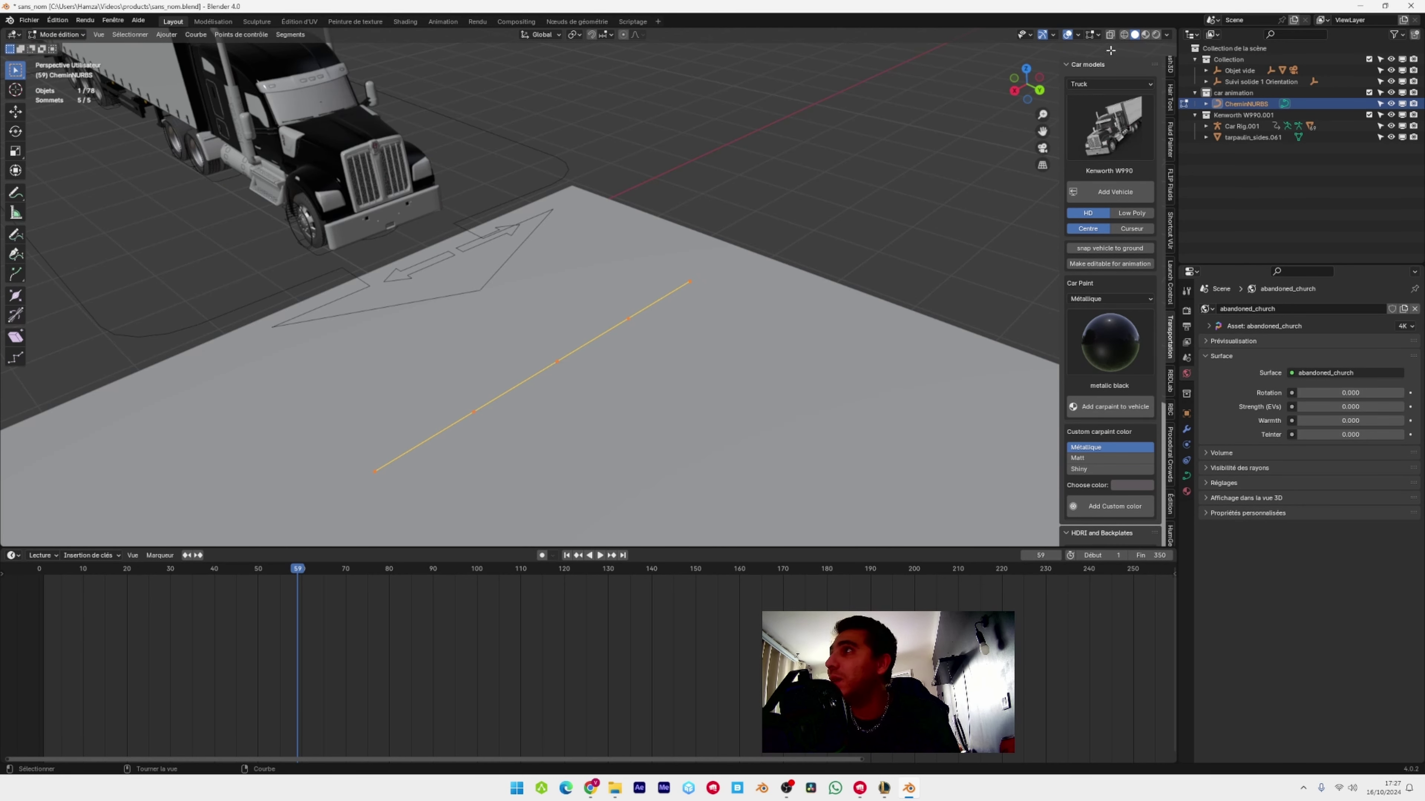
left_click(1098, 35)
left_click(1040, 83)
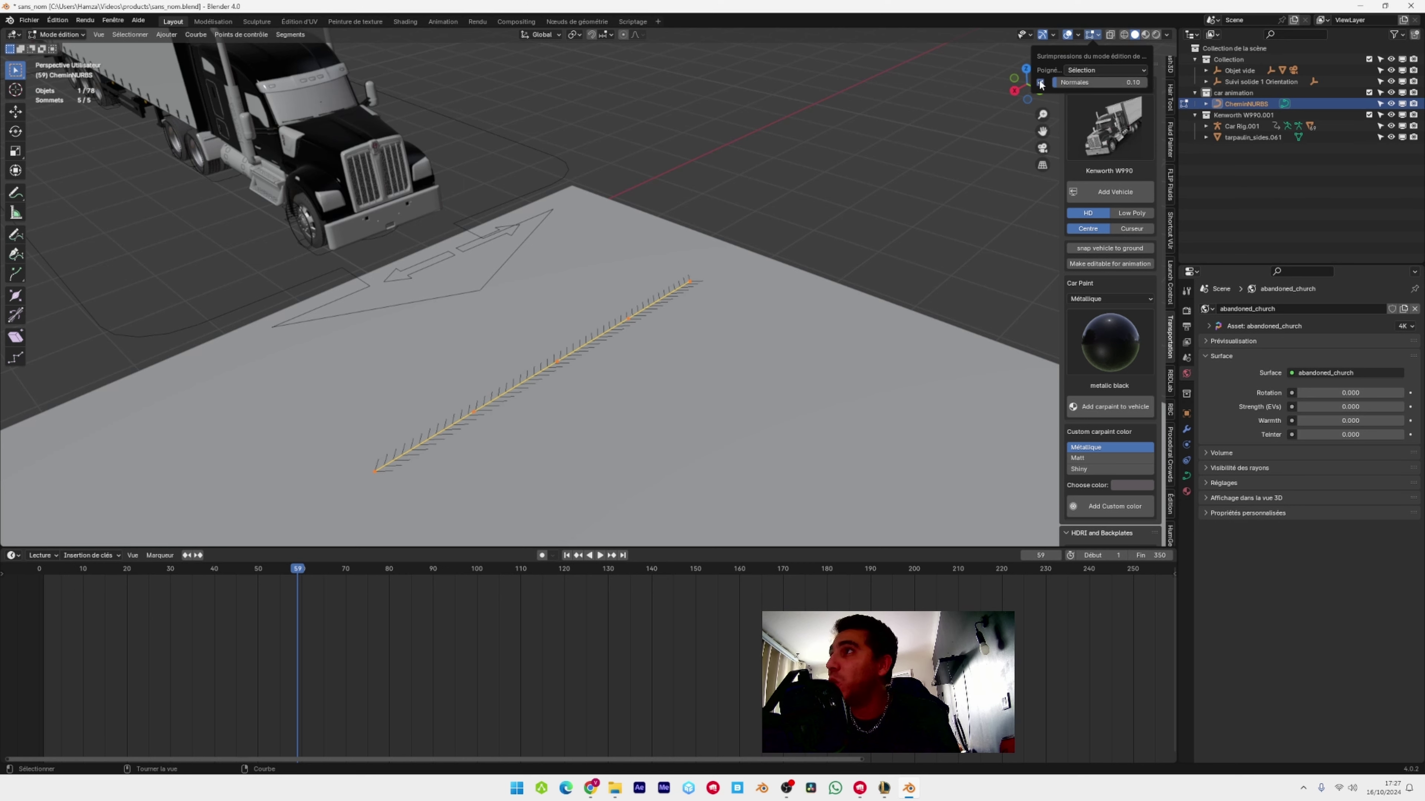
Rotate all the path's points around Z until the path runs in the truck's driving direction
middle_click_drag(478, 373, 148, 191)
left_click(16, 131)
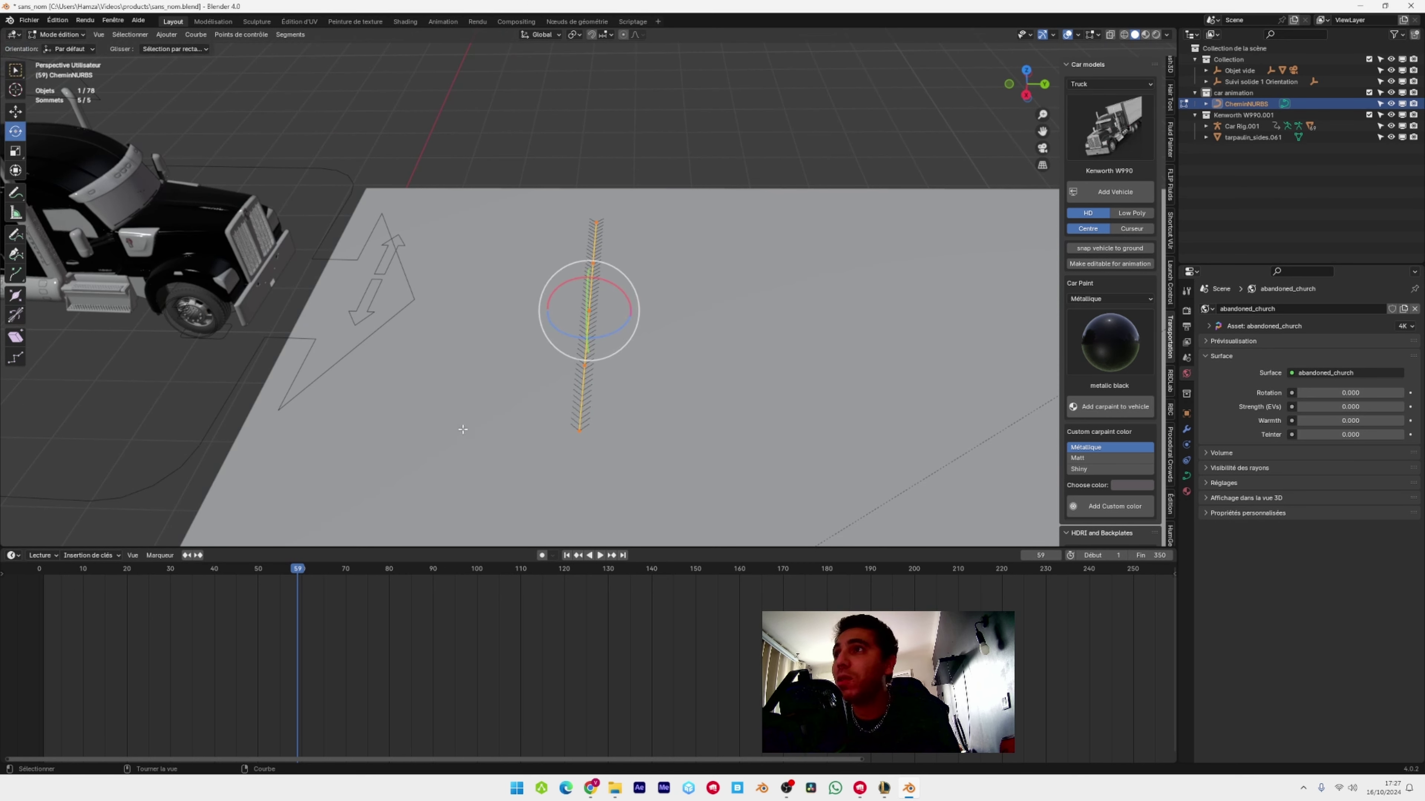
mouse_move(568, 334)
left_mouse_down()
mouse_move(605, 319)
mouse_move(592, 325)
left_mouse_up()
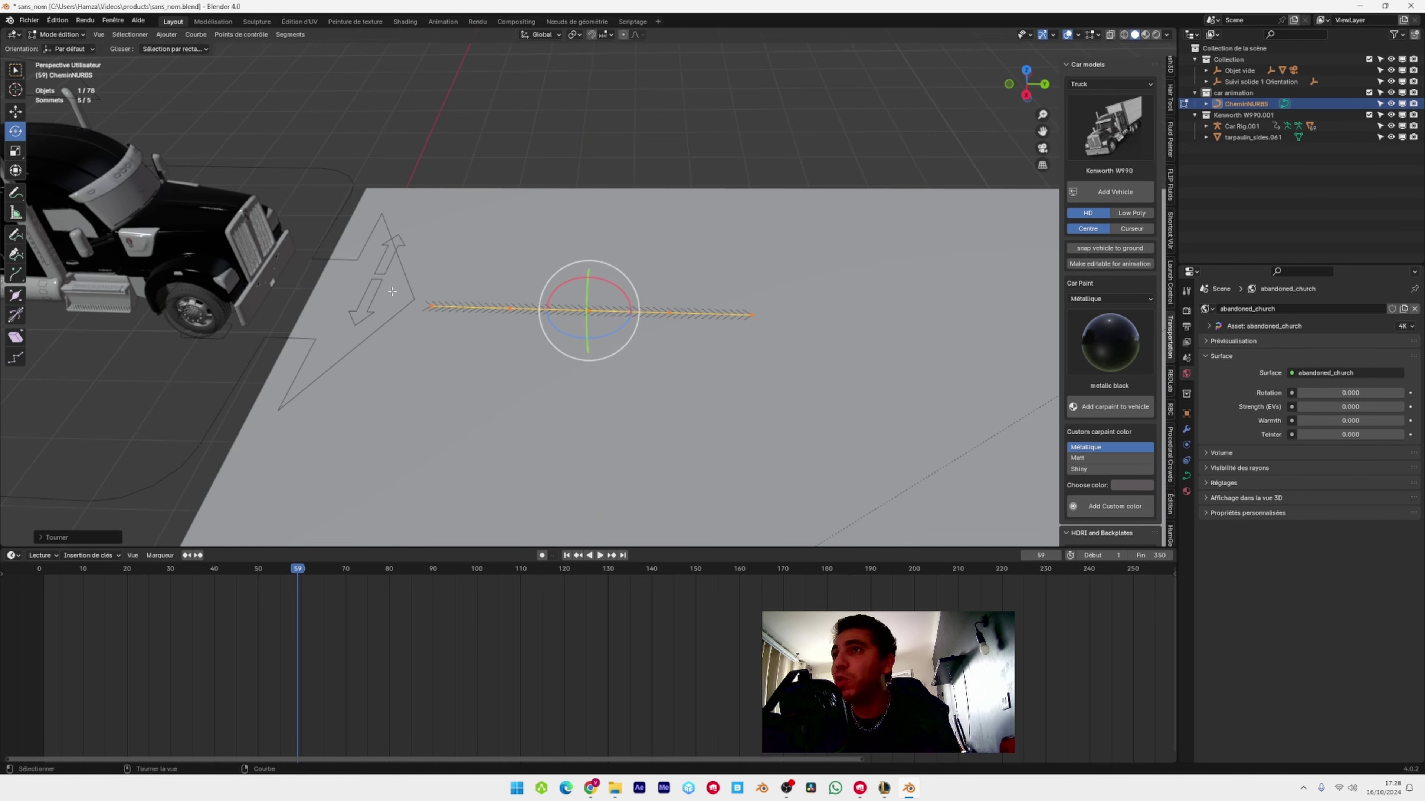
scroll(592, 325, "down", 3)
scroll(300, 299, "up", 4)
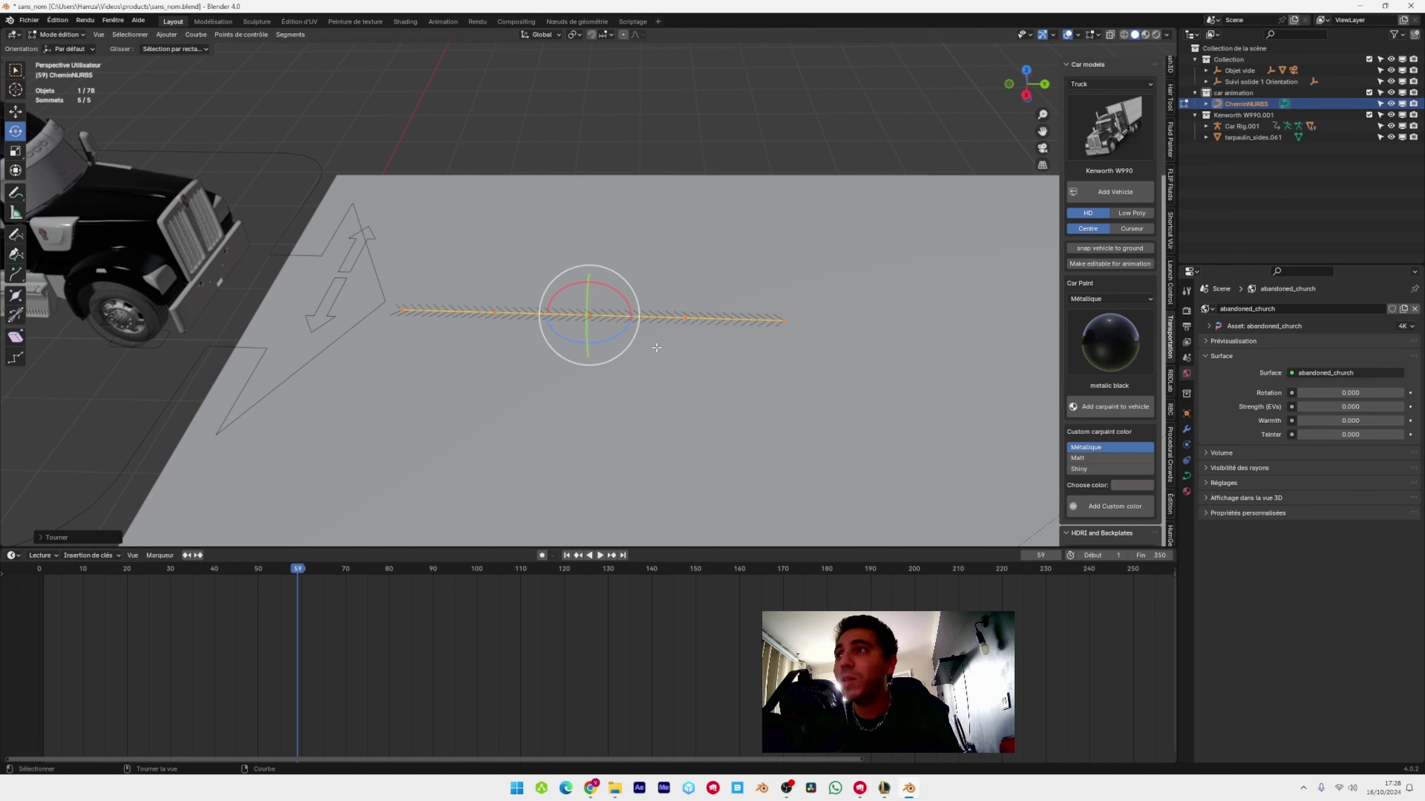
scroll(657, 348, "down", 1)
middle_click_drag(657, 348, 671, 420)
Return to Object Mode and lower the path close to the ground plane, at about Z 0.11 m
left_click(60, 35)
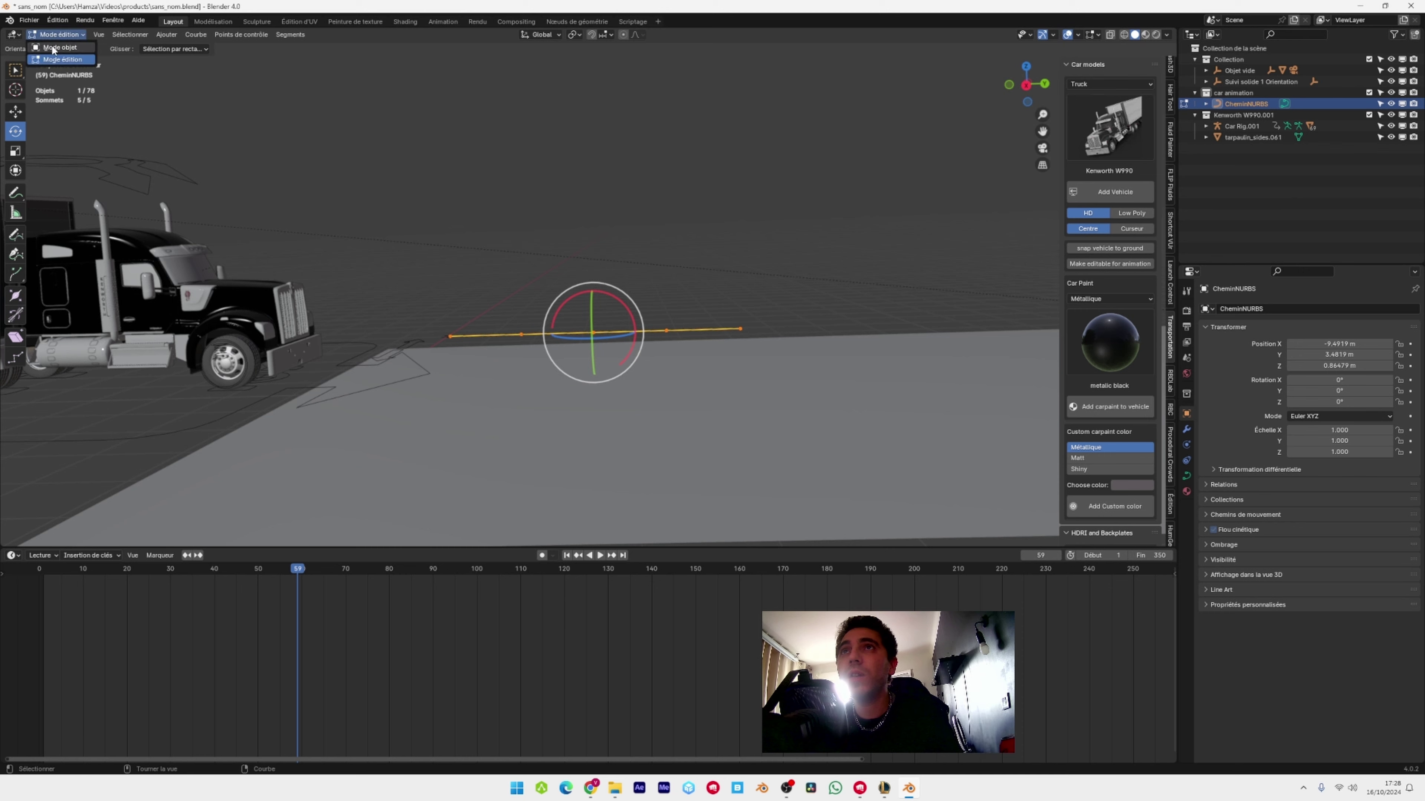
left_click(52, 49)
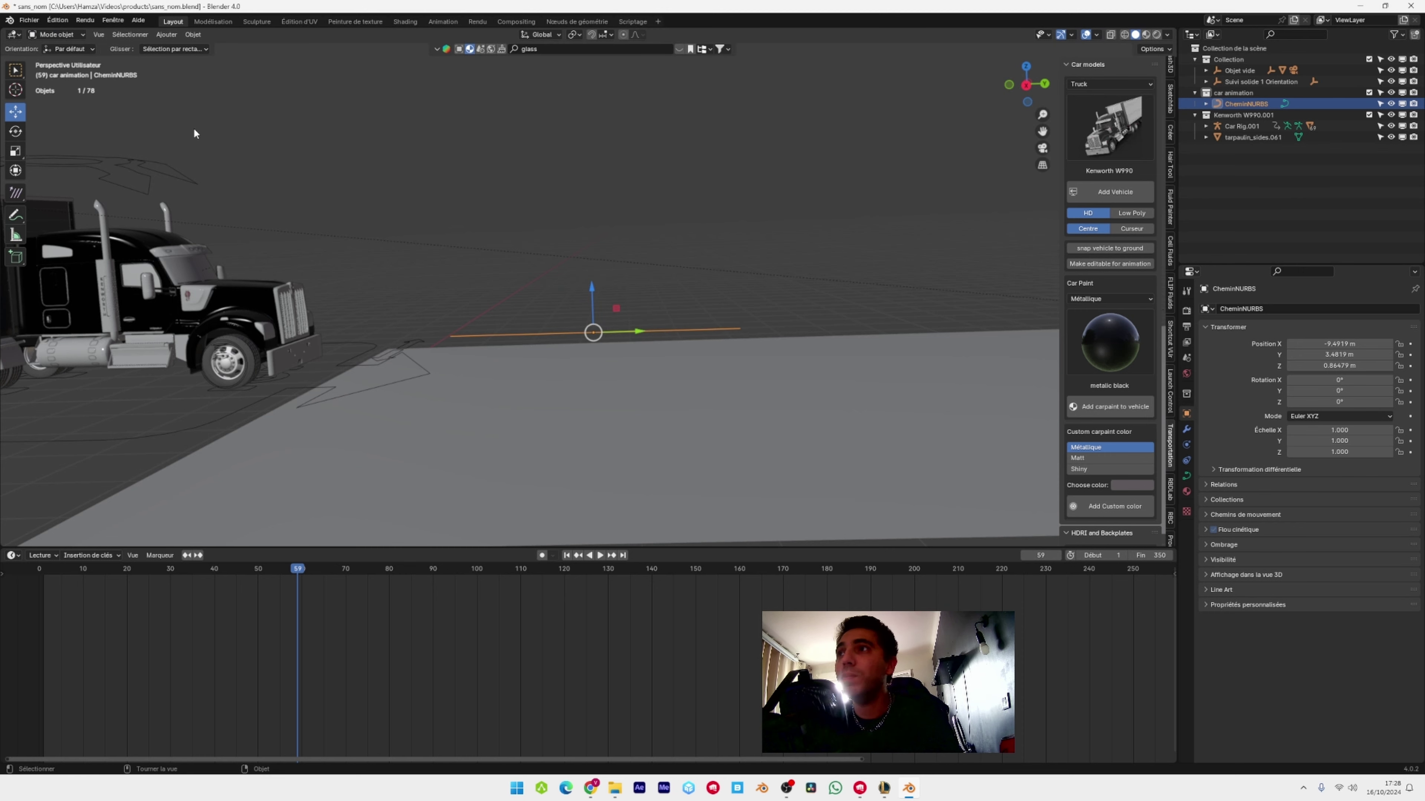
left_click_drag(593, 293, 596, 343)
middle_click_drag(597, 343, 528, 388)
Scale the path up to about 3.9 and position it ahead of the truck at about X -11 m, Y 7.1 m
scroll(527, 387, "down", 5)
key("s")
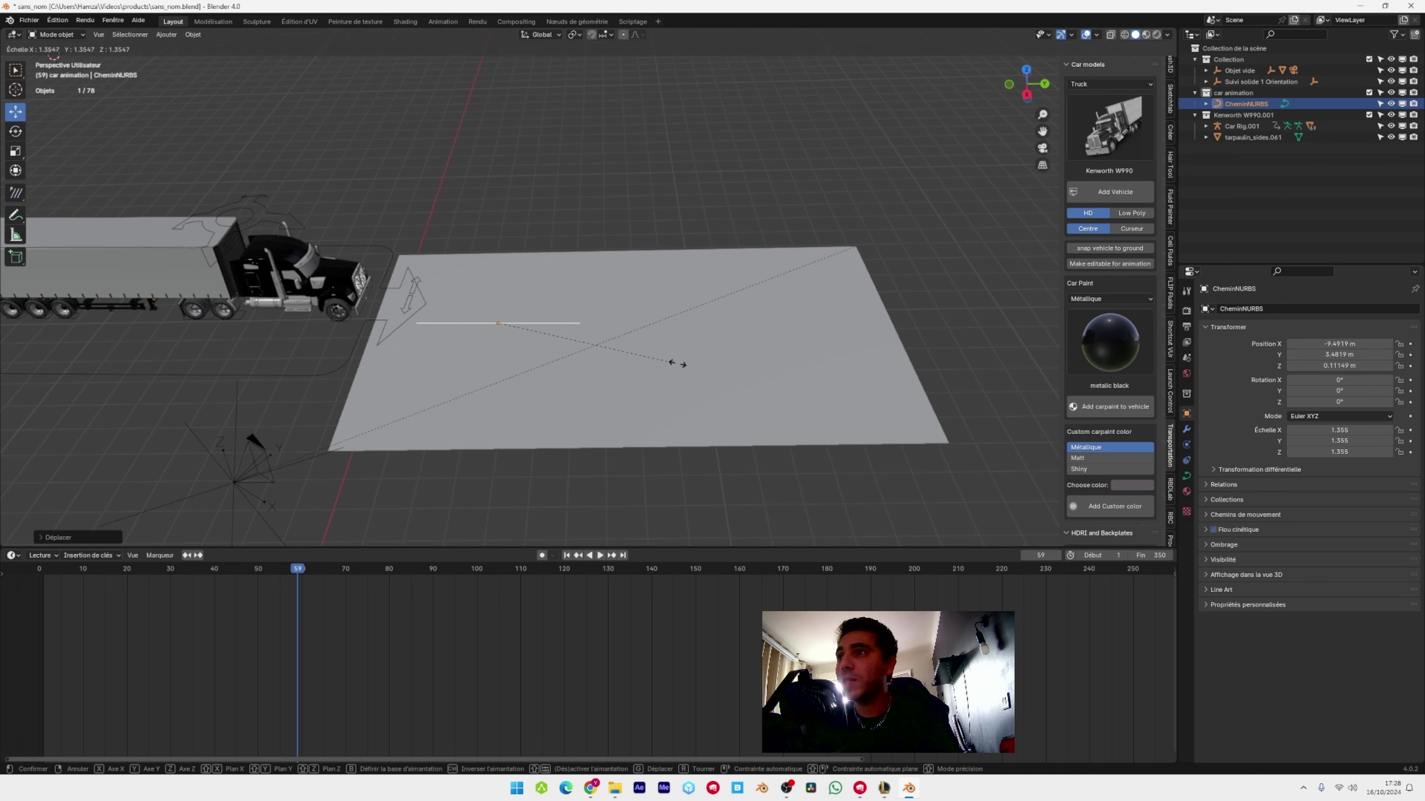
left_click(1021, 382)
left_click_drag(550, 323, 658, 322)
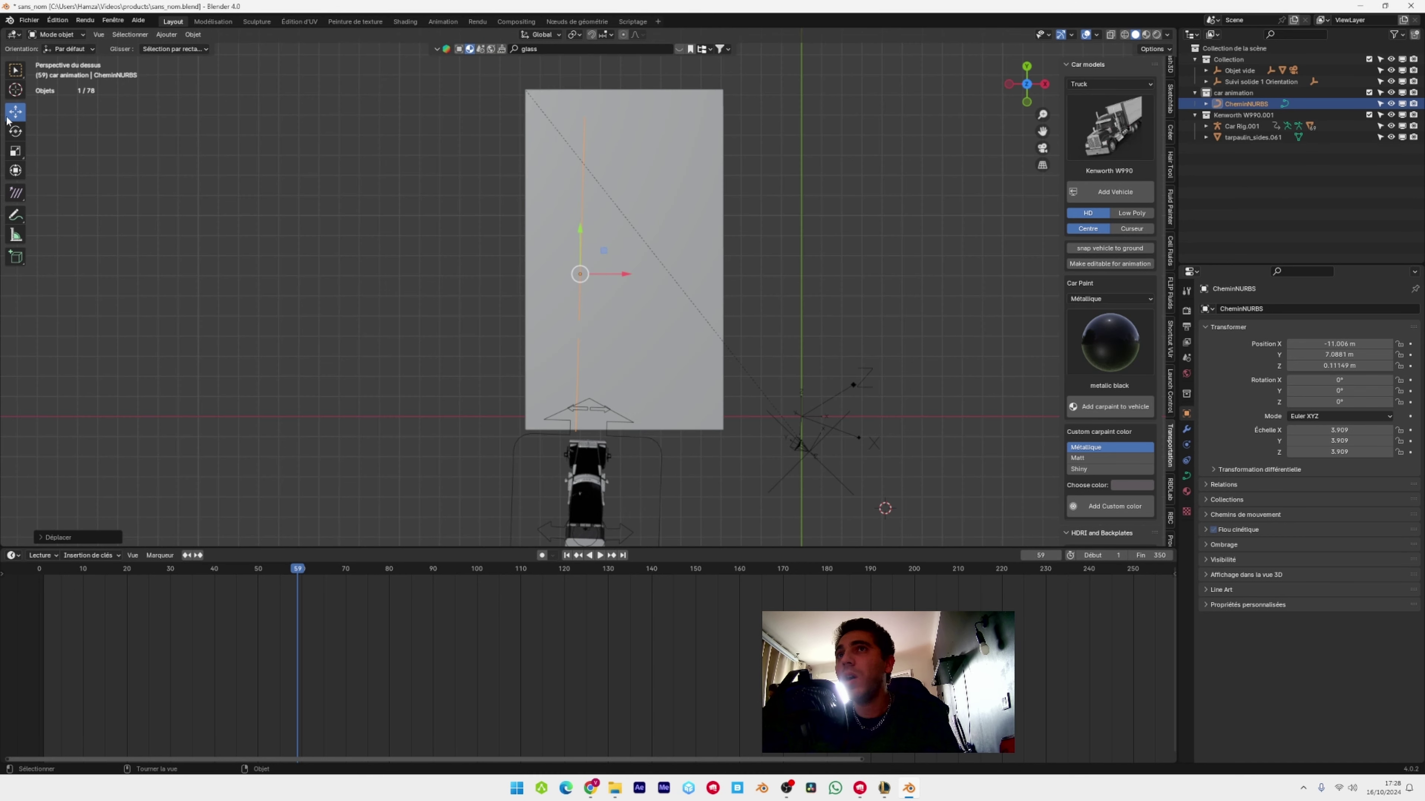
Rotate the path about 2° around Z and enlarge its scale to about 5.53 against the camera footage
left_click(16, 130)
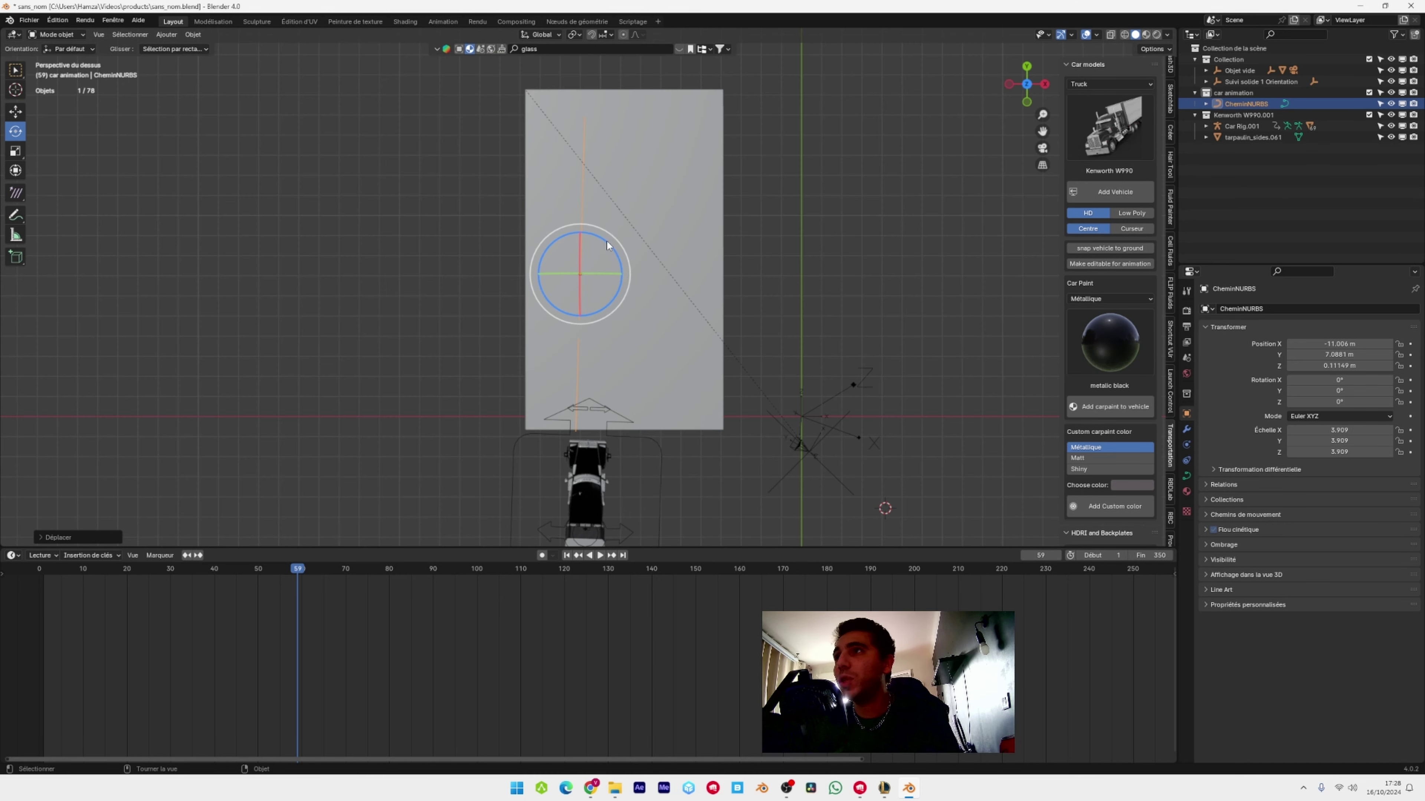
left_click_drag(607, 245, 563, 232)
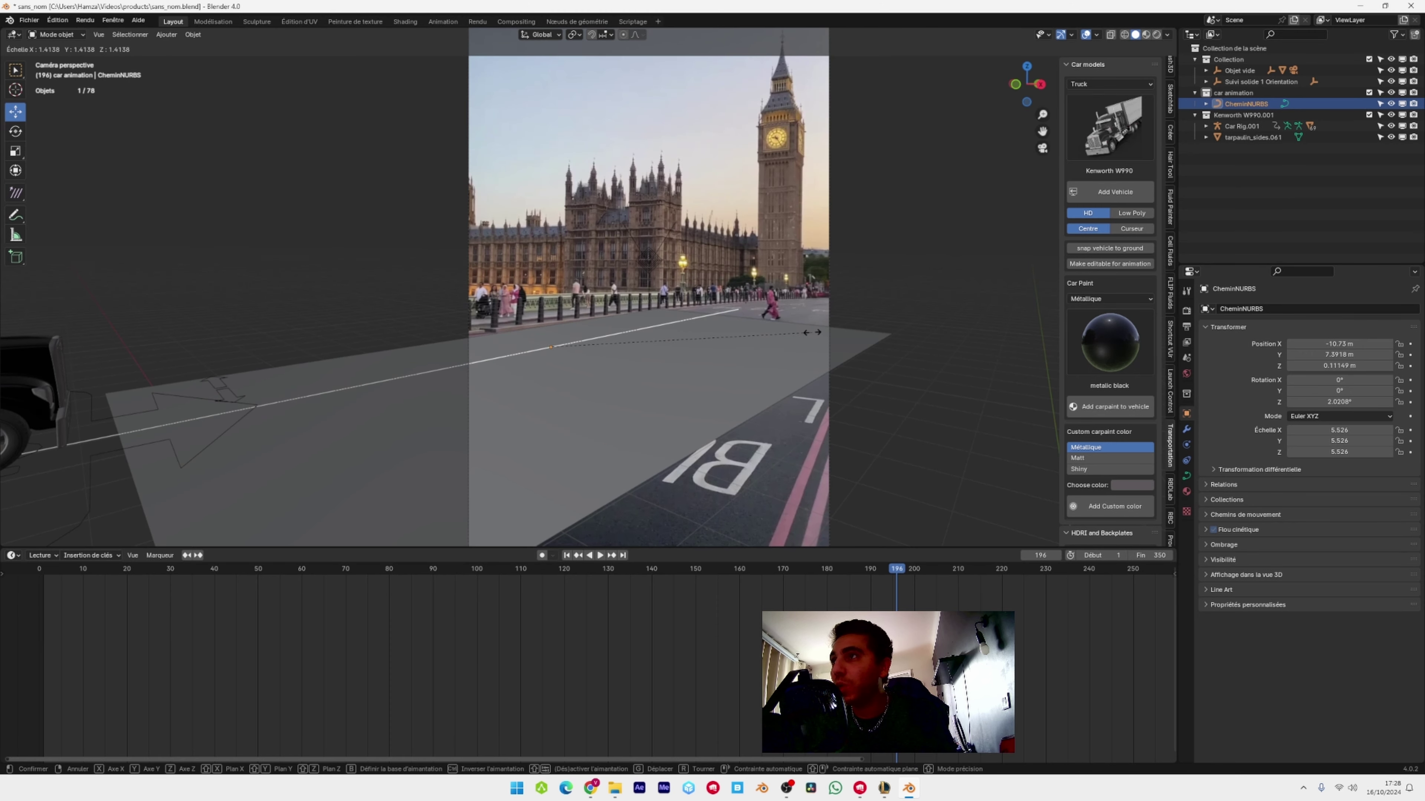
left_click(812, 333)
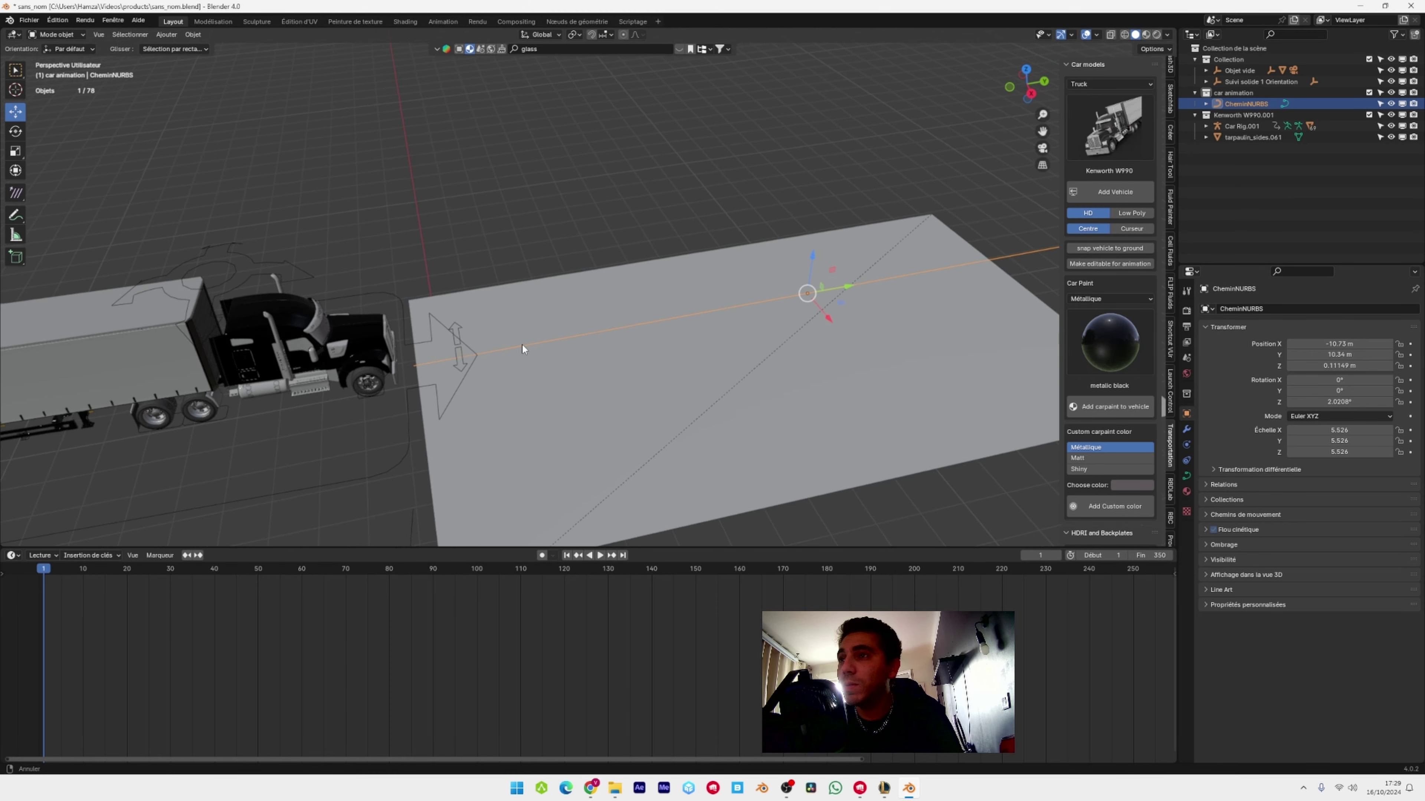
Put the truck's rig into Pose Mode and select its Root bone, the large outline around the vehicle
left_click(386, 295)
middle_click_drag(368, 285, 455, 291, "shift")
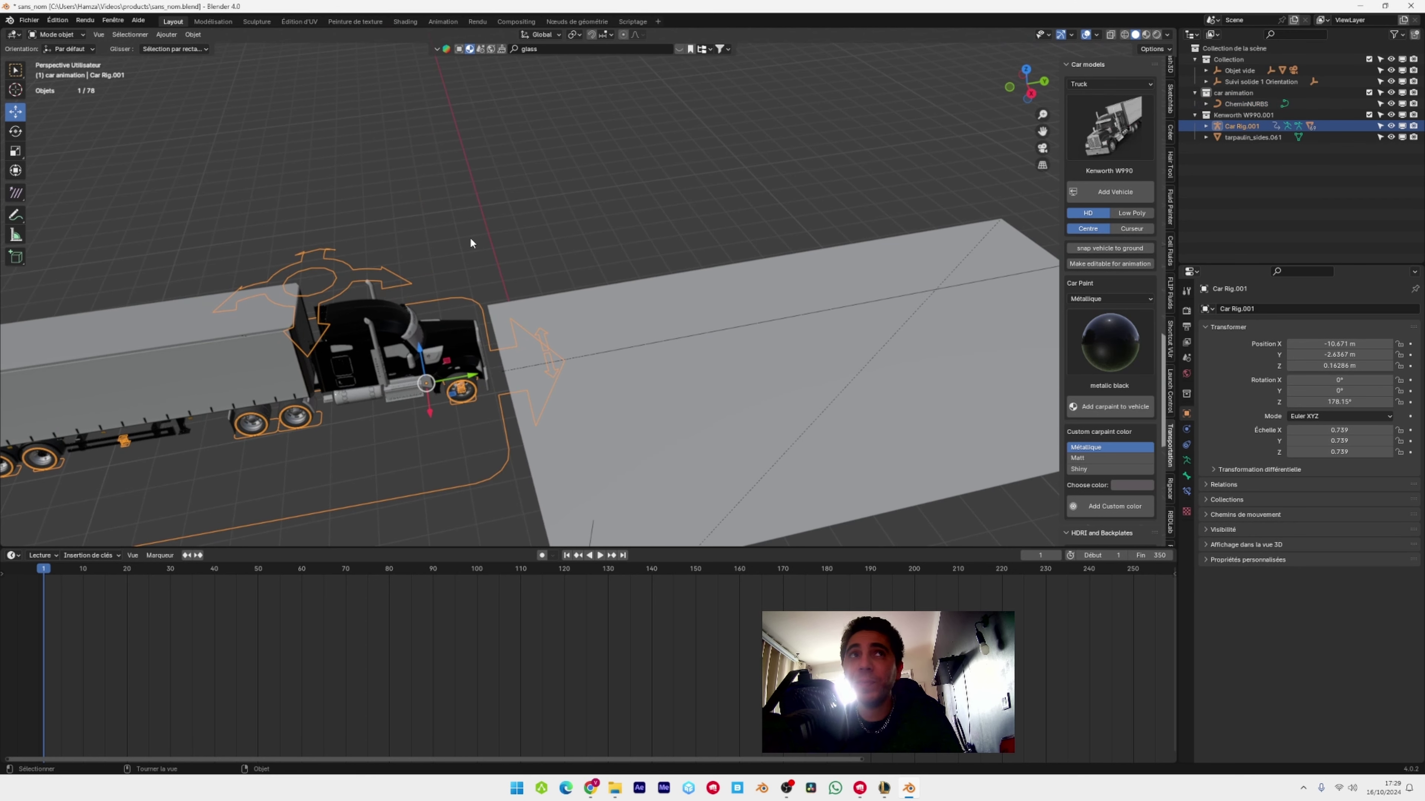
left_click(66, 34)
left_click(84, 75)
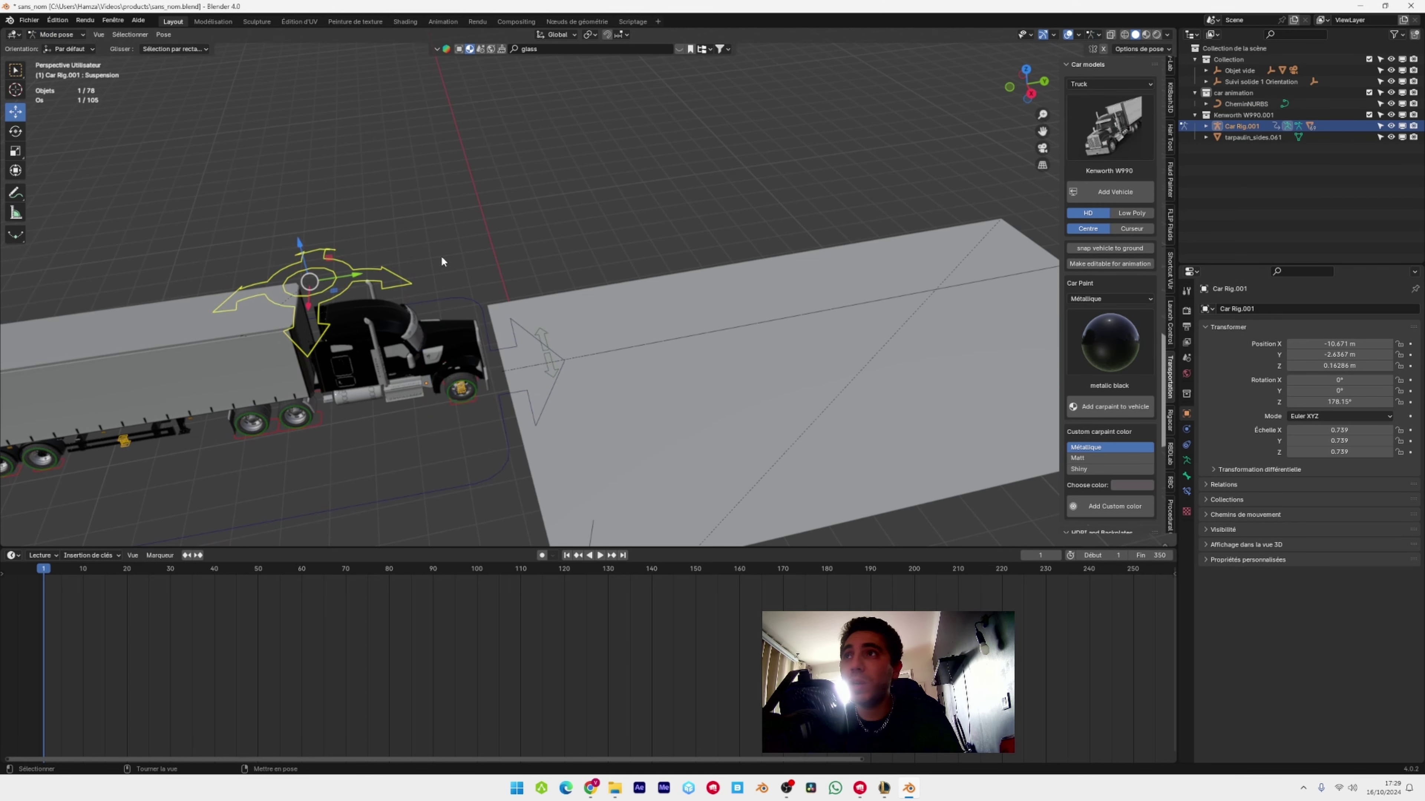
left_click(393, 255)
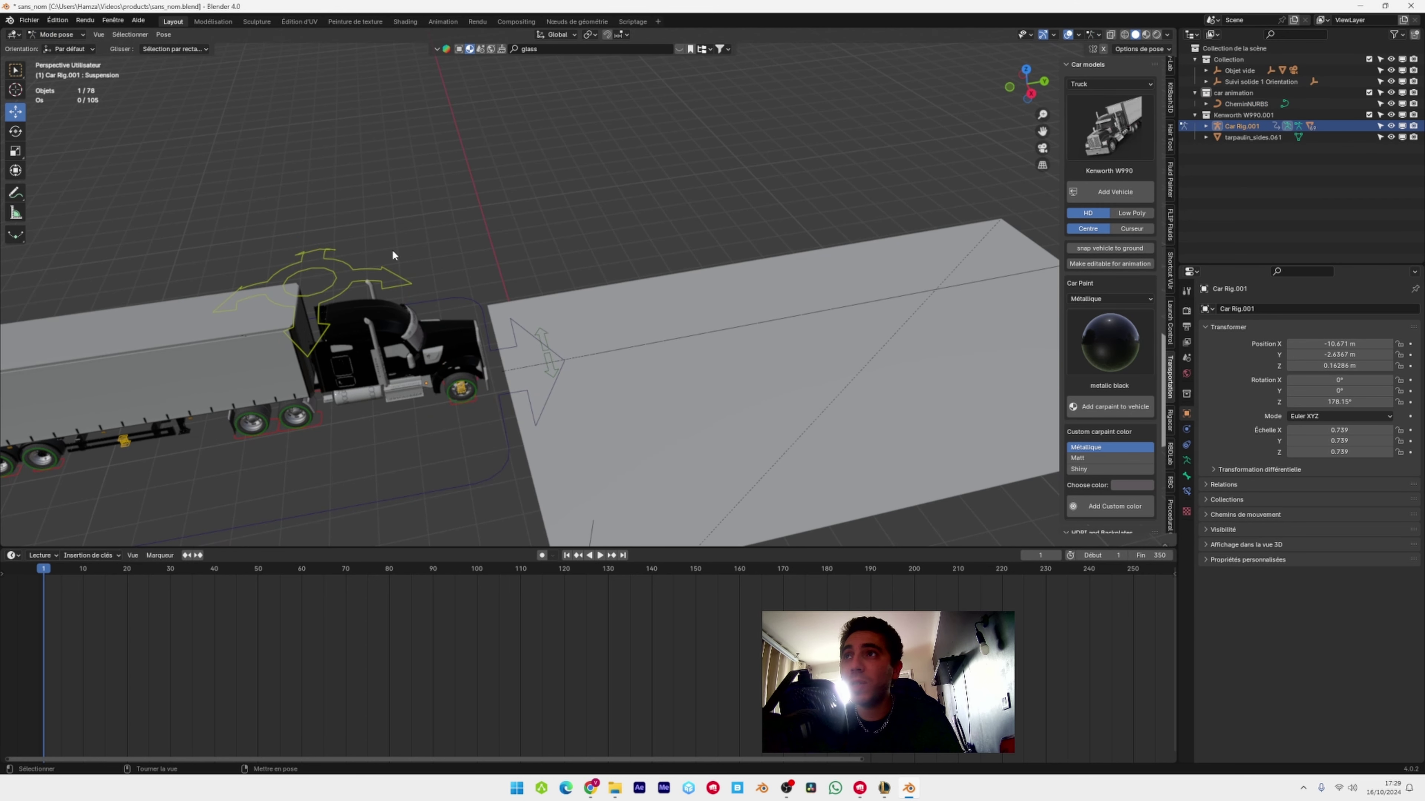
left_click(430, 498)
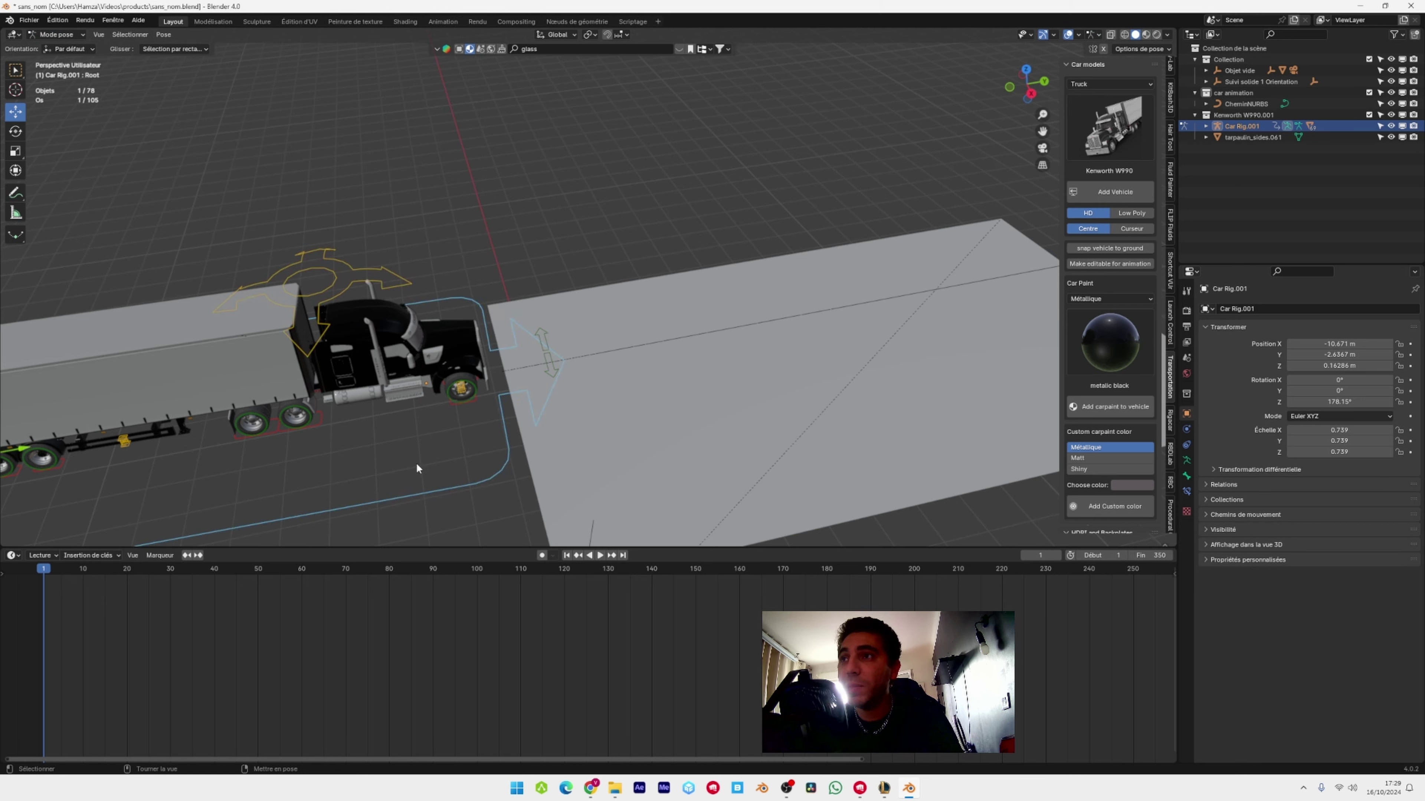
Add a Follow Path (Suivre le chemin) bone constraint to the Root bone with the NURBS path as its target
left_click(1186, 492)
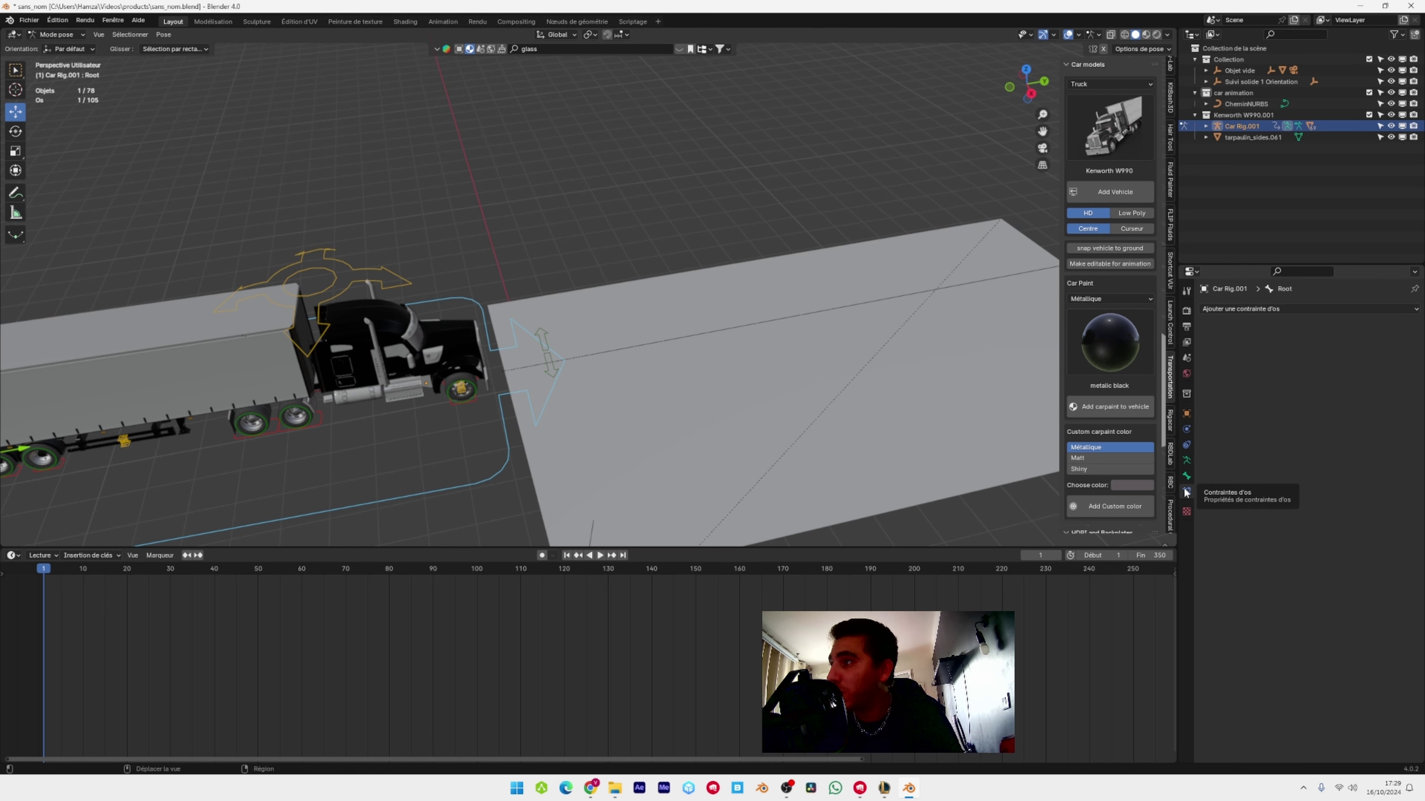
left_click(1284, 310)
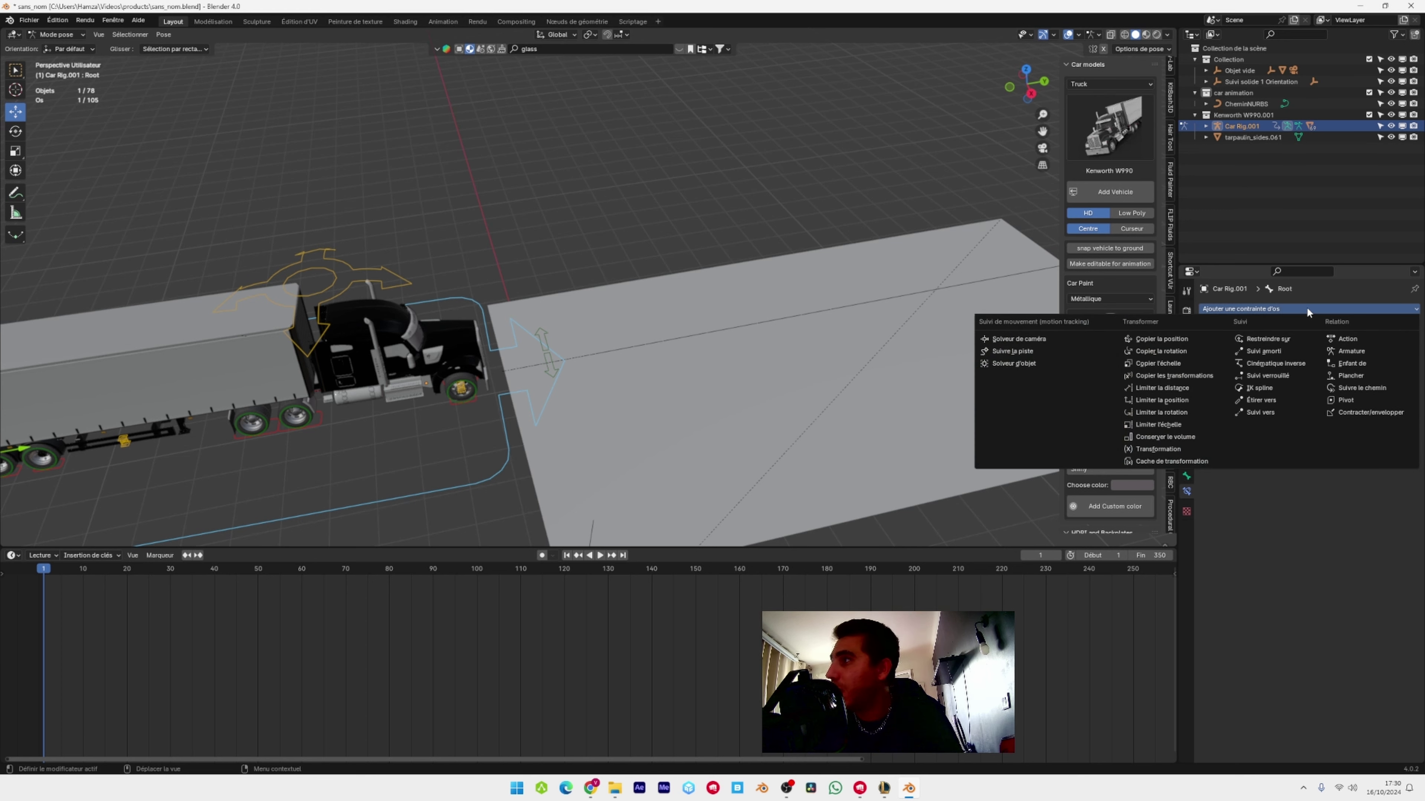
left_click(1374, 387)
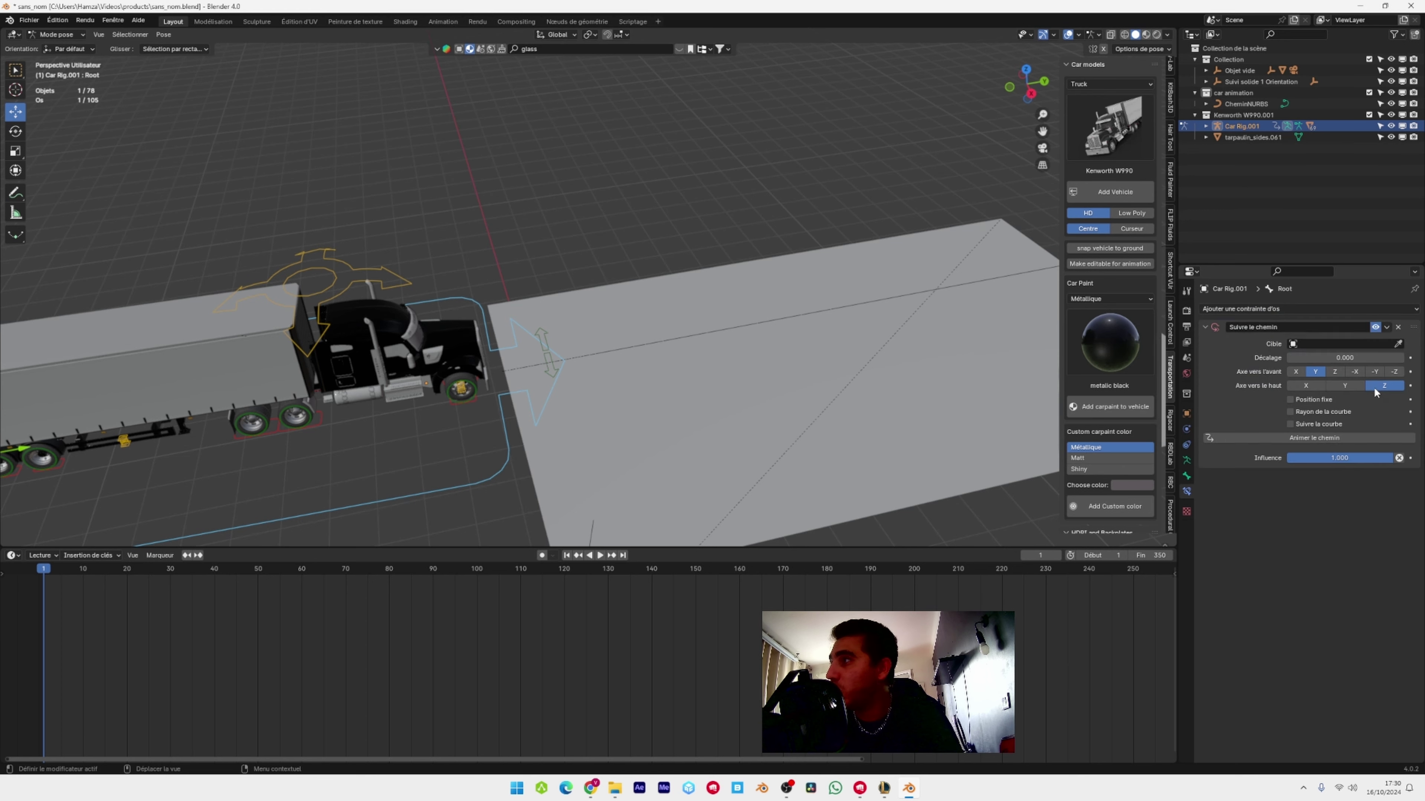
left_click(1399, 343)
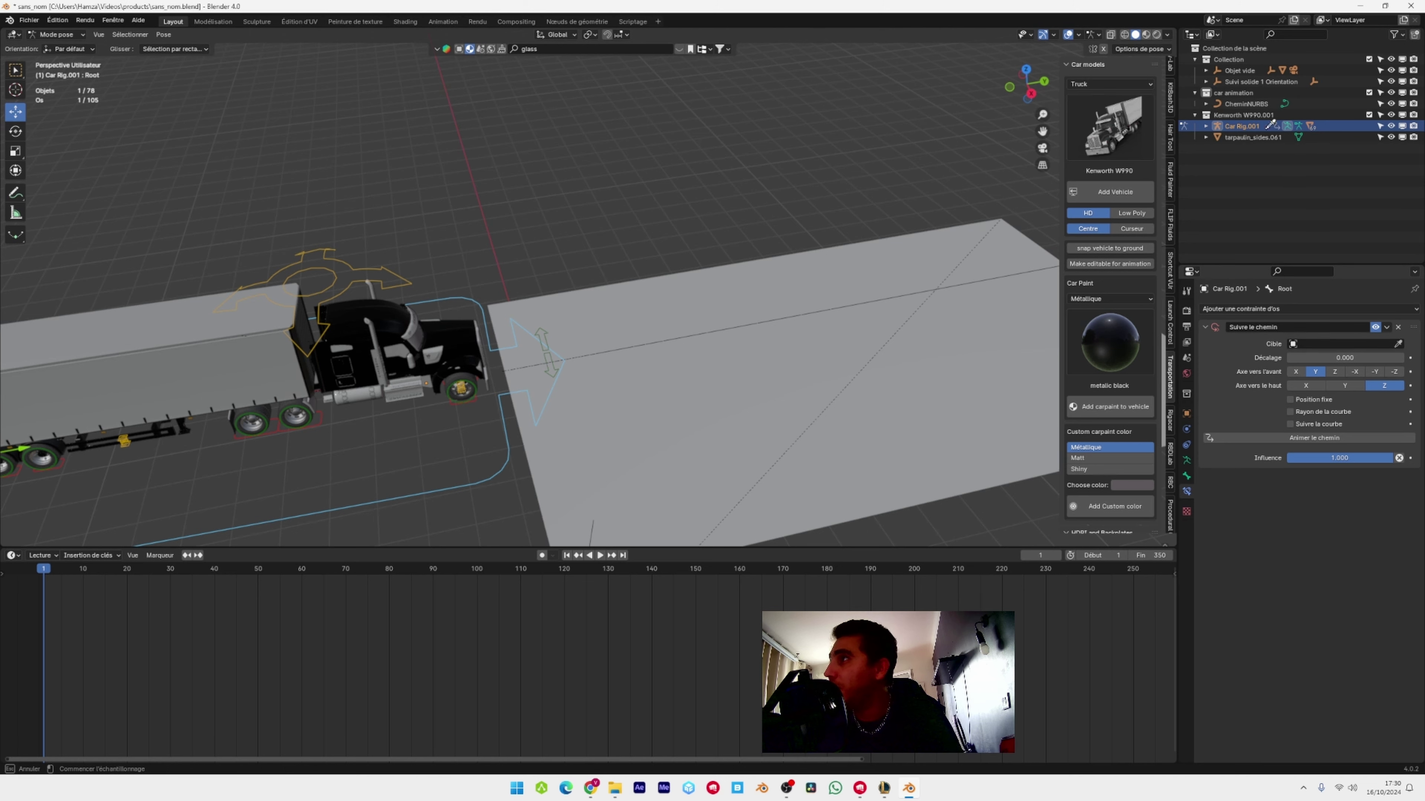
left_click(1260, 104)
Enable Follow Curve (Suivre la courbe) and Fixed Position (Position fixe) in the Root bone's Follow Path constraint
scroll(757, 324, "down", 6)
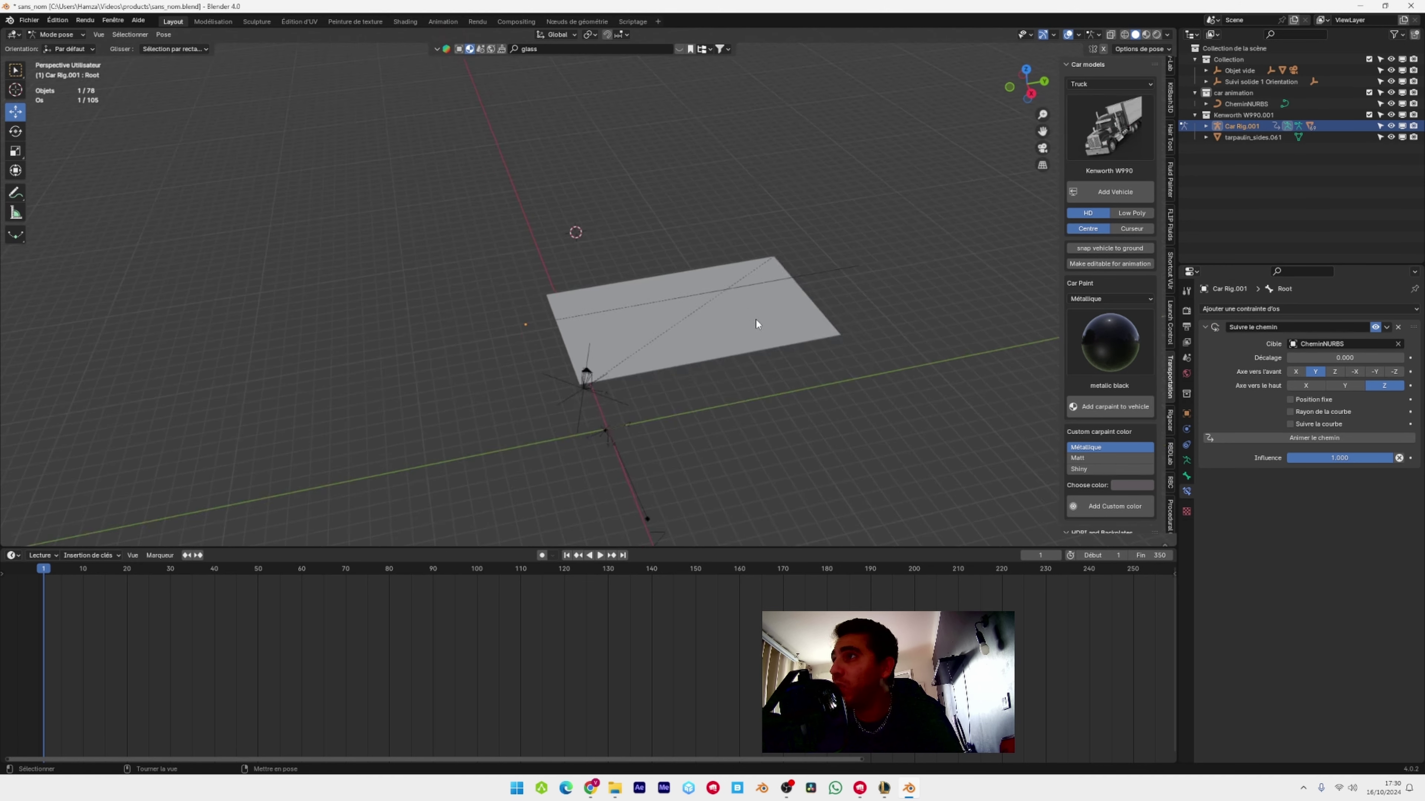
middle_click_drag(422, 263, 435, 293, "shift")
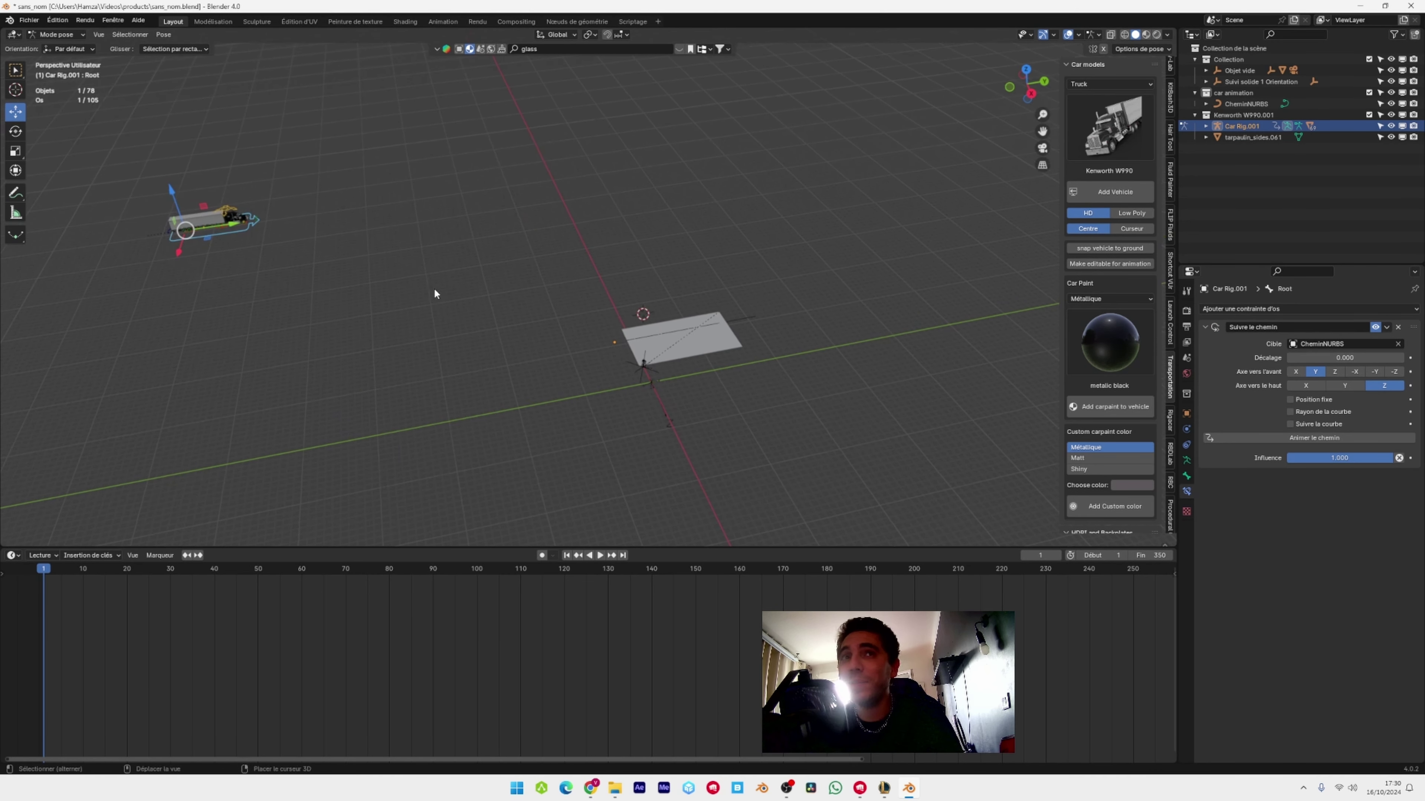
left_click(1324, 421)
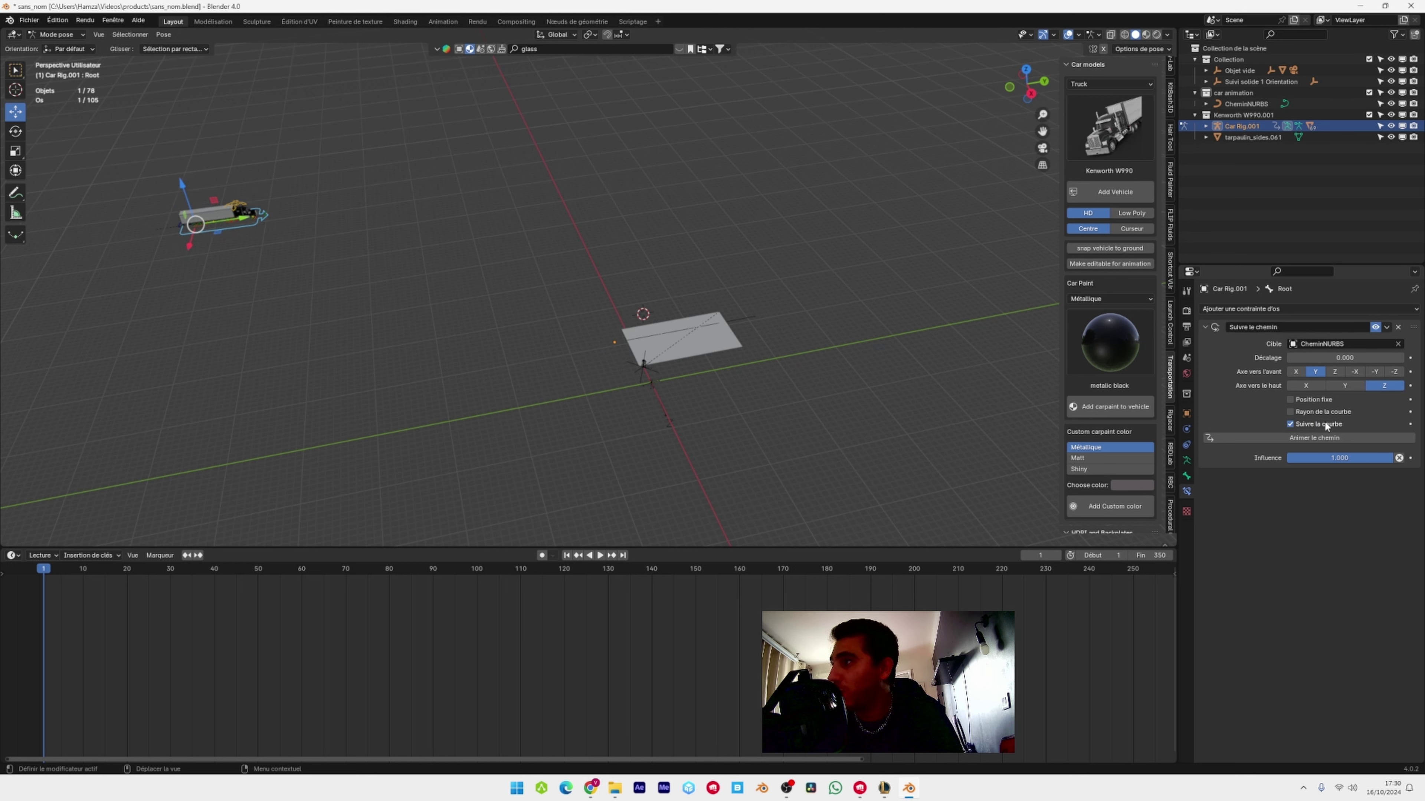
left_click(1290, 400)
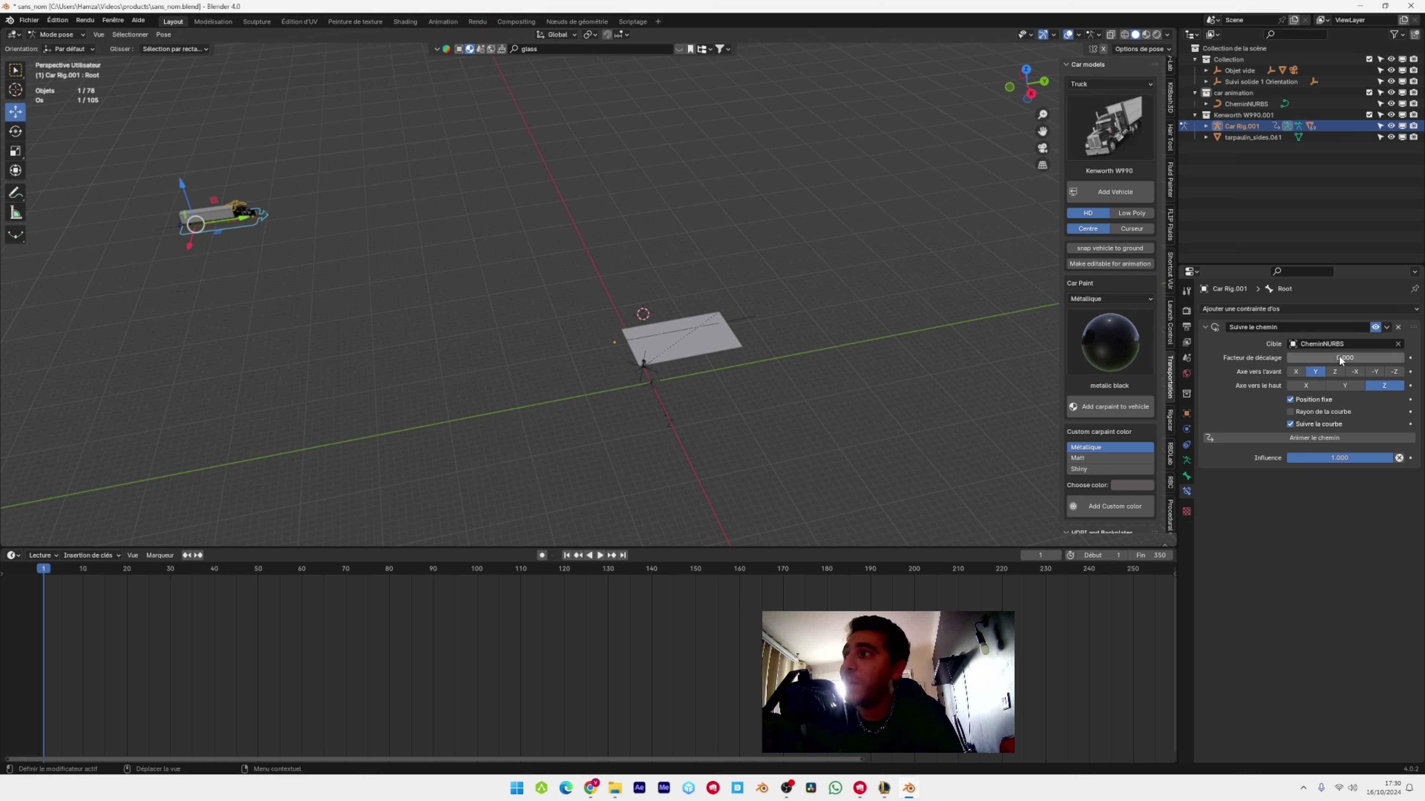
Set the truck rig object's X, Y and Z location to 0 m and save the file
left_click_drag(1339, 360, 1290, 360)
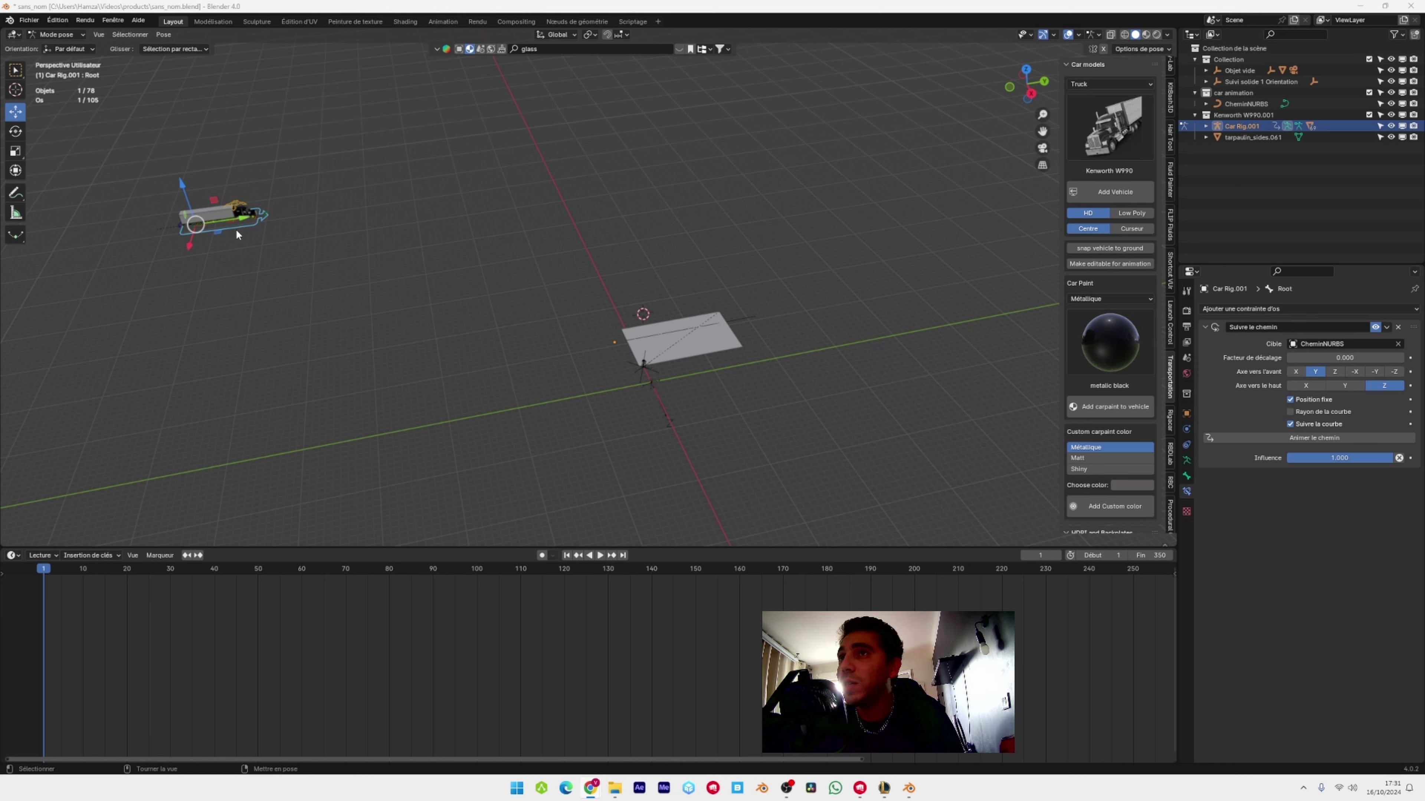
left_click(1187, 414)
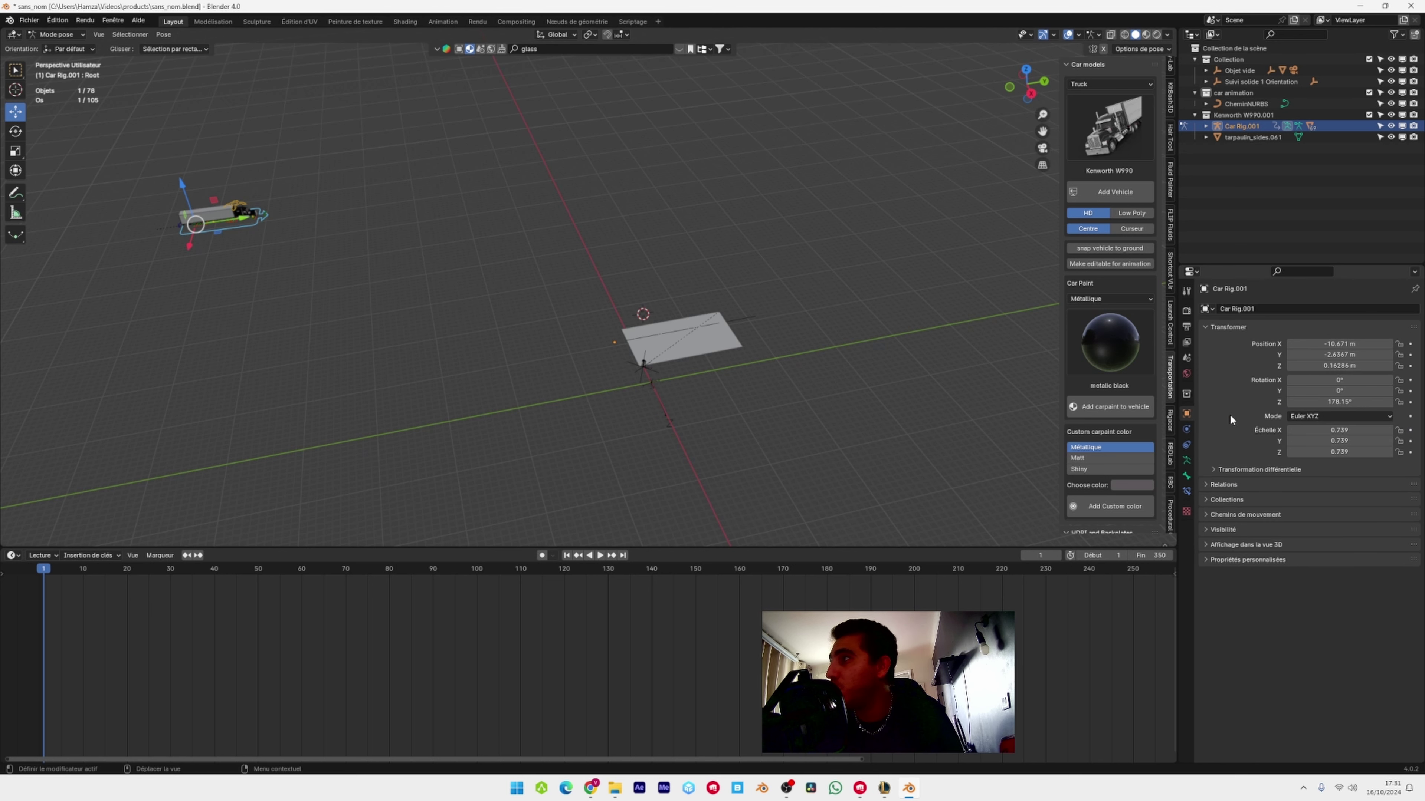
left_click(1325, 343)
type("0")
key("Return")
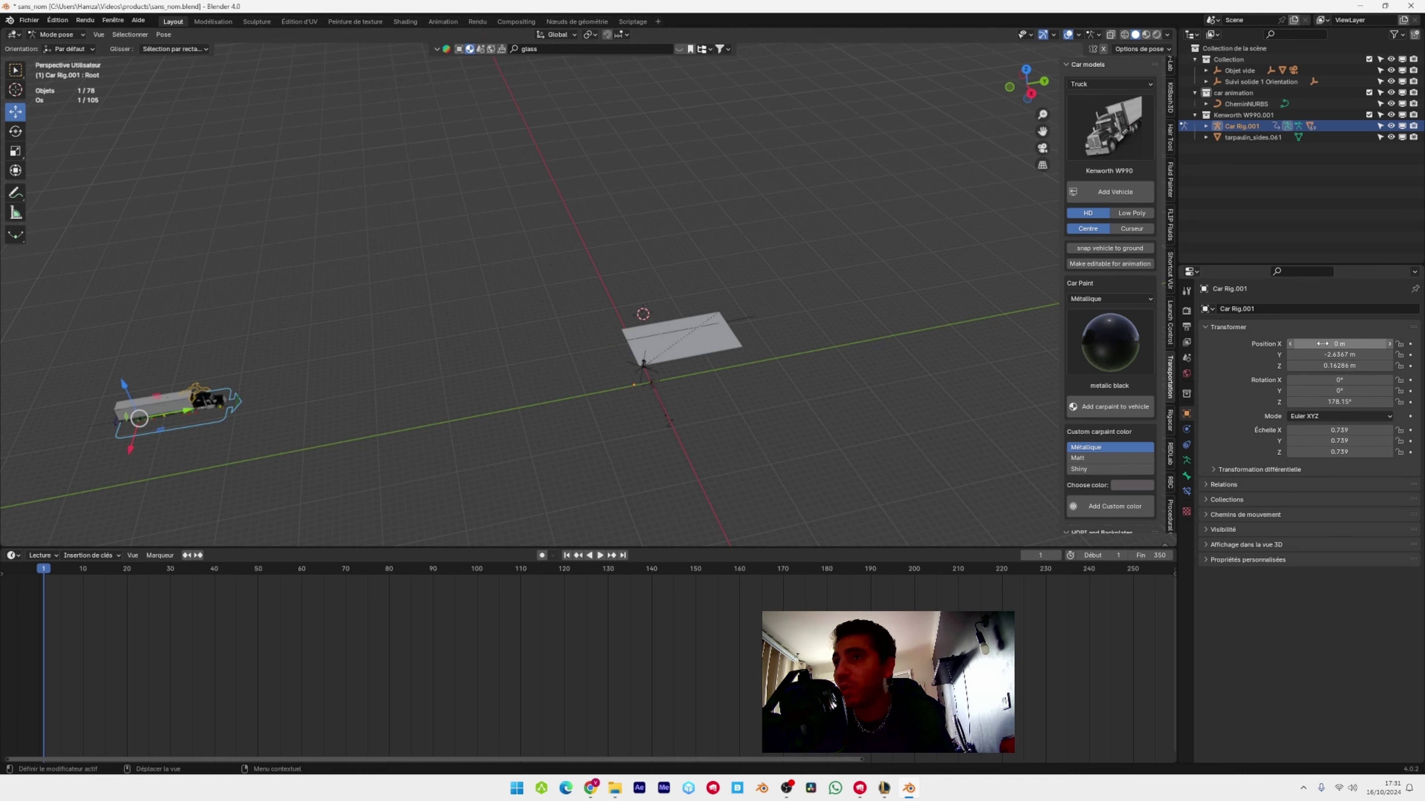
type("0")
key("Return")
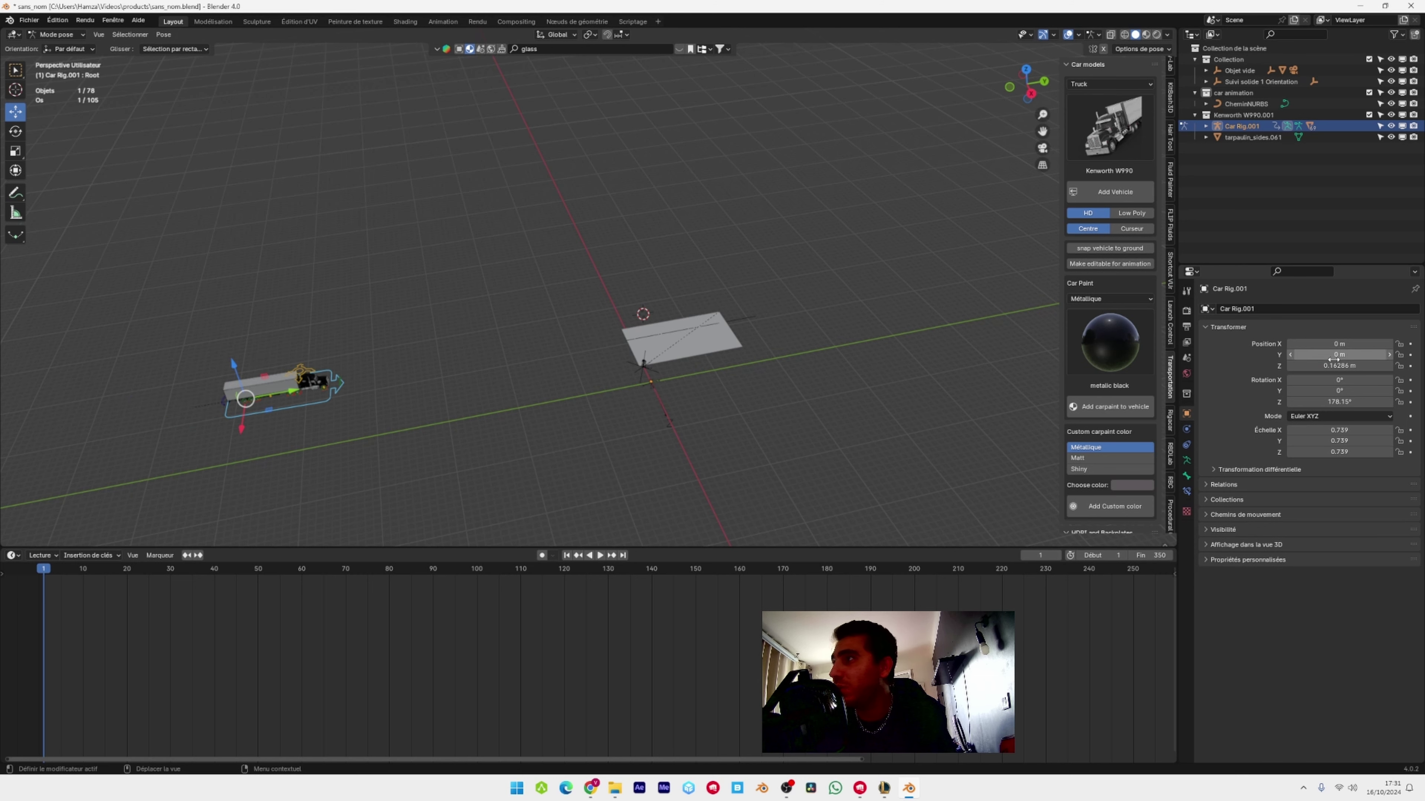
left_click(1339, 366)
type("0")
key("Return")
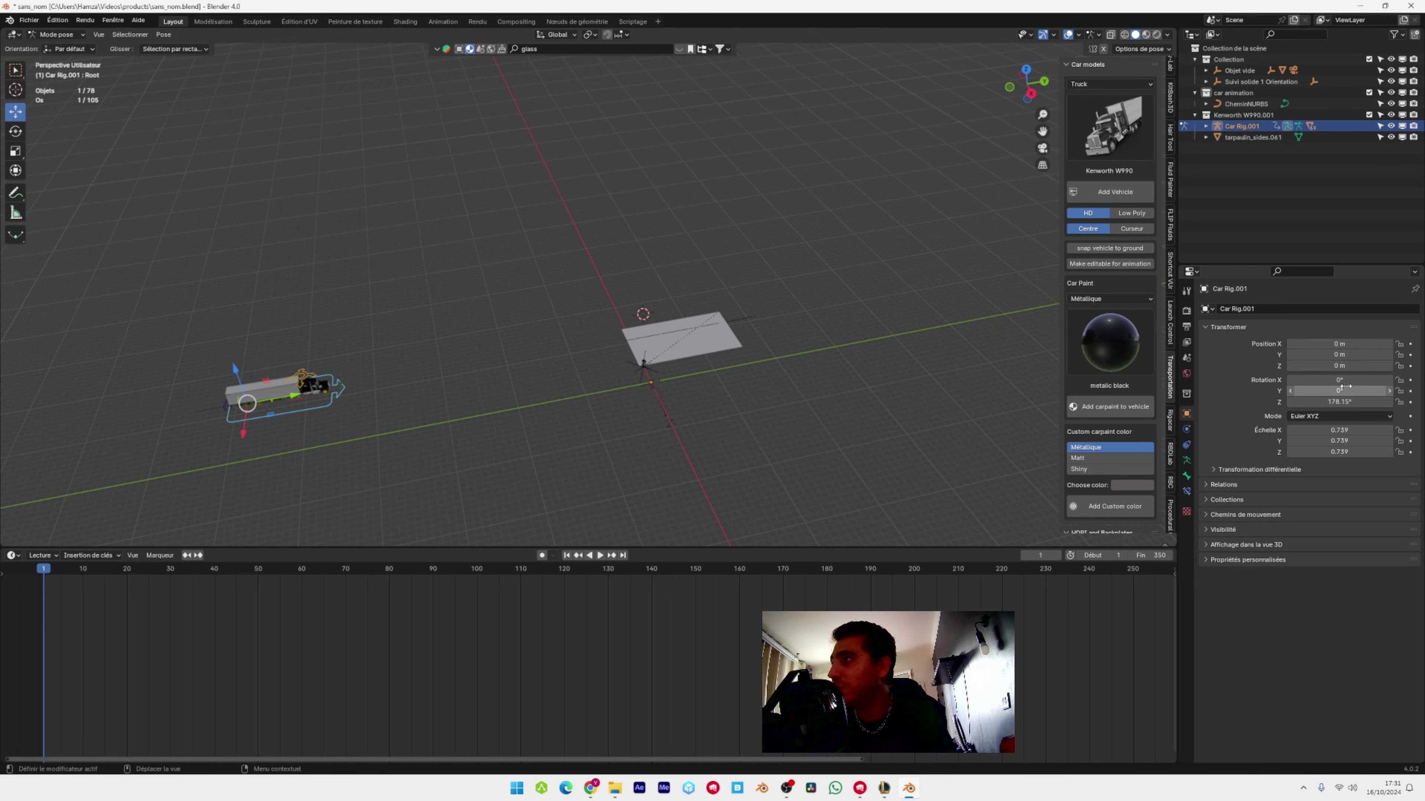
key("ctrl+s")
Try the -X, -Y and -Z options as forward axis (Axe vers l'avant) in the Root bone's Follow Path constraint
left_click(1335, 371)
left_click(1355, 372)
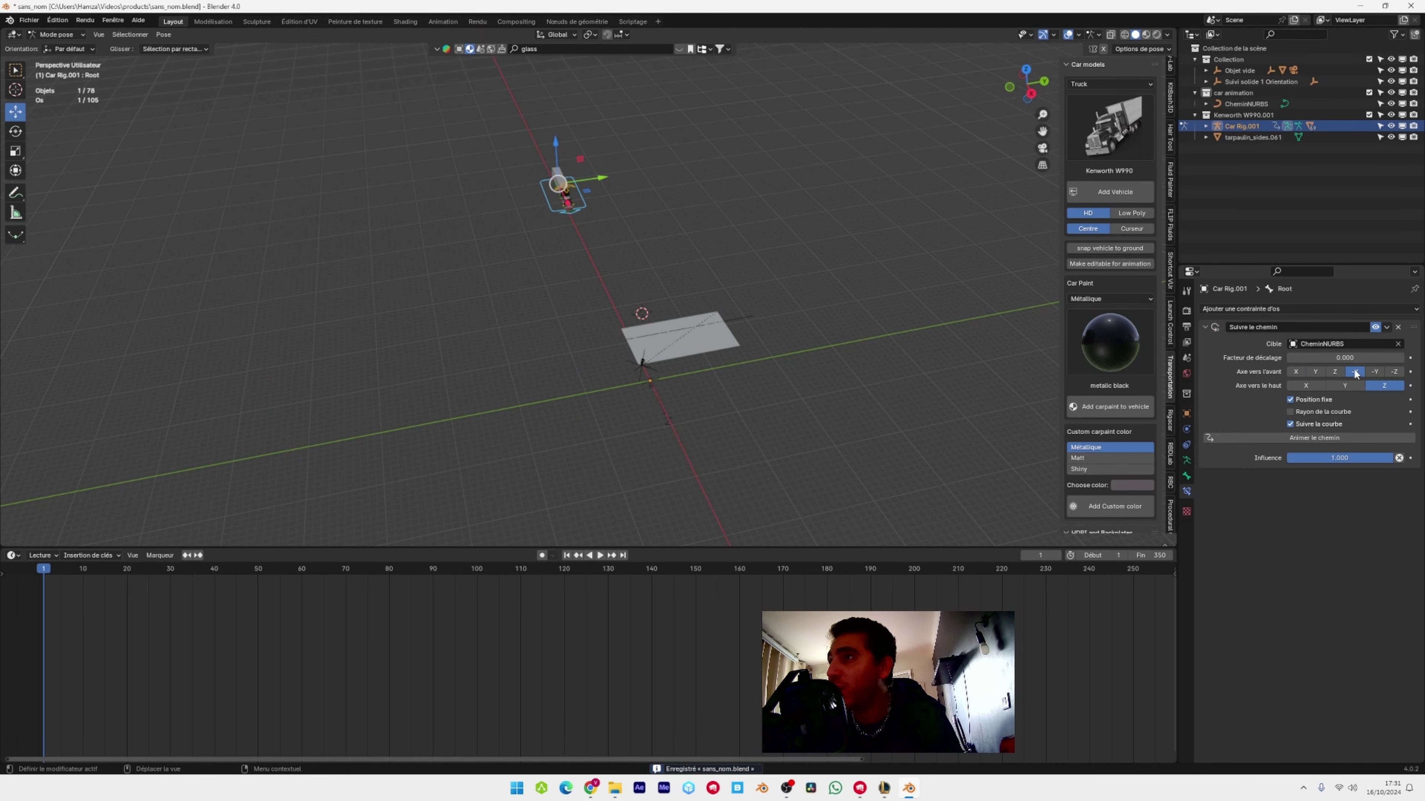
left_click(1375, 371)
left_click(1375, 371)
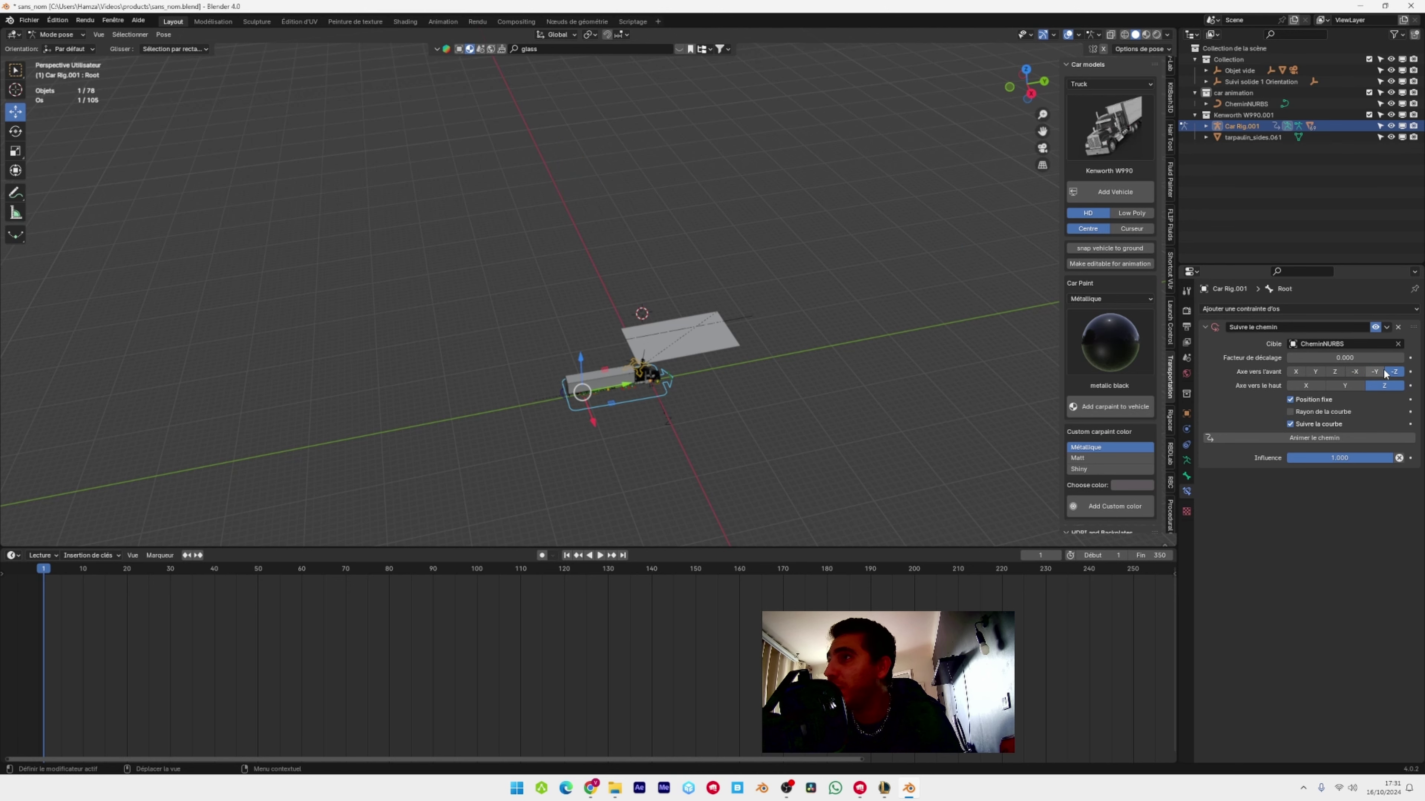
Try shifting the truck rig along X to about -10.2 m and inspect its placement beside the ground plane
left_click(1186, 414)
left_click_drag(1313, 344, 1217, 344)
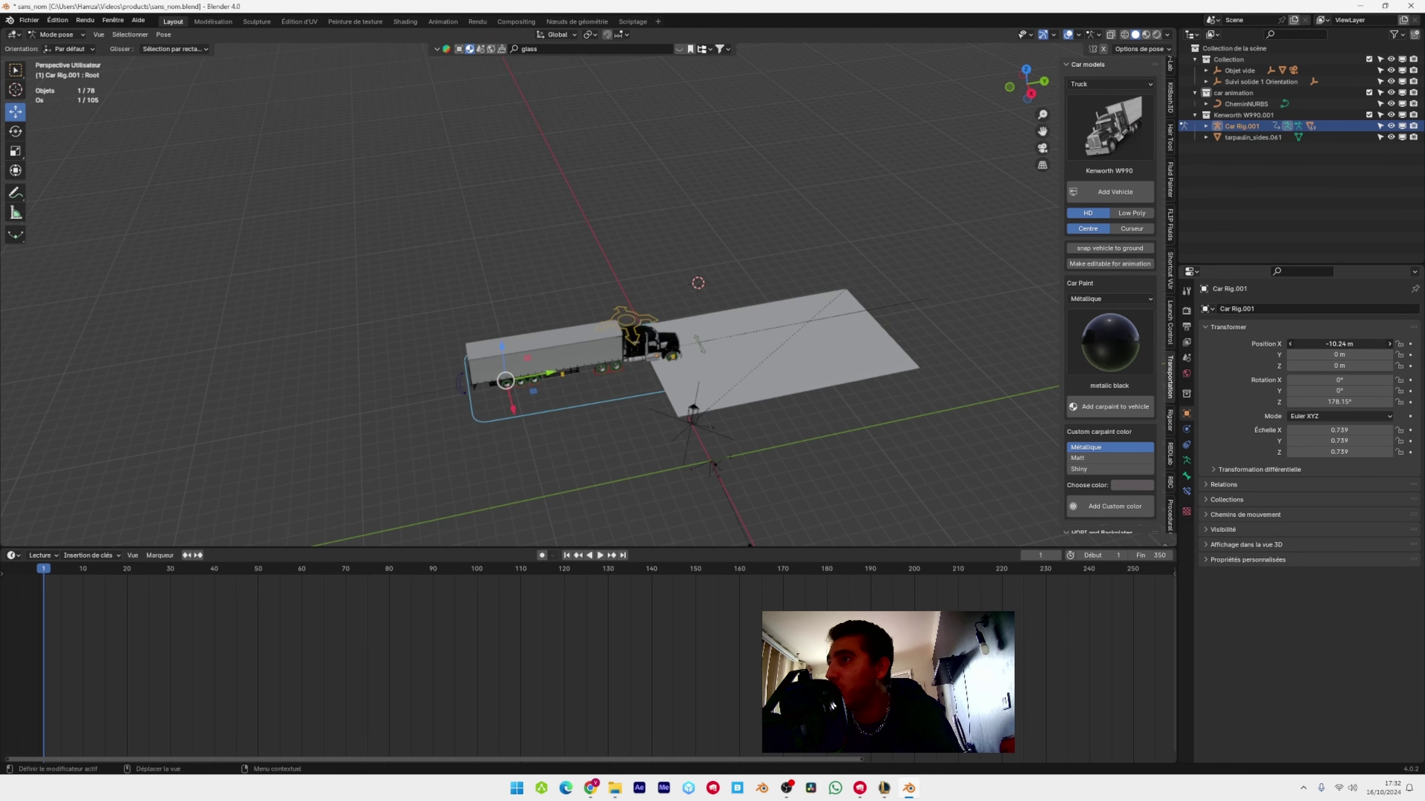
scroll(595, 266, "up", 4)
middle_click_drag(594, 266, 705, 313)
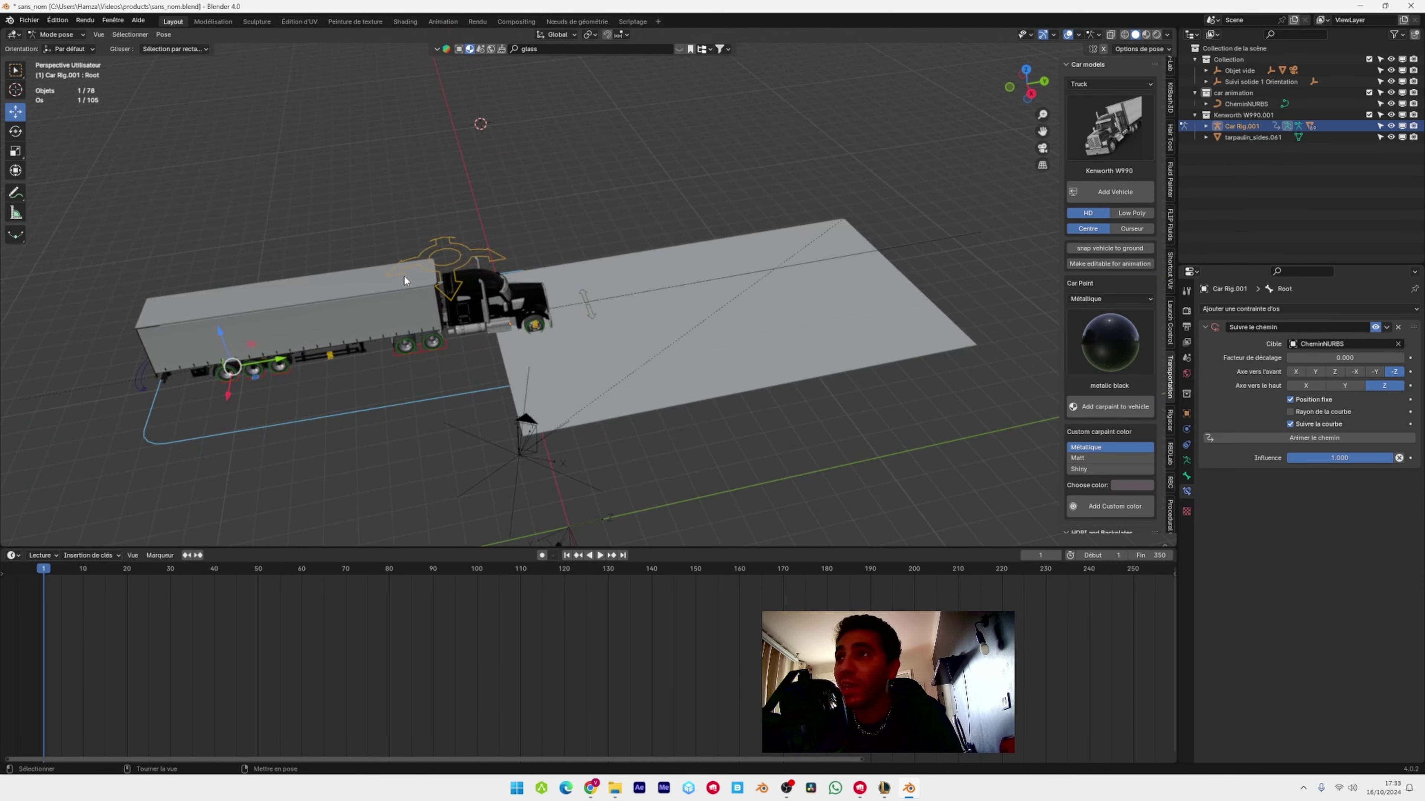
middle_click_drag(561, 359, 628, 372)
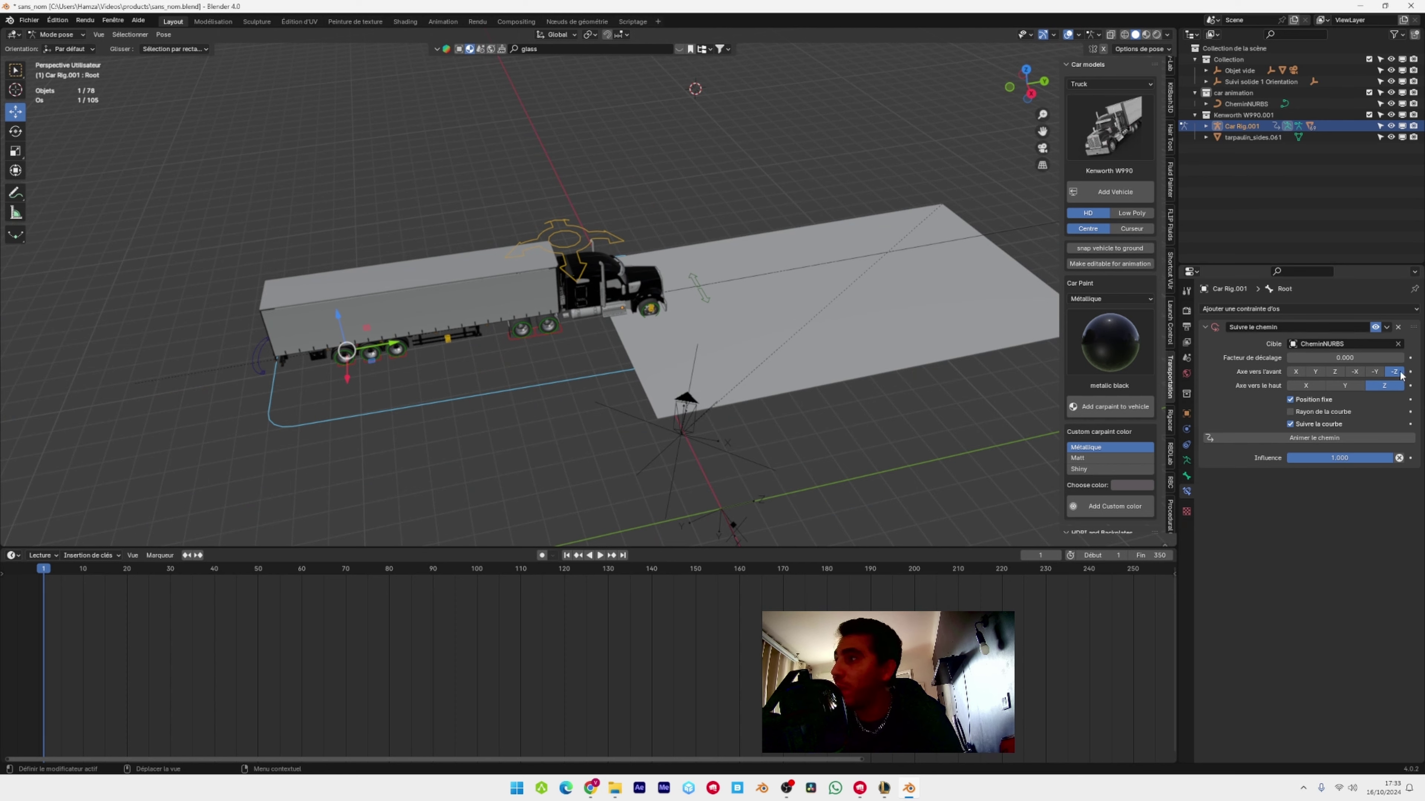
Set the Follow Path constraint's forward axis to Y and test its offset factor (Facteur de décalage)
left_click_drag(1357, 358, 1324, 358)
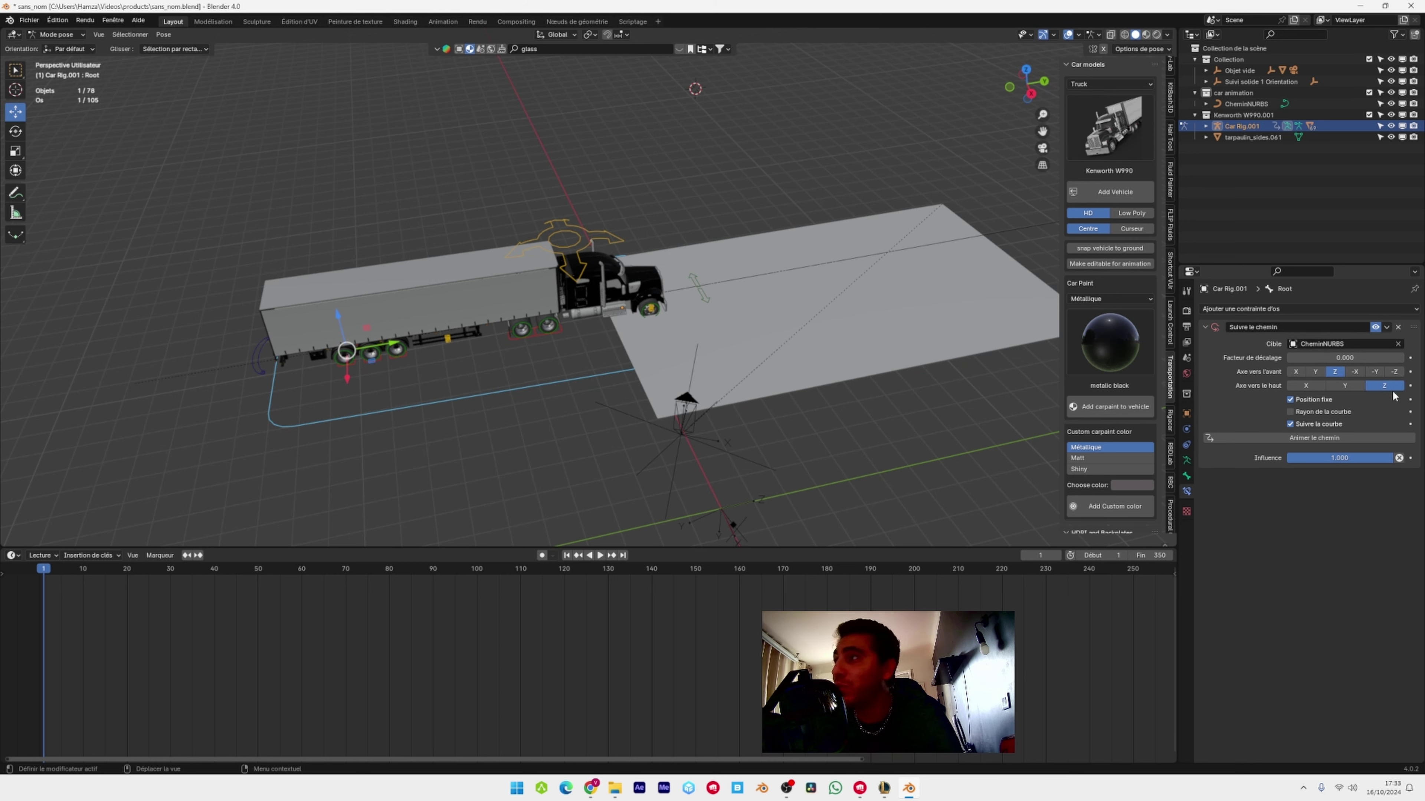
left_click(1314, 371)
scroll(592, 355, "down", 7)
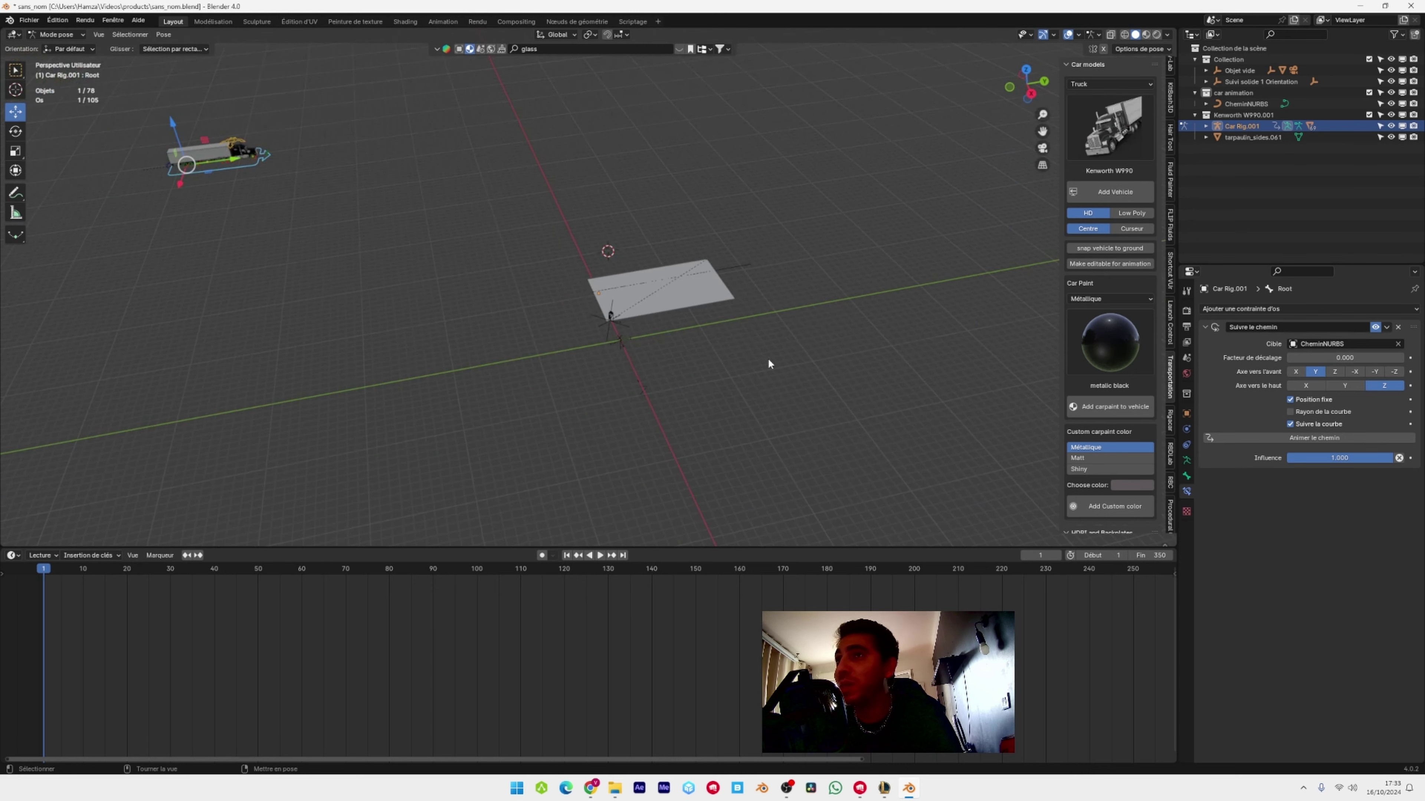
mouse_move(1327, 361)
left_mouse_down()
mouse_move(1402, 361)
mouse_move(1324, 361)
left_mouse_up()
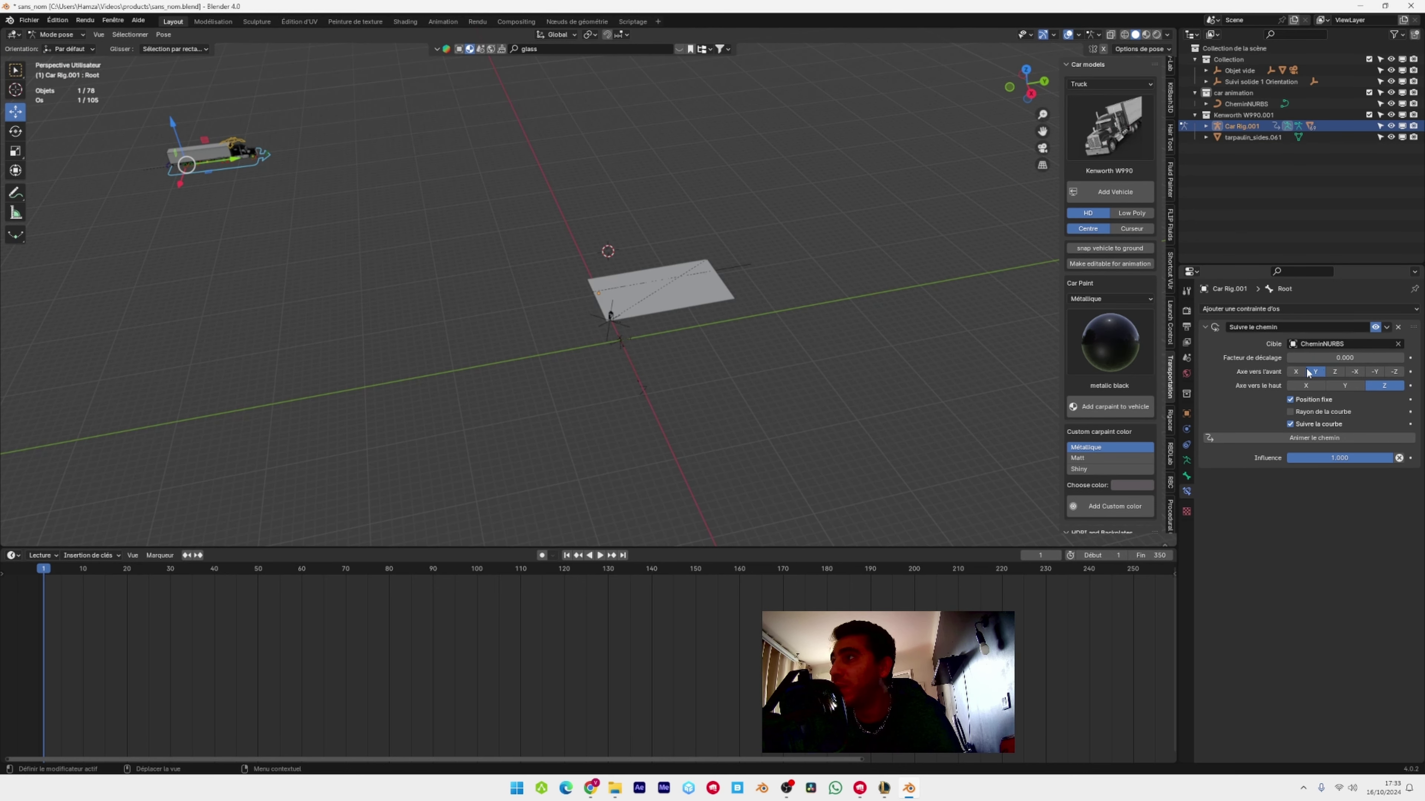
Set the truck rig's X location to 0 m and slide it along Y to about 8.4 m
left_click(1186, 414)
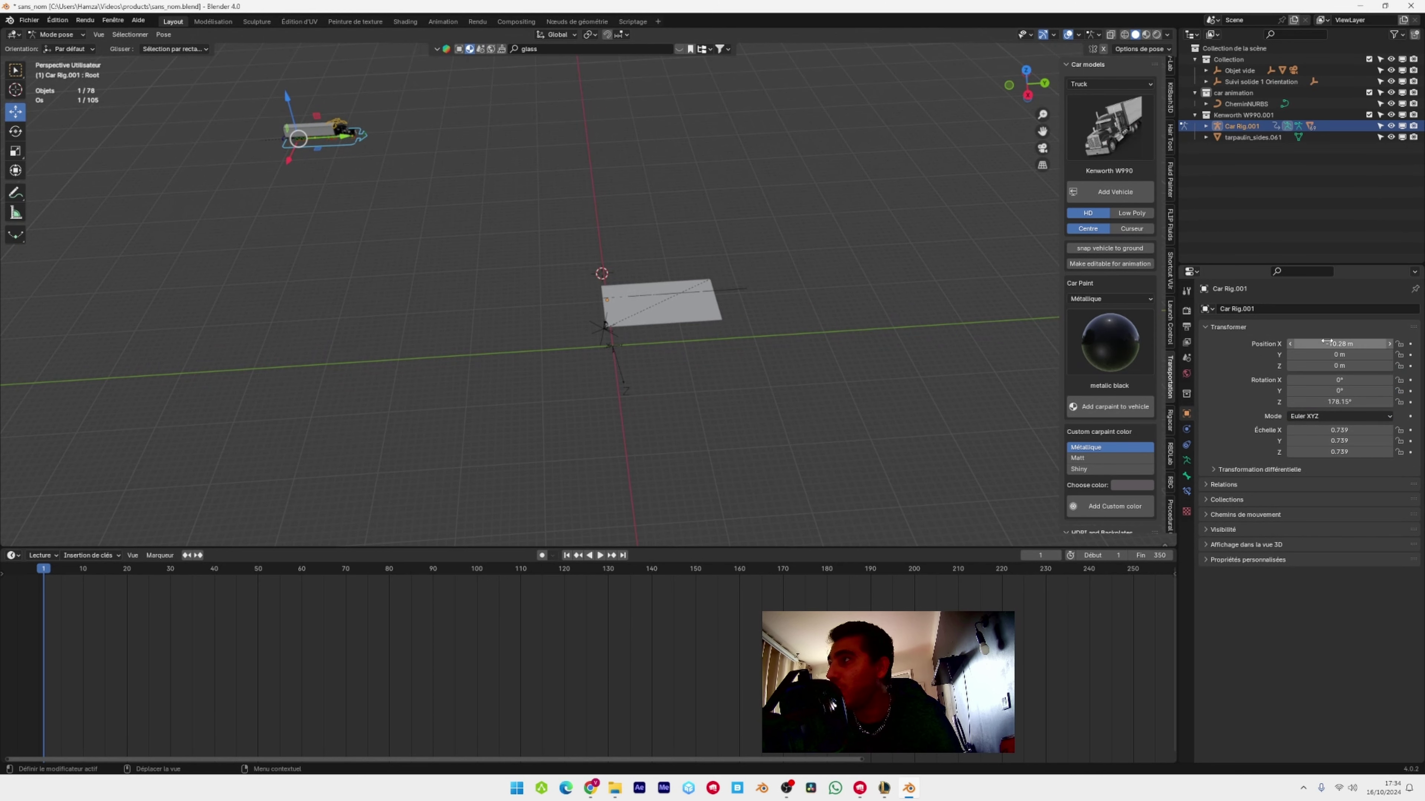
left_click_drag(1326, 344, 1369, 354)
type("0")
key("Return")
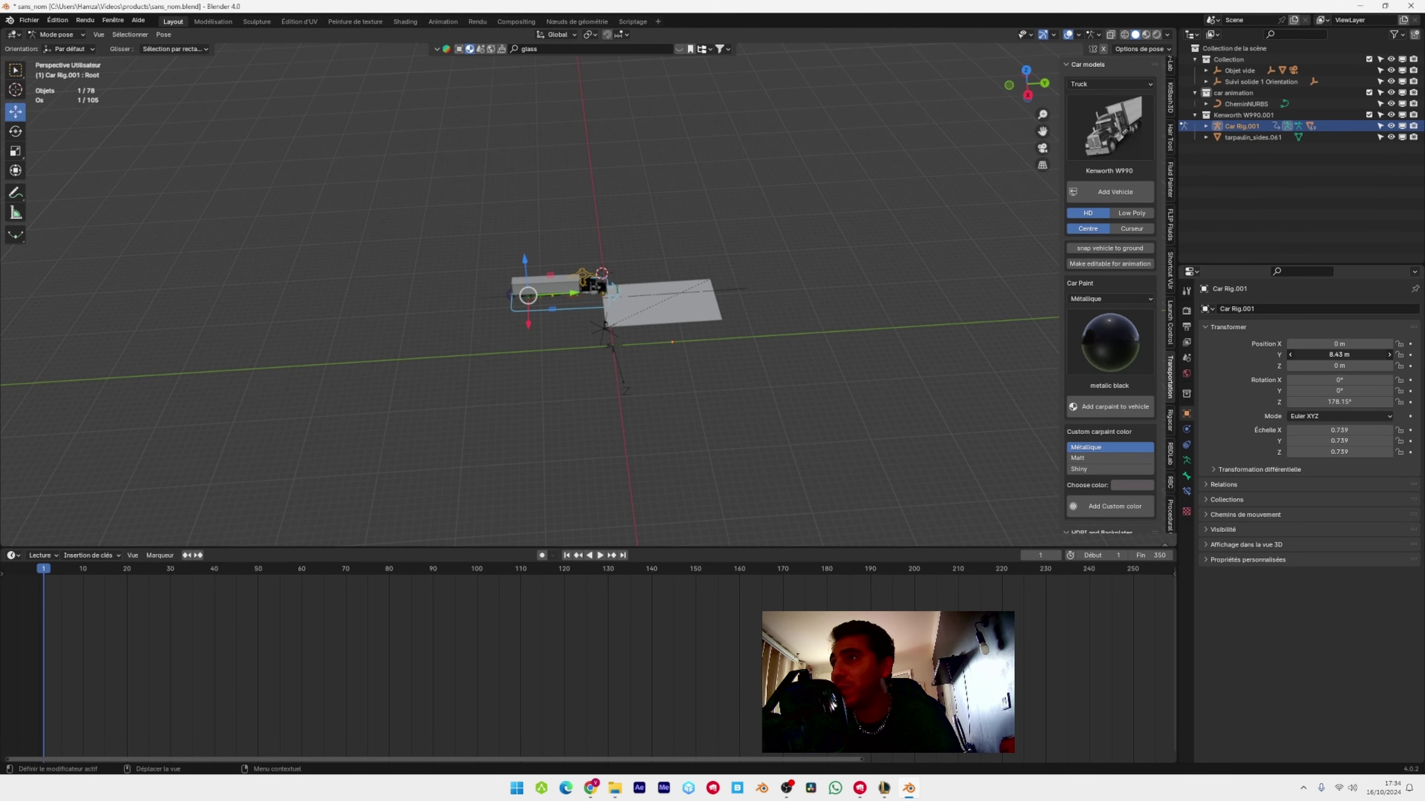
scroll(460, 231, "up", 5)
middle_click_drag(460, 231, 527, 256)
Test the offset factor in the camera view and adjust the rig's location to about X 0.26 m, Y 10.26 m
left_click(1186, 492)
left_click_drag(1329, 358, 1410, 358)
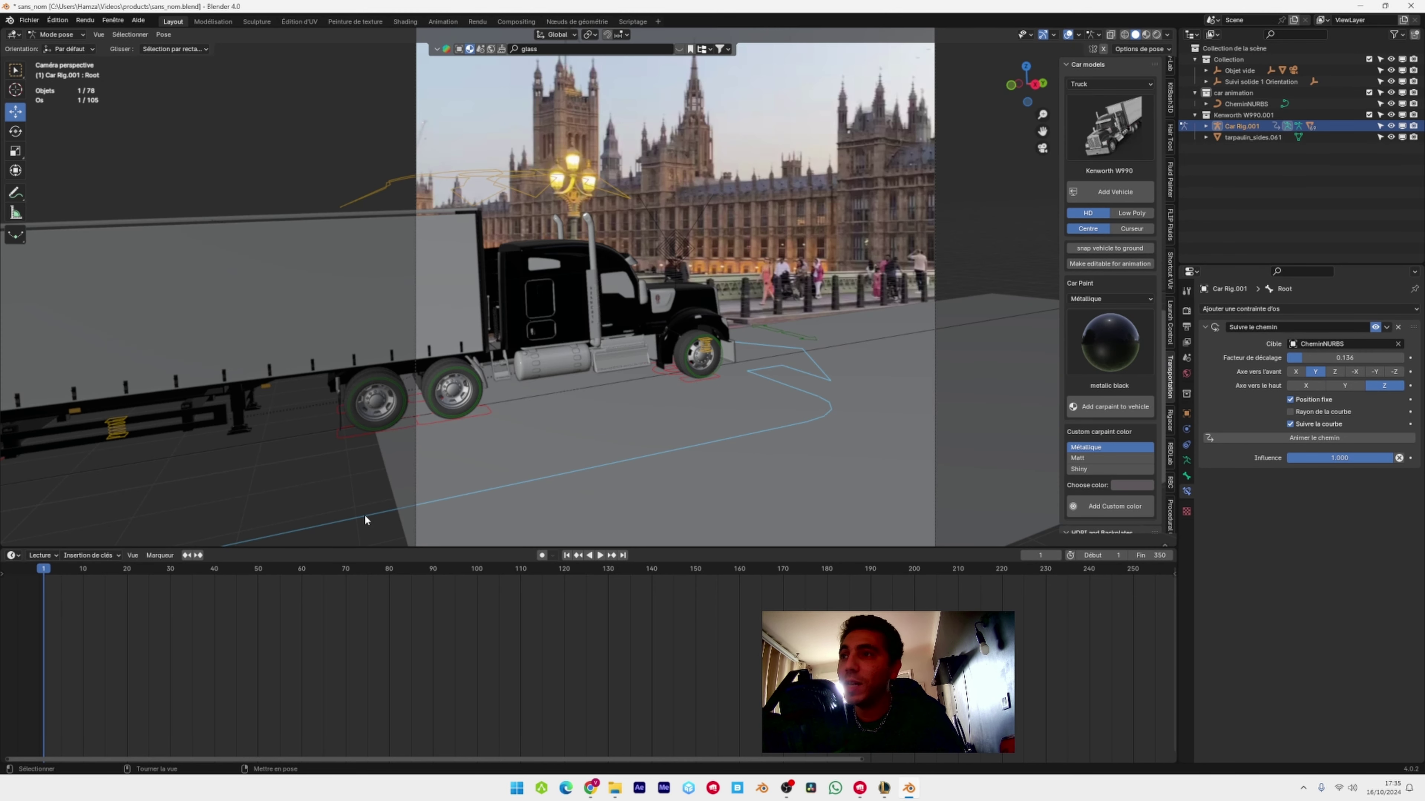
left_click_drag(1323, 362, 1314, 362)
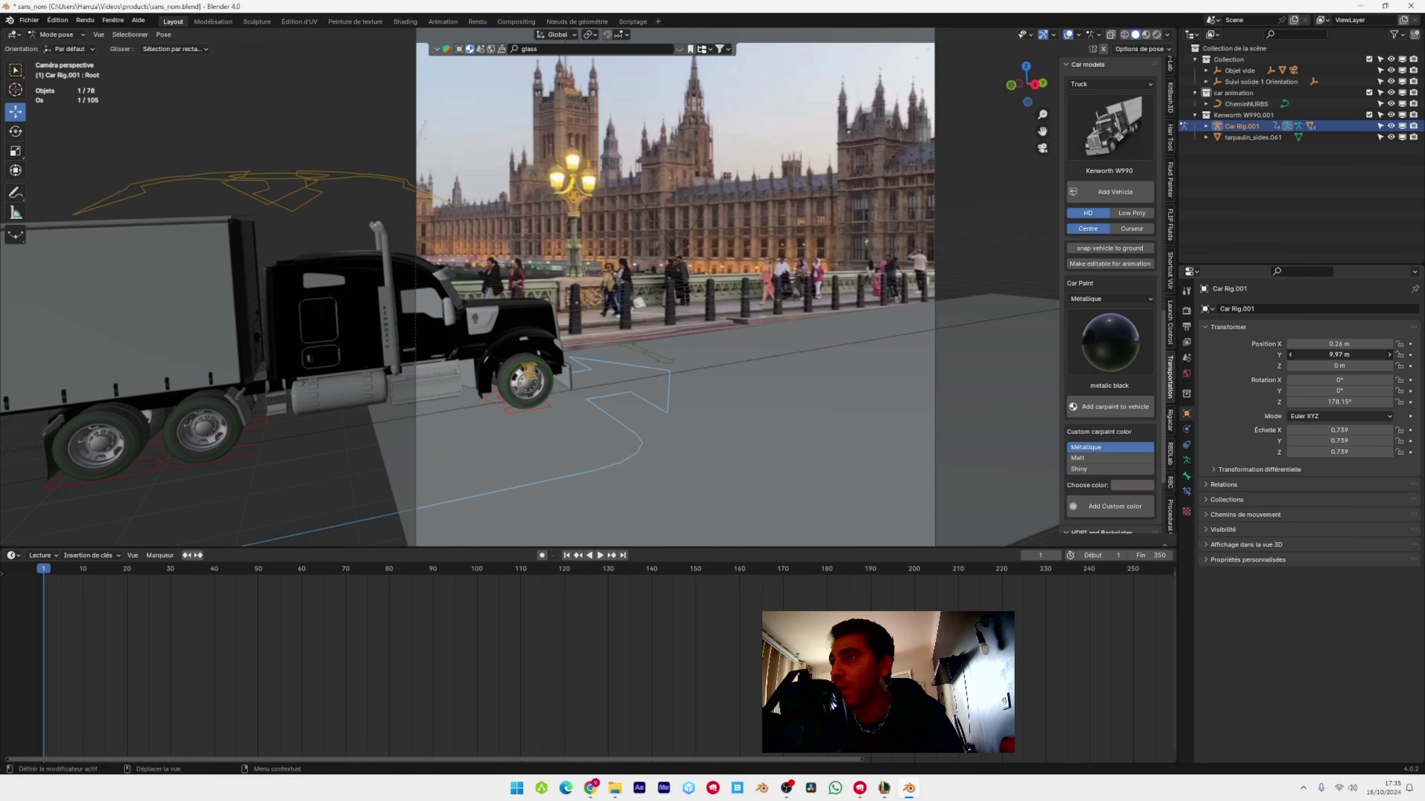
left_click_drag(1340, 355, 1386, 355)
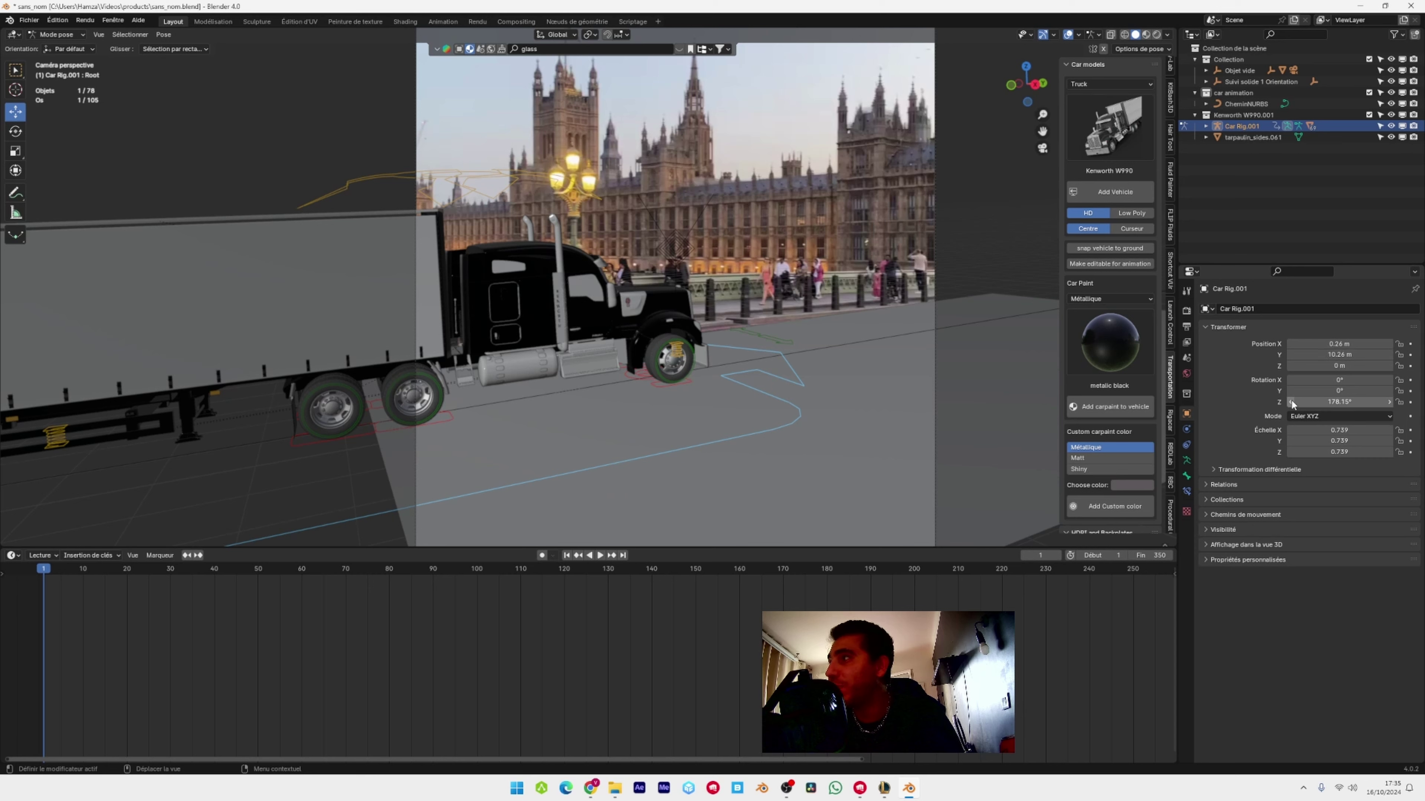
Keyframe the Follow Path offset factor at 0 on frame 1 and at 0.333 on frame 157
left_click(1187, 492)
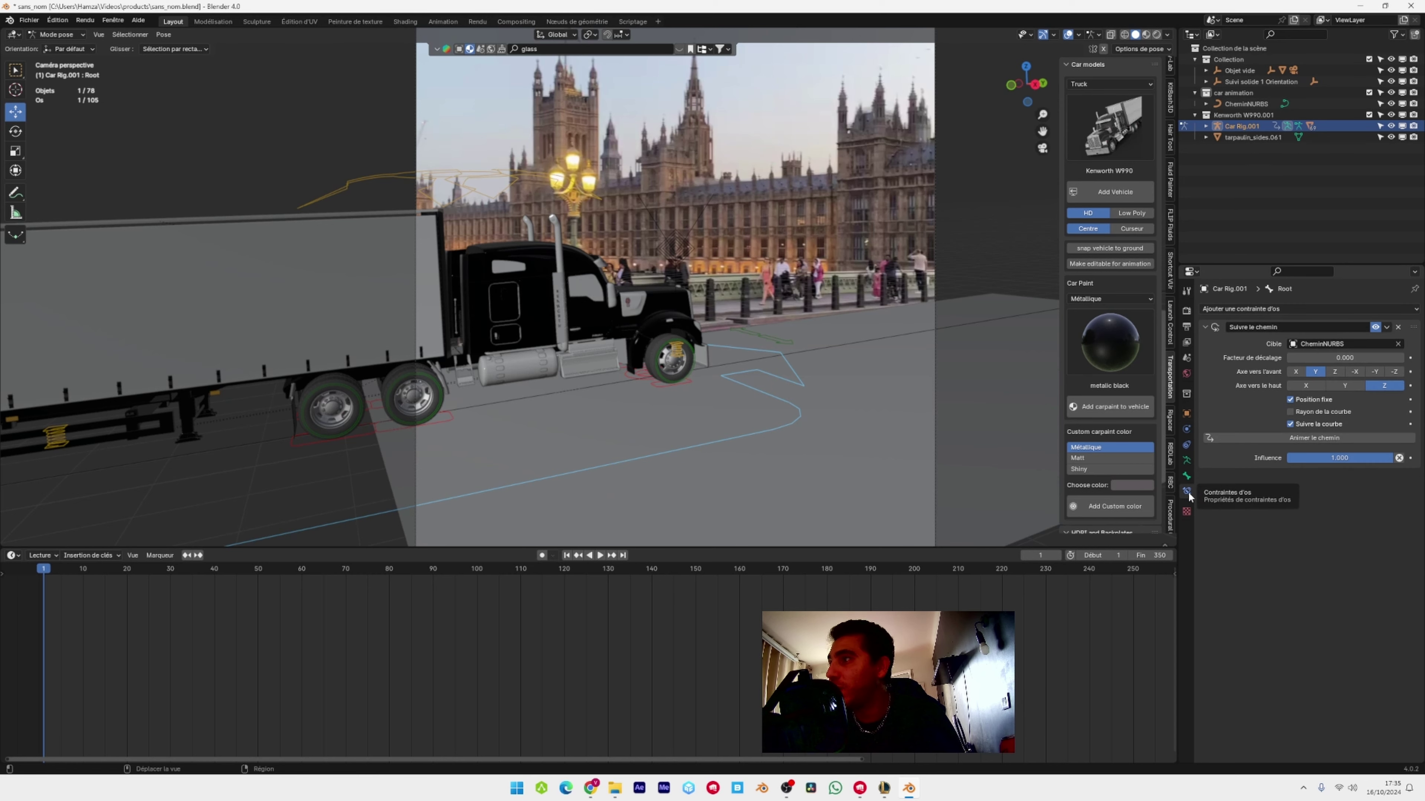
left_click(1412, 358)
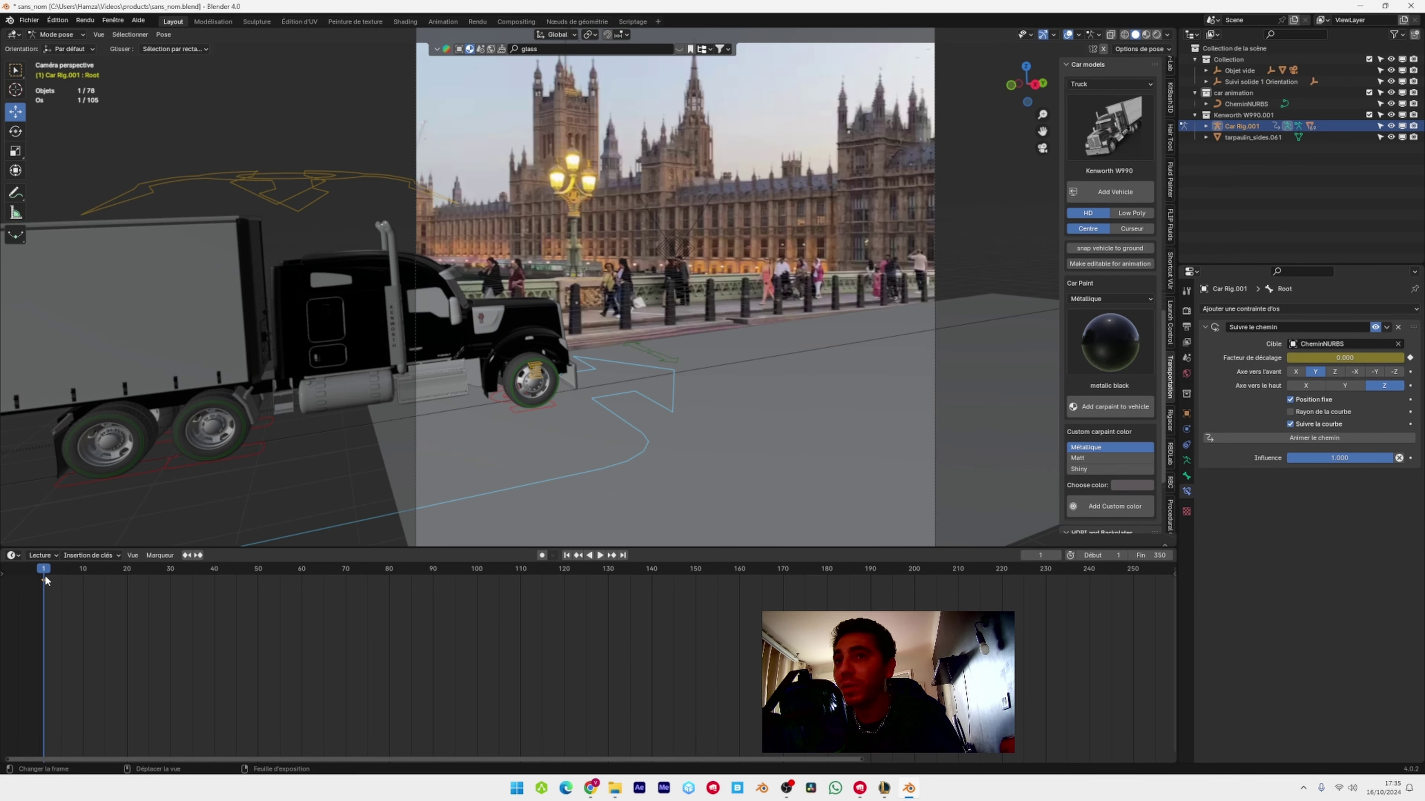
key("space")
left_click_drag(95, 575, 726, 578)
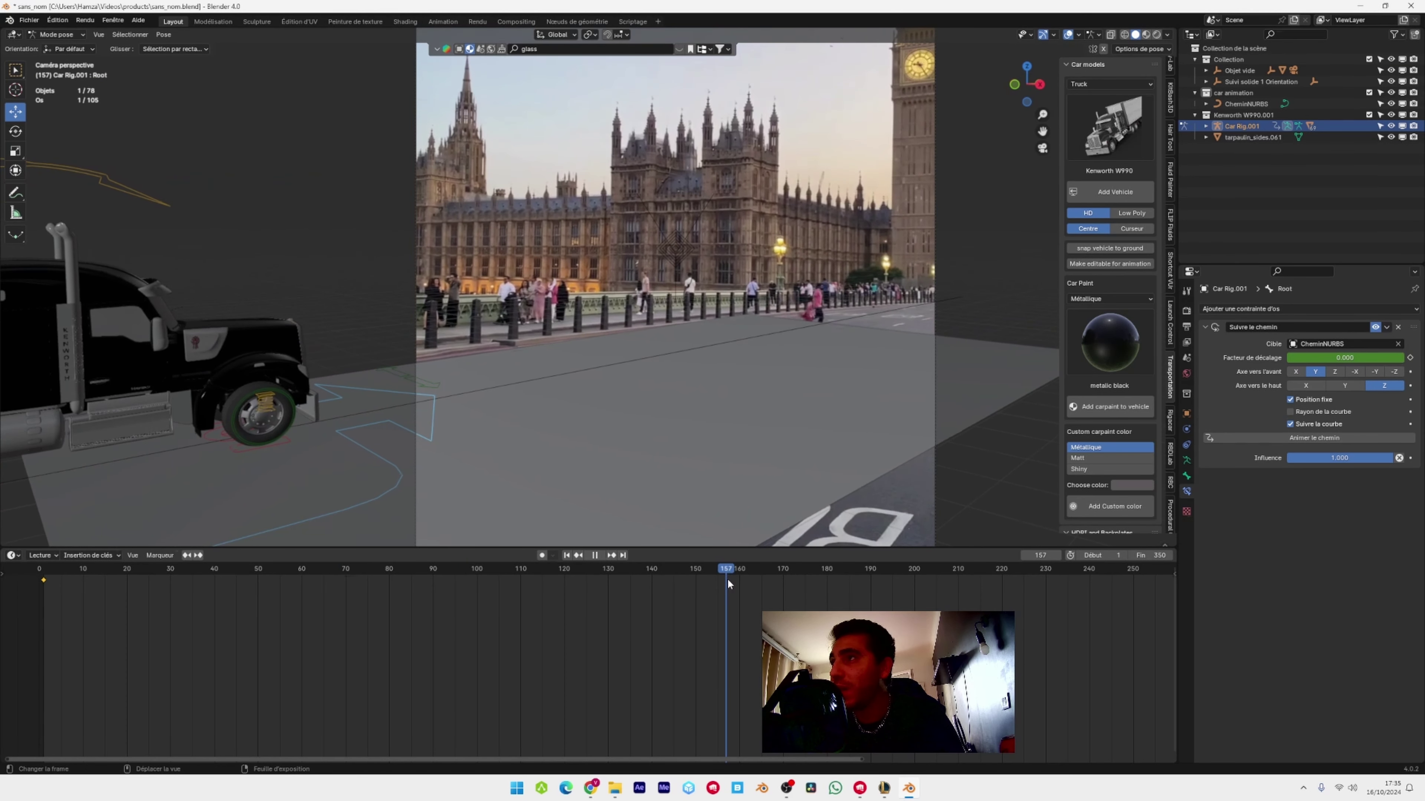
left_click_drag(1307, 358, 1357, 358)
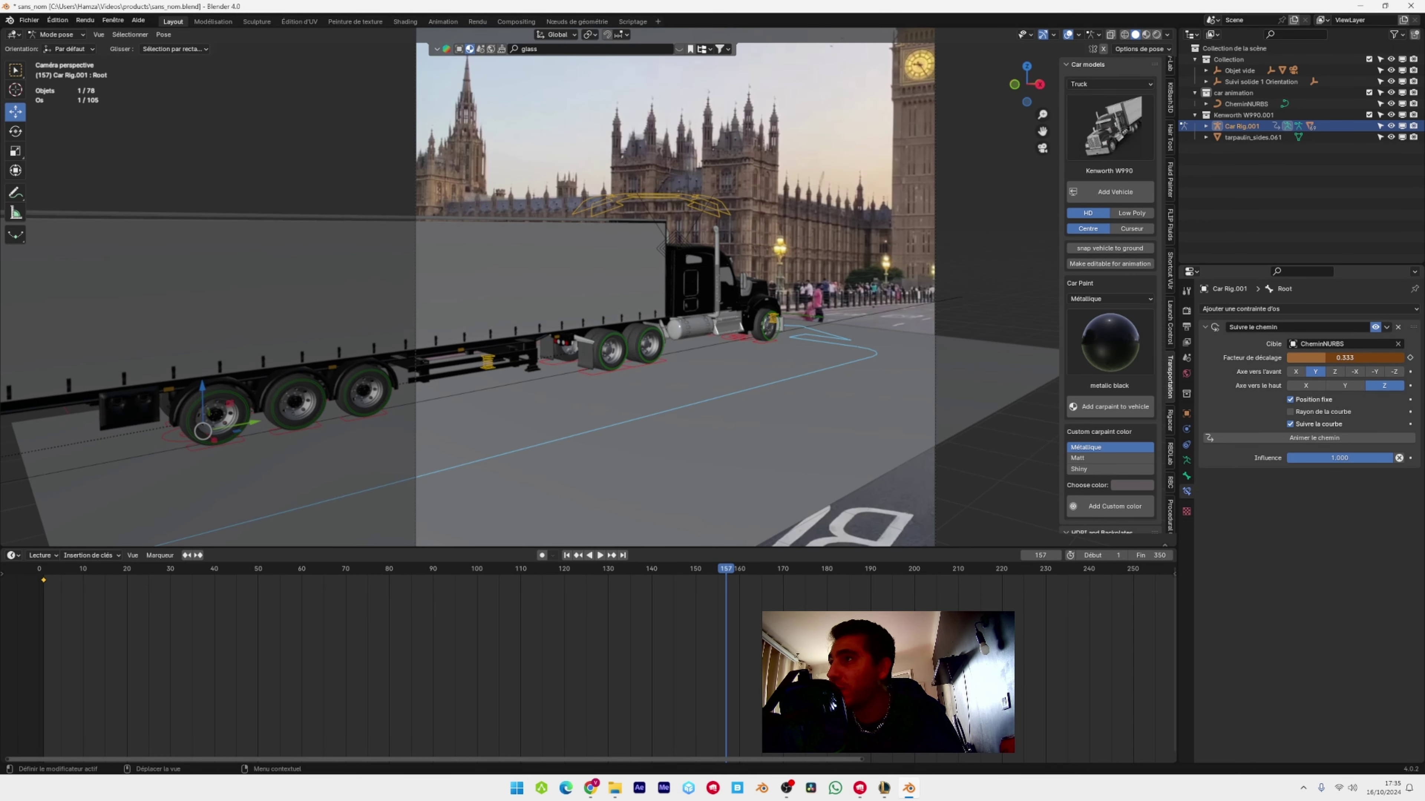
key("i")
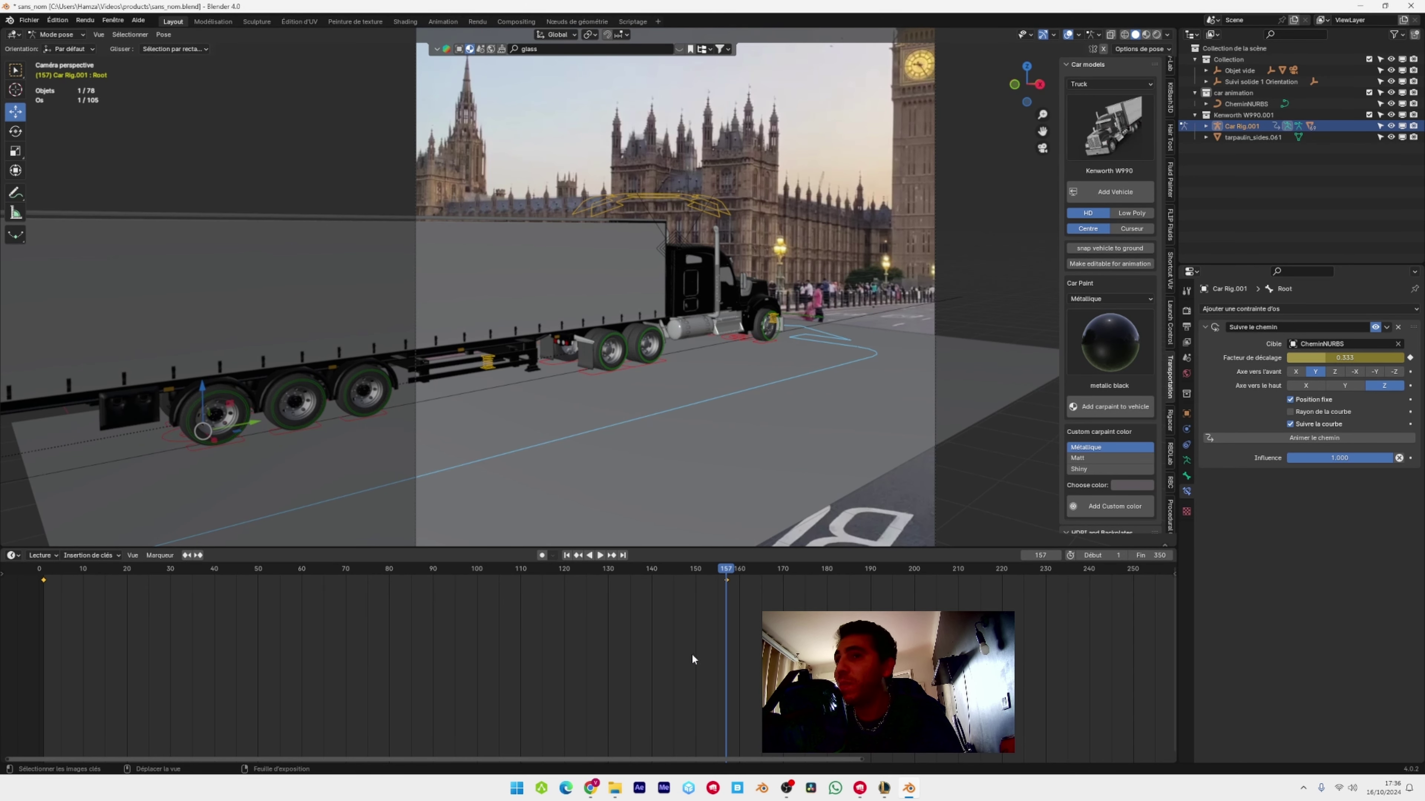
Keyframe the offset factor on frame 182 and scrub through the remaining frames of the shot
left_click_drag(723, 570, 787, 574)
key("space")
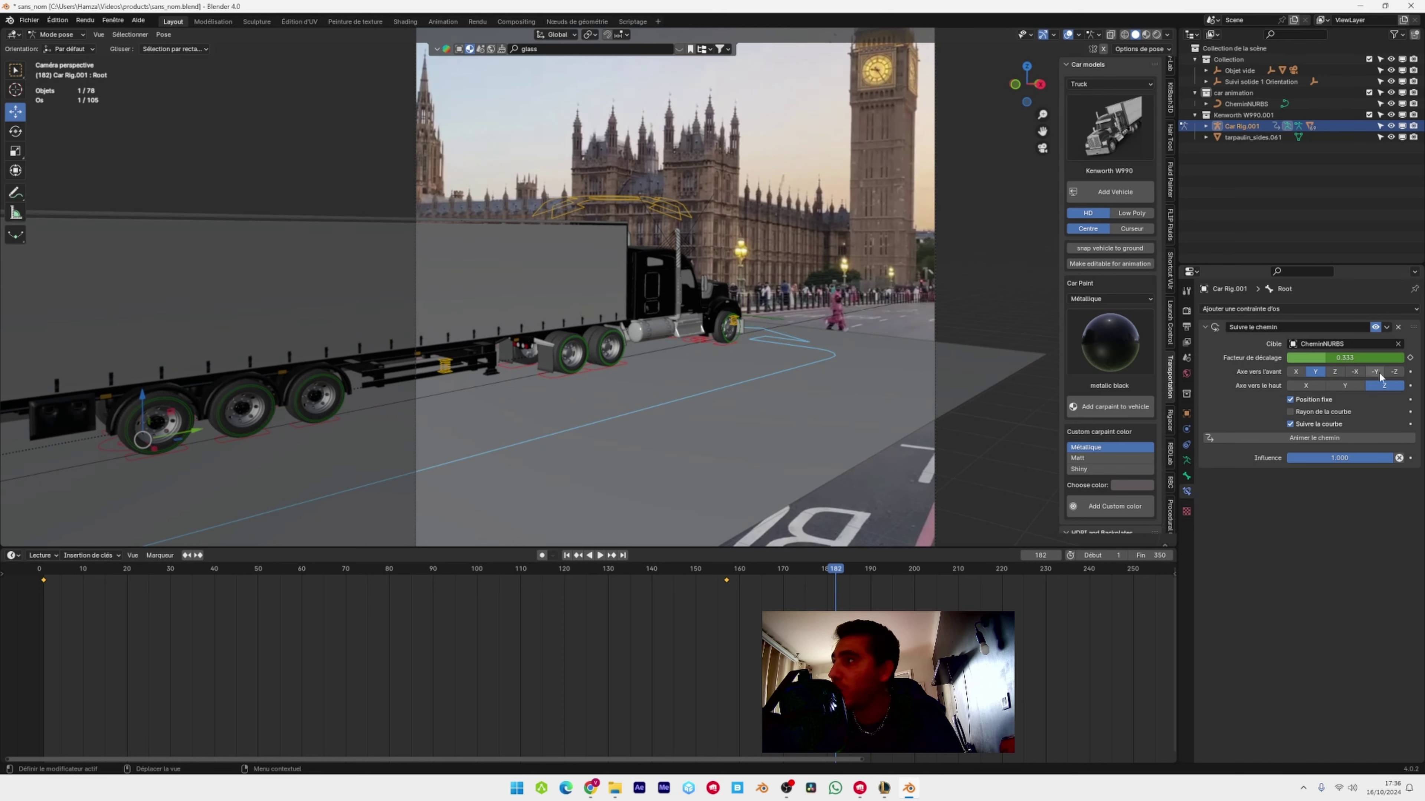
left_click(1410, 358)
left_click_drag(825, 580, 1097, 578)
scroll(1097, 578, "down", 3)
left_click_drag(884, 571, 919, 578)
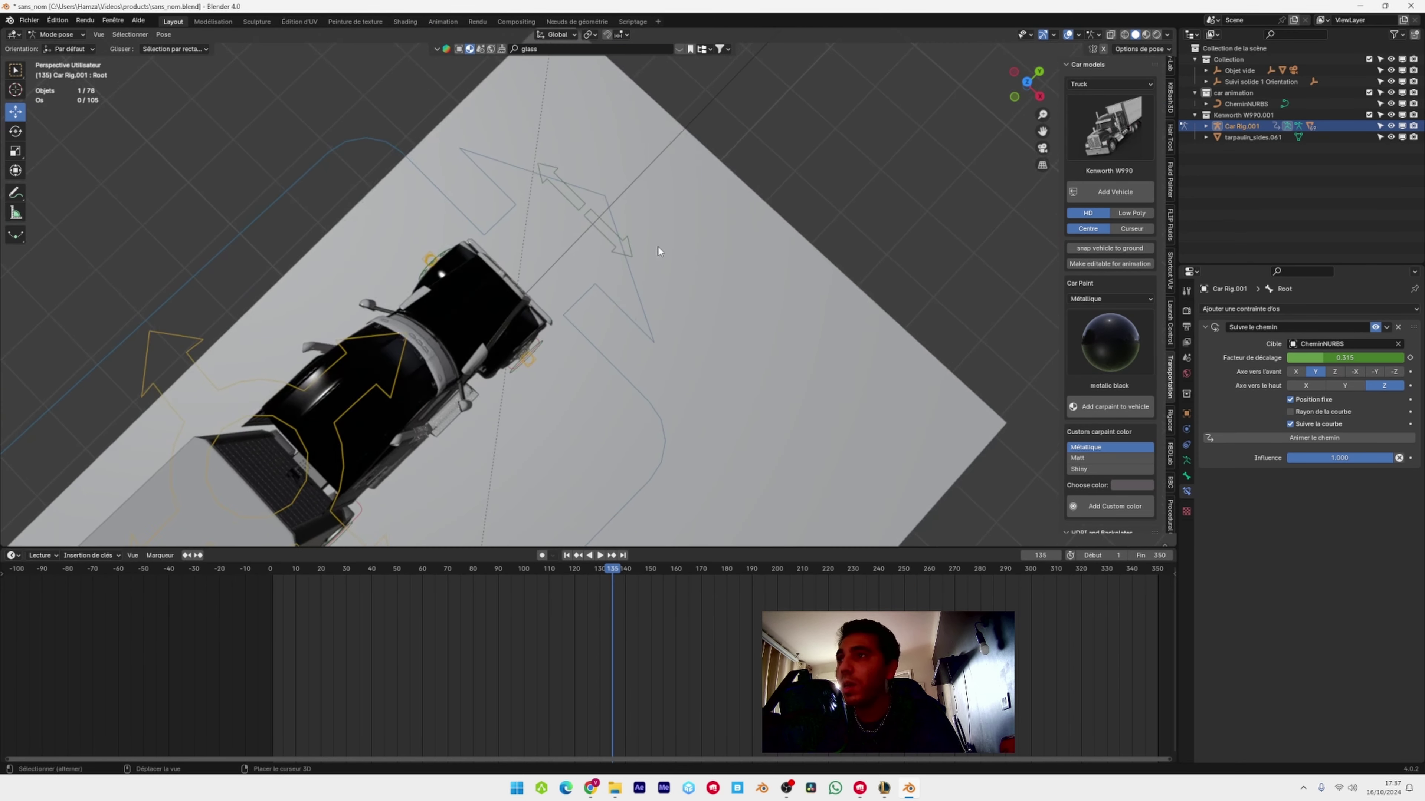
Review the truck's position and motion along the path from several angles while scrubbing the timeline
middle_click_drag(657, 245, 499, 300)
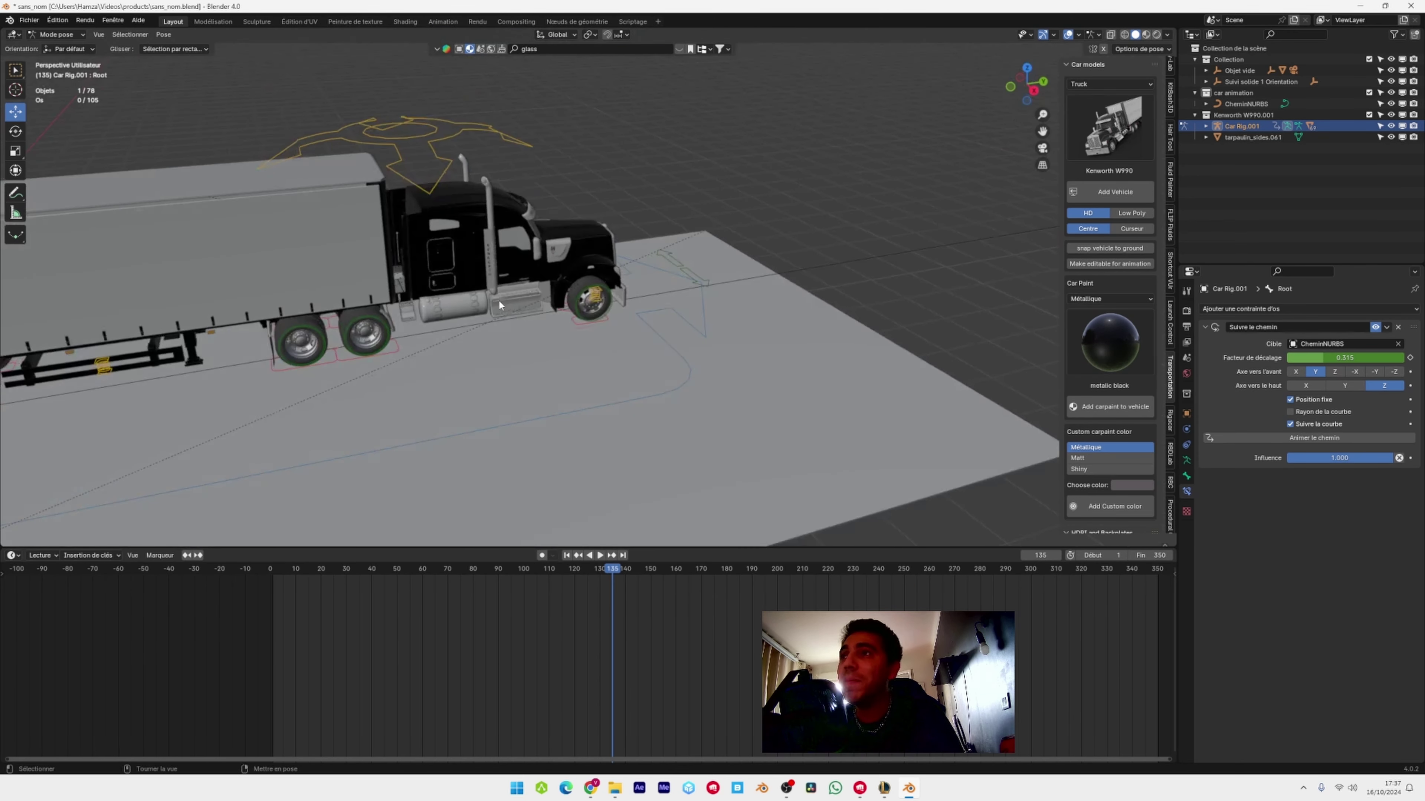
scroll(531, 275, "up", 6)
key("space")
left_click_drag(612, 572, 680, 607)
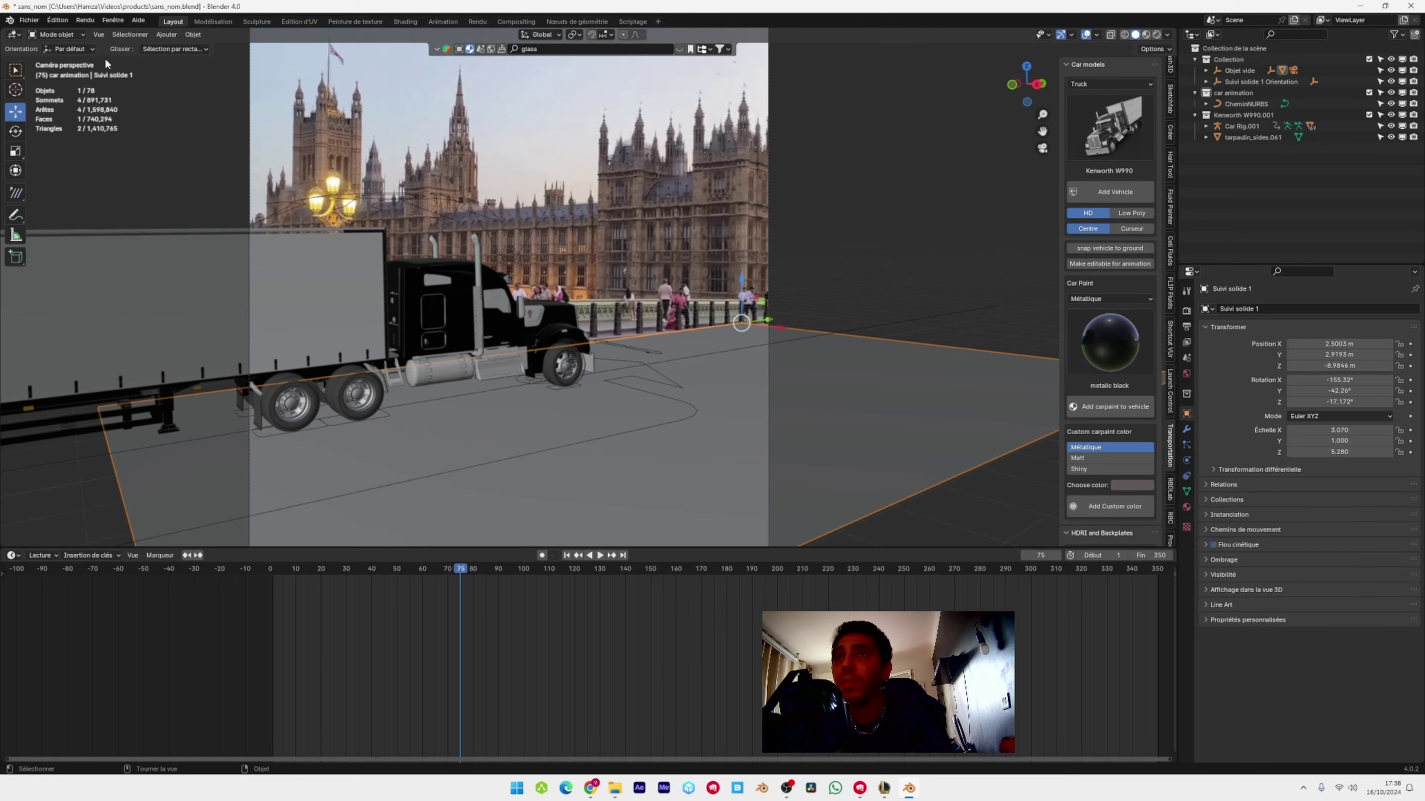
Extend the ground plane Suivi solide 1 down the road by moving its far edge outward in Edit Mode, and return to Object Mode
left_click(70, 34)
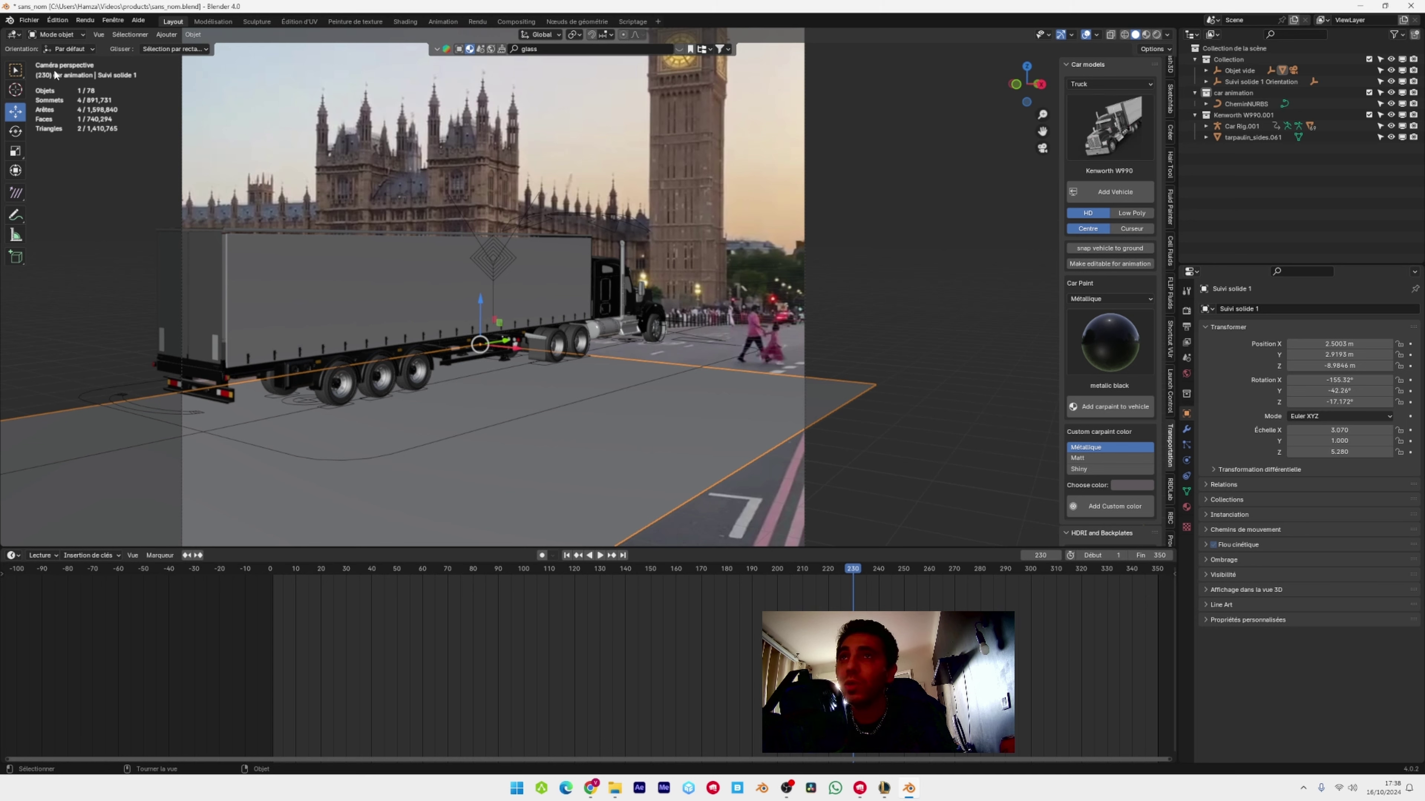
left_click(56, 34)
key("alt+a")
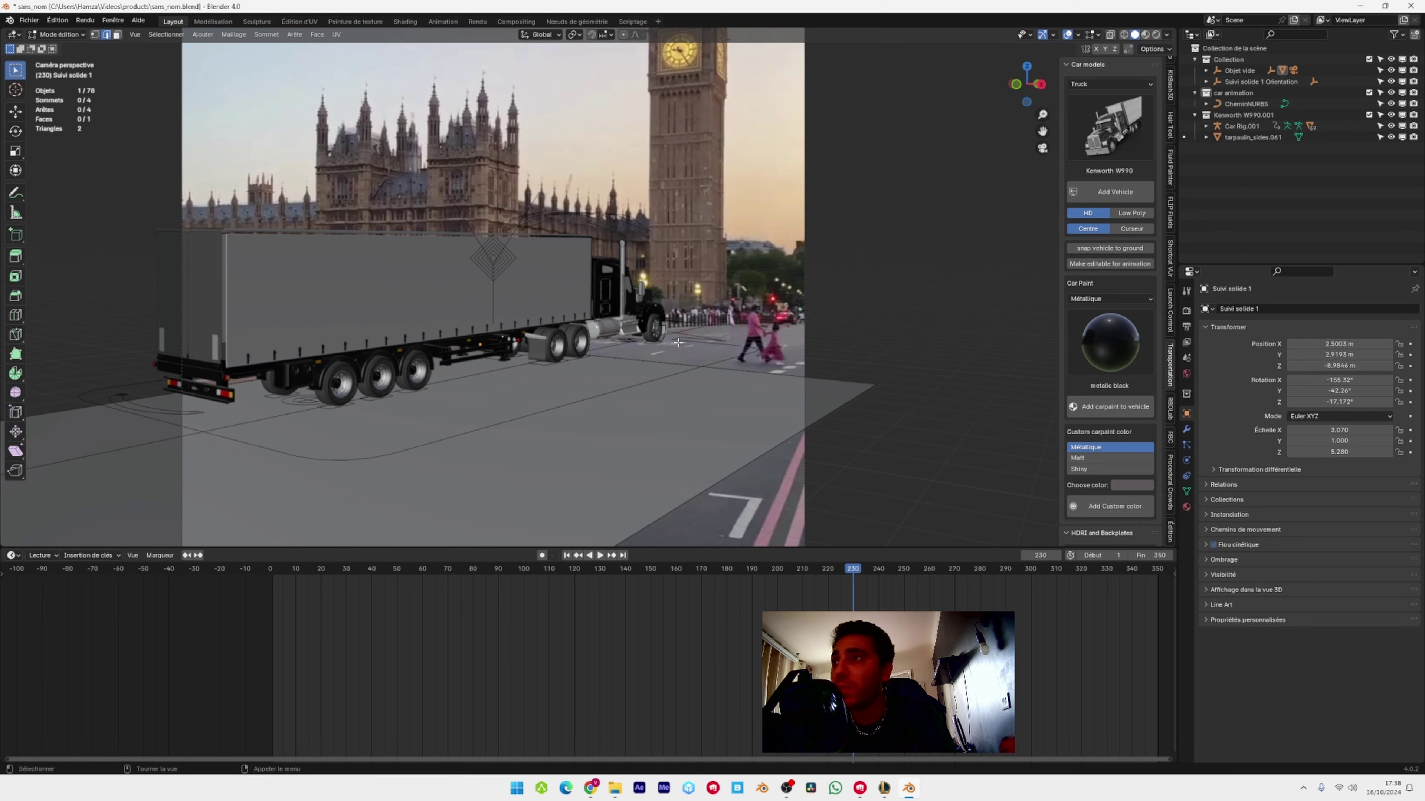
left_click(16, 113)
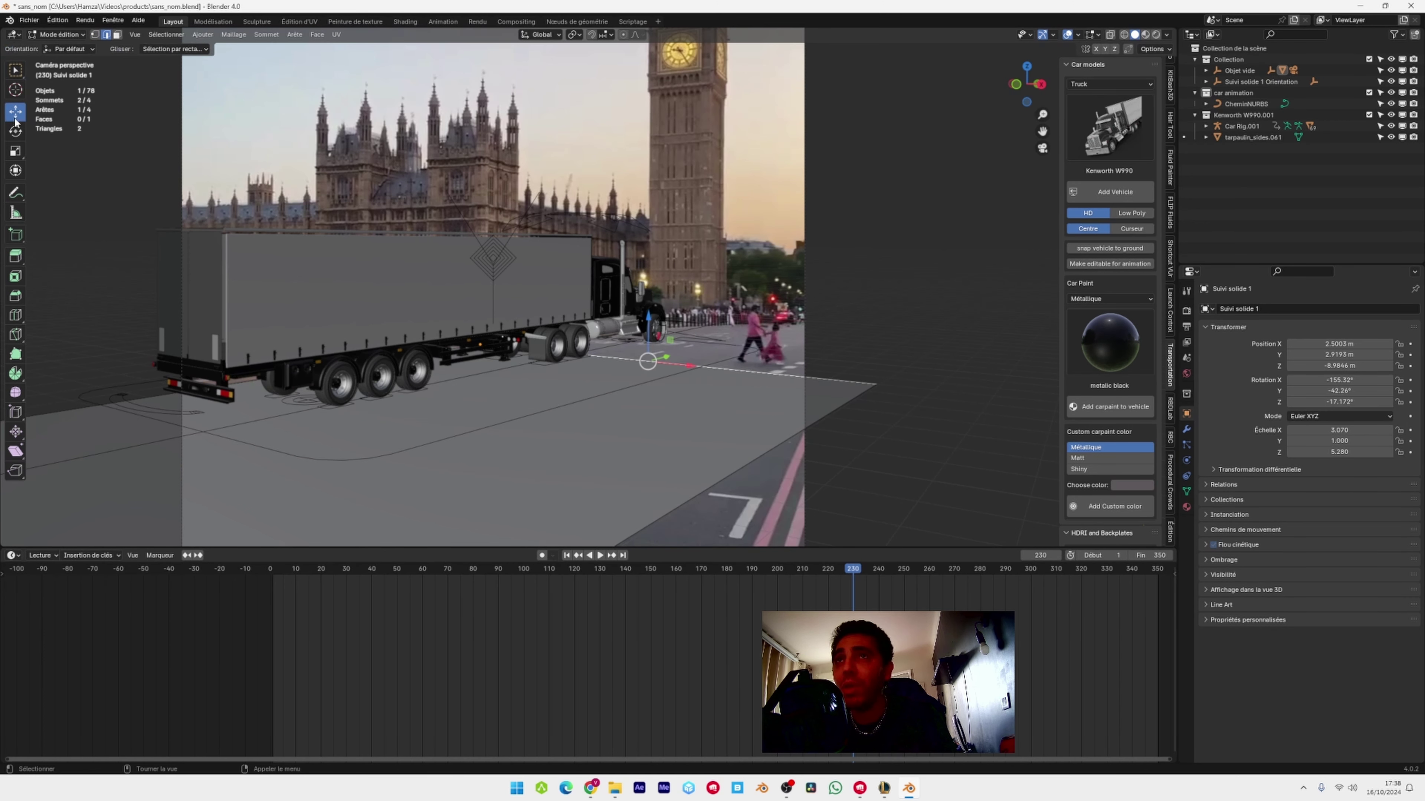
left_click_drag(665, 356, 778, 324)
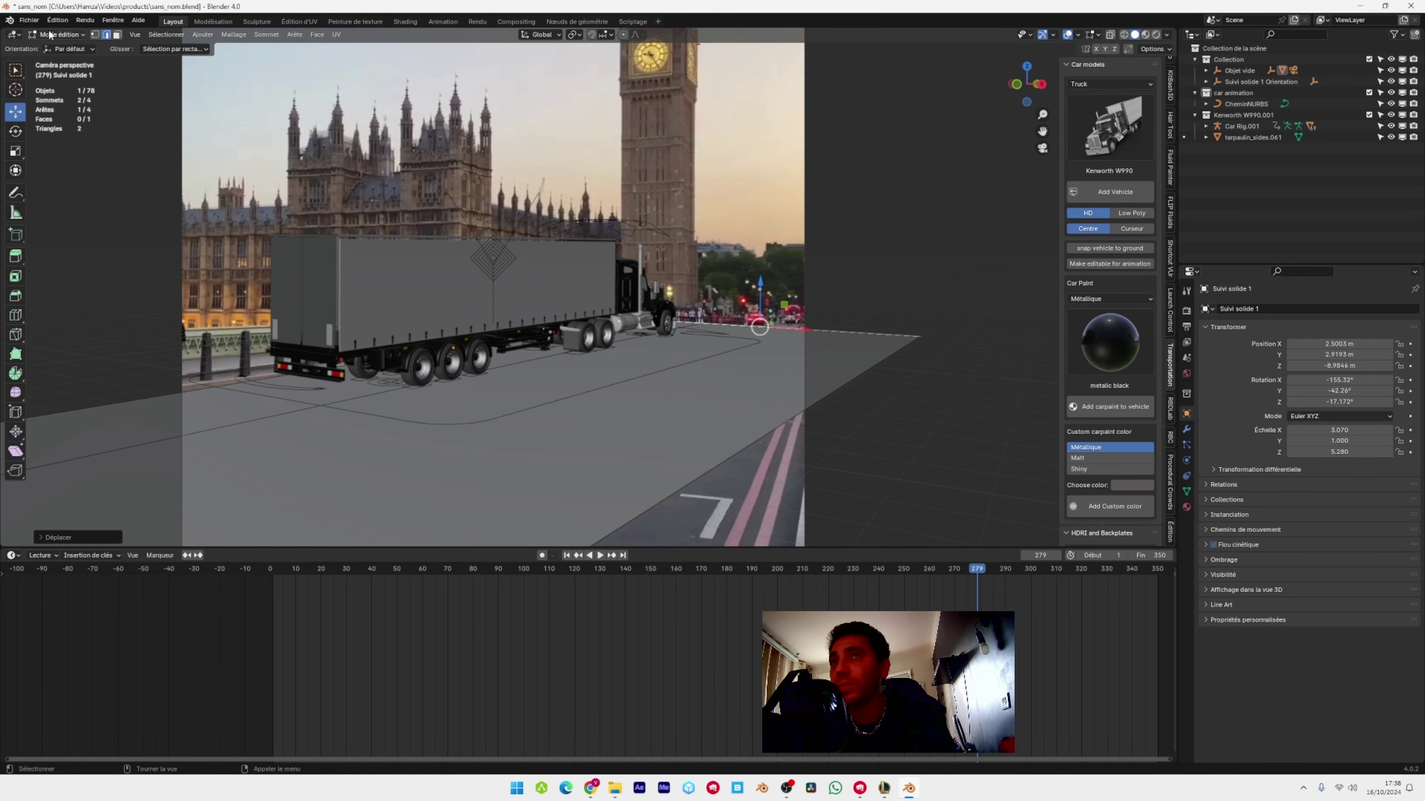
left_click(49, 35)
left_click(56, 48)
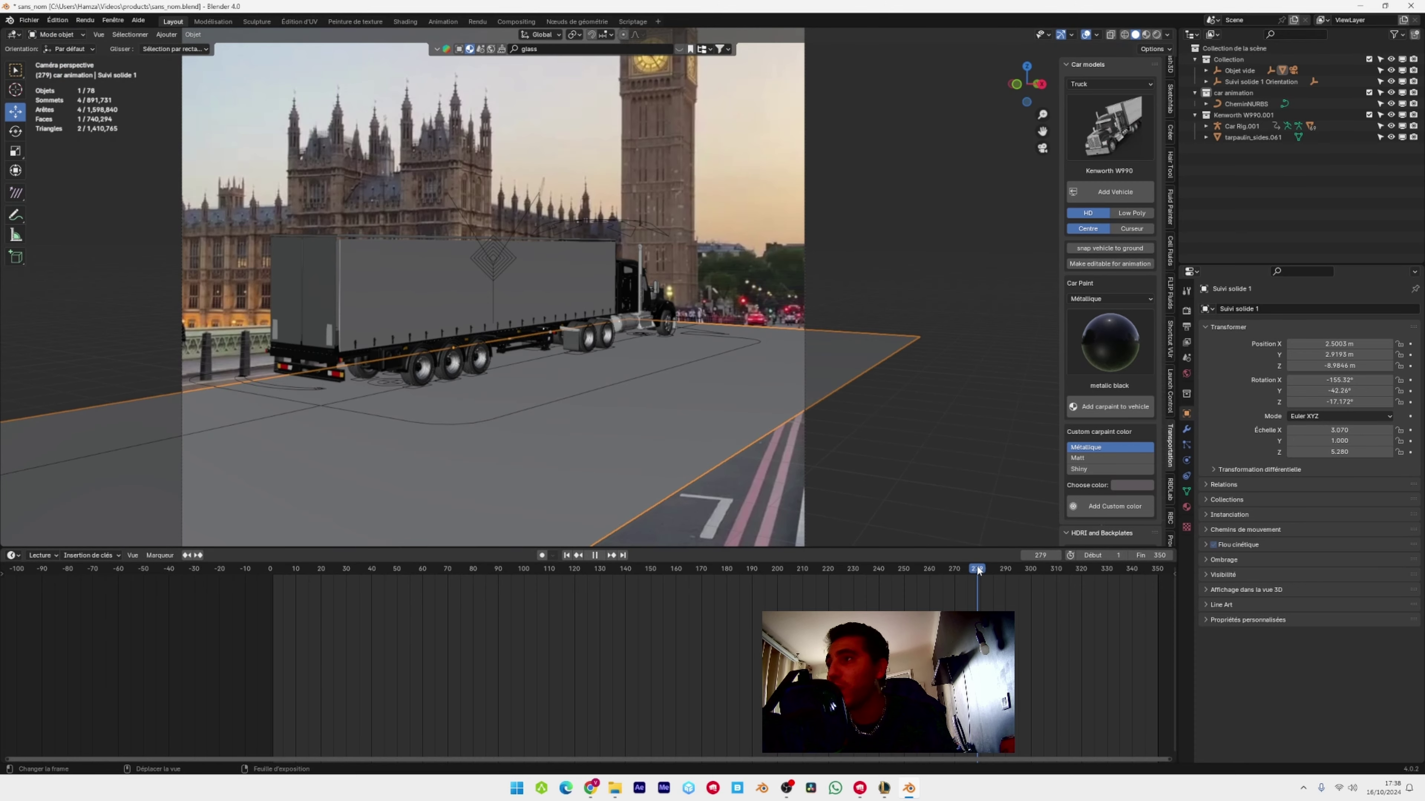
Check the ground plane's shadow catcher visibility setting, preview frame 149 in rendered shading and select the truck's rig
left_click_drag(977, 569, 833, 569)
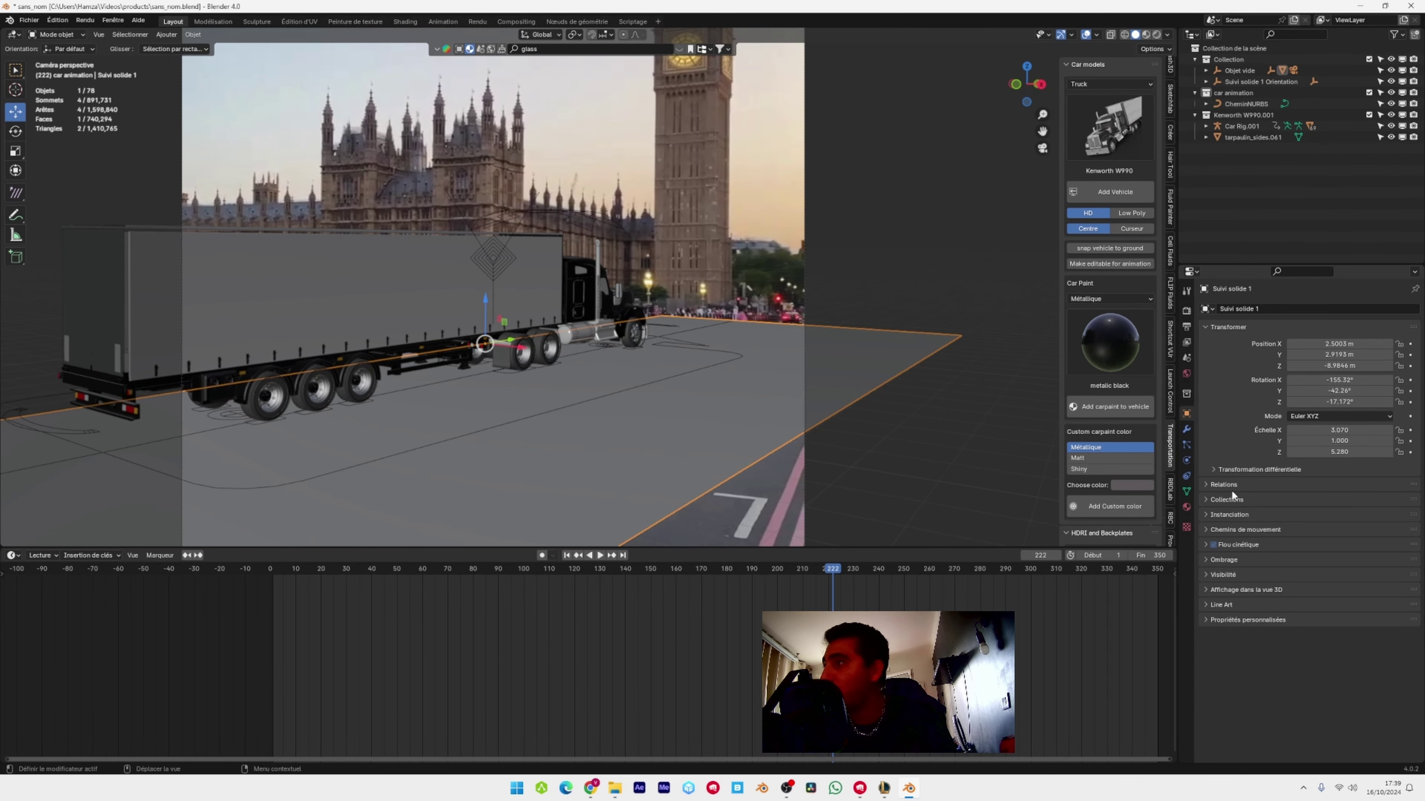
left_click(1205, 569)
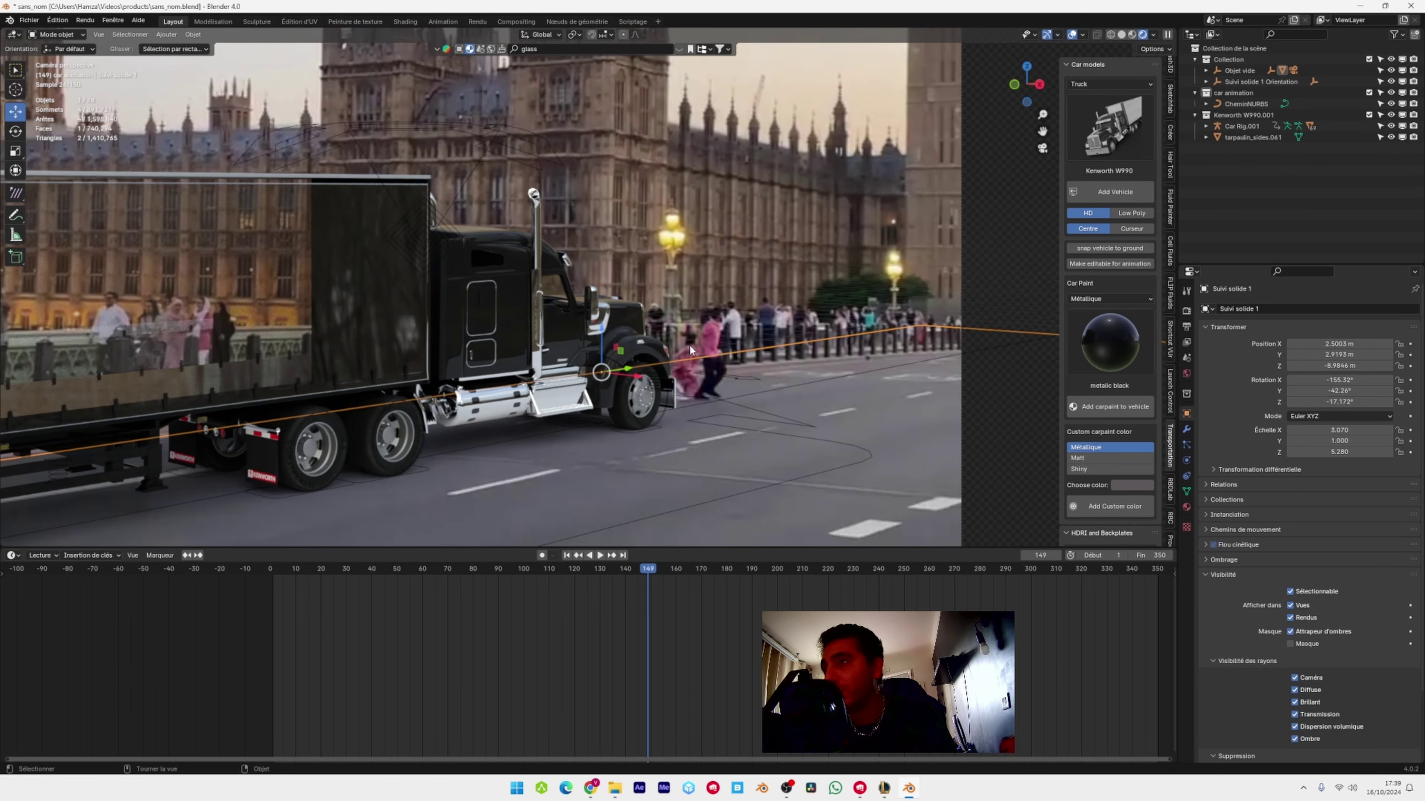
scroll(686, 359, "down", 2)
left_click(693, 376)
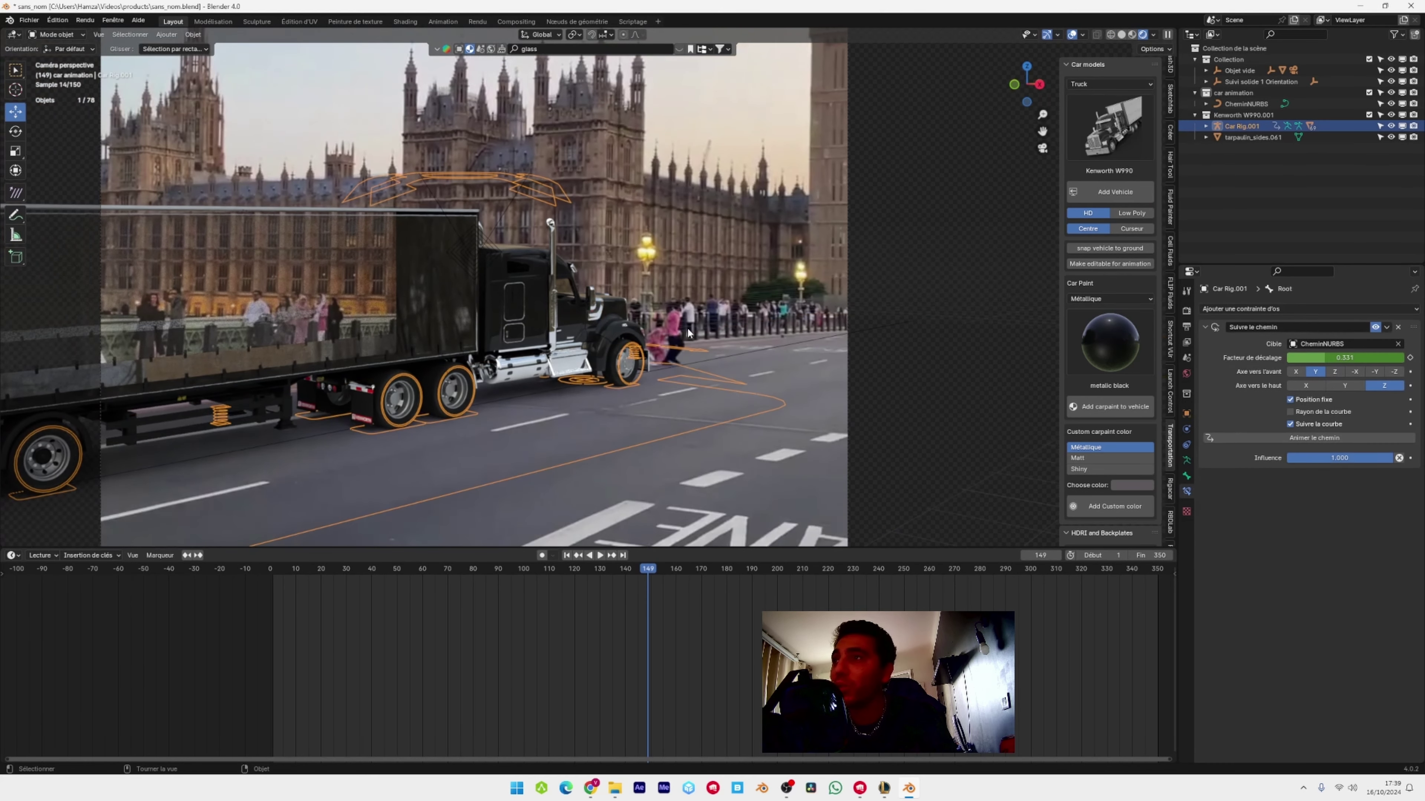
Enter Pose Mode on the truck rig and delete the root bone's offset factor keyframes at frames 157 and 182
left_click(43, 36)
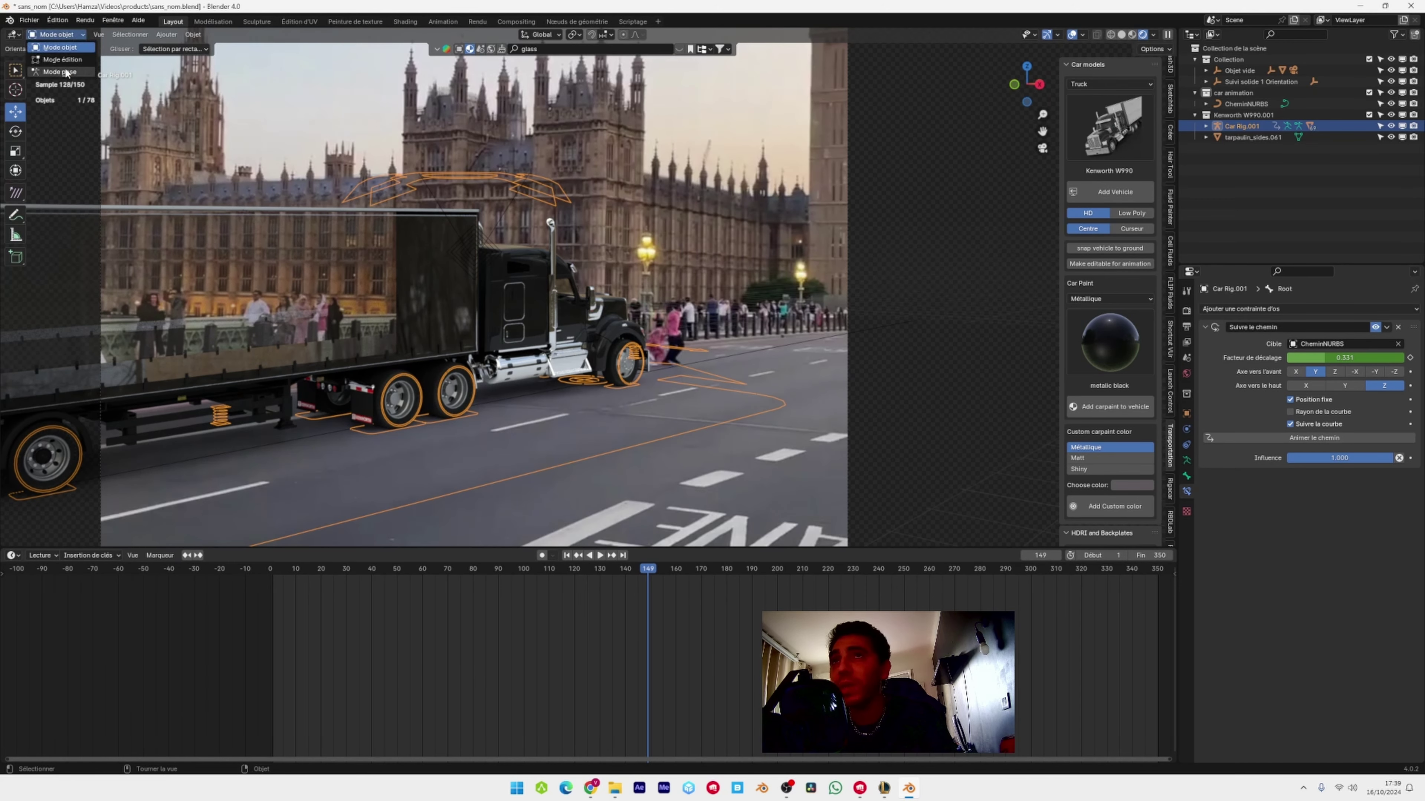
left_click(56, 72)
left_click(693, 431)
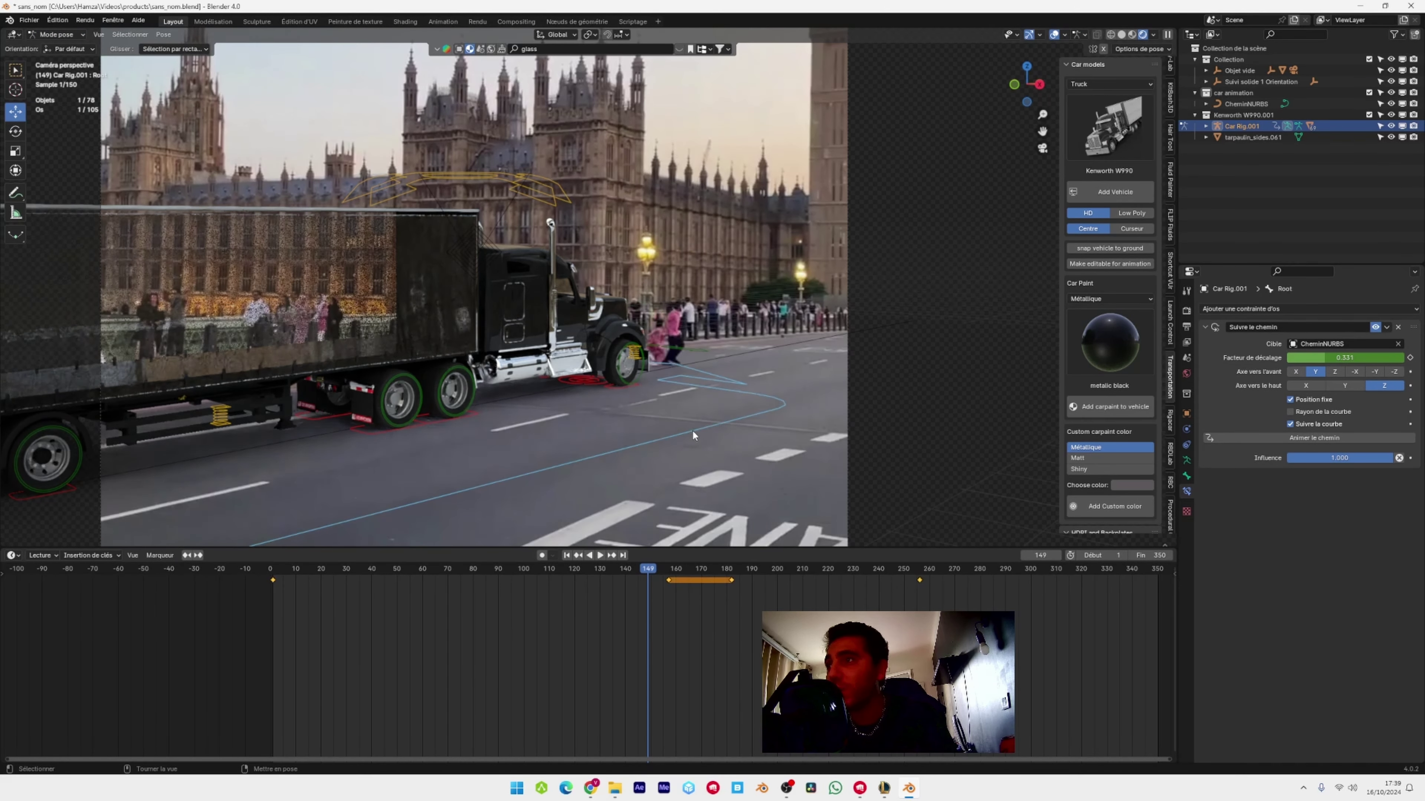
left_click_drag(651, 570, 668, 579)
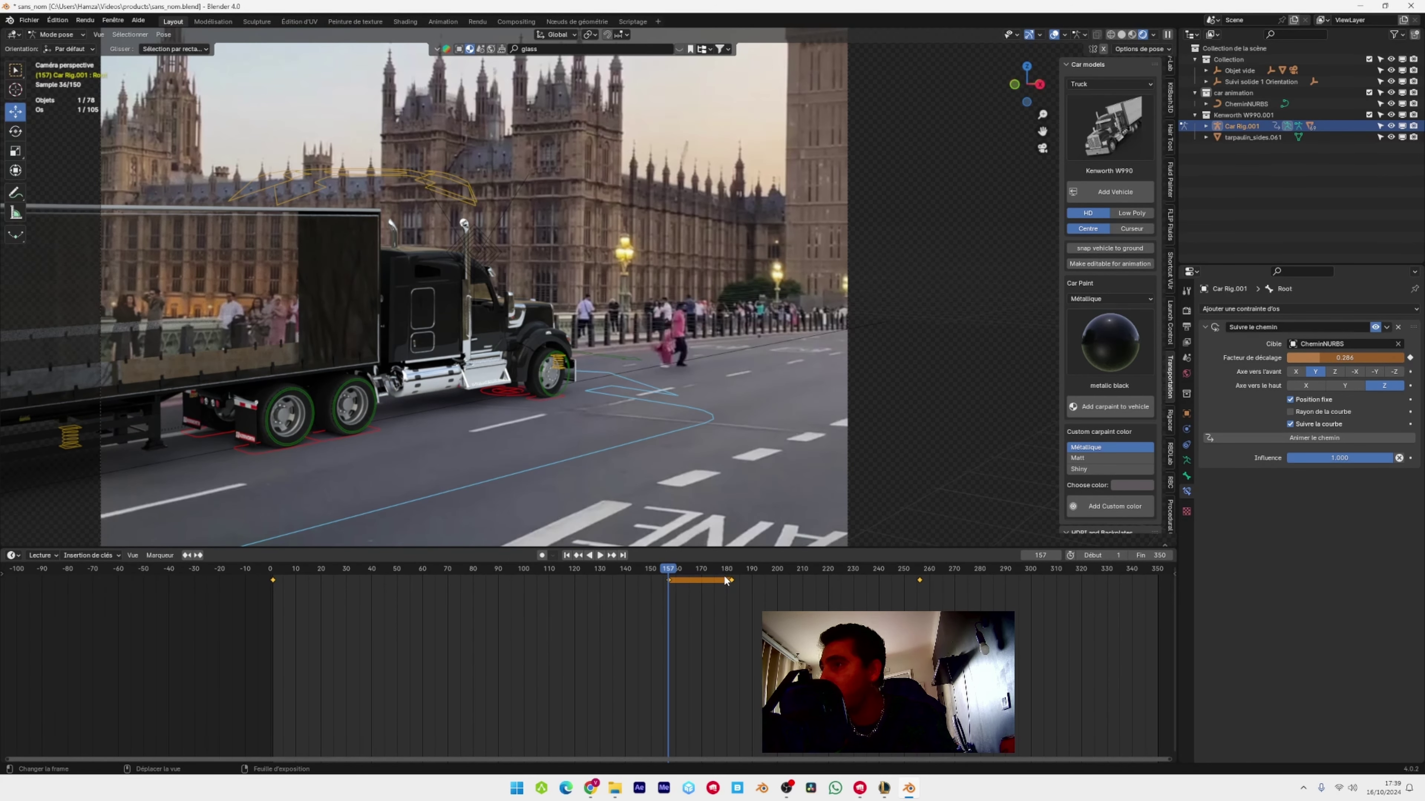
key("x")
left_click(705, 589)
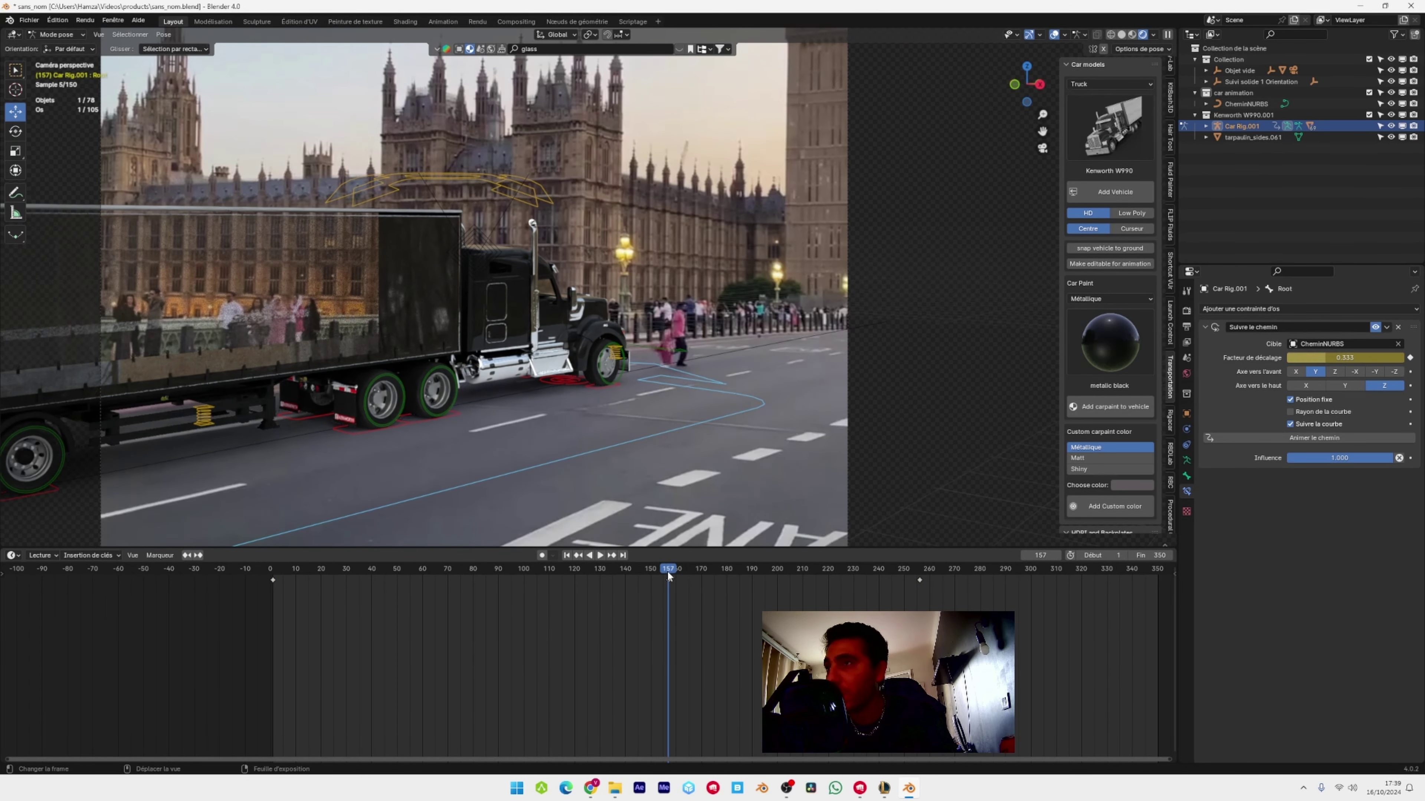
Hold the offset factor at 0.300 between keyframes on frames 141 and 180, and keyframe a higher value on frame 308
left_click_drag(668, 575, 1050, 593)
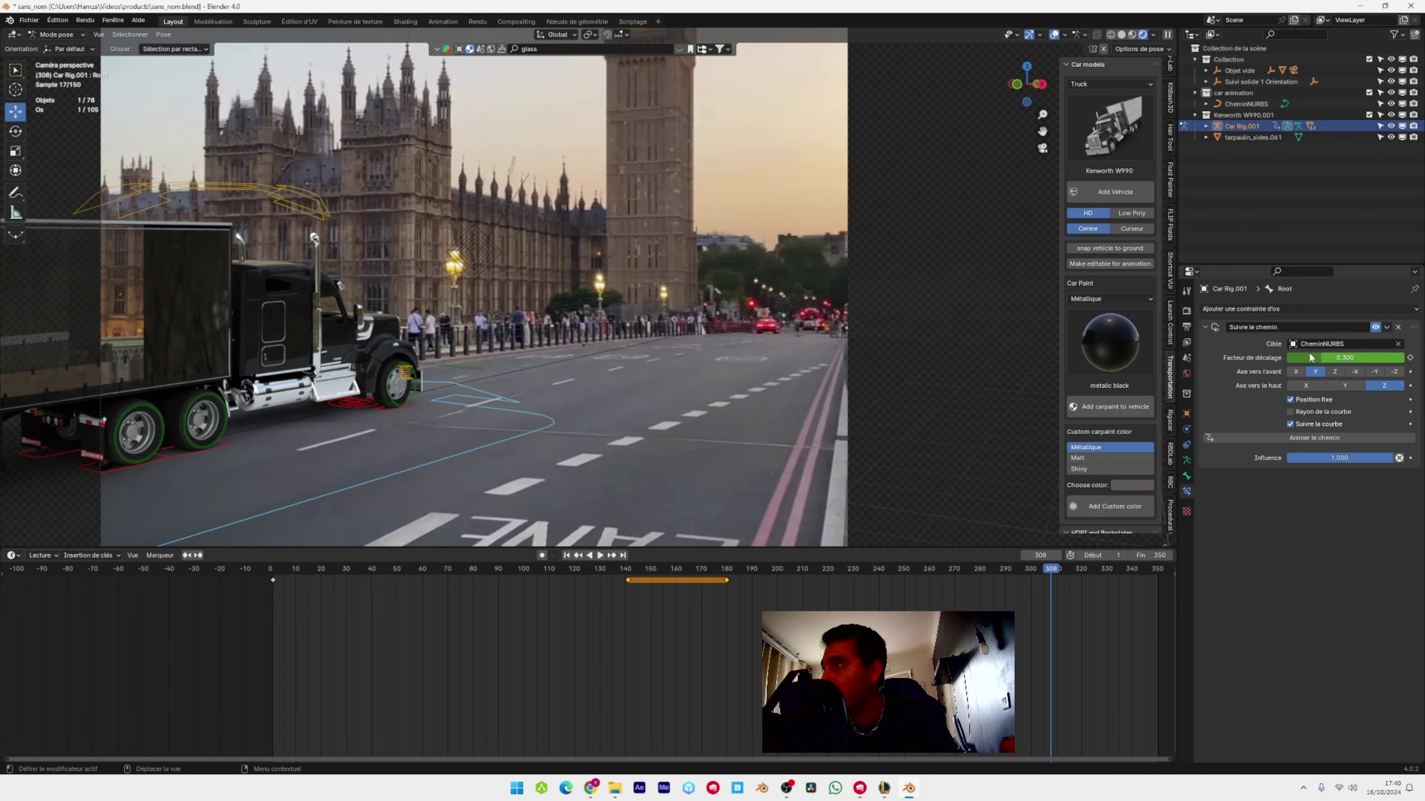
left_click_drag(1310, 357, 1352, 358)
key("i")
Preview the truck's stop around frame 139 in rendered shading and inspect the Suspension bone above the cab
left_click(615, 571)
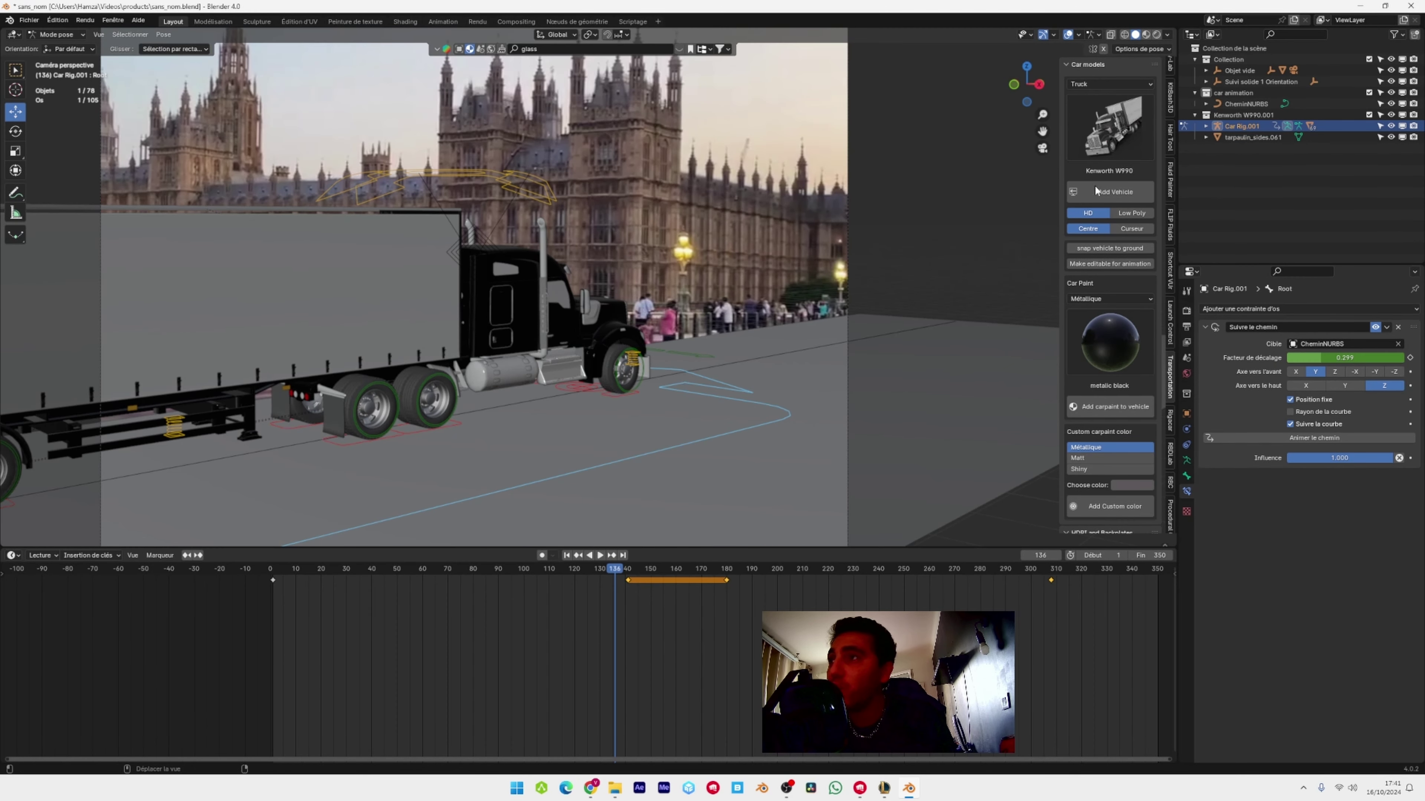
left_click(1157, 35)
left_click_drag(616, 570, 623, 572)
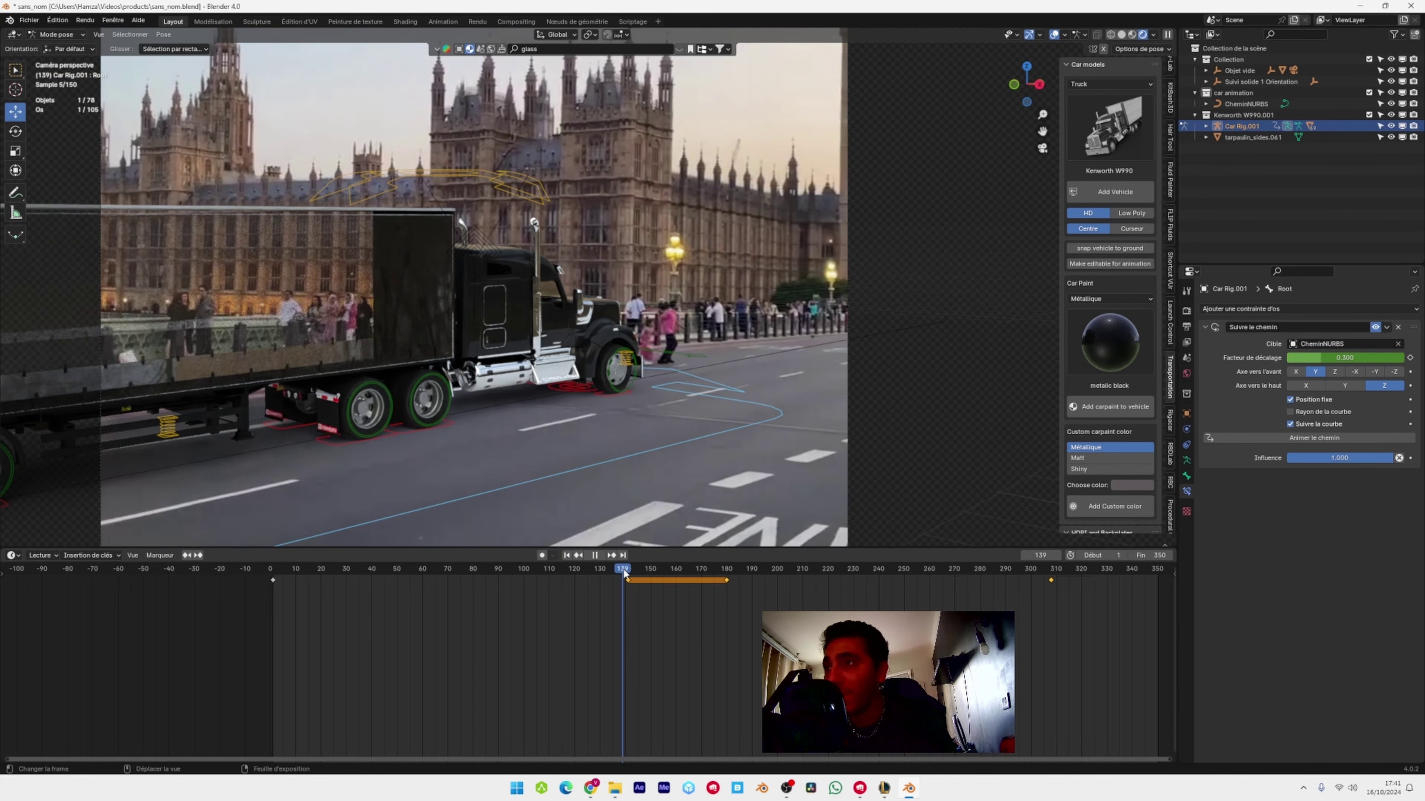
left_click(515, 182)
scroll(549, 270, "up", 2)
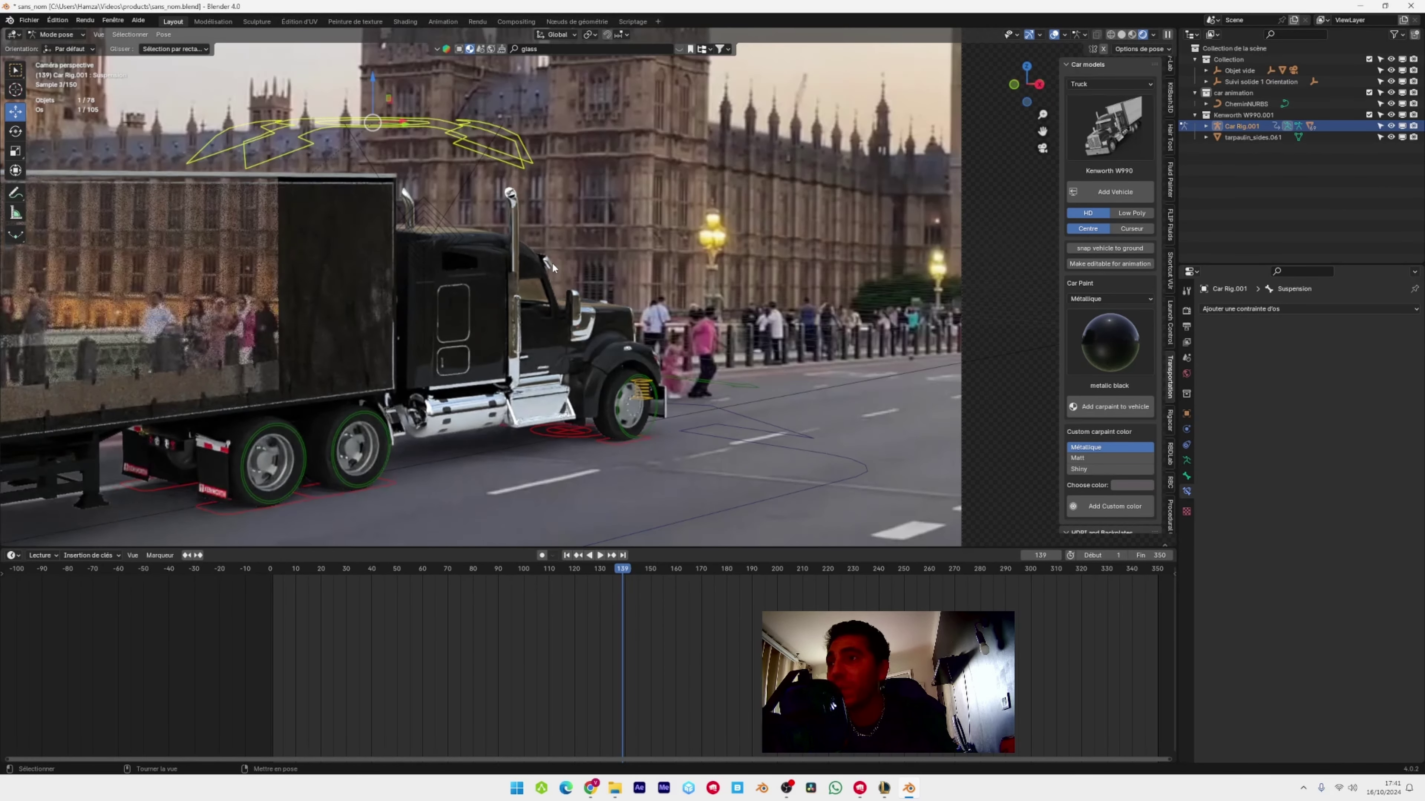
left_click(474, 137)
Select the Suspension bone on frame 1 and insert a keyframe for its resting pose
left_click(270, 580)
scroll(403, 262, "down", 2)
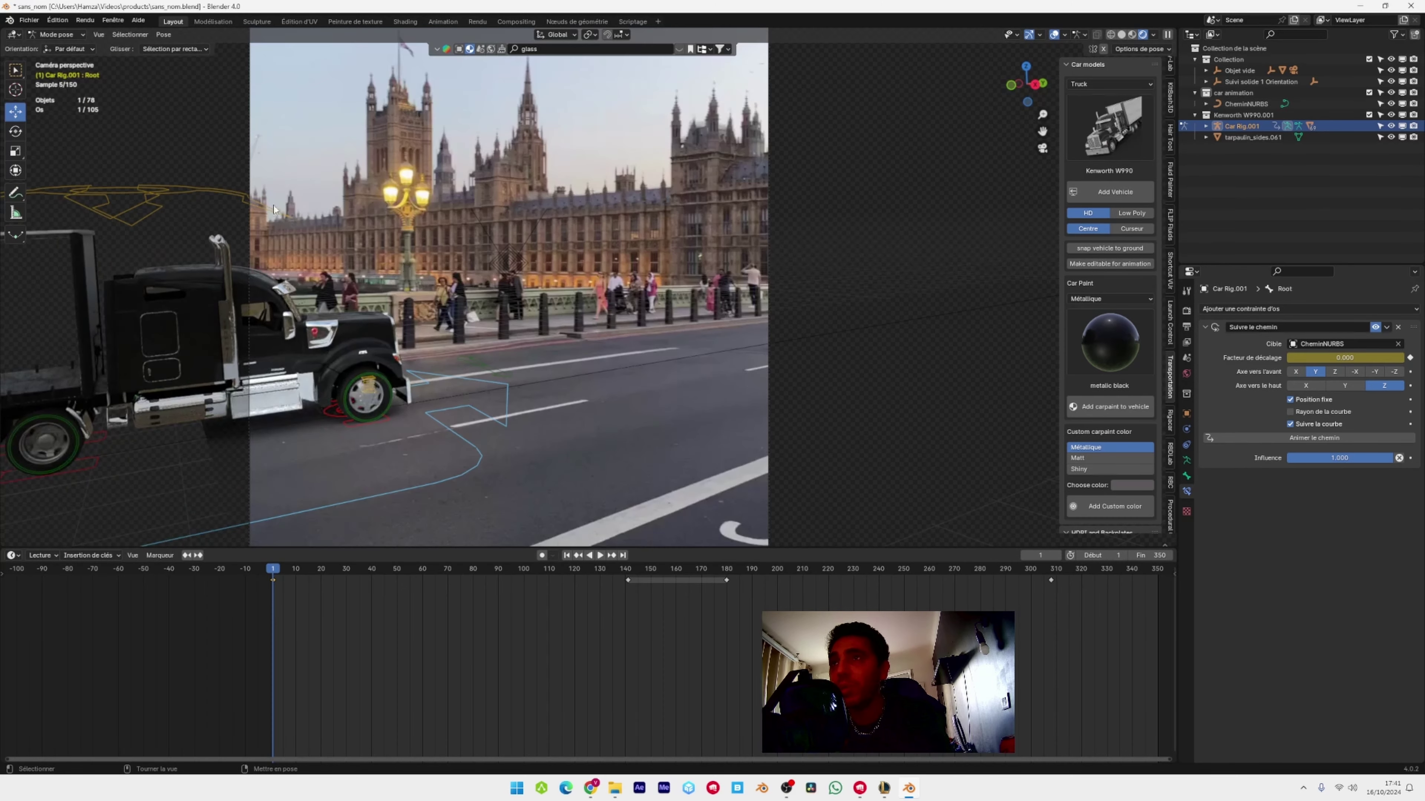
left_click(234, 195)
key("i")
left_click(390, 411)
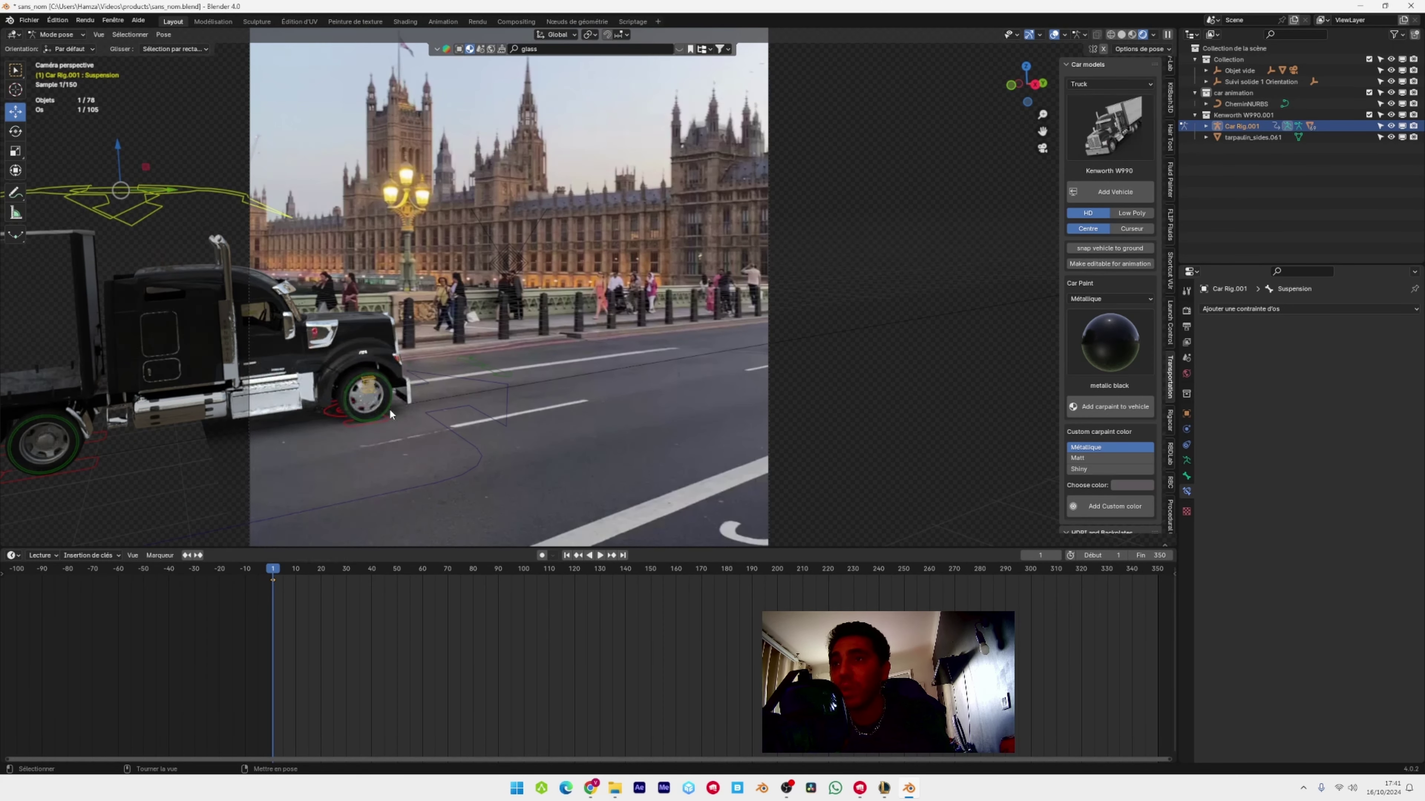
Insert a resting keyframe for the Suspension bone on frame 131, just before the truck stops
left_click_drag(272, 566, 603, 584)
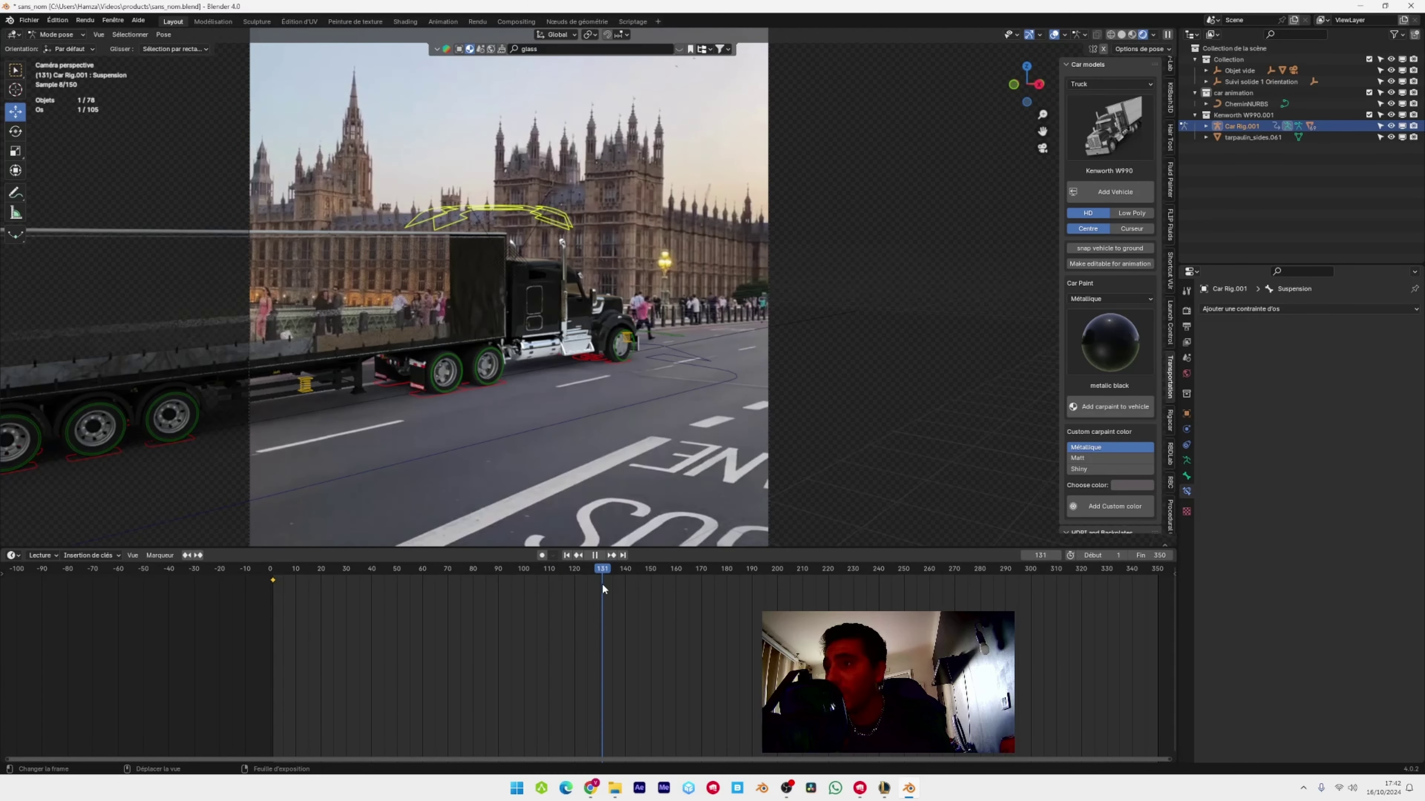
scroll(652, 580, "up", 5)
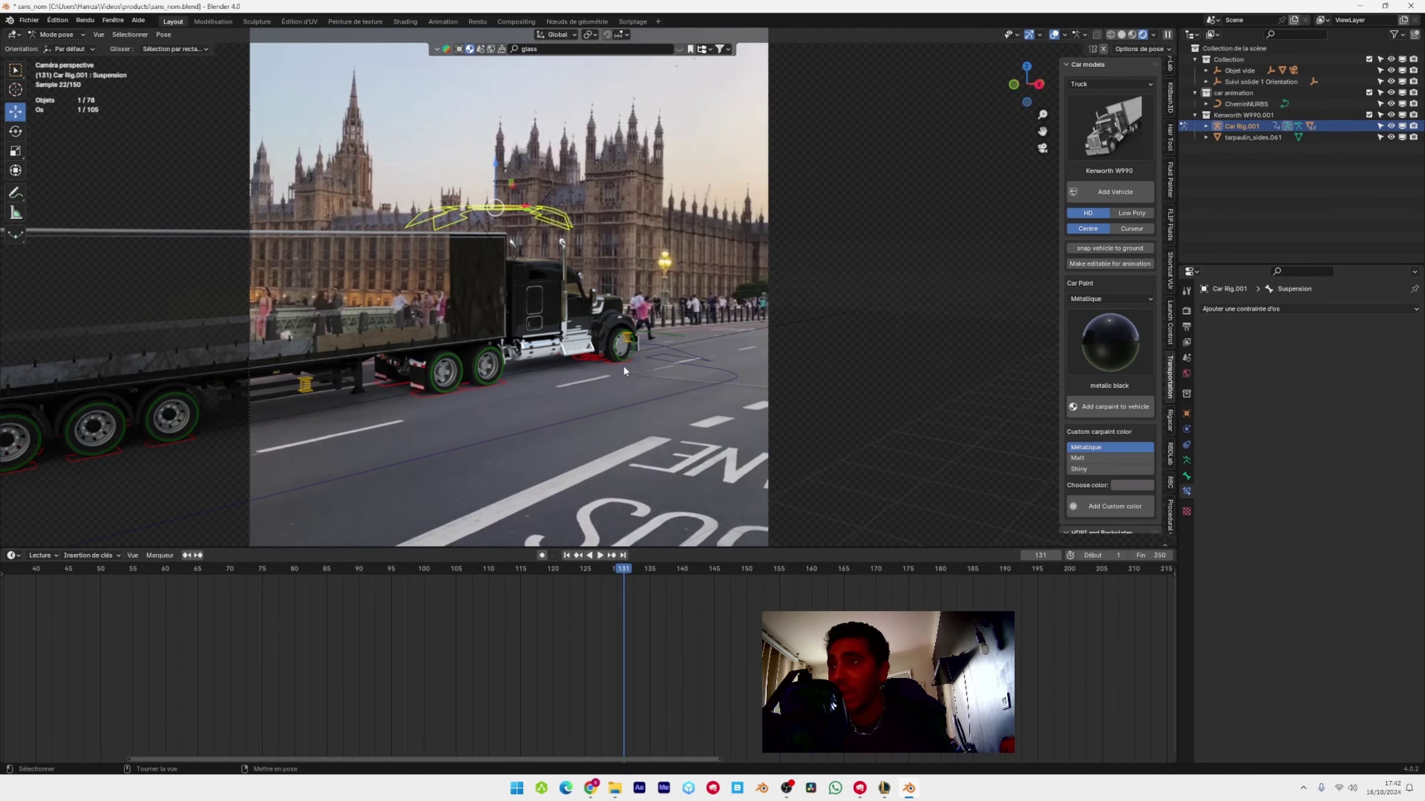
scroll(623, 366, "up", 4)
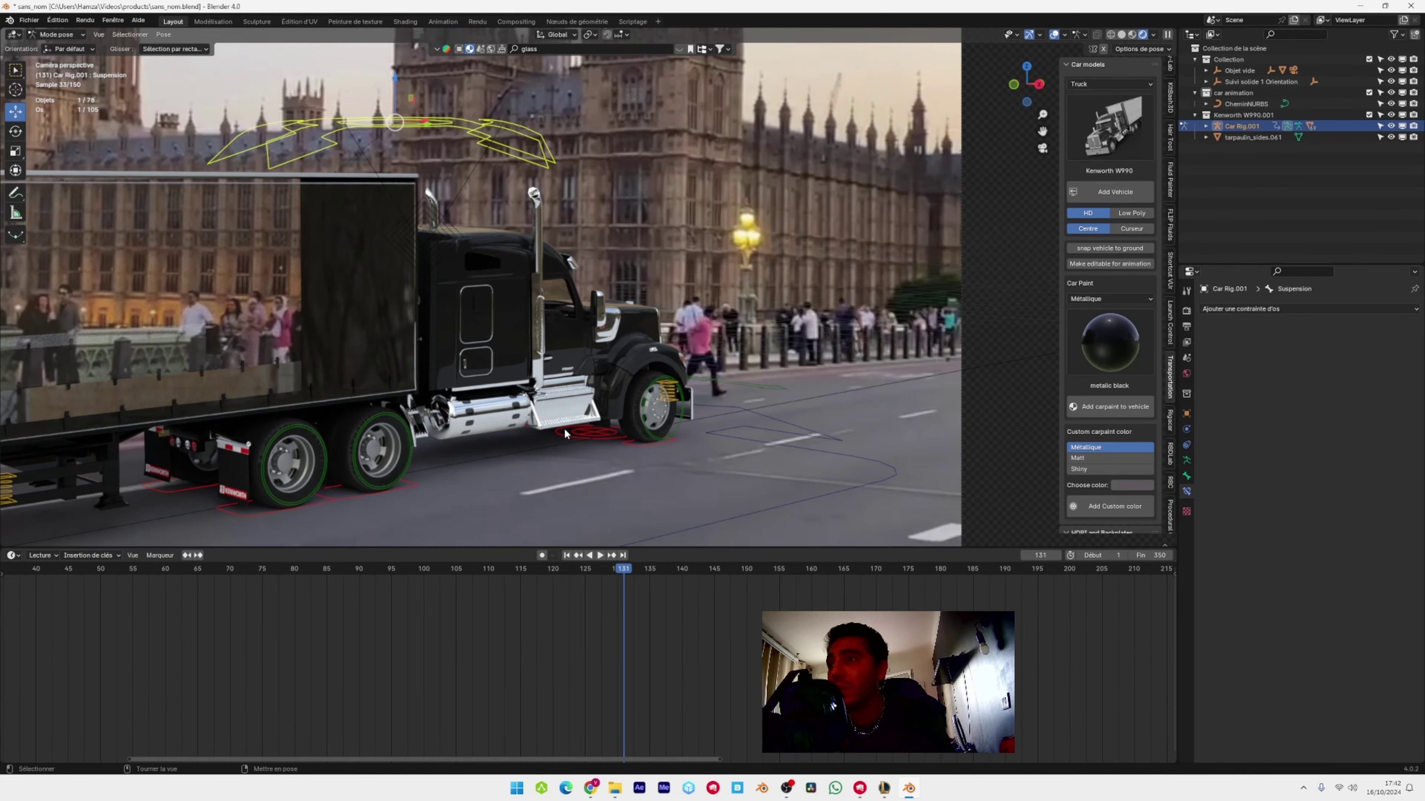
right_click(565, 428)
left_click(564, 432)
Raise the Suspension bone slightly on frame 133 and keyframe its position, rotation and scale
key("space")
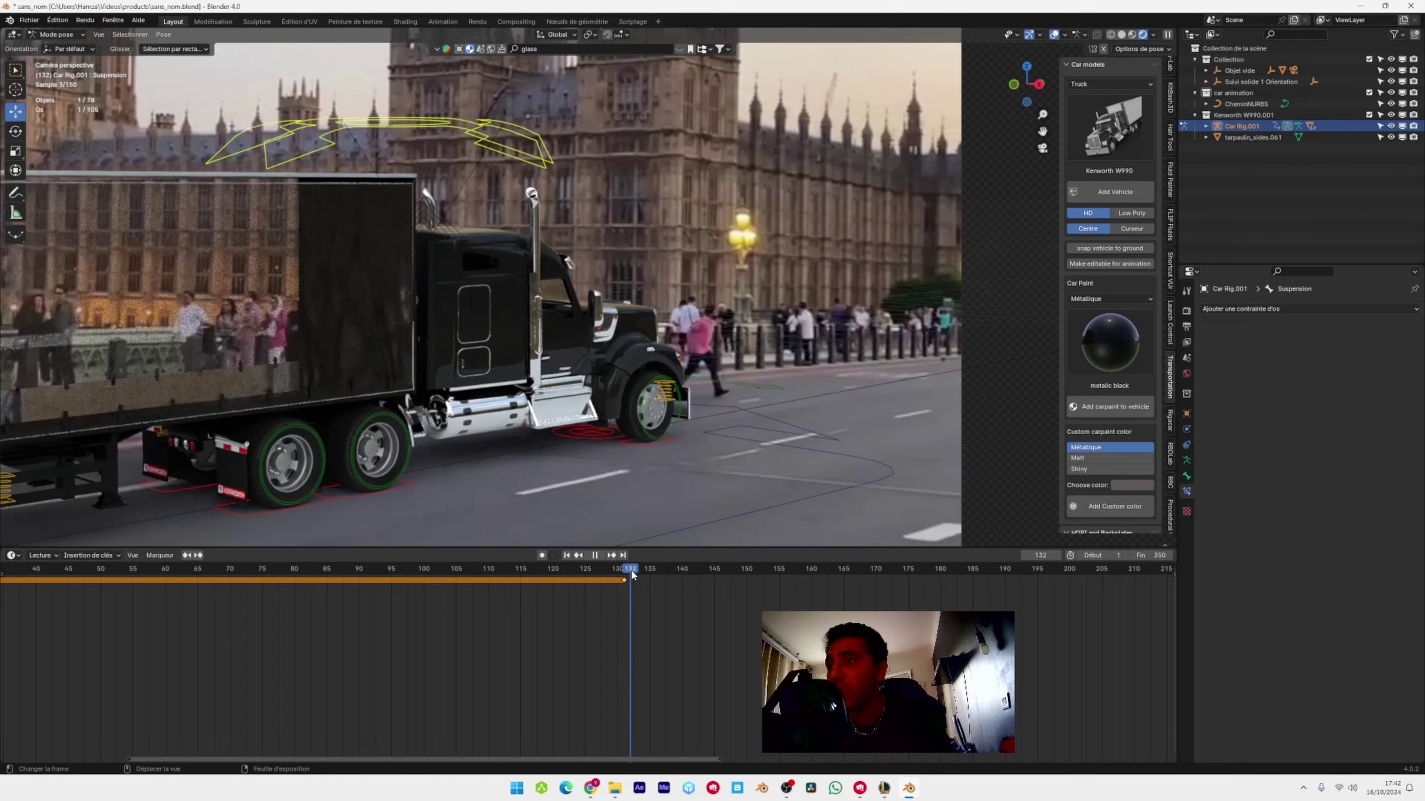
key("space")
left_click(637, 577)
left_click_drag(393, 80, 394, 62)
key("i")
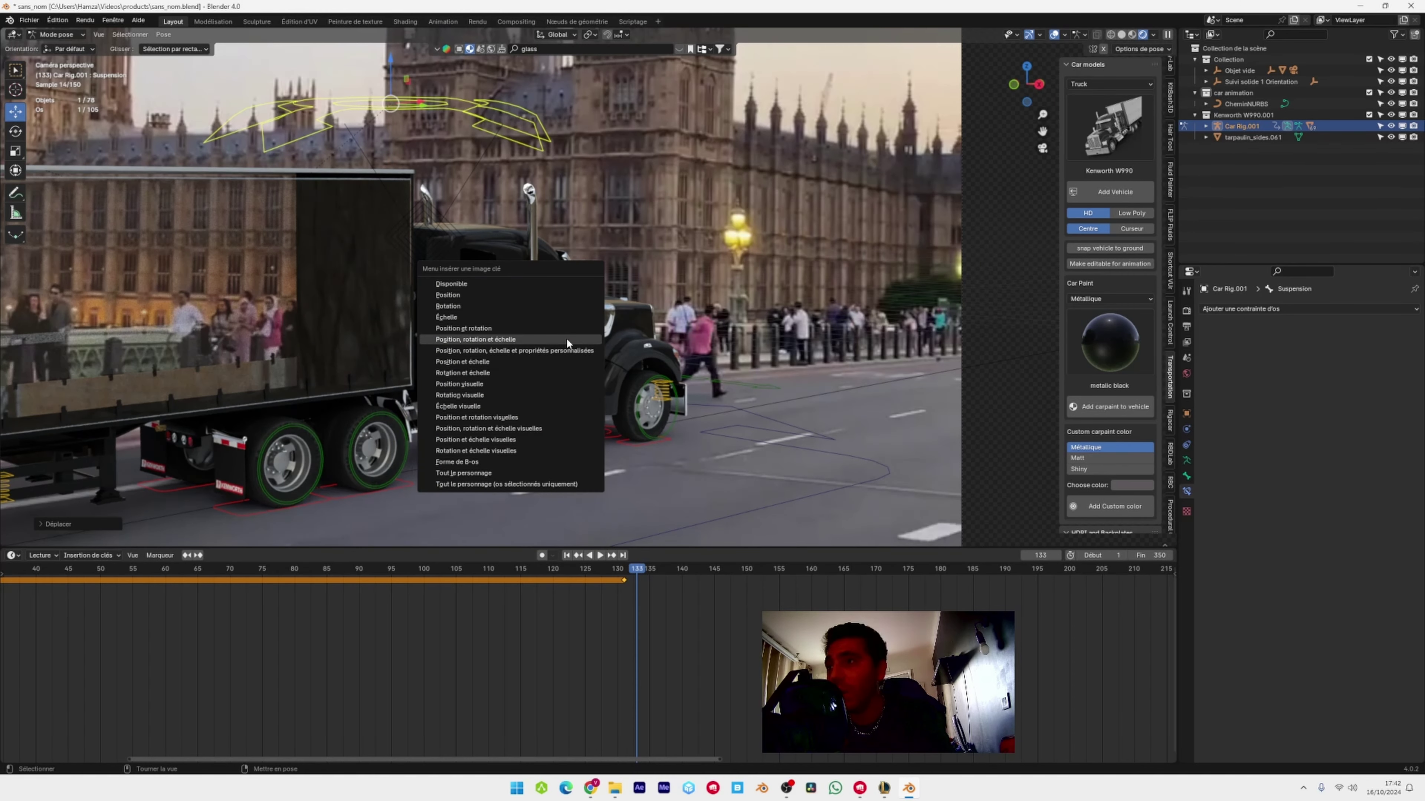
left_click(567, 339)
Copy the Suspension bone's frame 131 keyframe to frame 135 and play back the braking bounce
left_click_drag(640, 576, 649, 576)
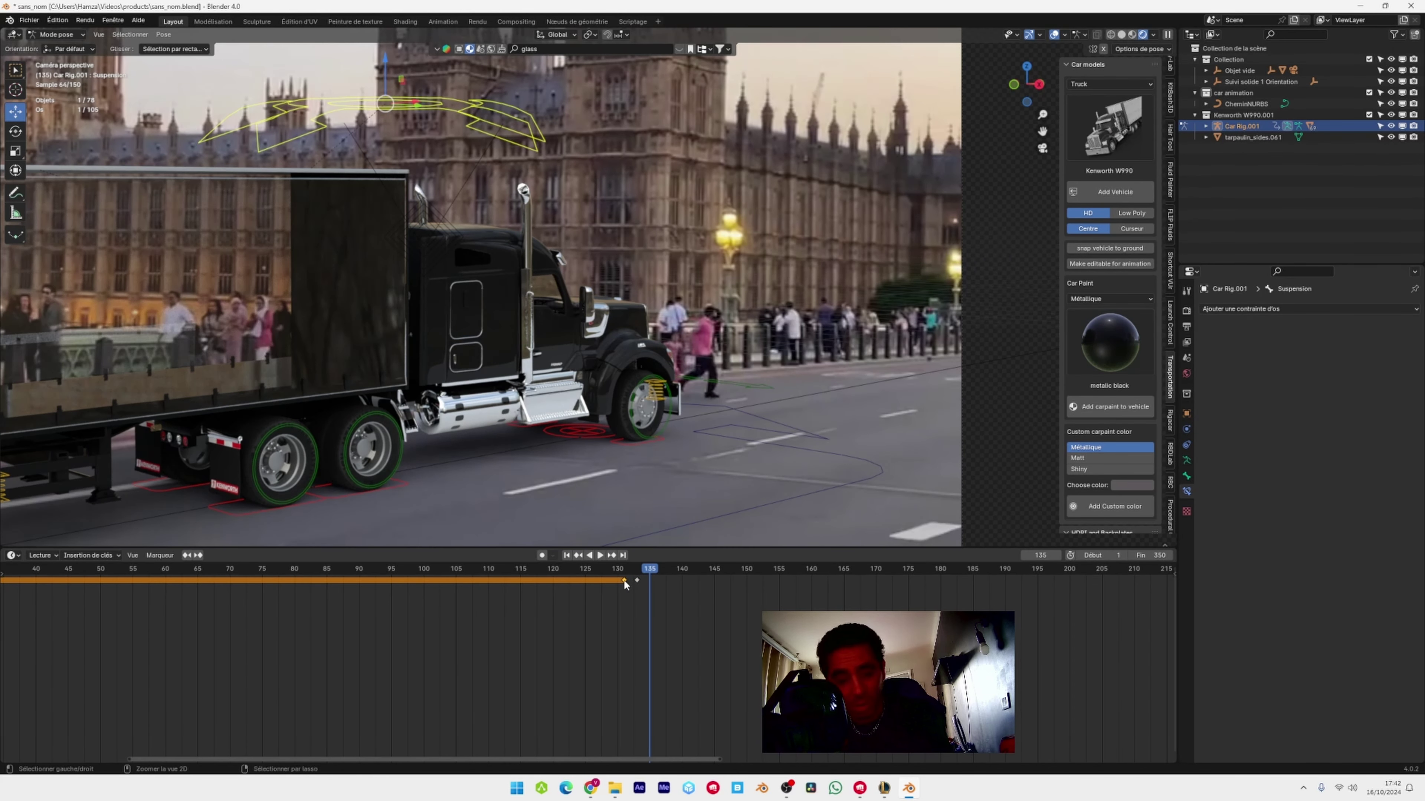
key("ctrl+v")
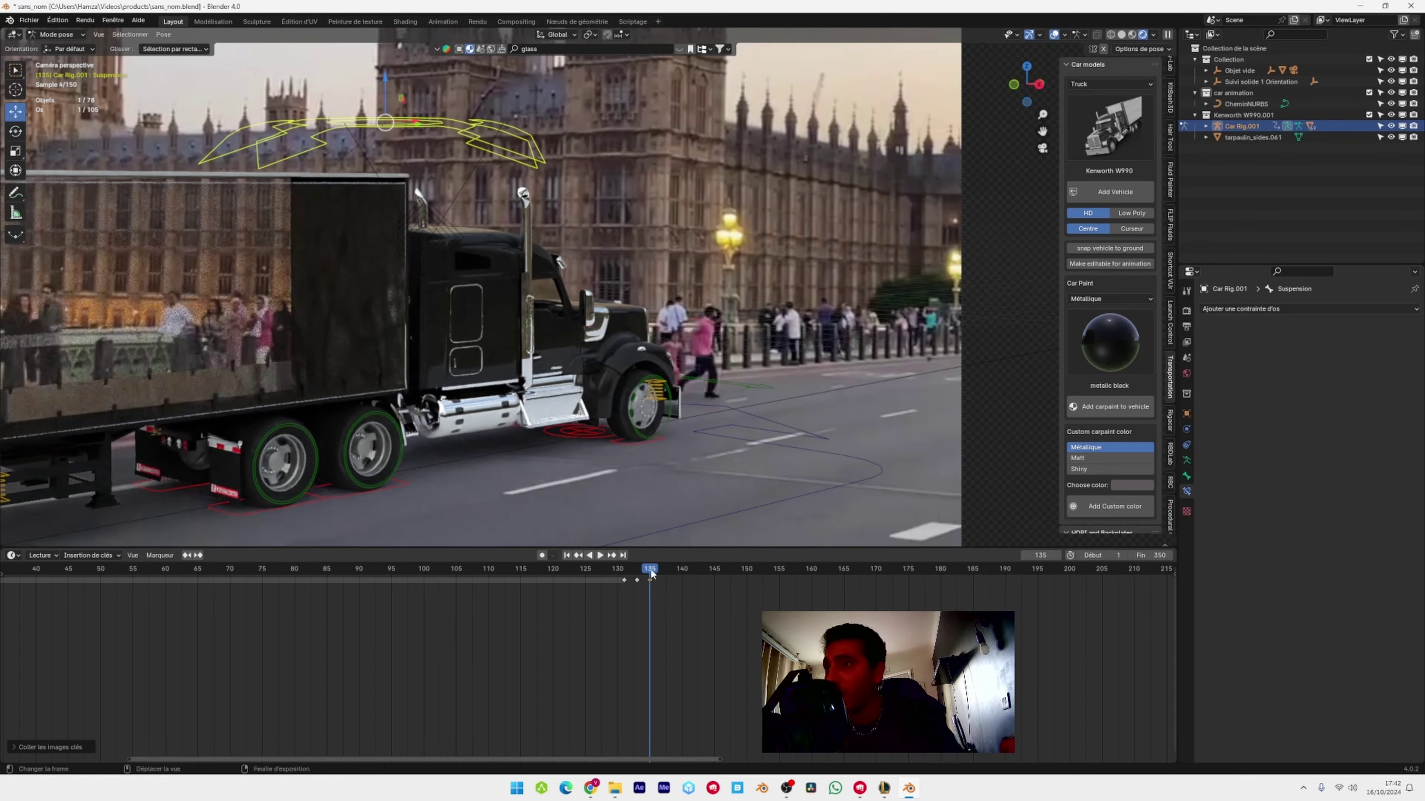
key("space")
key("space")
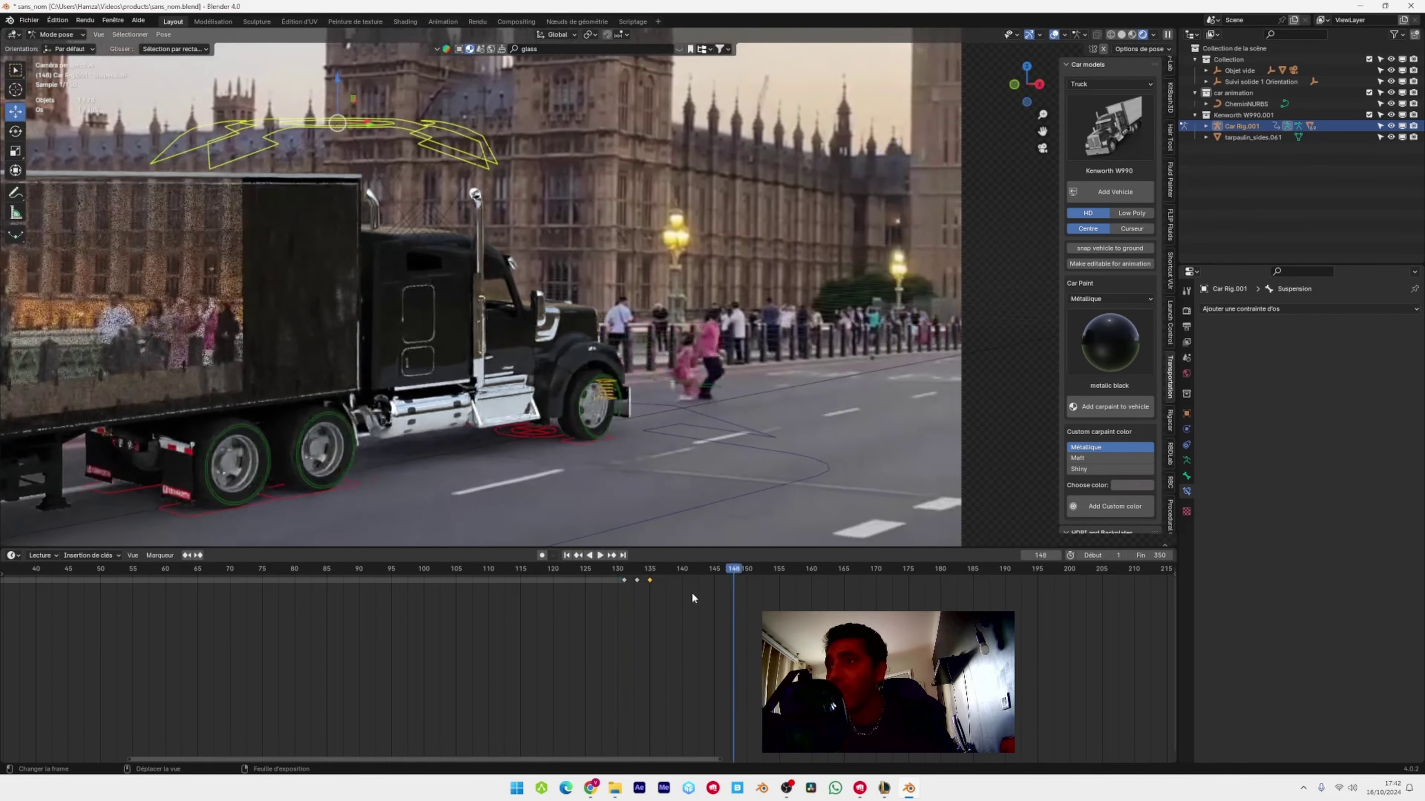
left_click(587, 569)
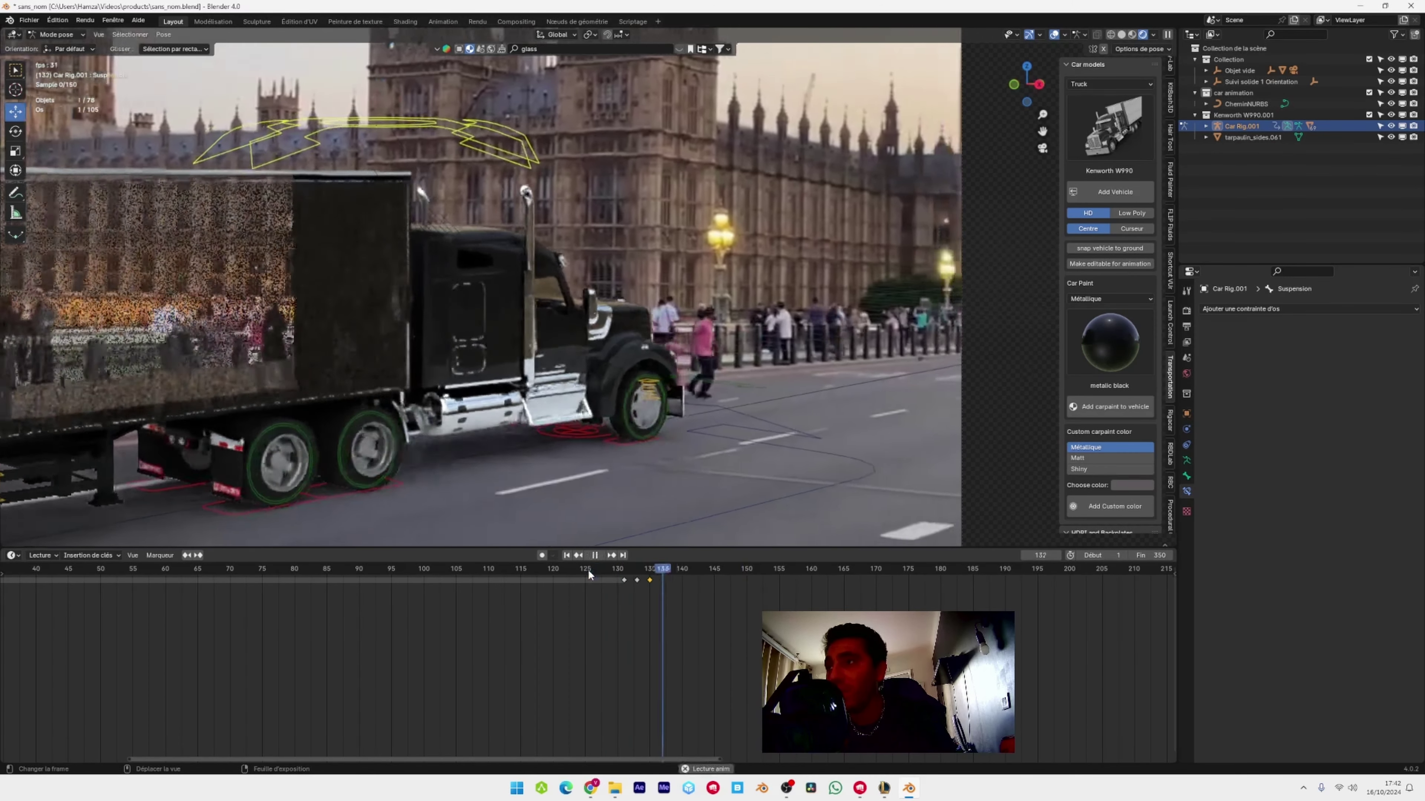
left_click(662, 569)
key("space")
key("space")
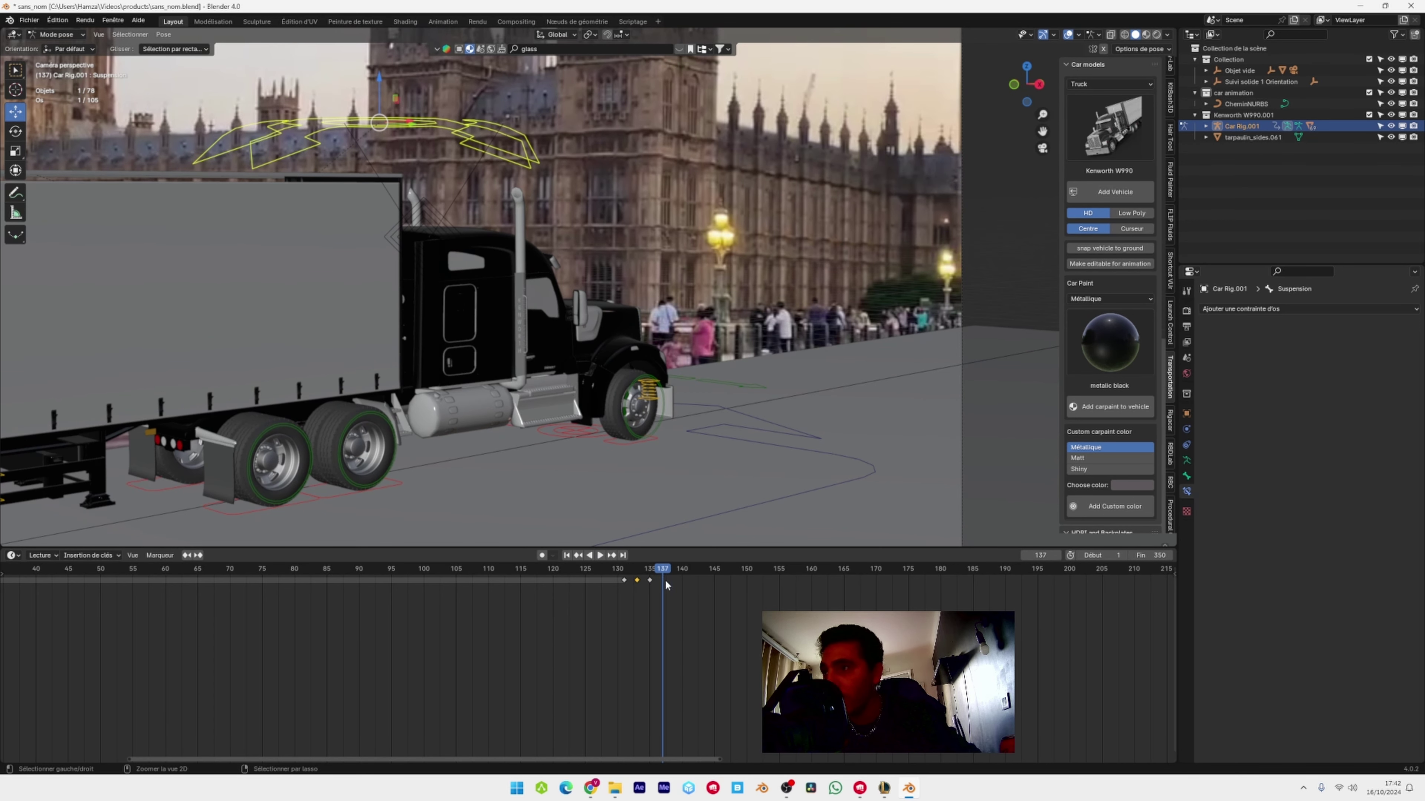
Repeat the bounce by copying the raised Suspension keyframe to frame 137 and the resting one to frame 139, and play it back
key("ctrl+v")
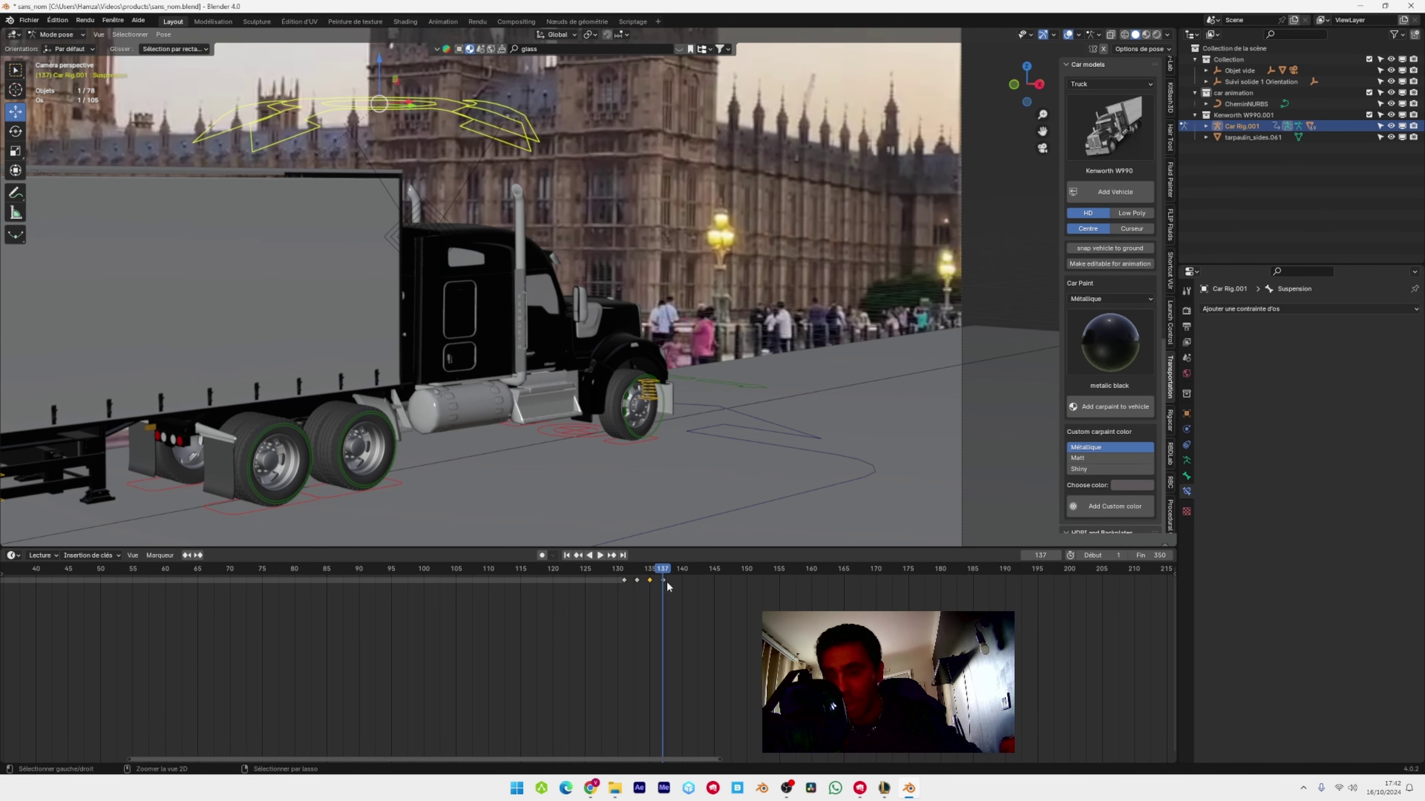
key("Right")
key("Right")
key("ctrl+v")
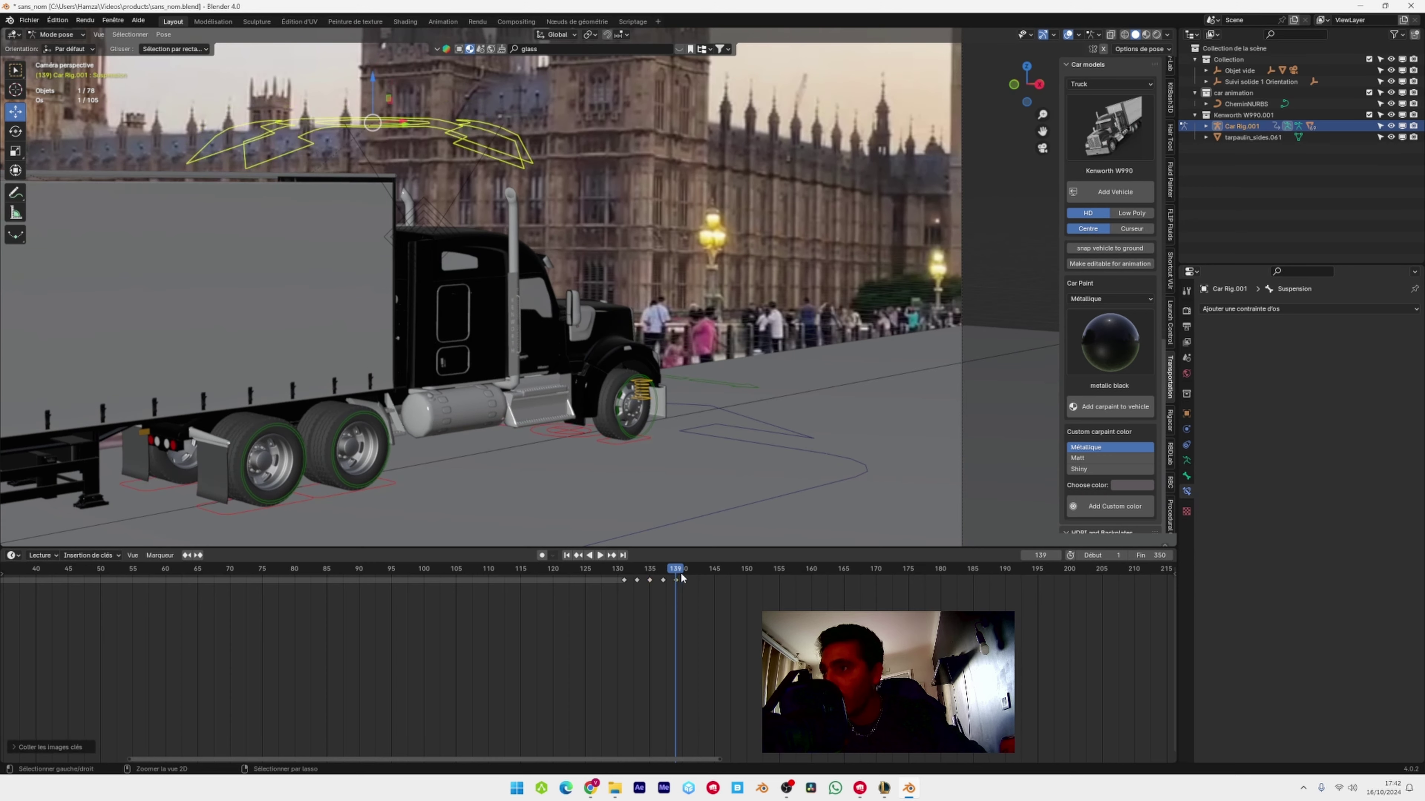
key("space")
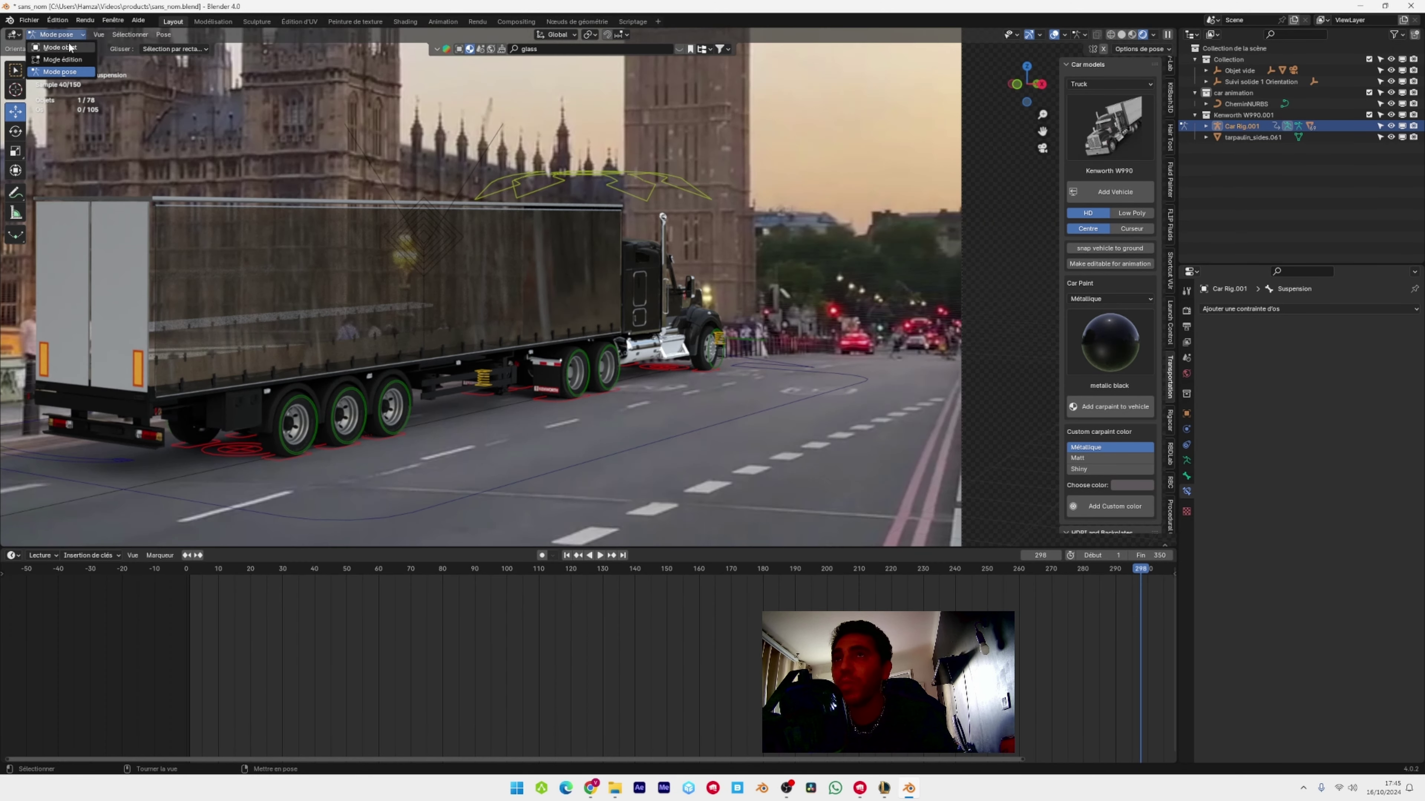
Return to Object Mode and apply a glass material from the asset library to the trailer's side tarpaulin
left_click(59, 48)
left_click(492, 314)
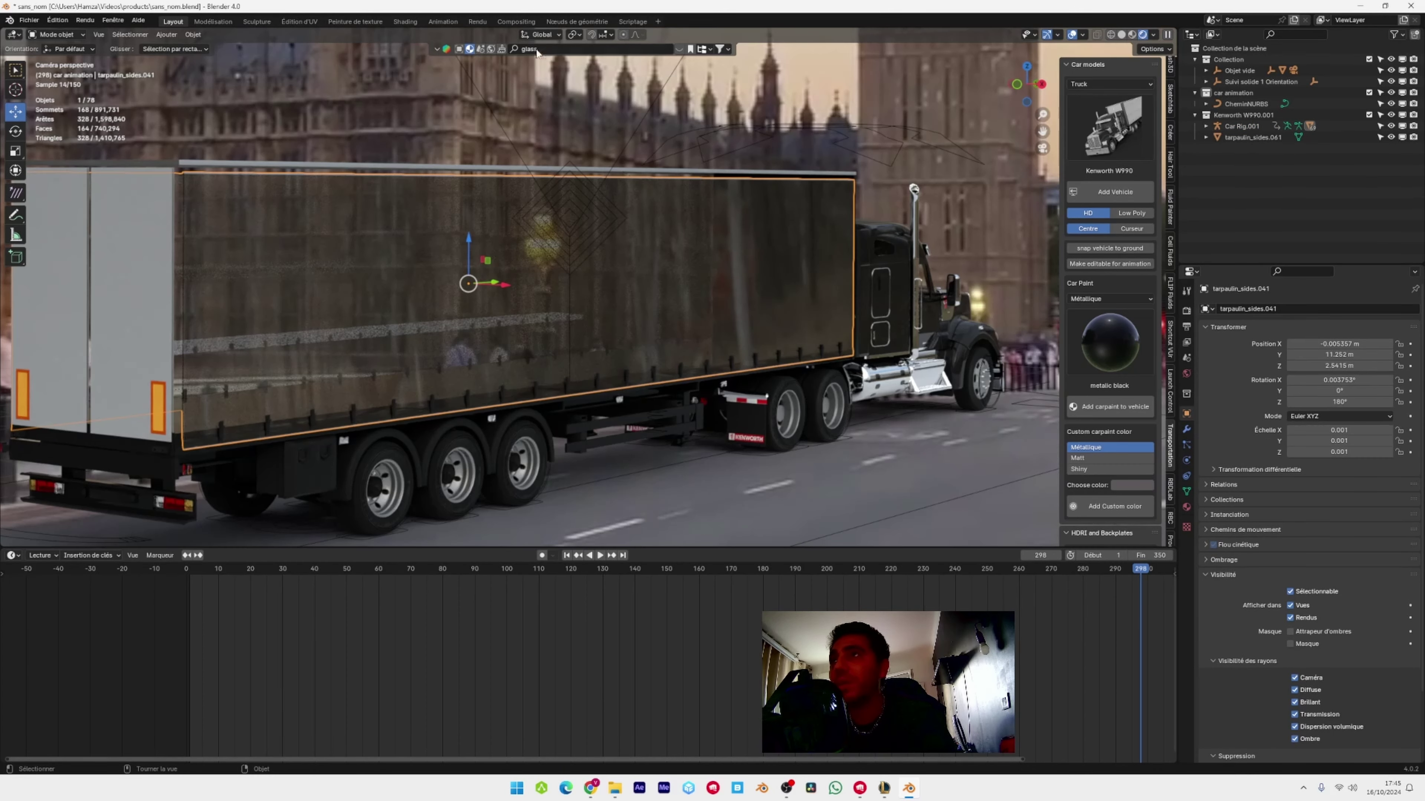
left_click(686, 49)
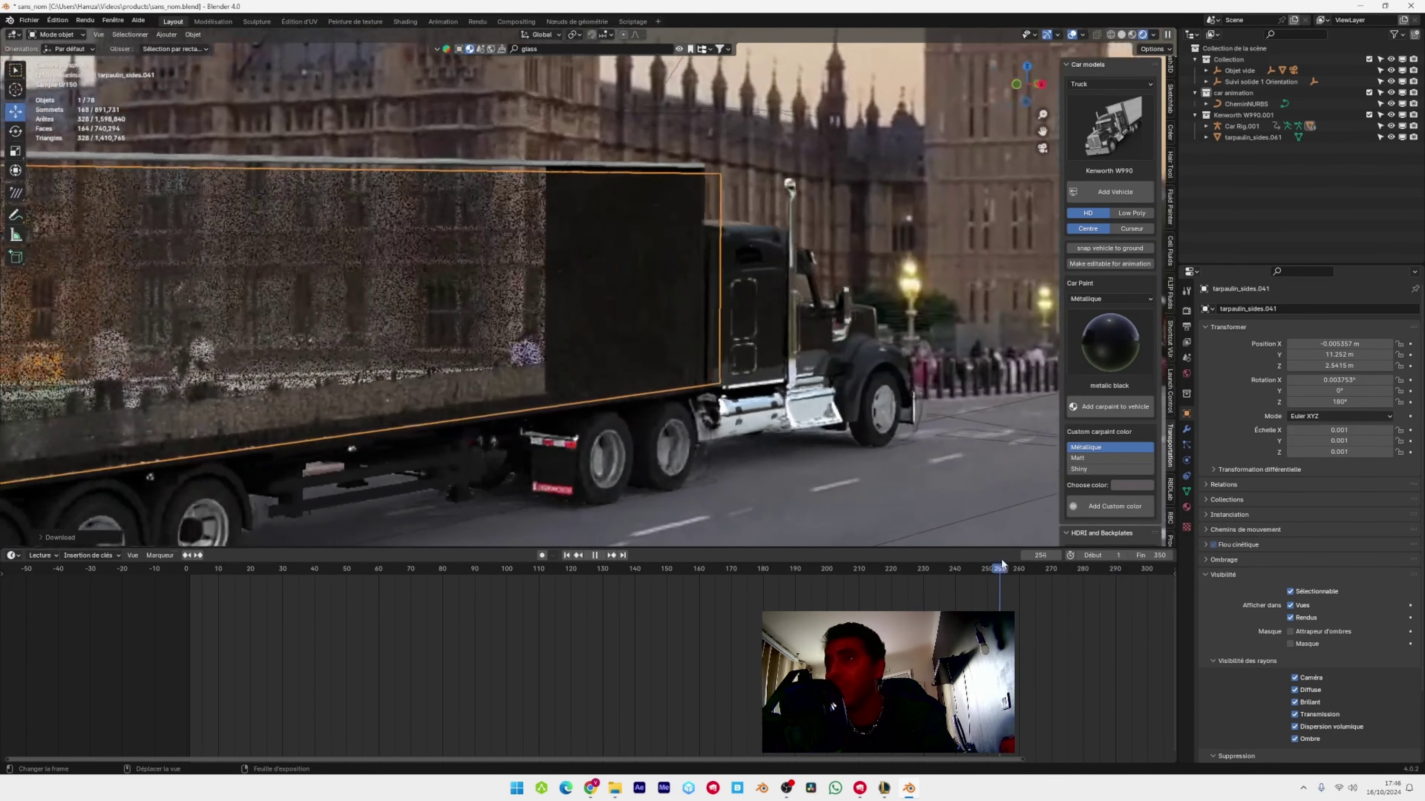
Delete the trailer's roof panel tarpaulin_sides.059 and view the open trailer from above in solid shading
middle_click_drag(497, 359, 469, 248)
scroll(487, 279, "down", 3)
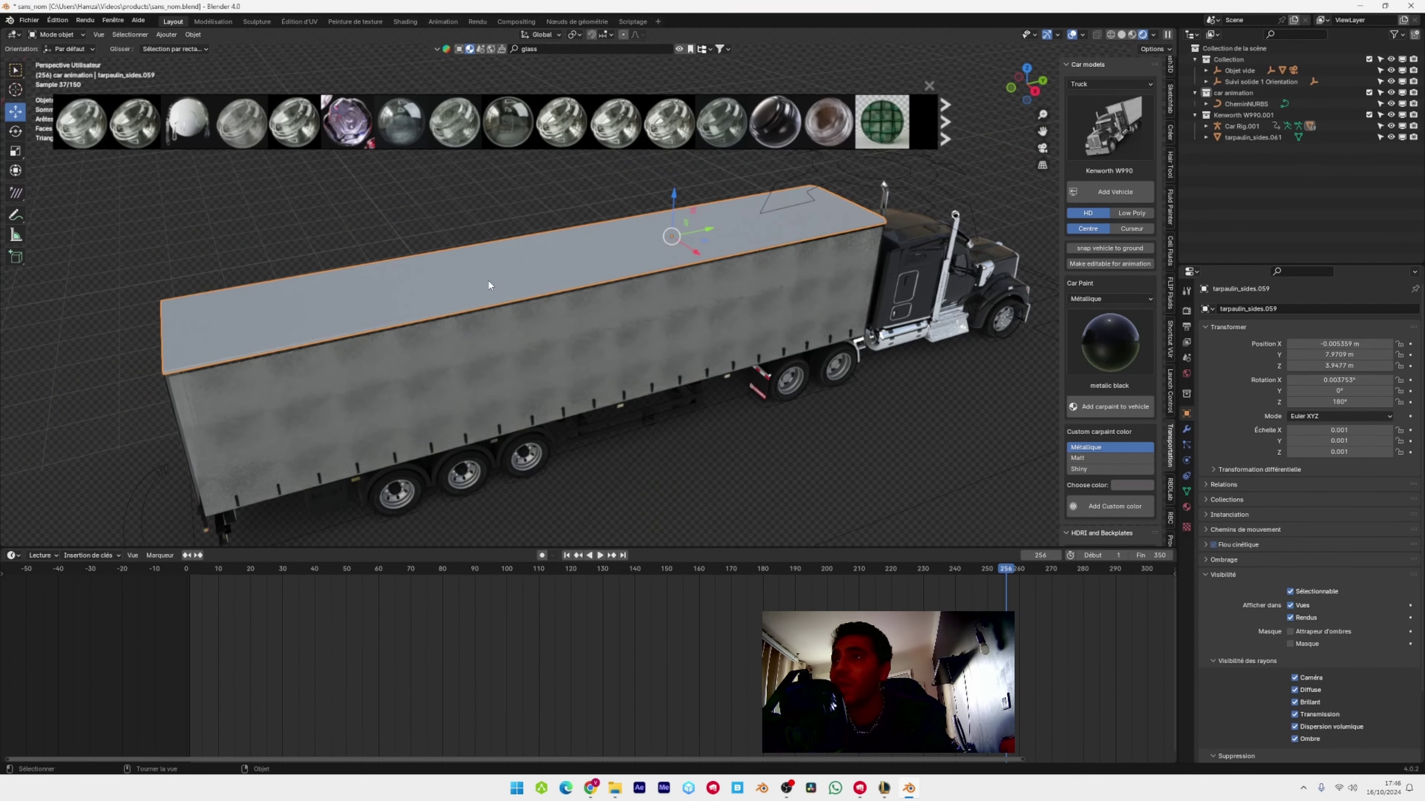
left_click(487, 280)
scroll(487, 279, "up", 5)
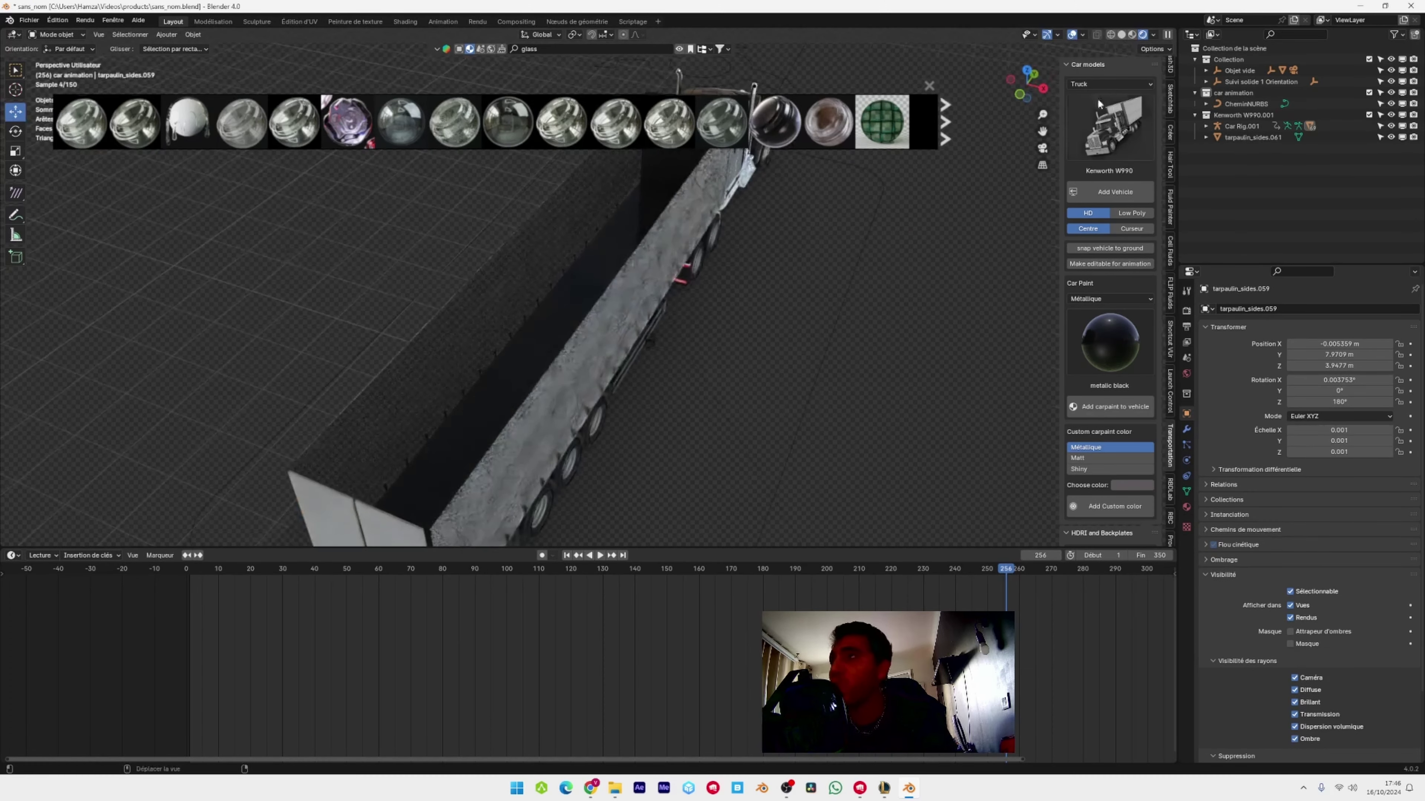
left_click(1120, 36)
mouse_move(645, 196)
middle_mouse_down()
mouse_move(719, 260)
mouse_move(965, 548)
middle_mouse_up()
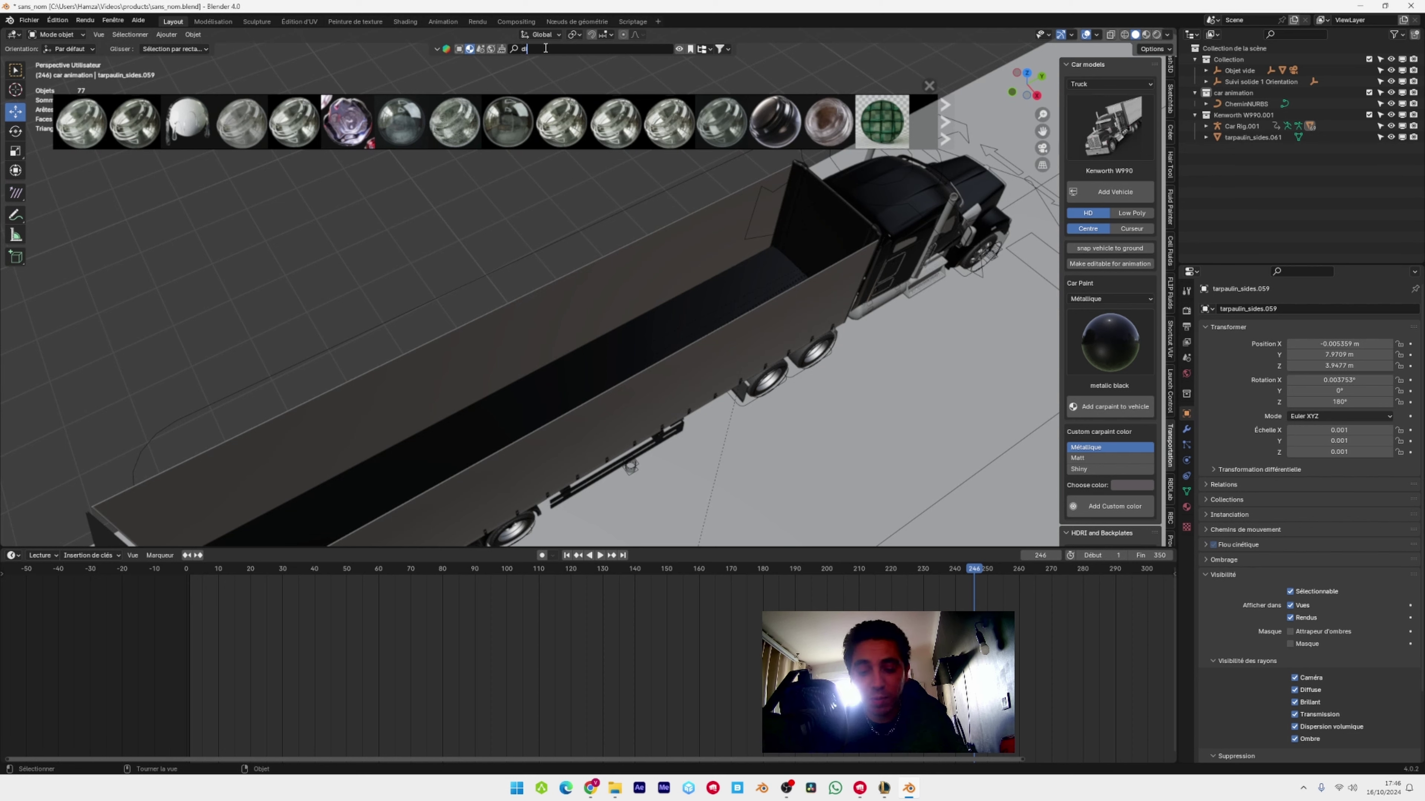
Search the asset library for "dior" models
type("r")
key("Return")
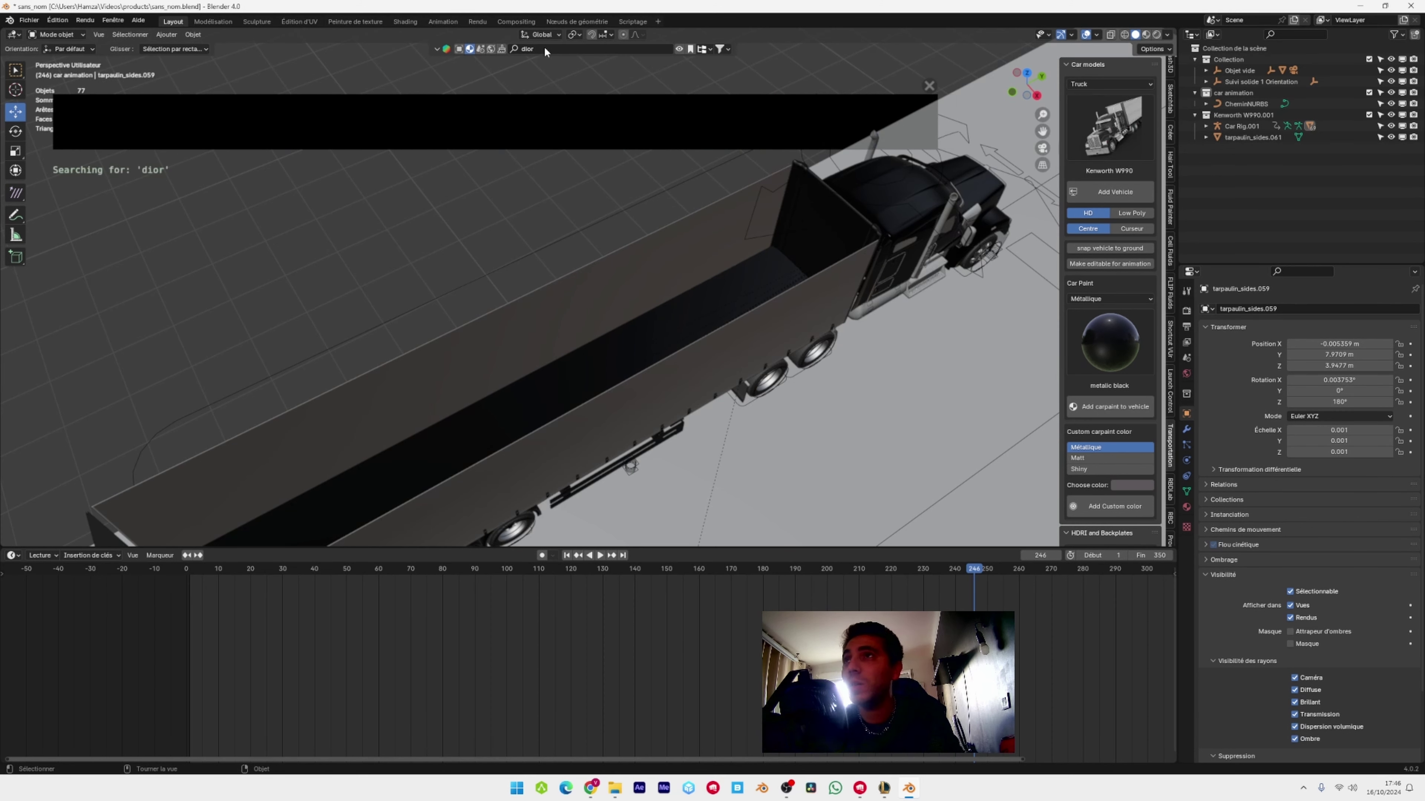
left_click(533, 49)
key("BackSpace")
type("dio")
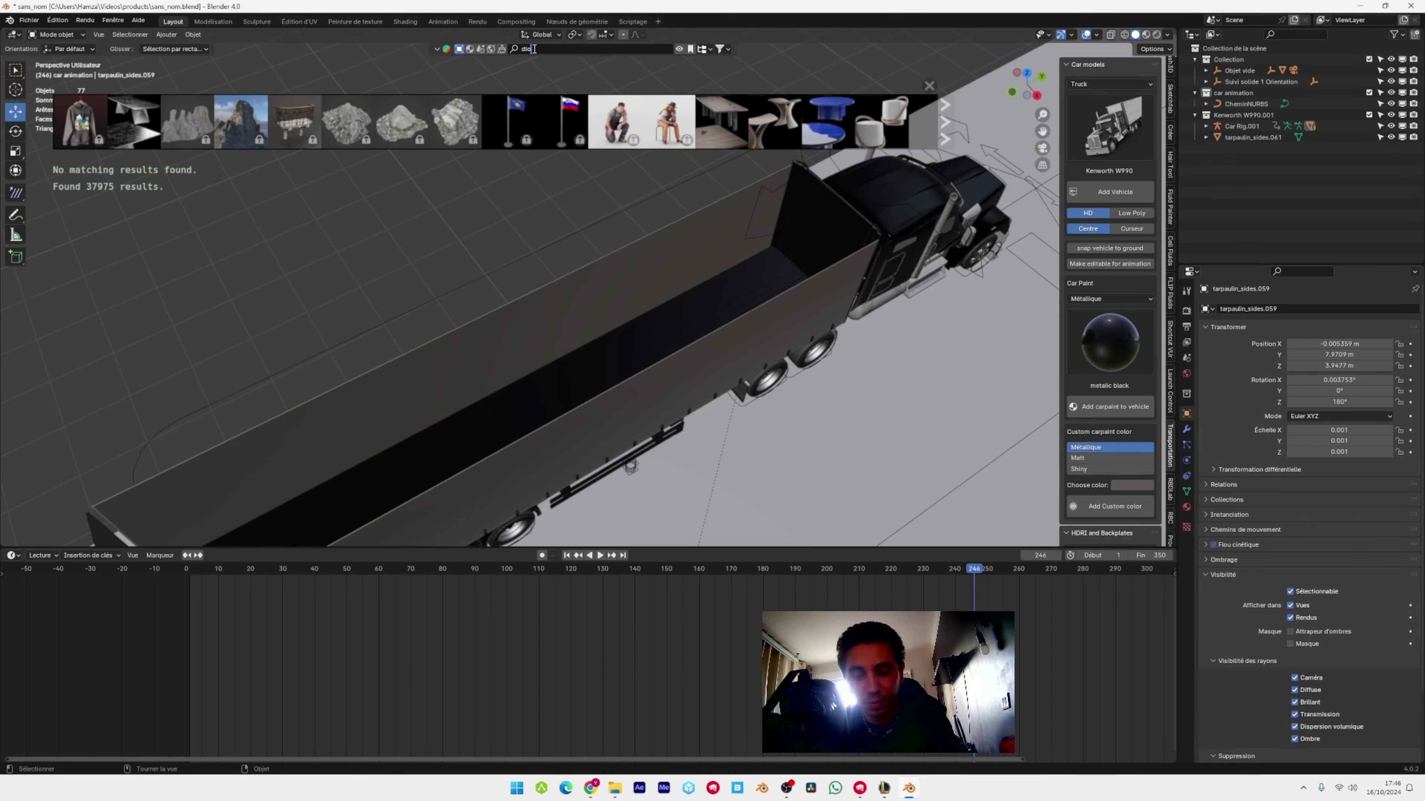
type("r")
key("Return")
Place the Perfume Sauvage model beside the trailer and scale it up to about 14.7
left_click_drag(235, 121, 439, 187)
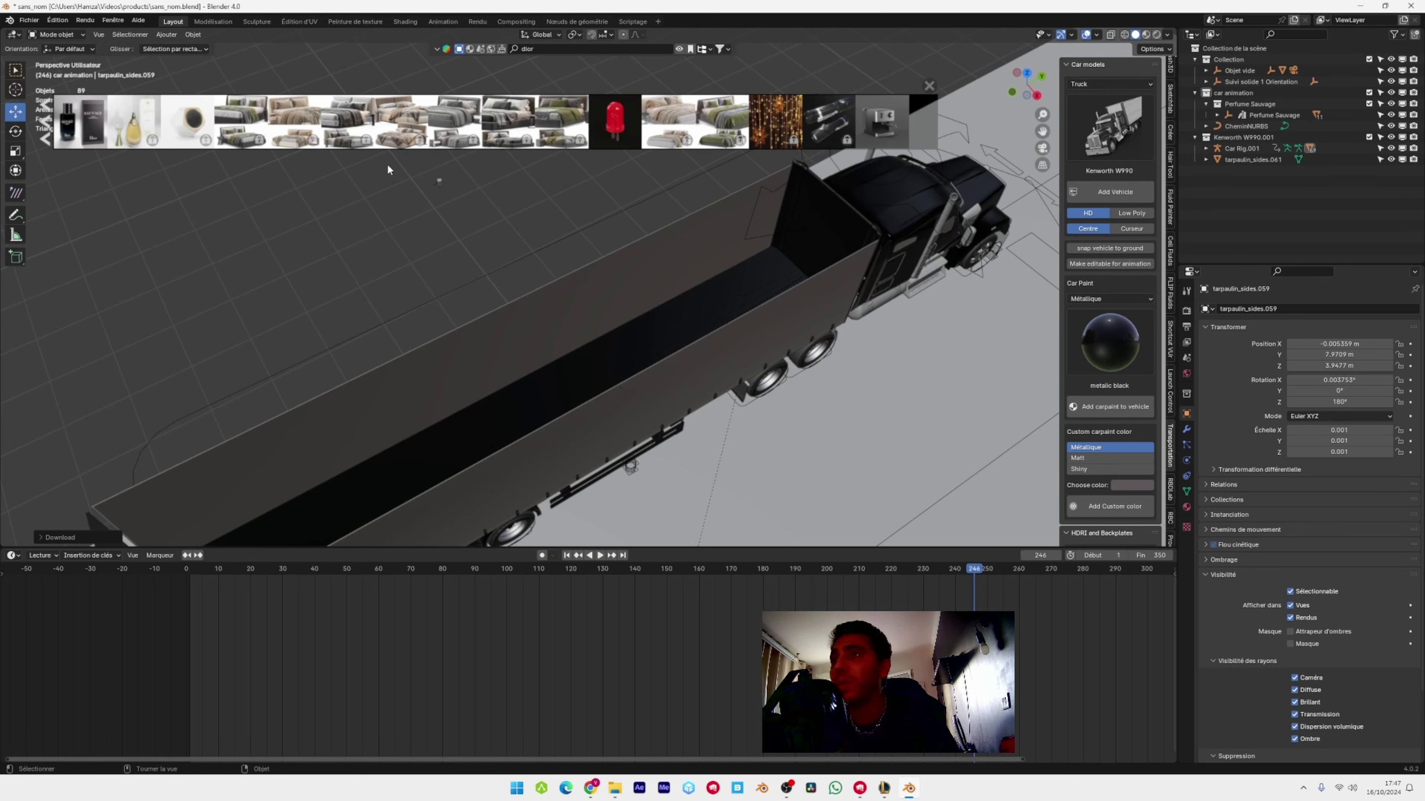
key("s")
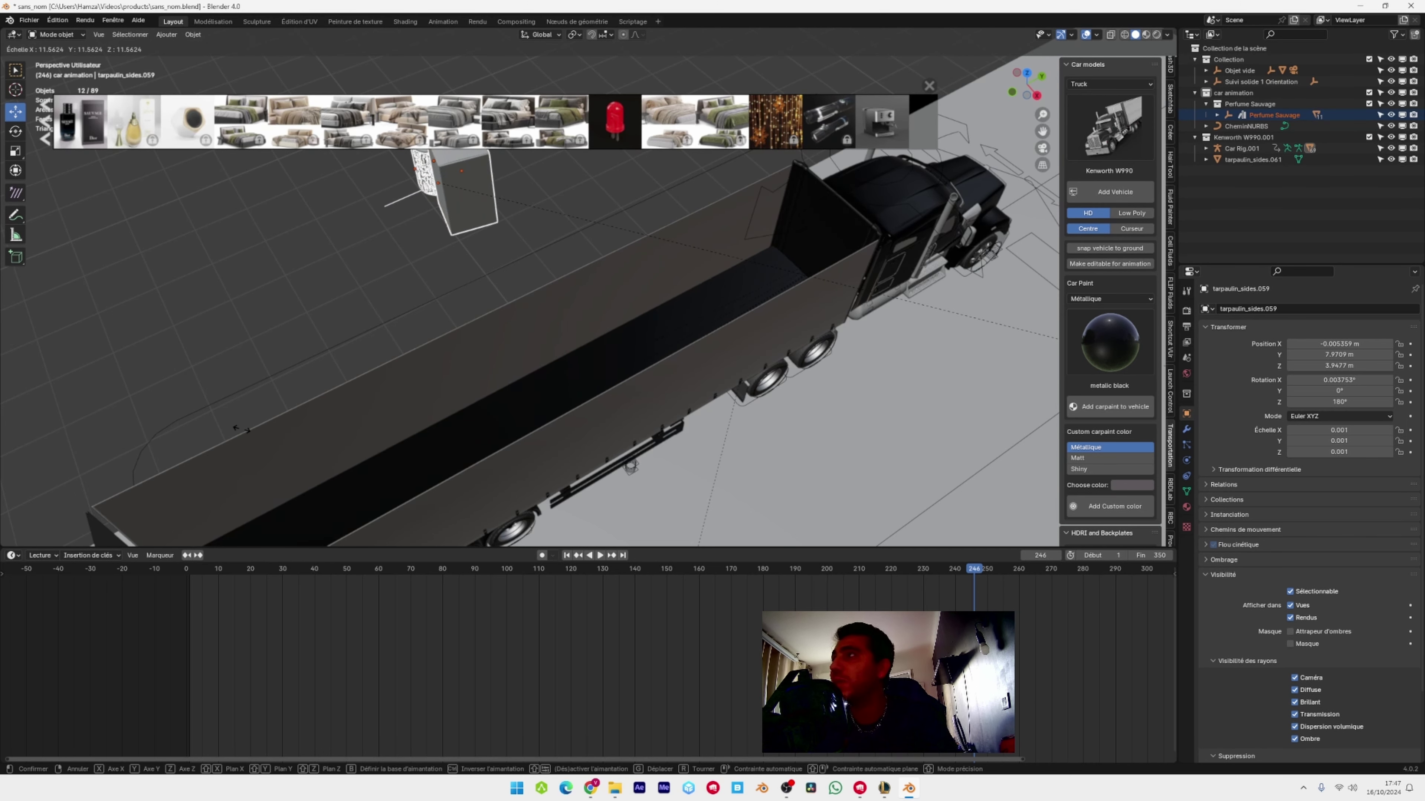
left_click(507, 505)
middle_click_drag(371, 305, 384, 405, "shift")
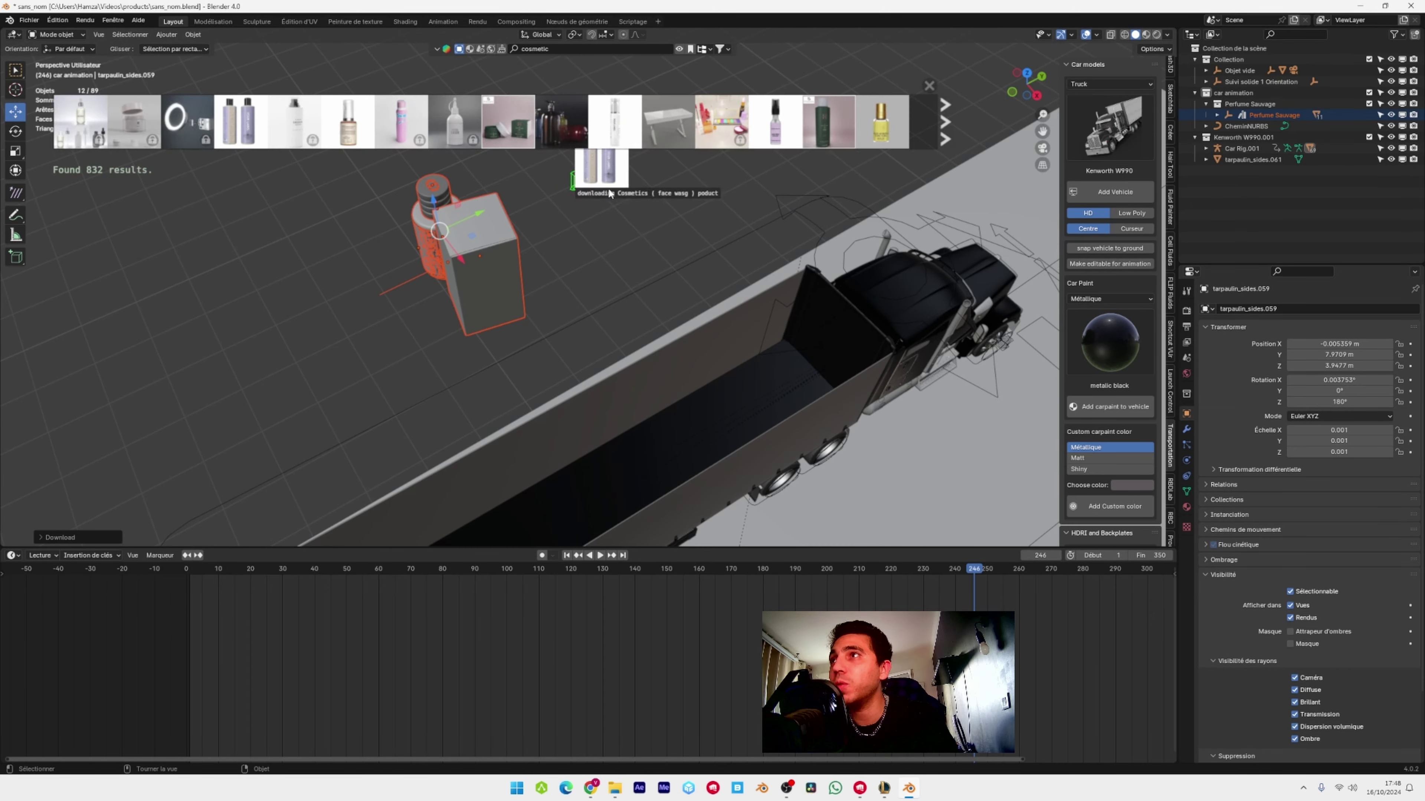
Add four cosmetic product models beside the truck and move the Perfume Sauvage model over the open trailer
mouse_move(598, 119)
mouse_move(512, 129)
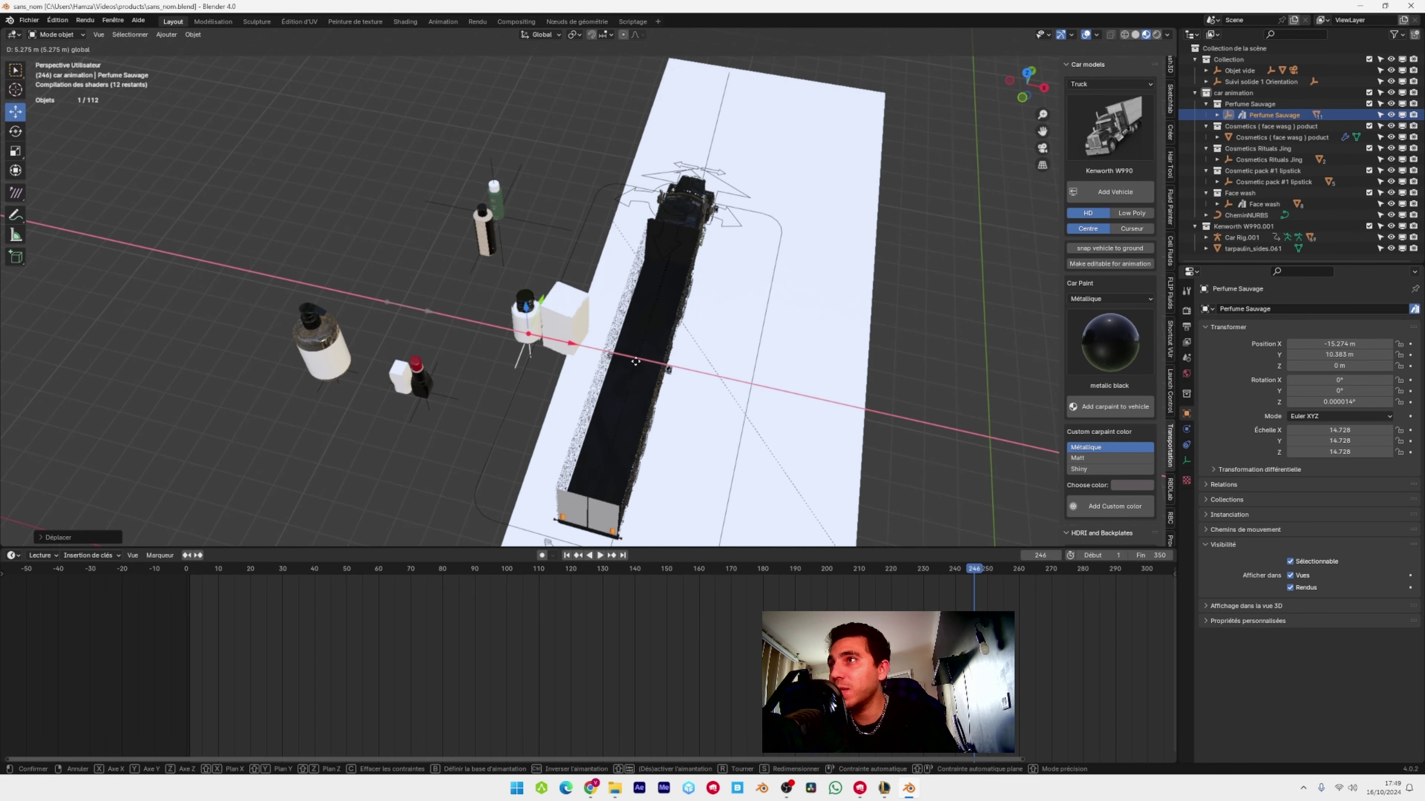
left_click(628, 317)
scroll(628, 280, "up", 3)
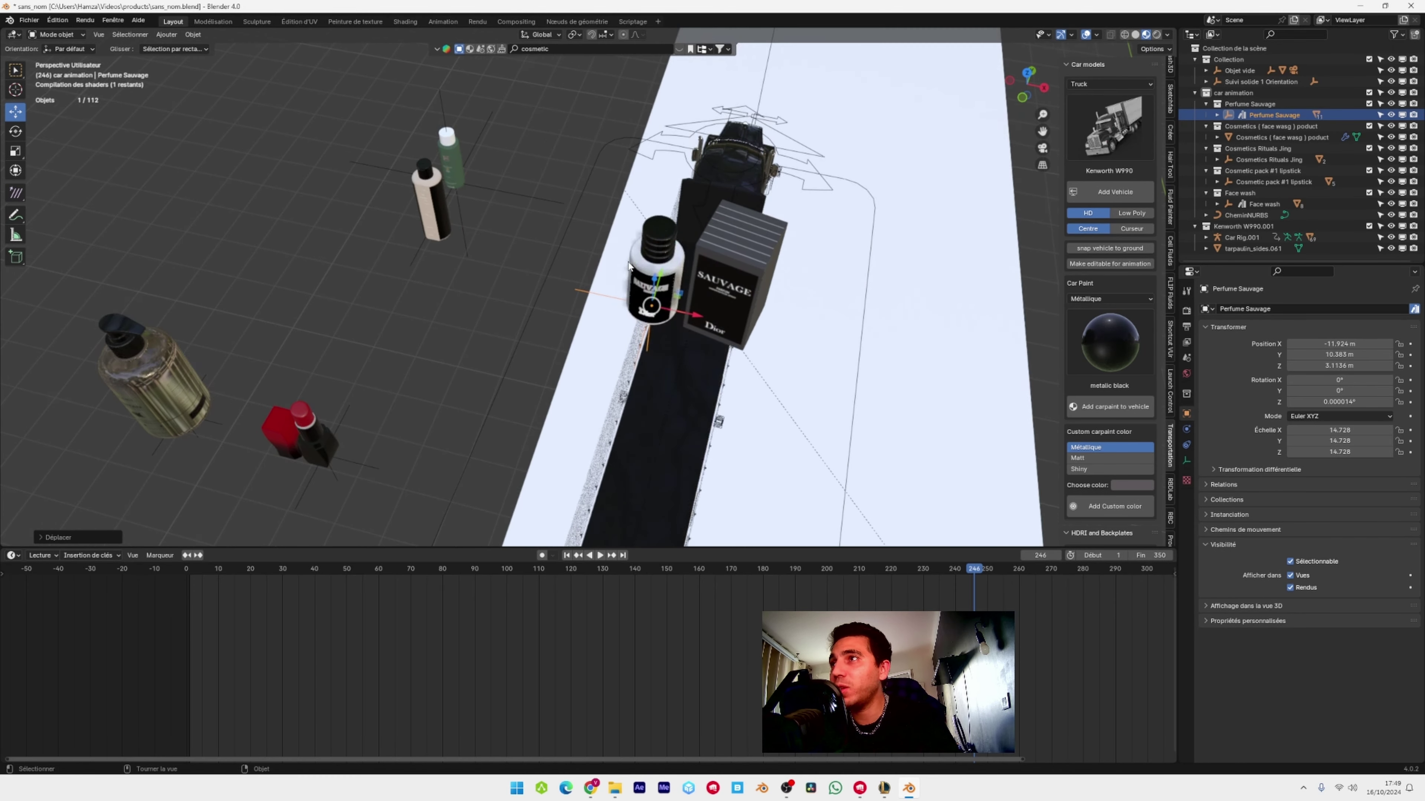
Rotate the Perfume Sauvage model about 80° around Z and lower it onto the trailer floor, checking its height through the camera
middle_click_drag(628, 266, 654, 307)
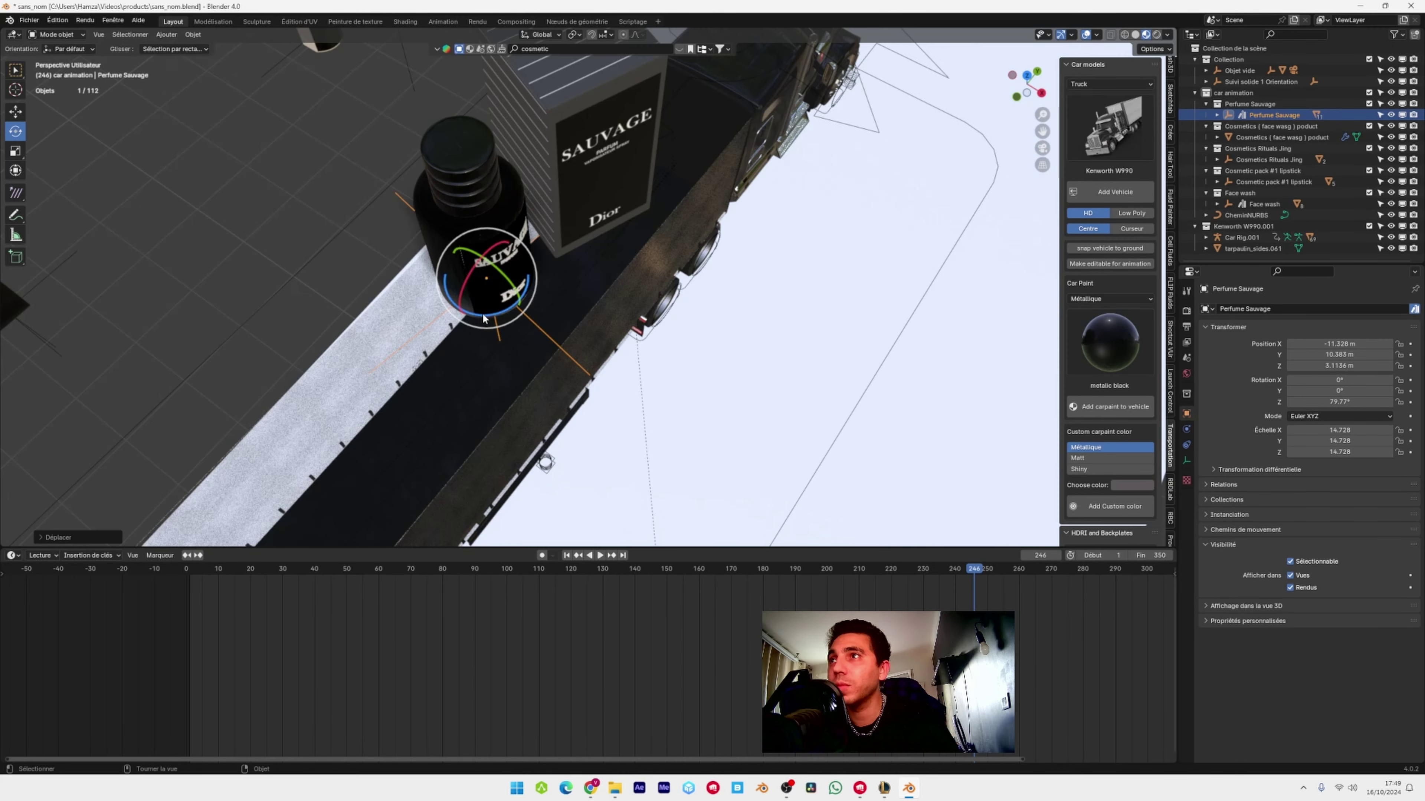
left_click_drag(486, 316, 495, 314)
middle_click_drag(497, 313, 721, 328, "shift")
key("g")
key("z")
left_click(733, 275)
key("KP_0")
key("g")
key("z")
left_click(858, 319)
left_click(862, 322)
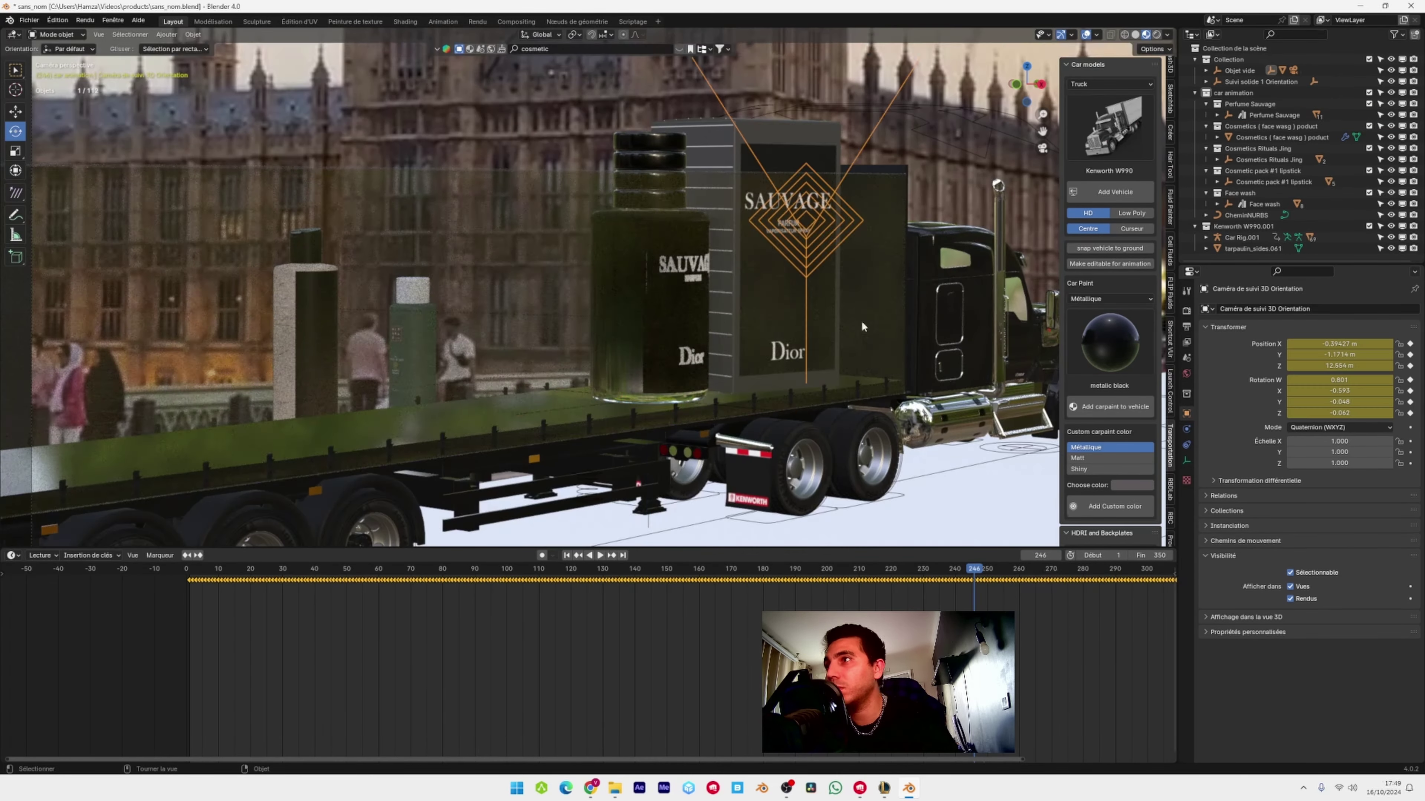
Place the Cosmetic pack #1 lipstick model on the trailer floor behind the perfume and turn it toward the trailer's side
middle_click_drag(862, 327, 699, 326)
left_click(601, 414)
scroll(634, 387, "up", 3)
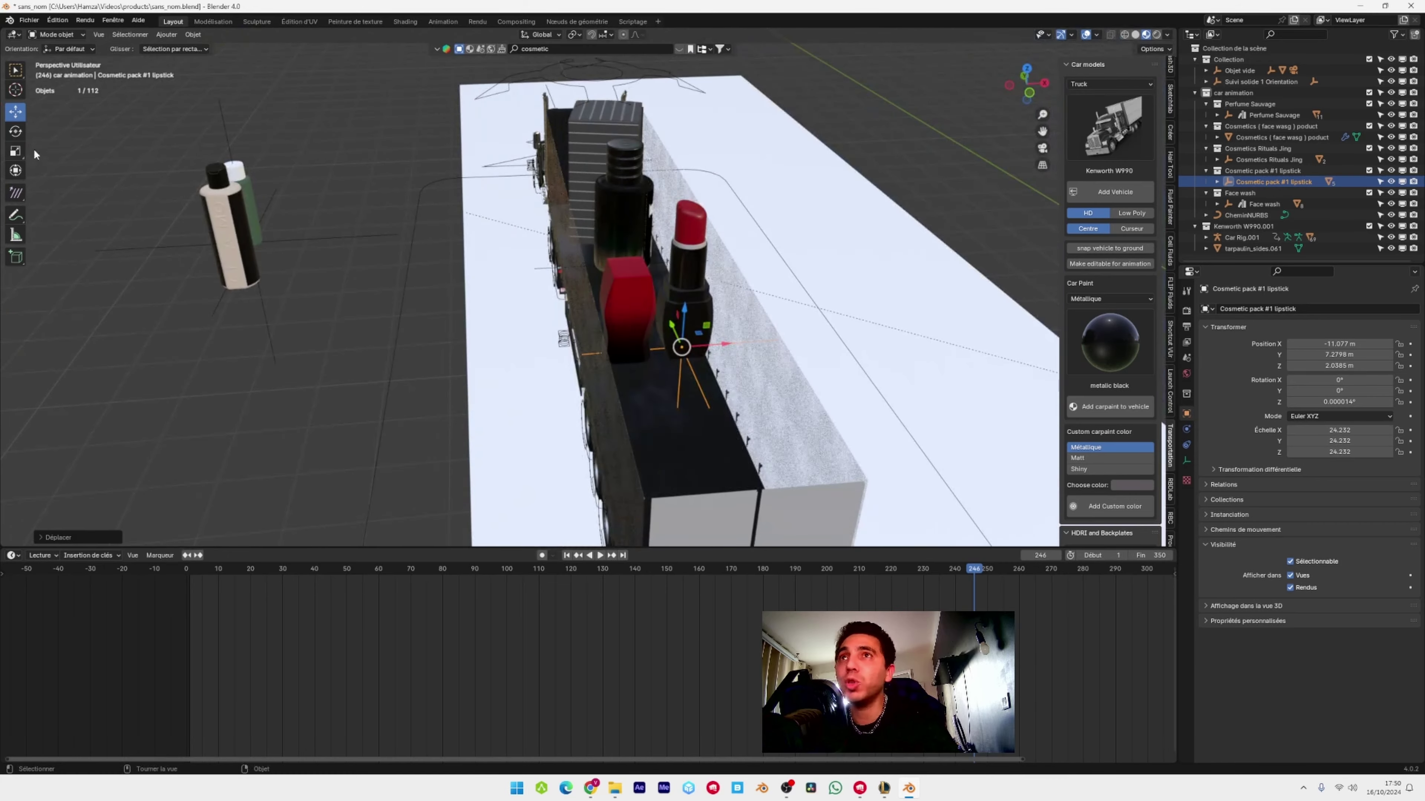
left_click(16, 131)
middle_click_drag(340, 251, 570, 195)
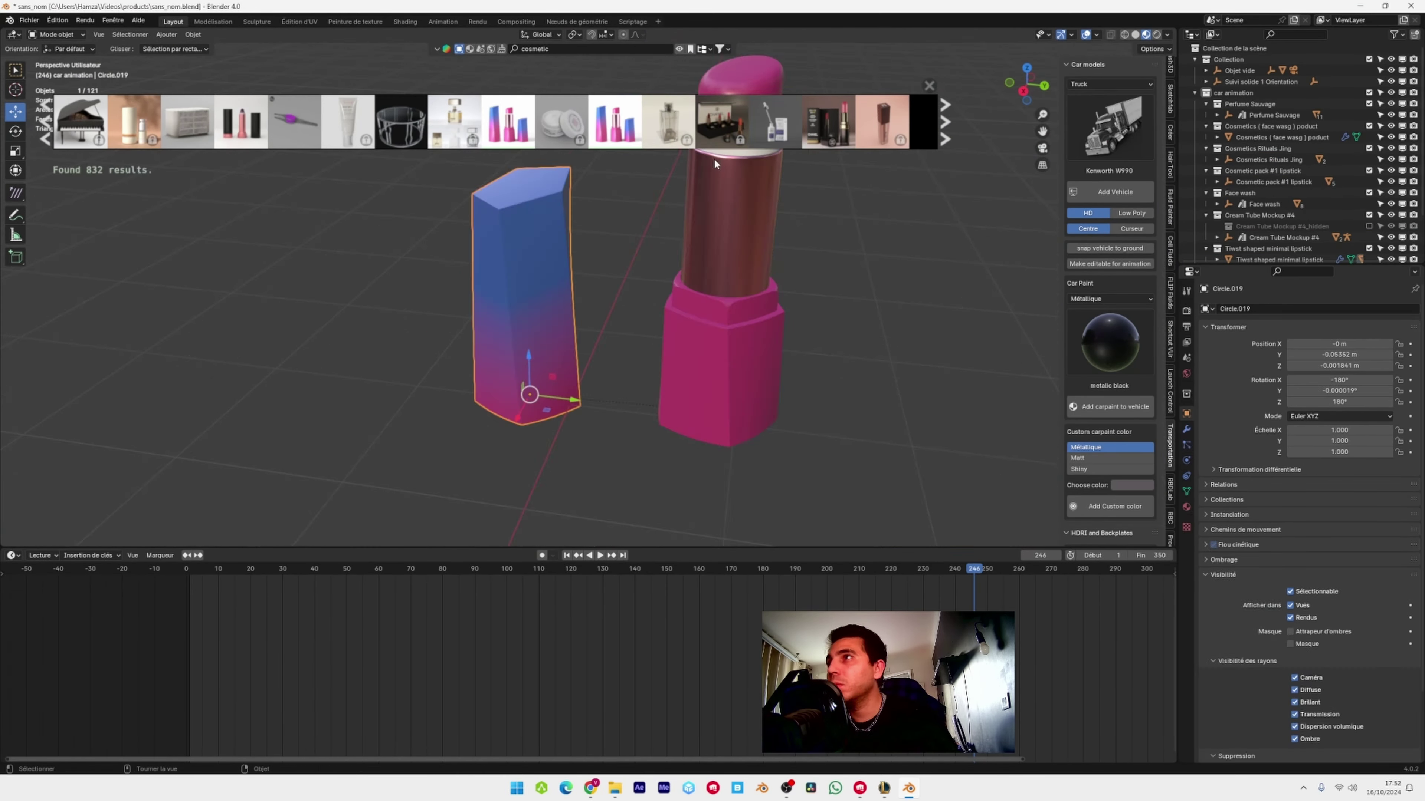
middle_click_drag(678, 359, 664, 389)
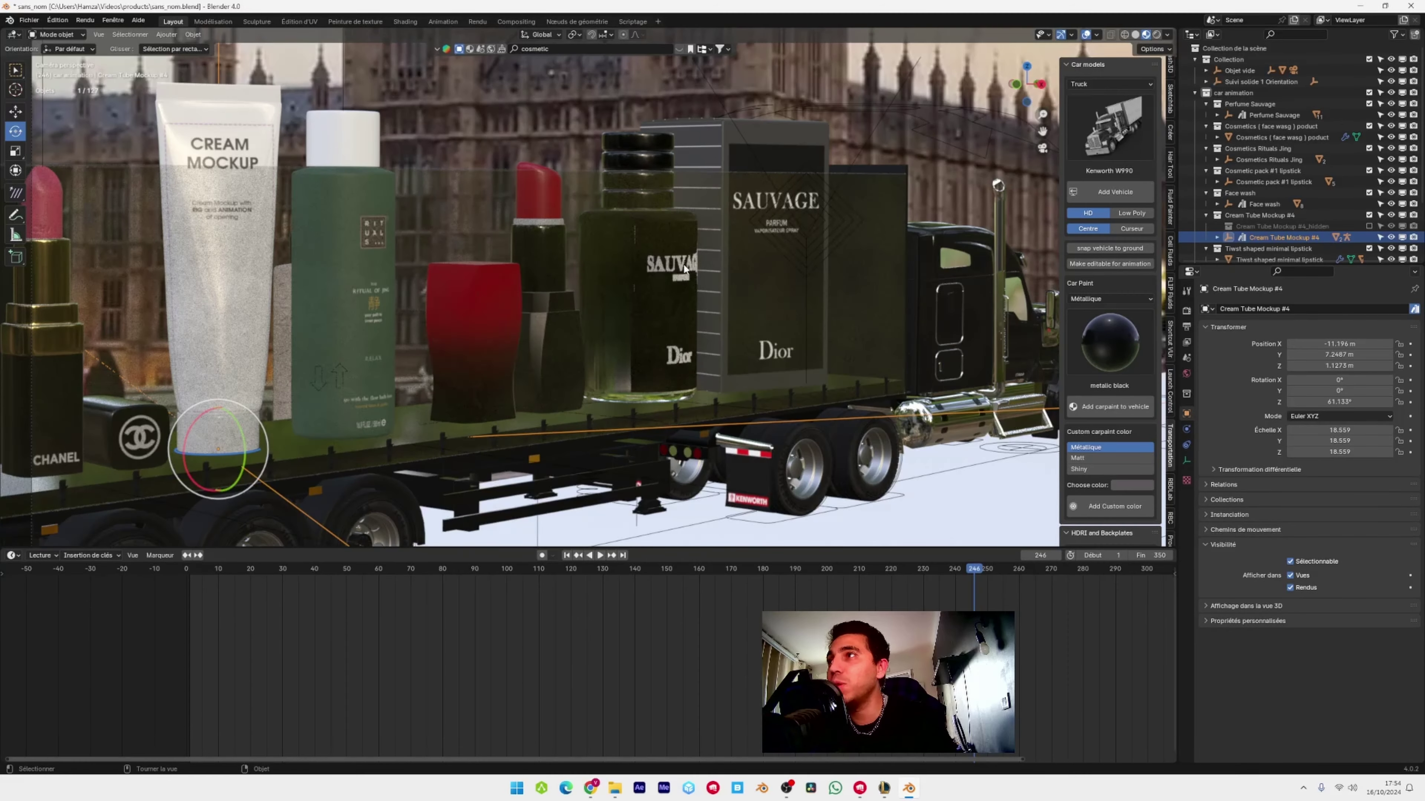
Reveal all hidden objects and delete the trailer's roof panel tarpaulin_sides.059
scroll(683, 262, "down", 5)
middle_click_drag(683, 263, 606, 419)
scroll(597, 275, "up", 5)
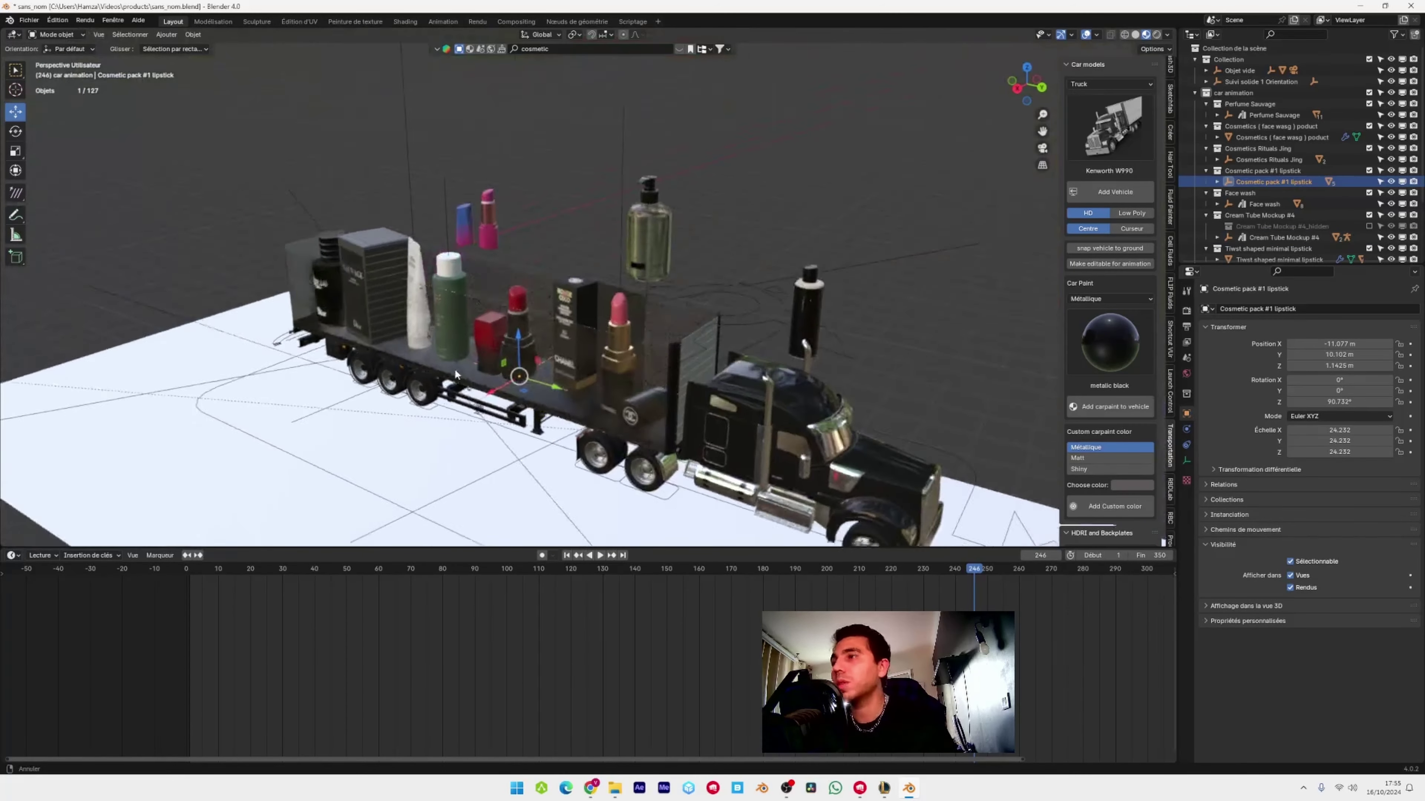
middle_click_drag(627, 305, 698, 299)
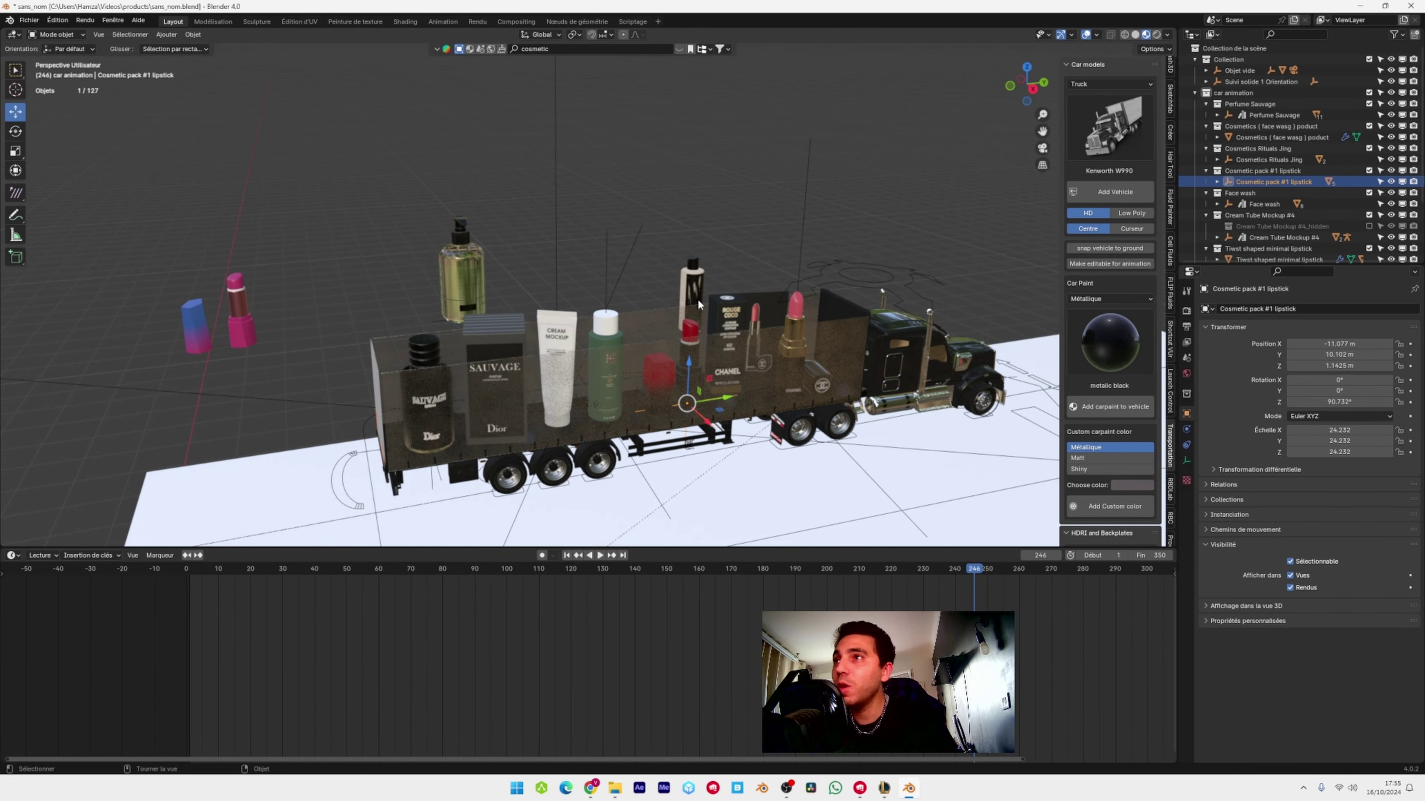
key("alt+h")
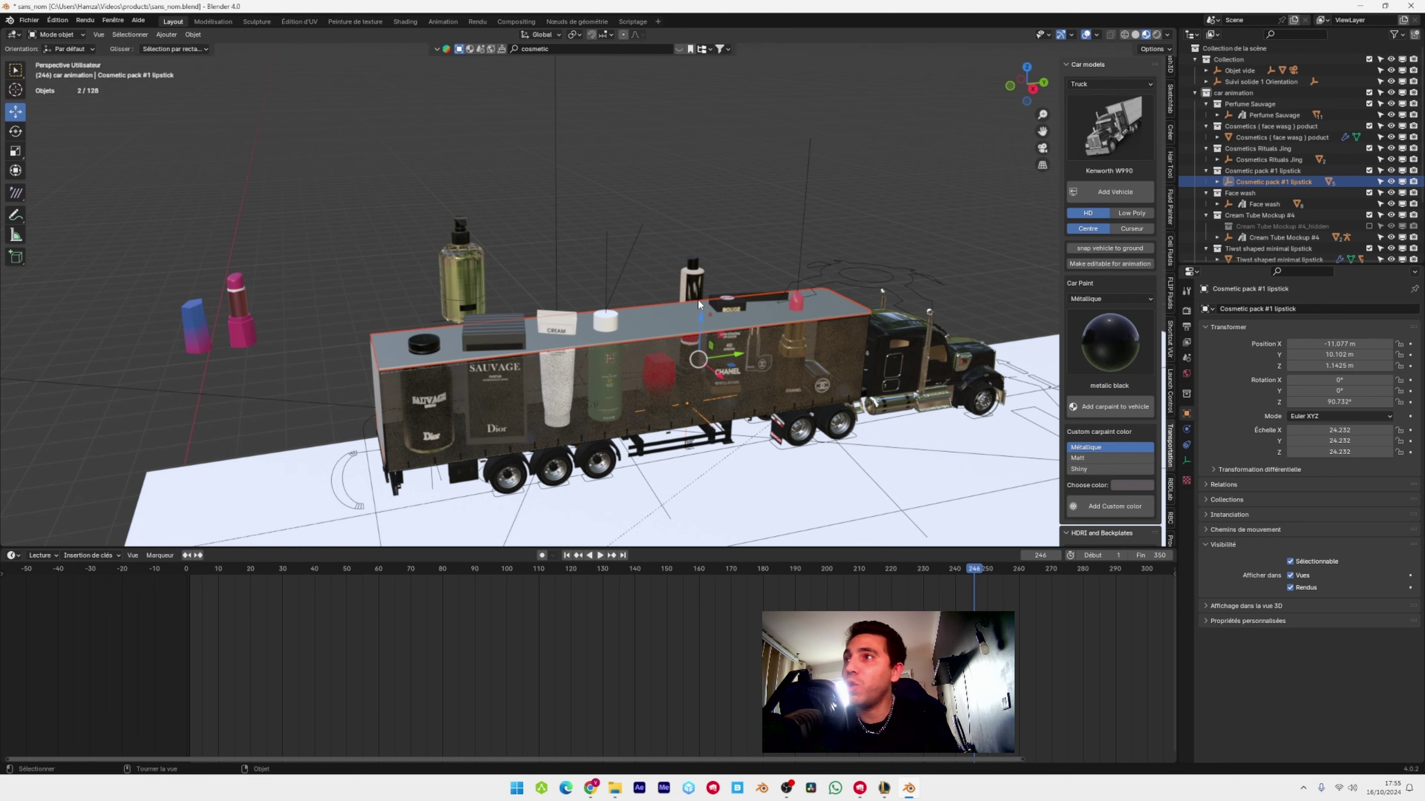
scroll(719, 379, "up", 5)
middle_click_drag(719, 379, 646, 365)
left_click(646, 364)
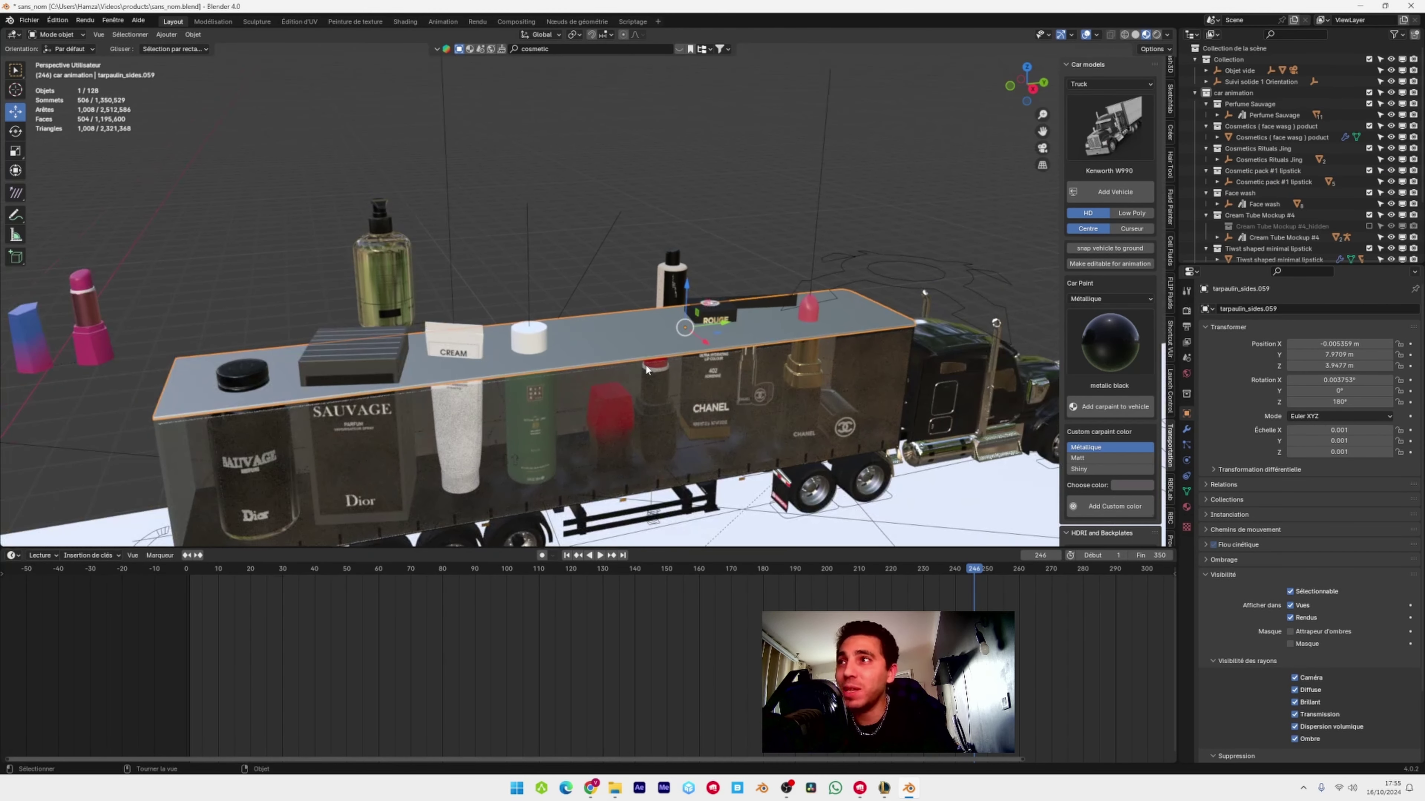
key("x")
left_click(589, 359)
Select the Lipstick Chanel model standing at the front of the open trailer
middle_click_drag(588, 357, 578, 399)
scroll(578, 400, "down", 3)
scroll(594, 426, "up", 5)
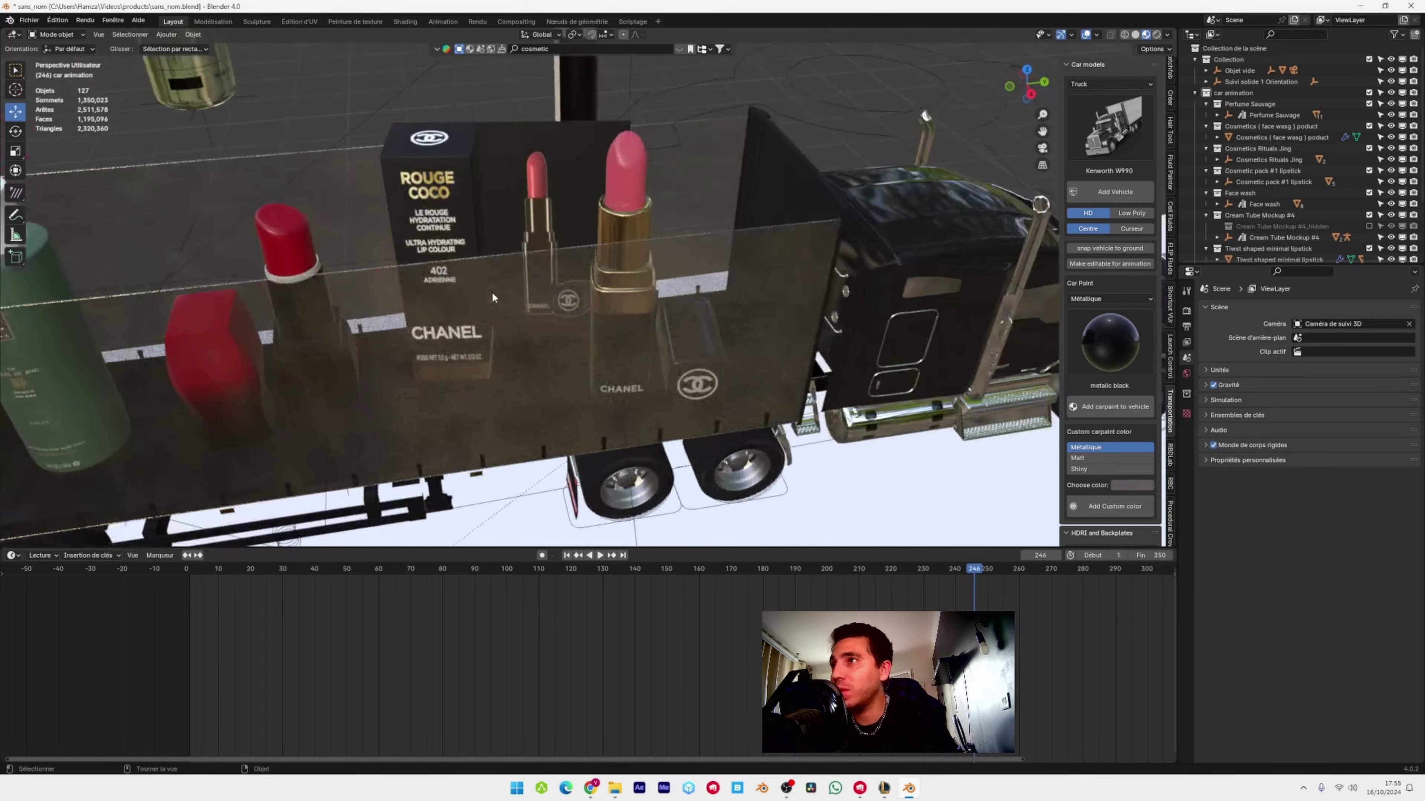
scroll(612, 449, "down", 3)
scroll(626, 470, "up", 2)
scroll(622, 348, "up", 3)
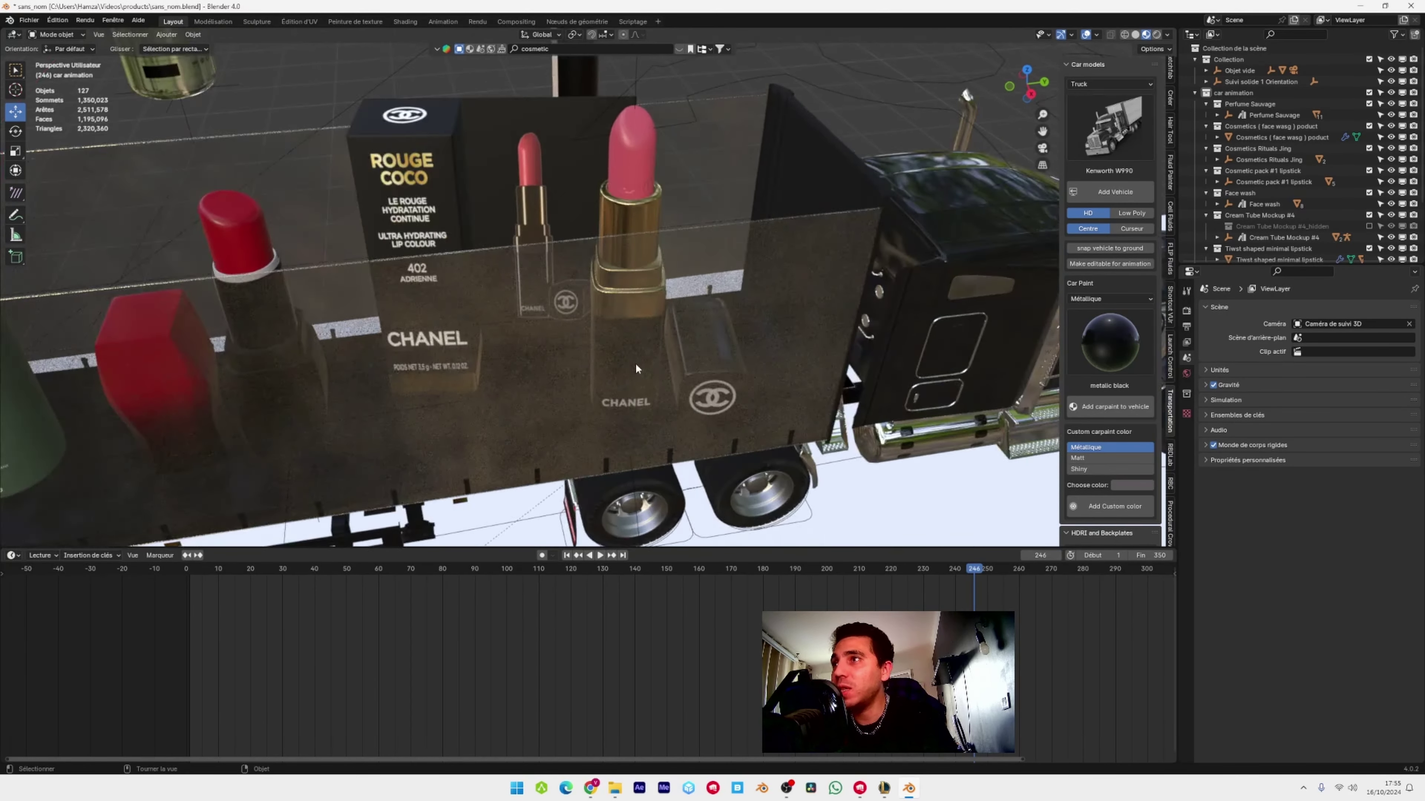
middle_click_drag(635, 363, 650, 399)
left_click(514, 376)
left_click(514, 376)
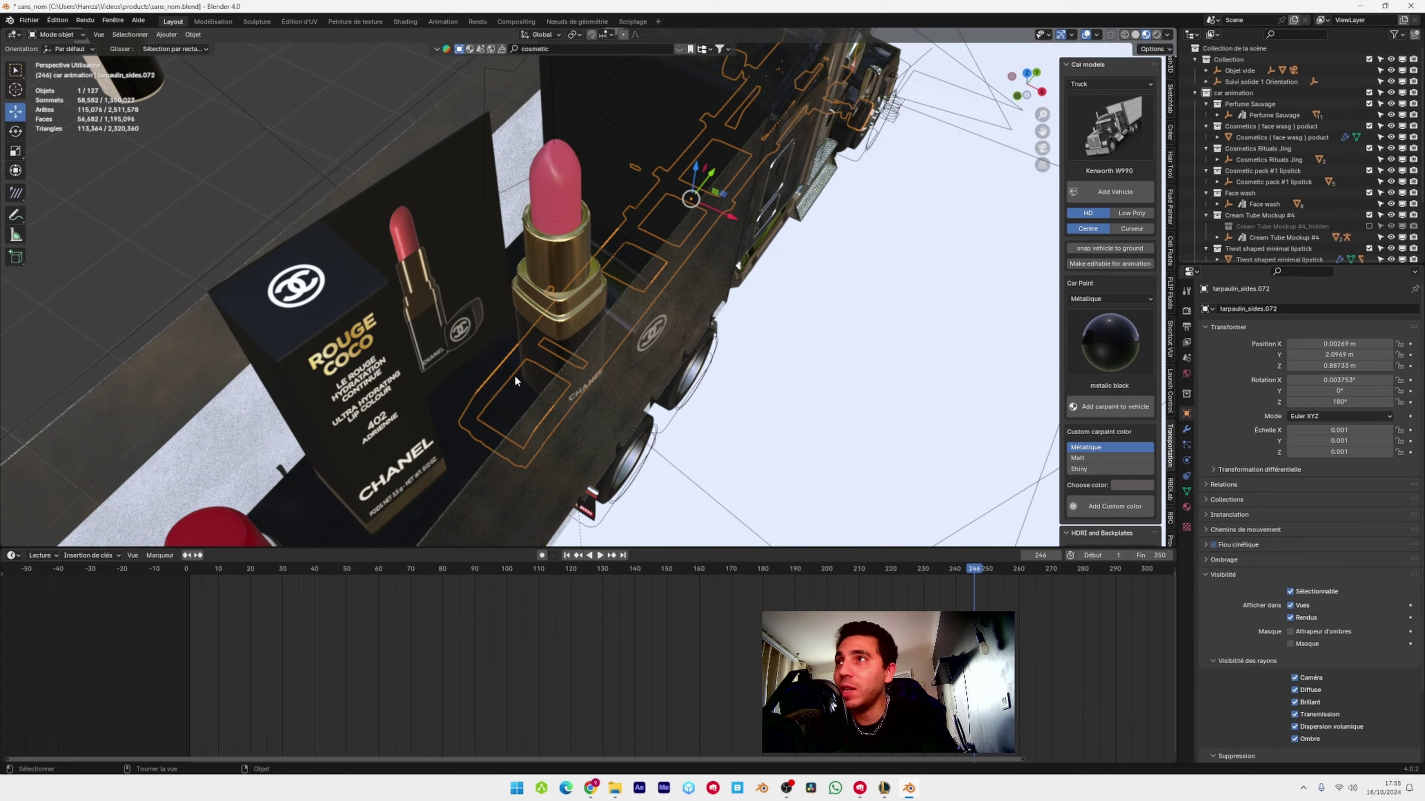
left_click(515, 376)
left_click(514, 375)
left_click(514, 376)
Try raising the Lipstick Chanel model vertically and undo the move
middle_click_drag(514, 376, 654, 379)
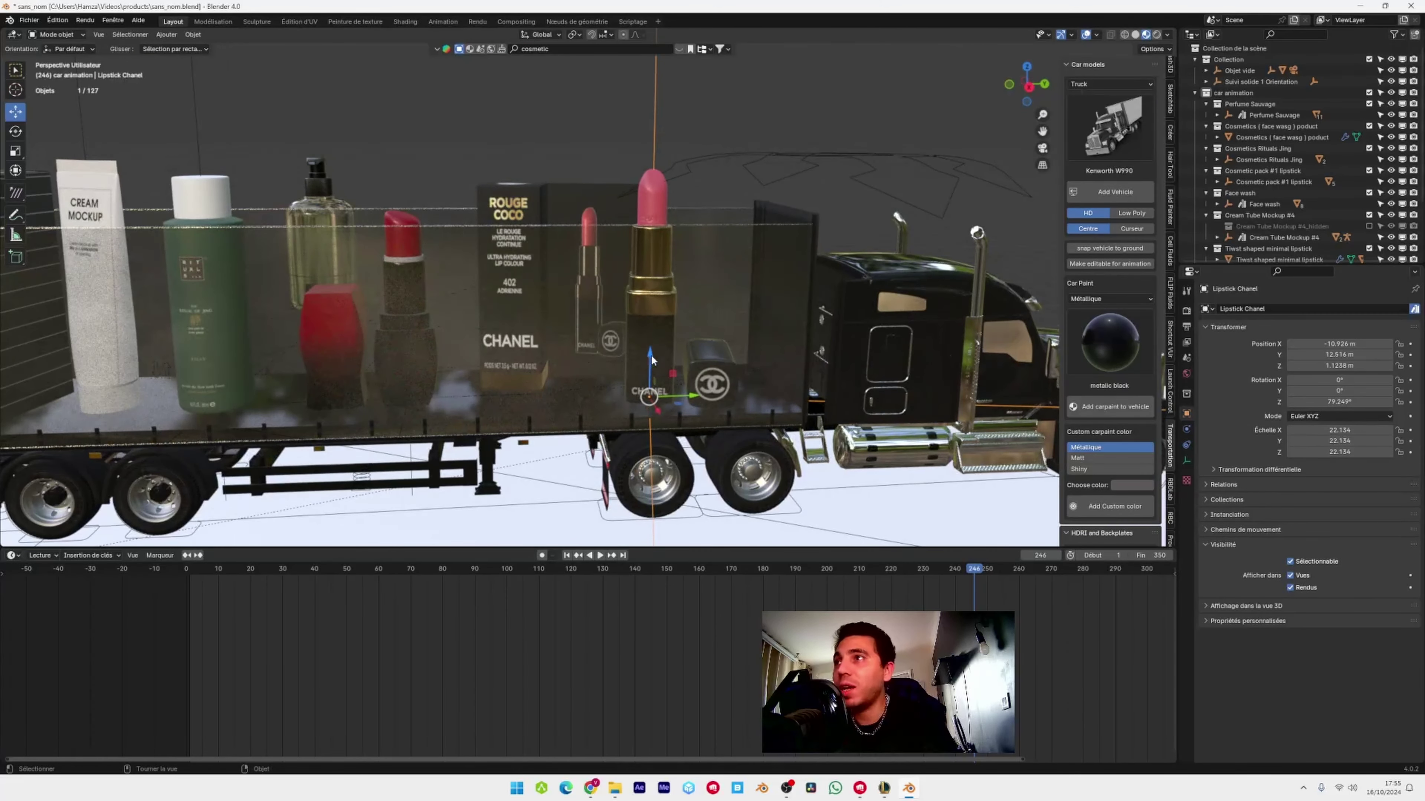
left_click_drag(651, 357, 672, 293)
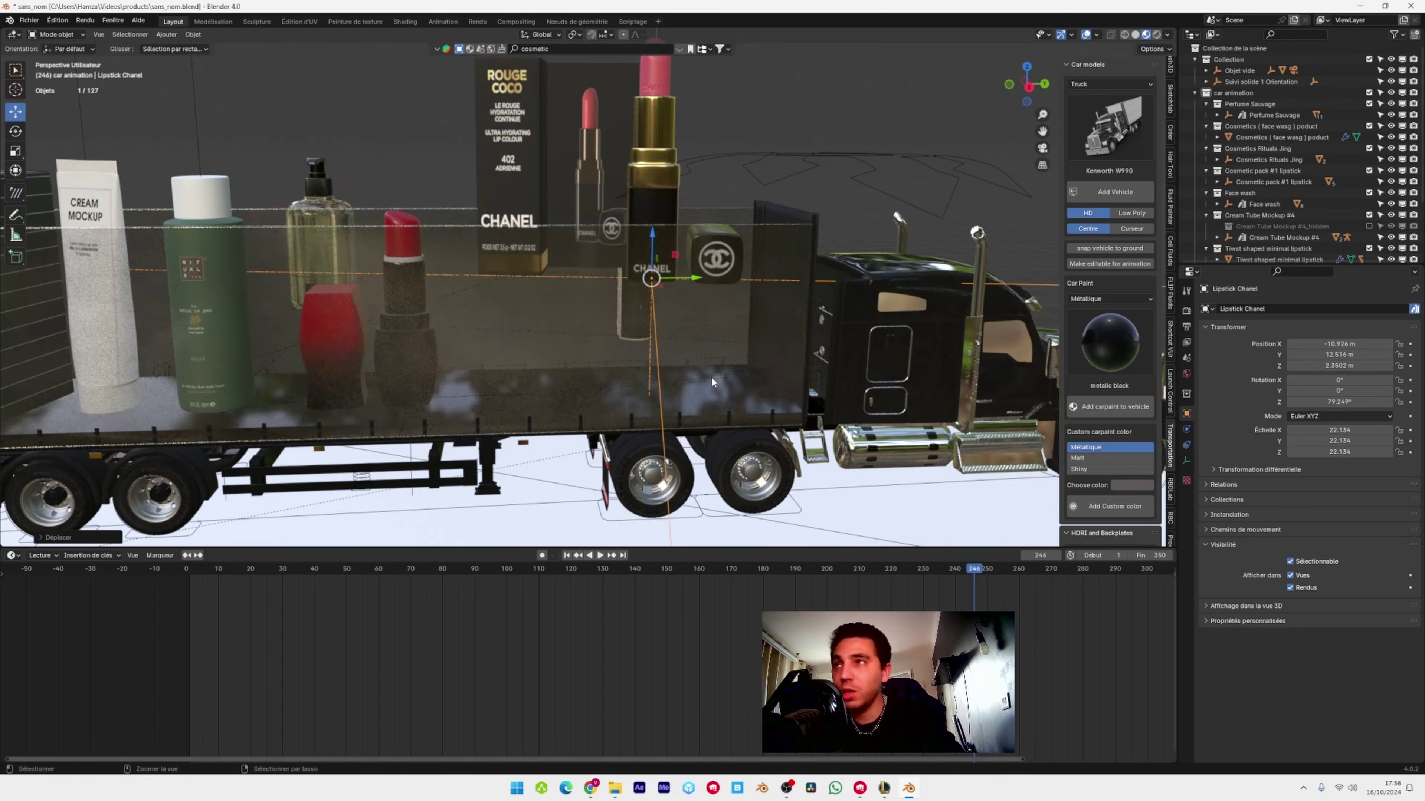
key("ctrl+z")
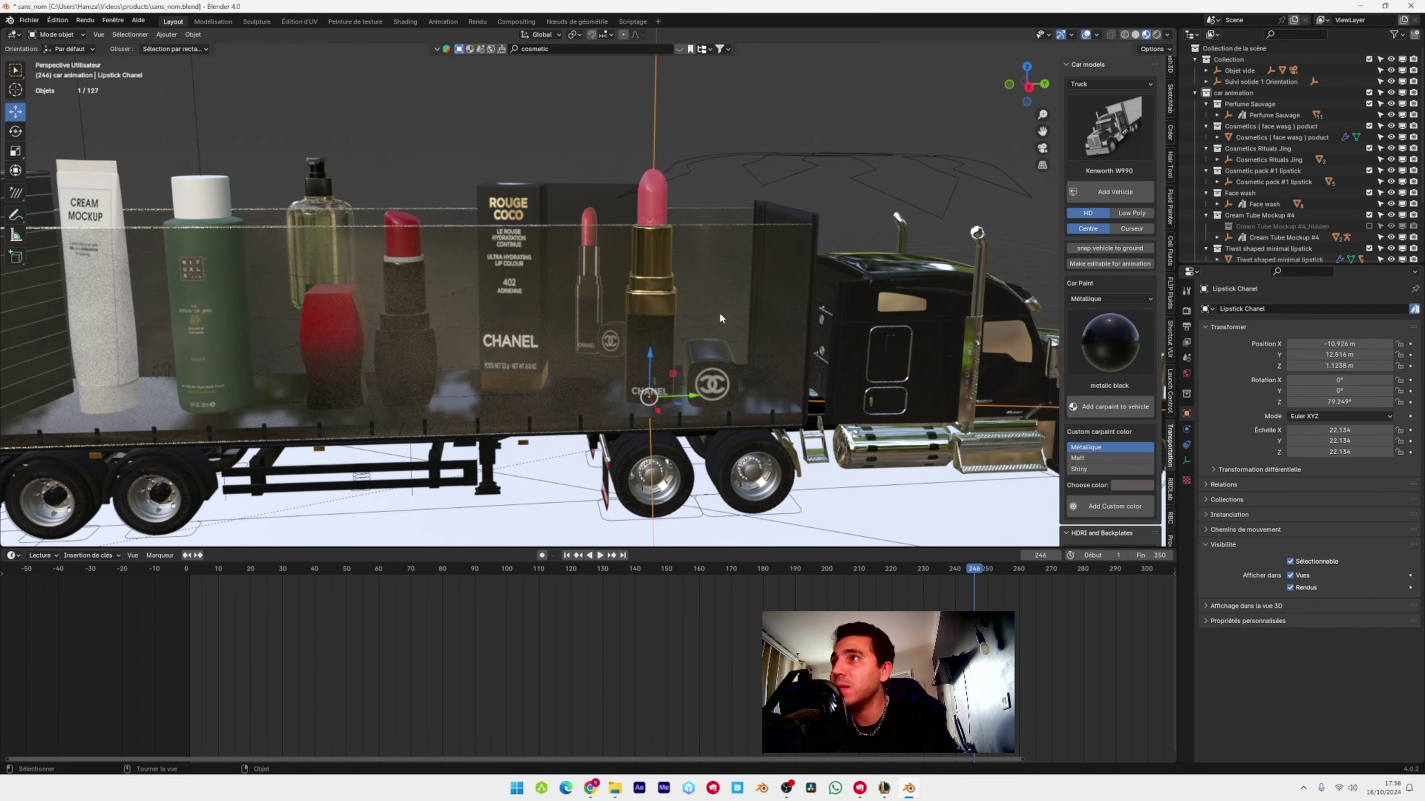
Parent the Lipstick Chanel model to the trailer floor tarpaulin_sides.056 as an object, keeping its transform
scroll(721, 319, "down", 3)
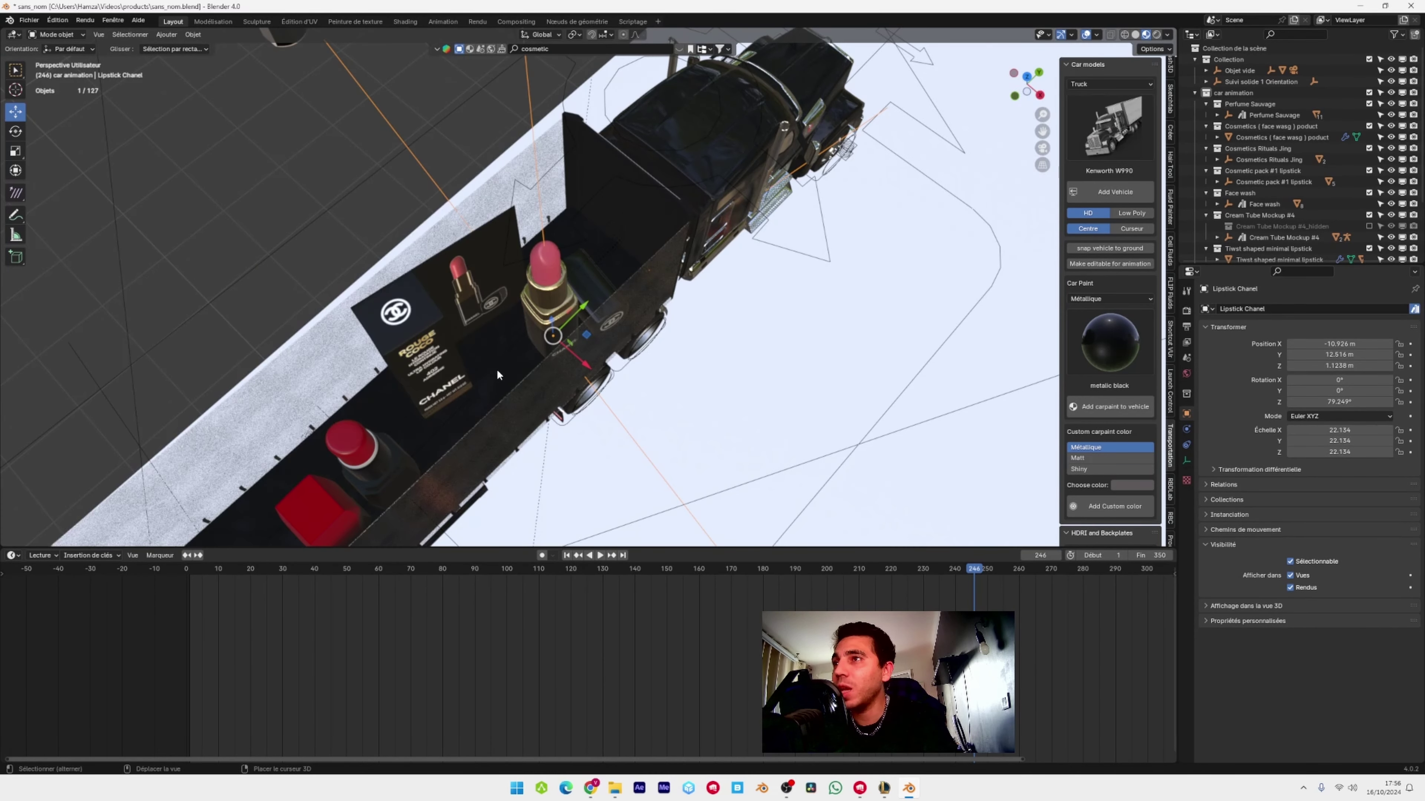
middle_click_drag(496, 369, 609, 344, "shift")
scroll(608, 367, "up", 2)
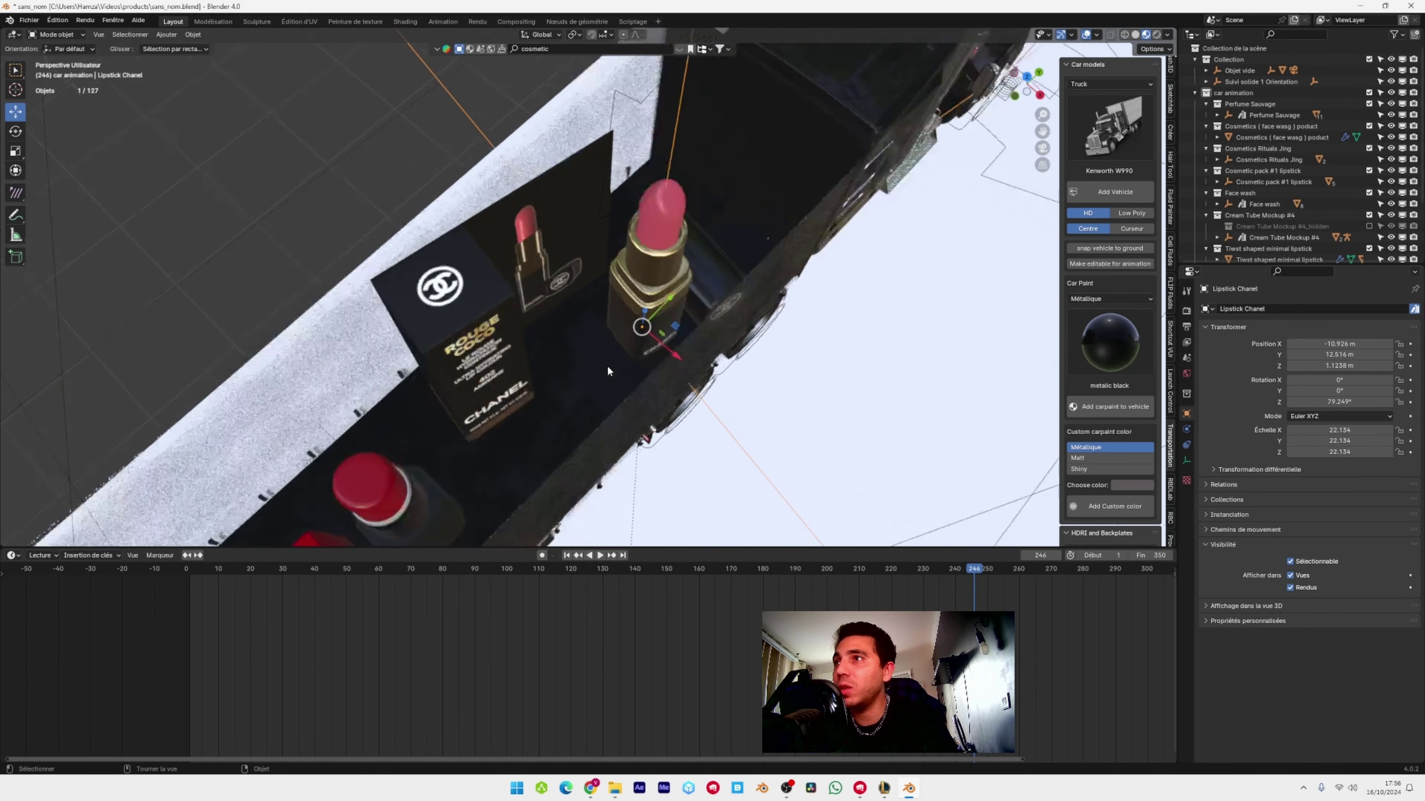
scroll(609, 393, "up", 2)
left_click(619, 407, "shift")
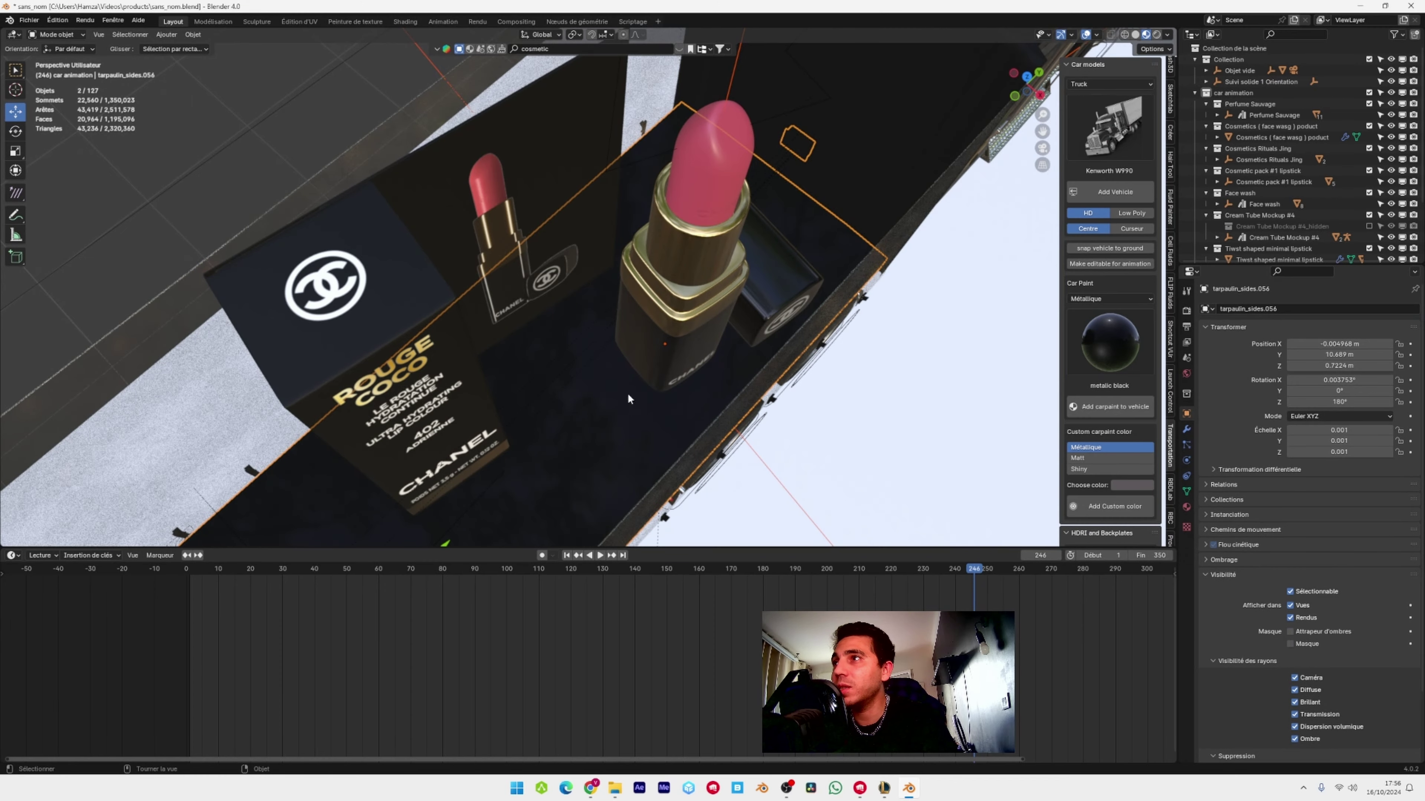
scroll(628, 393, "down", 4)
middle_click_drag(644, 367, 635, 326)
scroll(650, 331, "up", 2)
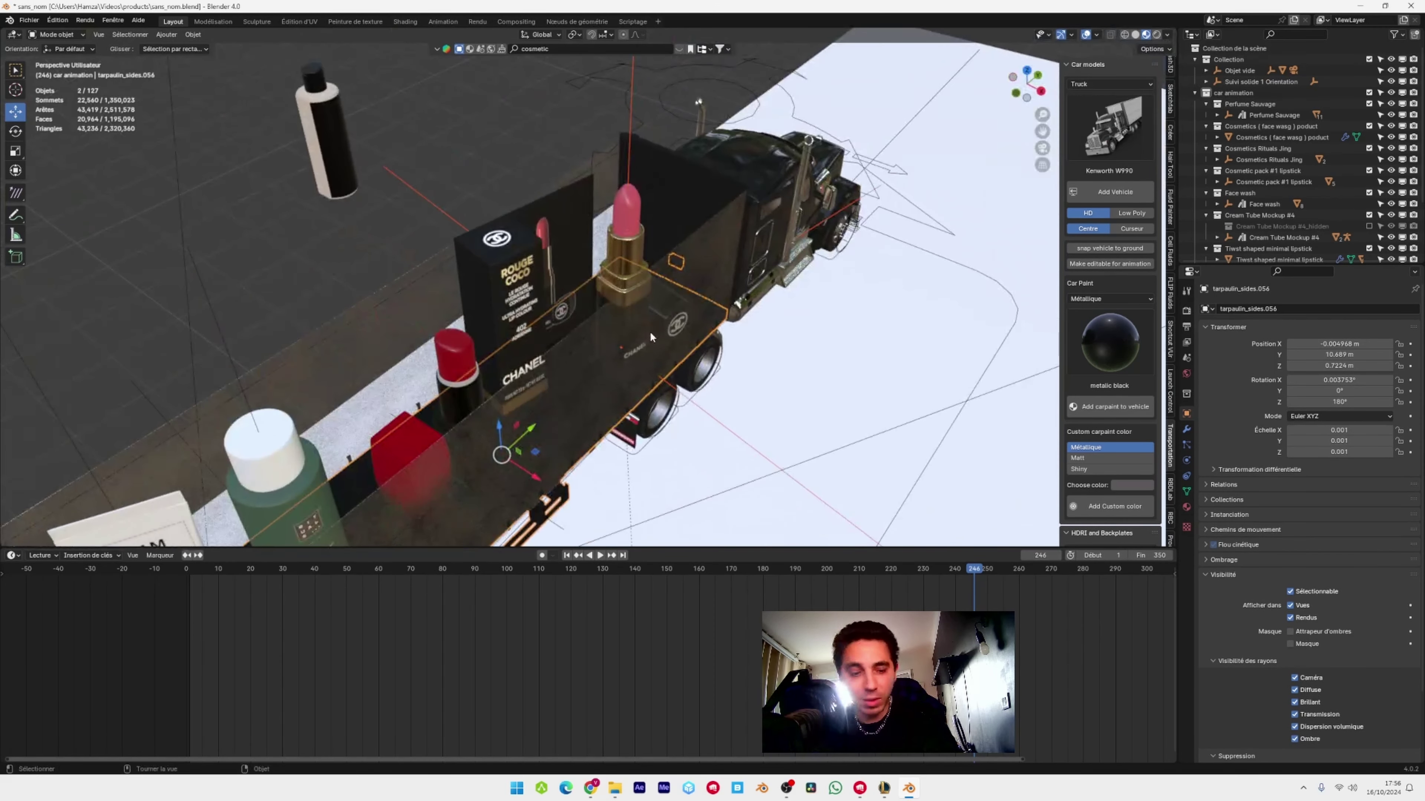
key("ctrl+p")
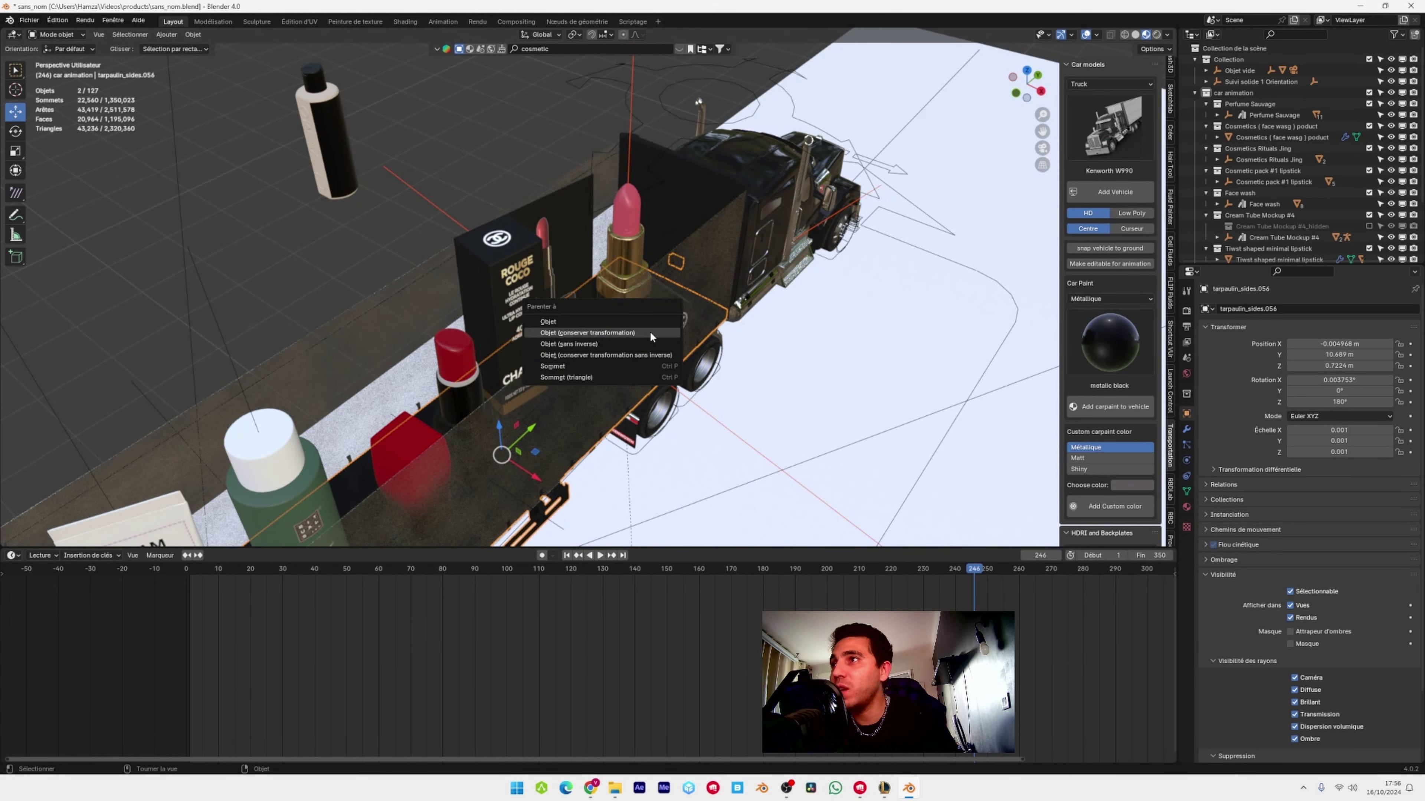
left_click(650, 334)
Scrub the animation back to frame 218 to check whether the Chanel lipstick follows the trailer, and undo the frame change
middle_click_drag(650, 334, 859, 430)
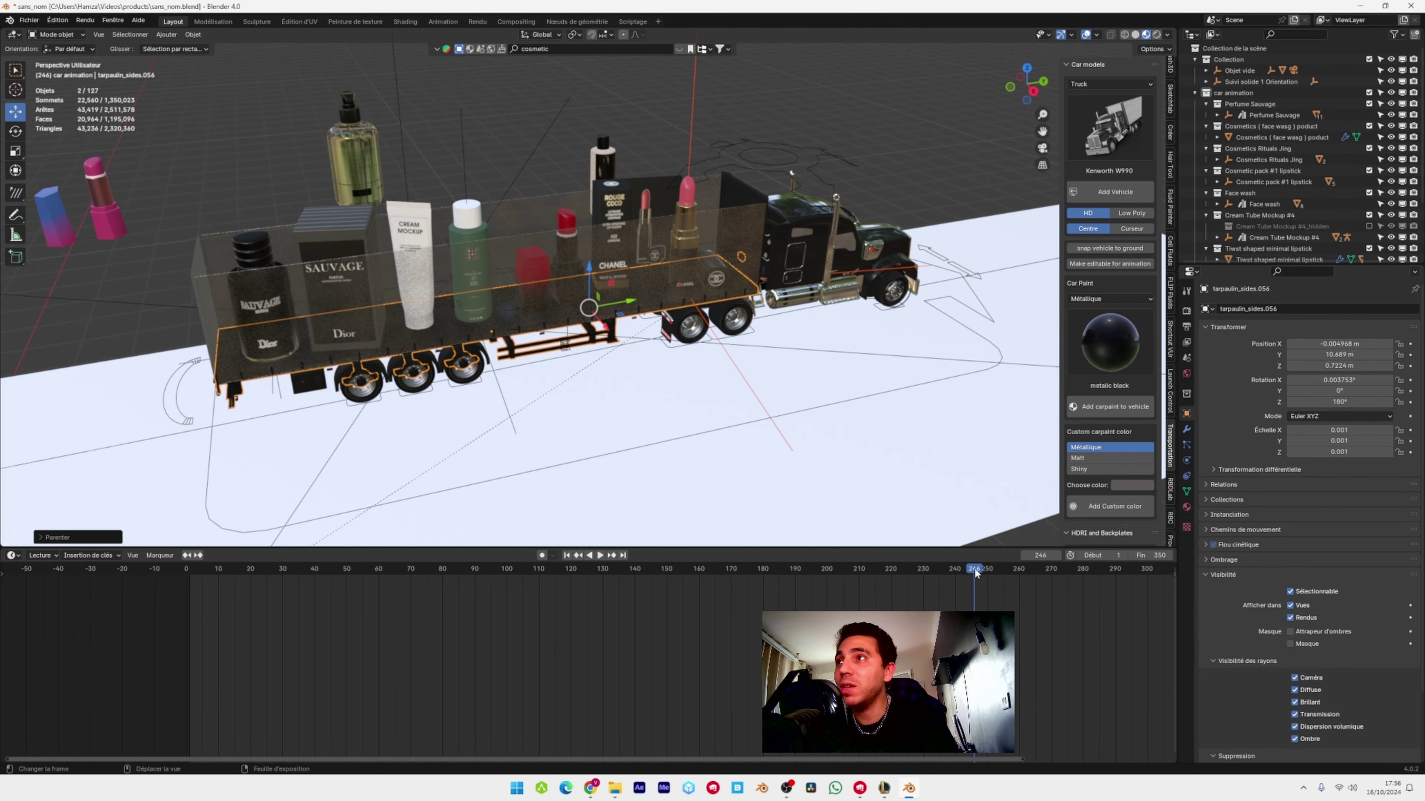
left_click_drag(975, 571, 884, 583)
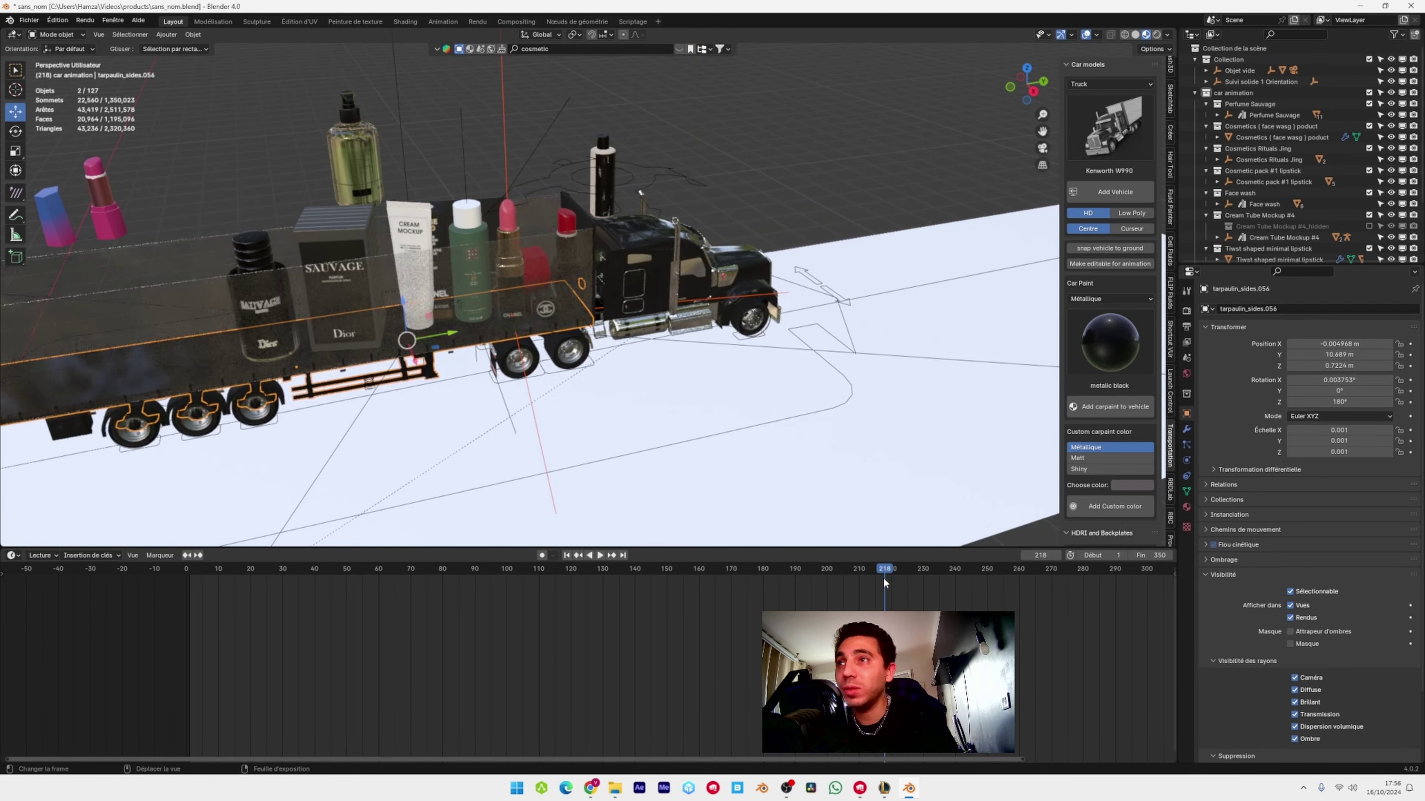
key("ctrl+z")
Parent the Cosmetic pack #1 lipstick model to the trailer floor tarpaulin_sides.056, keeping its transform
scroll(655, 261, "up", 4)
middle_click_drag(655, 262, 726, 343)
scroll(673, 303, "up", 2)
left_click(619, 245)
scroll(617, 248, "down", 2)
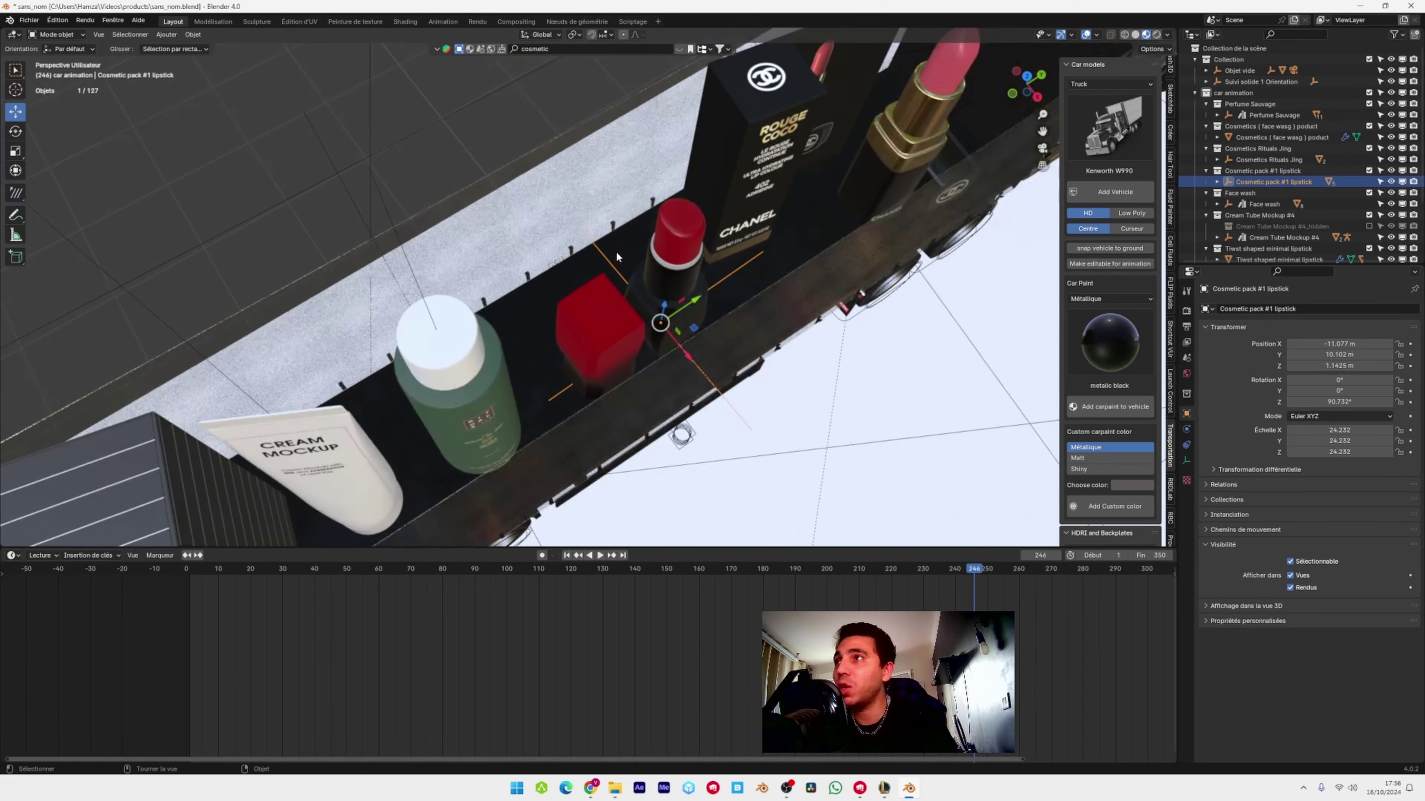
left_click(521, 309, "shift")
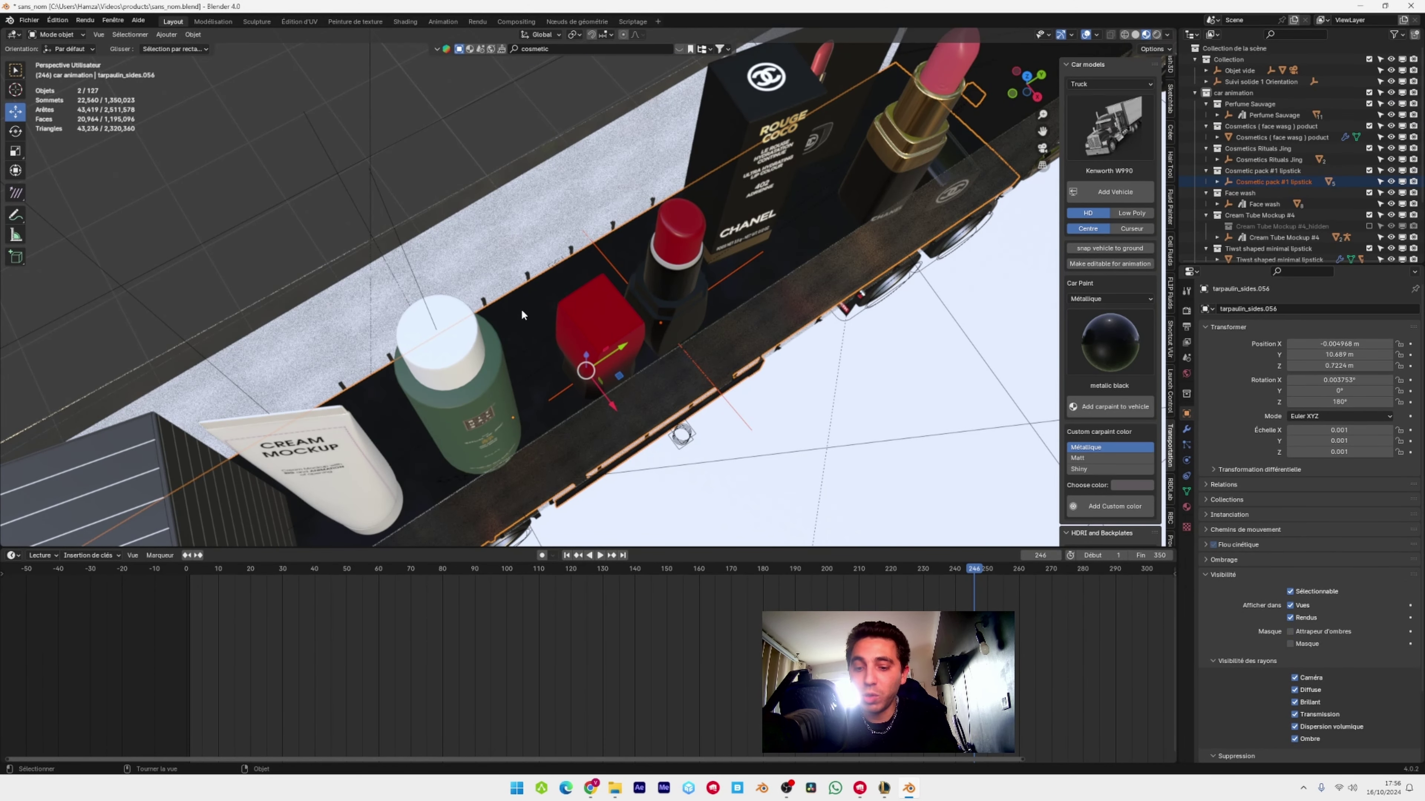
key("ctrl+p")
left_click(521, 310)
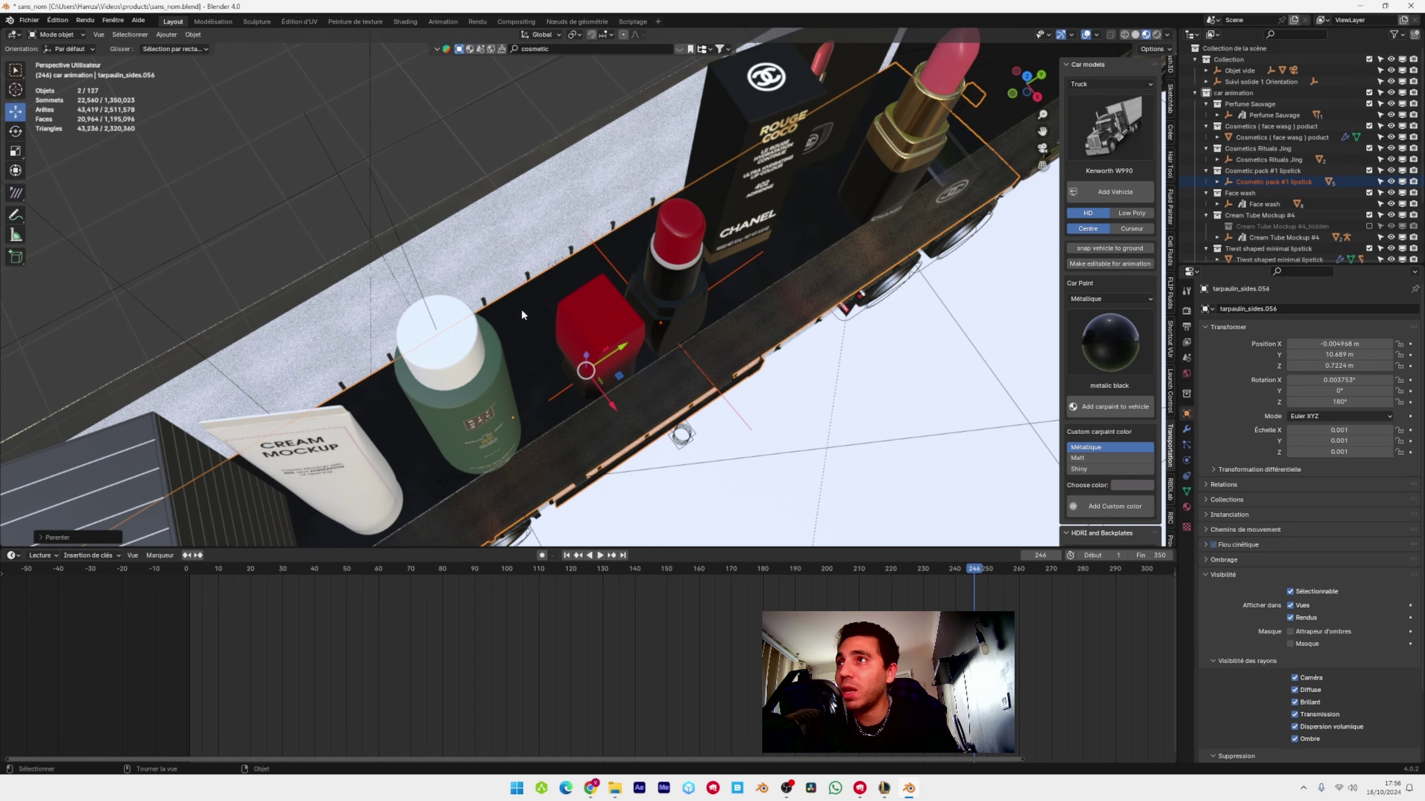
Parent the green Cosmetics Rituals Jing bottle to the trailer floor tarpaulin_sides.056, keeping its transform
middle_click_drag(521, 309, 610, 358)
left_click(612, 242)
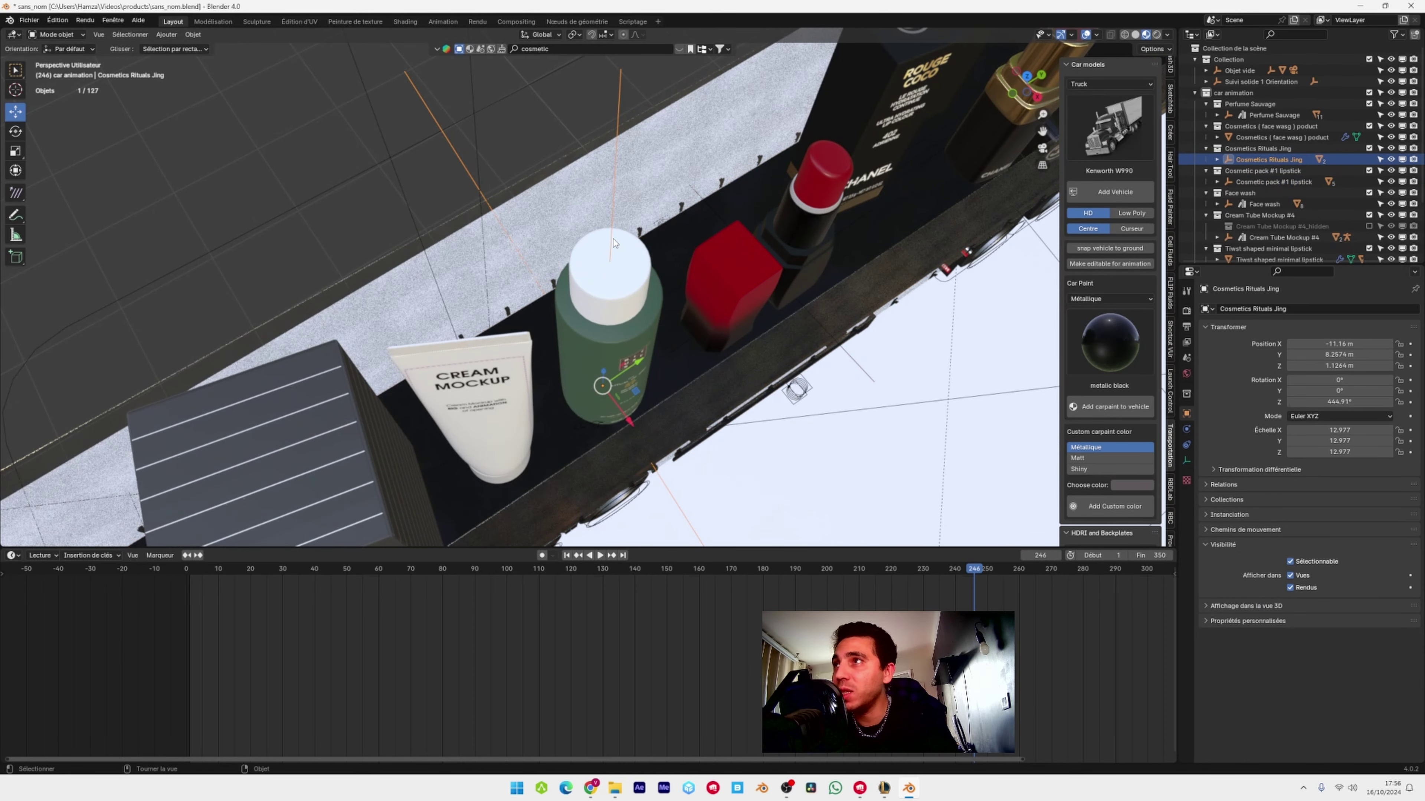
left_click(696, 362, "shift")
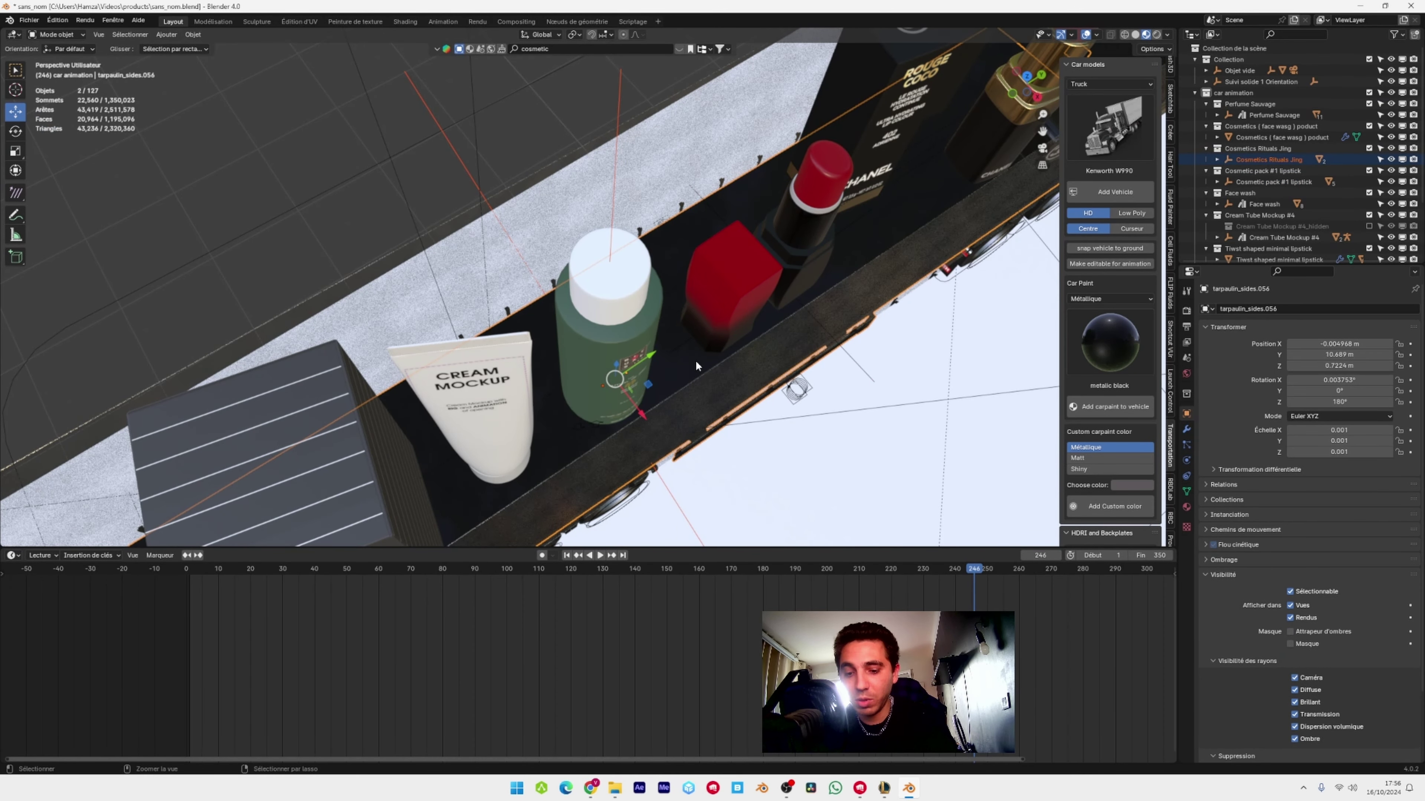
key("ctrl+p")
Parent the Cream Tube Mockup #4 model to the trailer floor tarpaulin_sides.056, keeping its transform
middle_click_drag(541, 404, 590, 372, "shift")
left_click(555, 258)
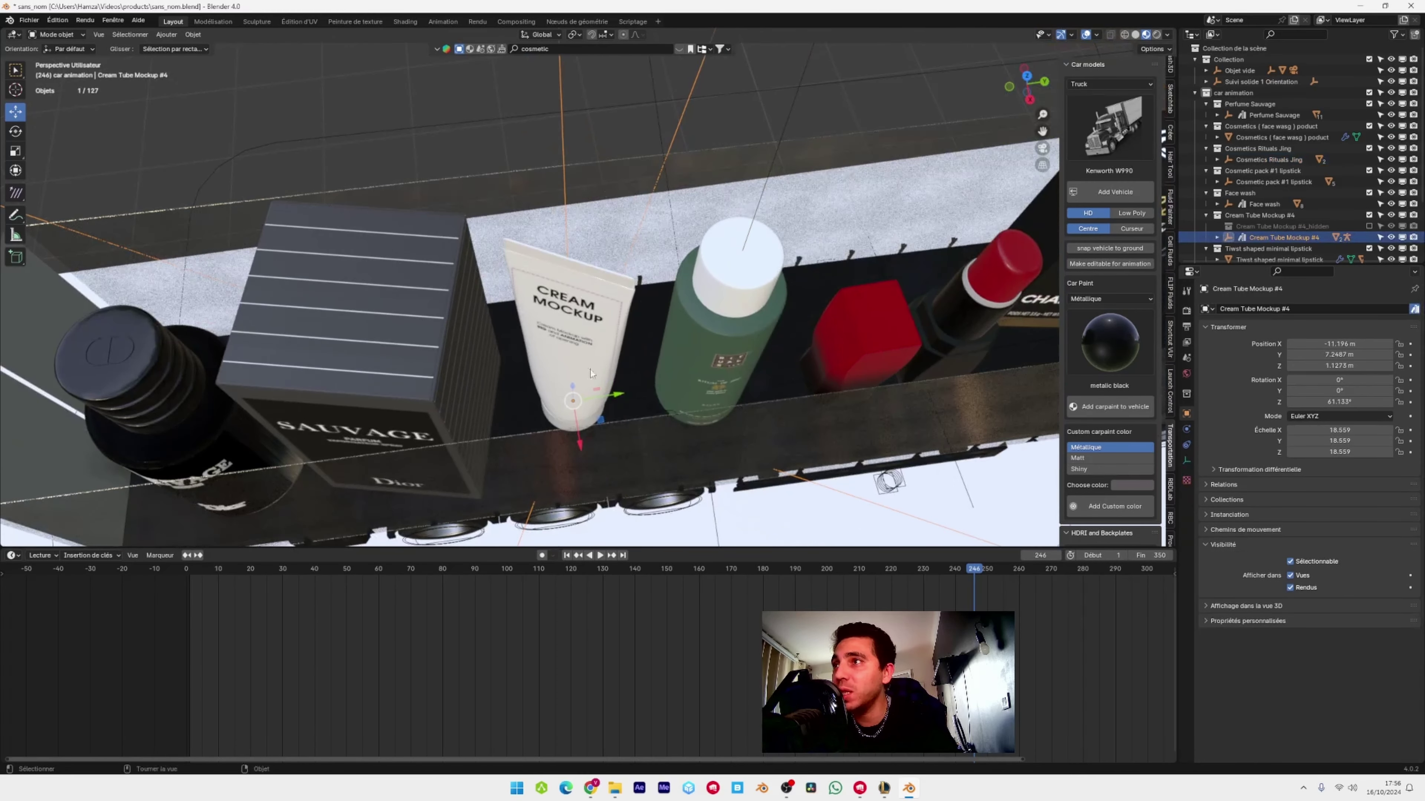
left_click(649, 340, "shift")
key("ctrl+p")
left_click(648, 340)
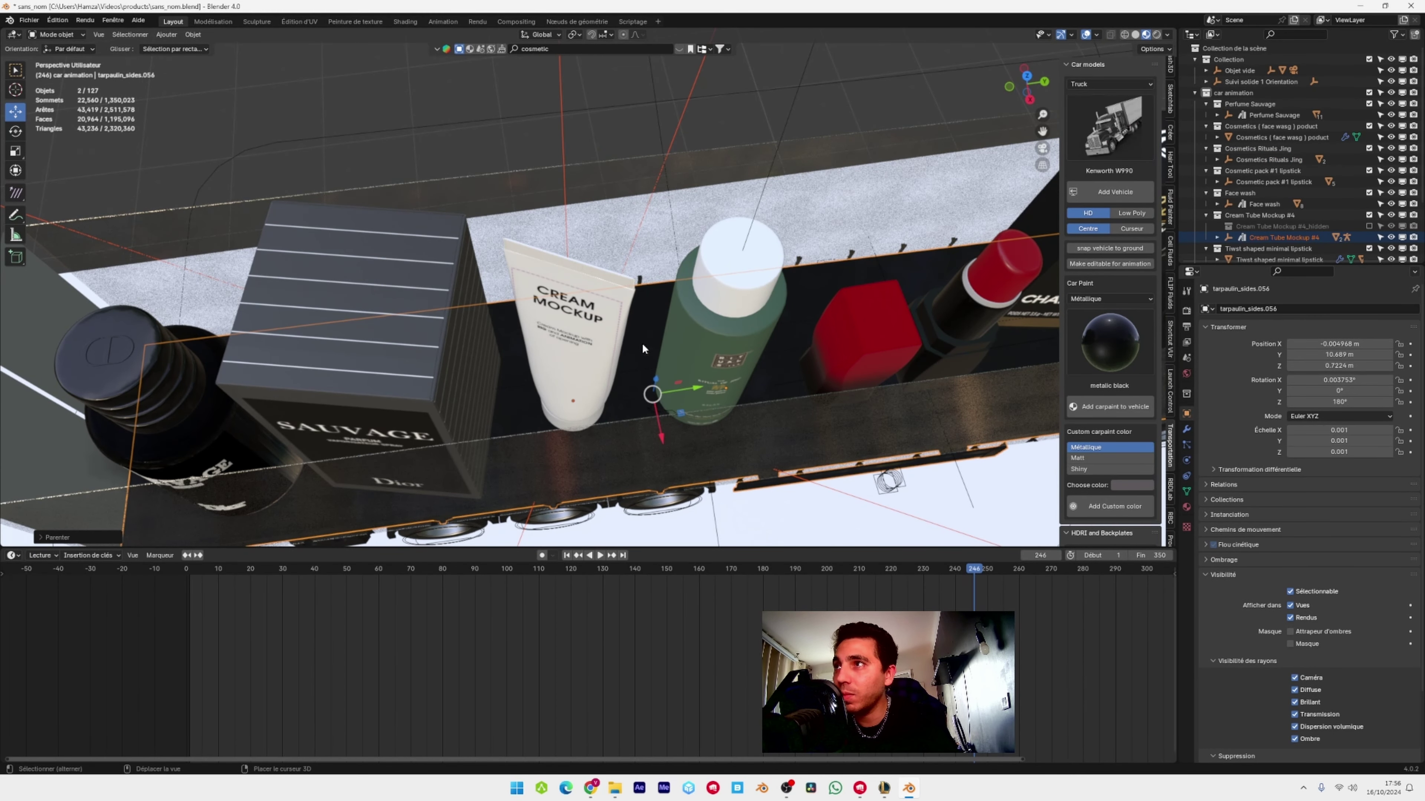
Parent the Perfume Sauvage model to the trailer floor tarpaulin_sides.056, keeping its transform
middle_click_drag(643, 343, 632, 305, "shift")
middle_click_drag(517, 403, 371, 362)
left_click(371, 362)
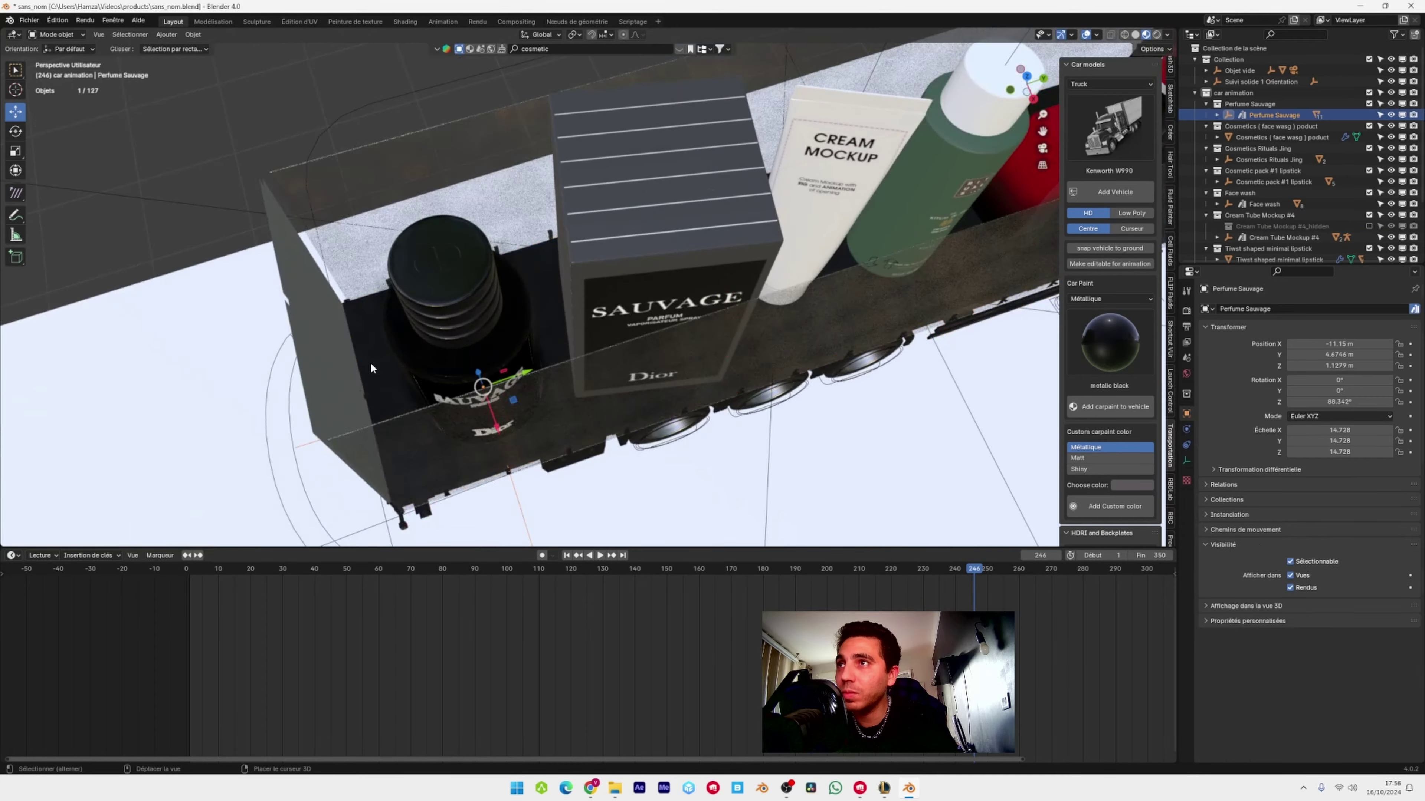
left_click(370, 362, "shift")
key("ctrl+p")
left_click(371, 364)
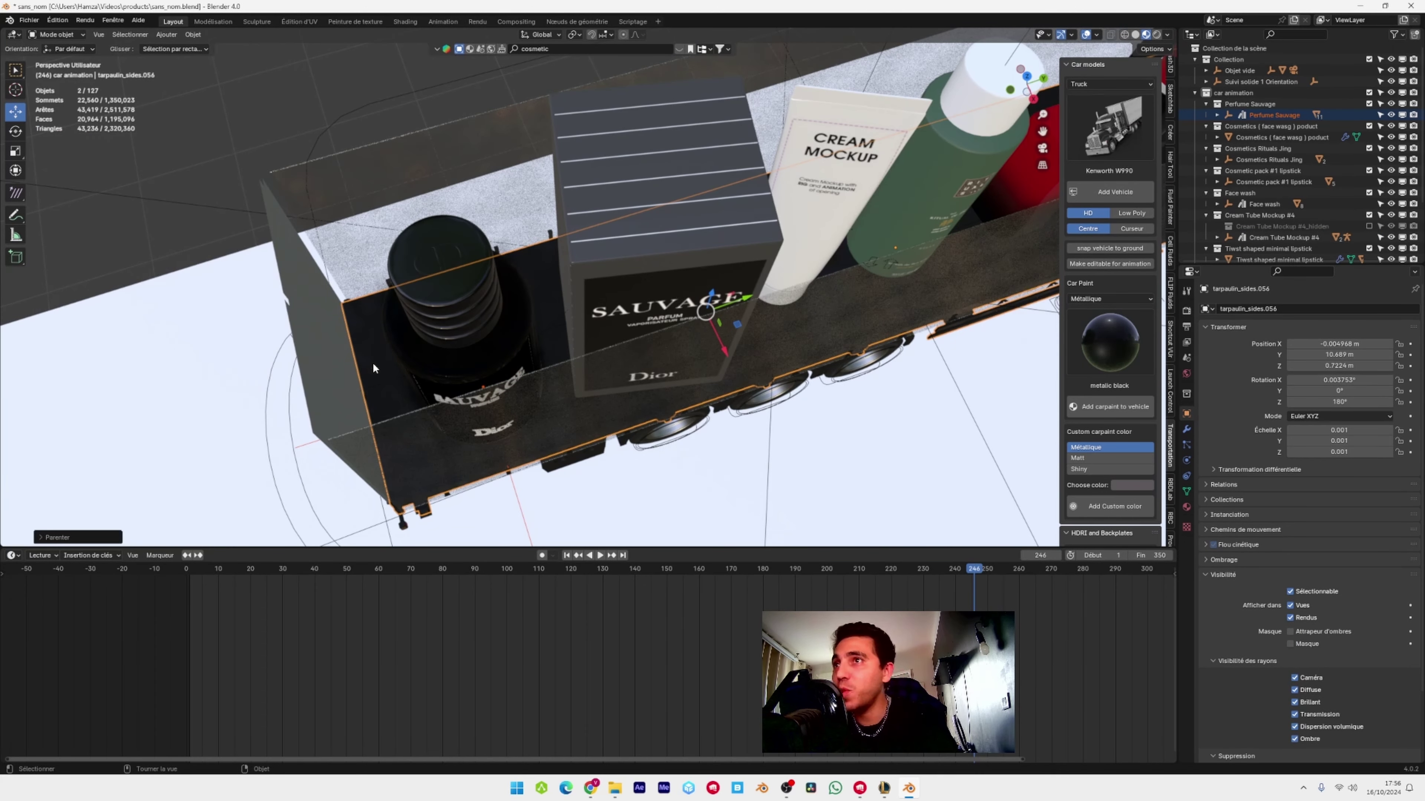
Scrub back through the timeline and play the animation to check that all the cosmetics travel with the trailer
left_click_drag(978, 573, 916, 570)
scroll(836, 421, "down", 5)
middle_click_drag(833, 421, 823, 353)
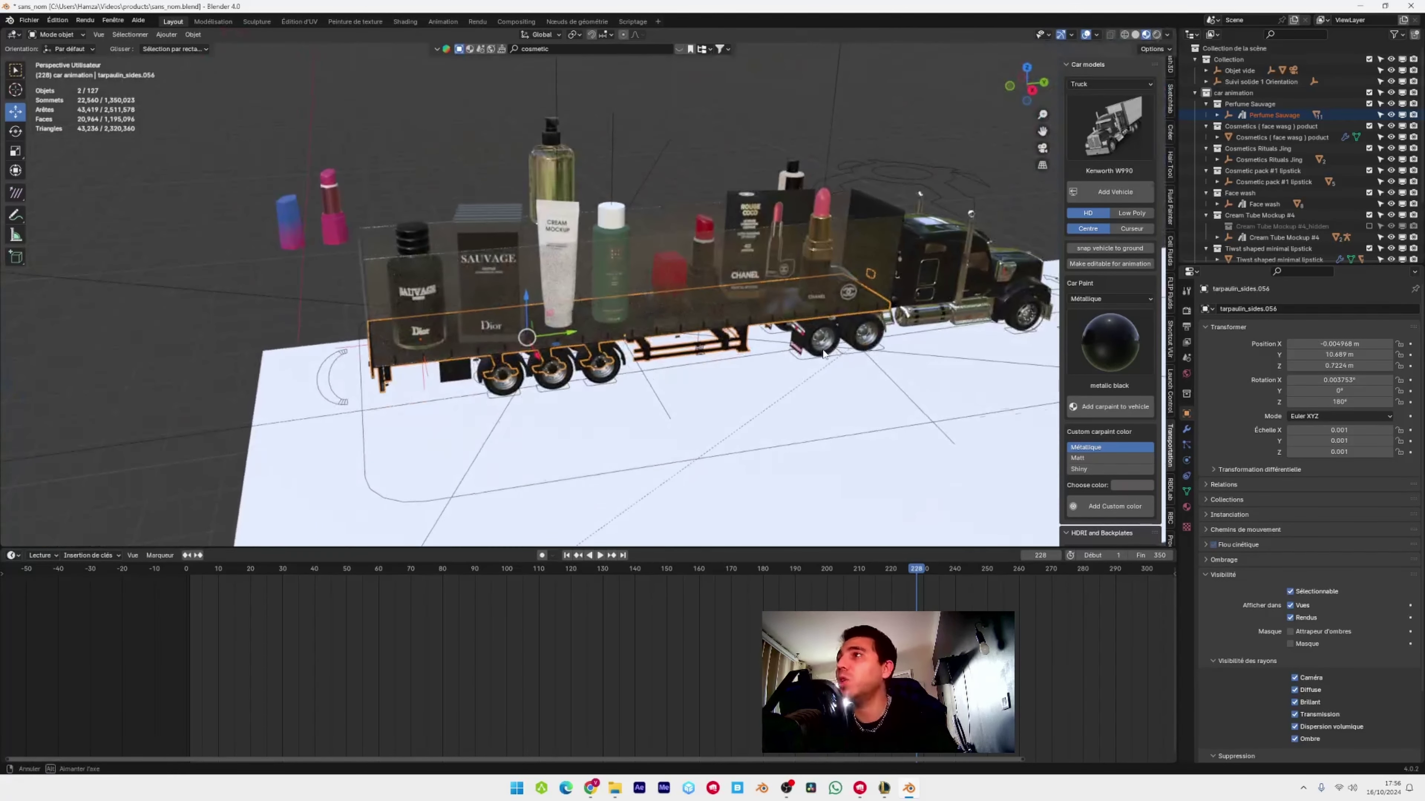
left_click_drag(922, 570, 663, 578)
key("space")
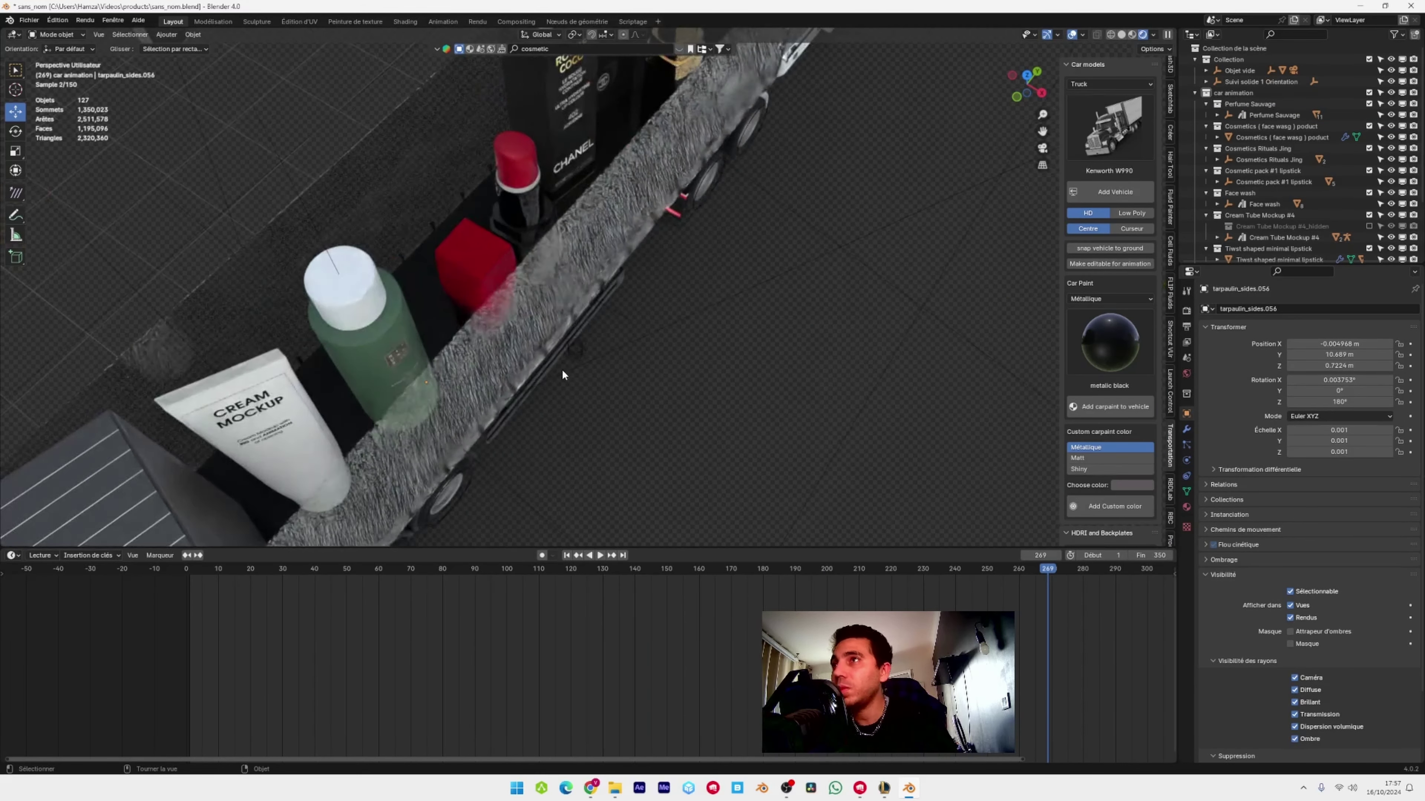
Add a plane mesh and move it to the front end of the trailer, just behind the truck cab
middle_click_drag(562, 369, 672, 358, "shift")
scroll(572, 350, "up", 8)
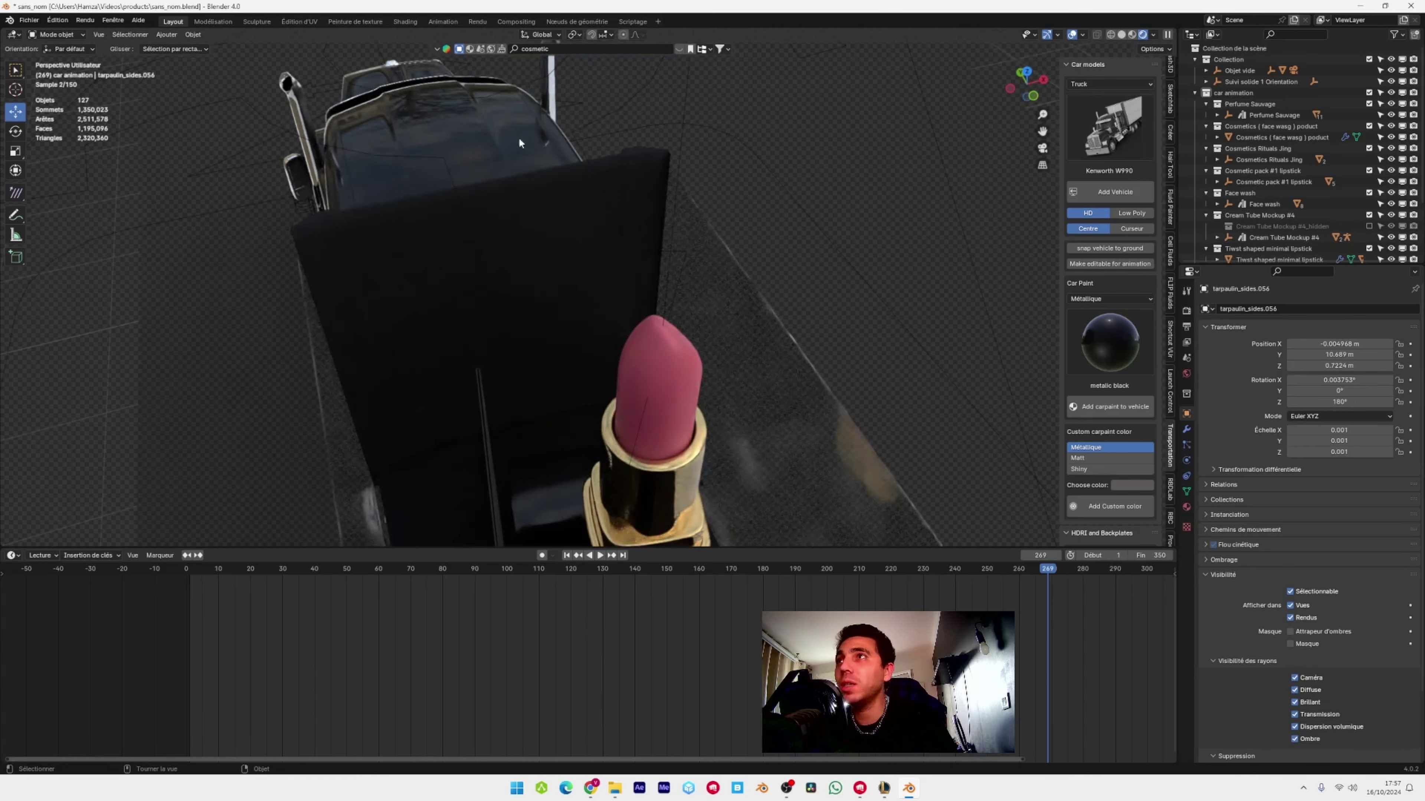
left_click(167, 34)
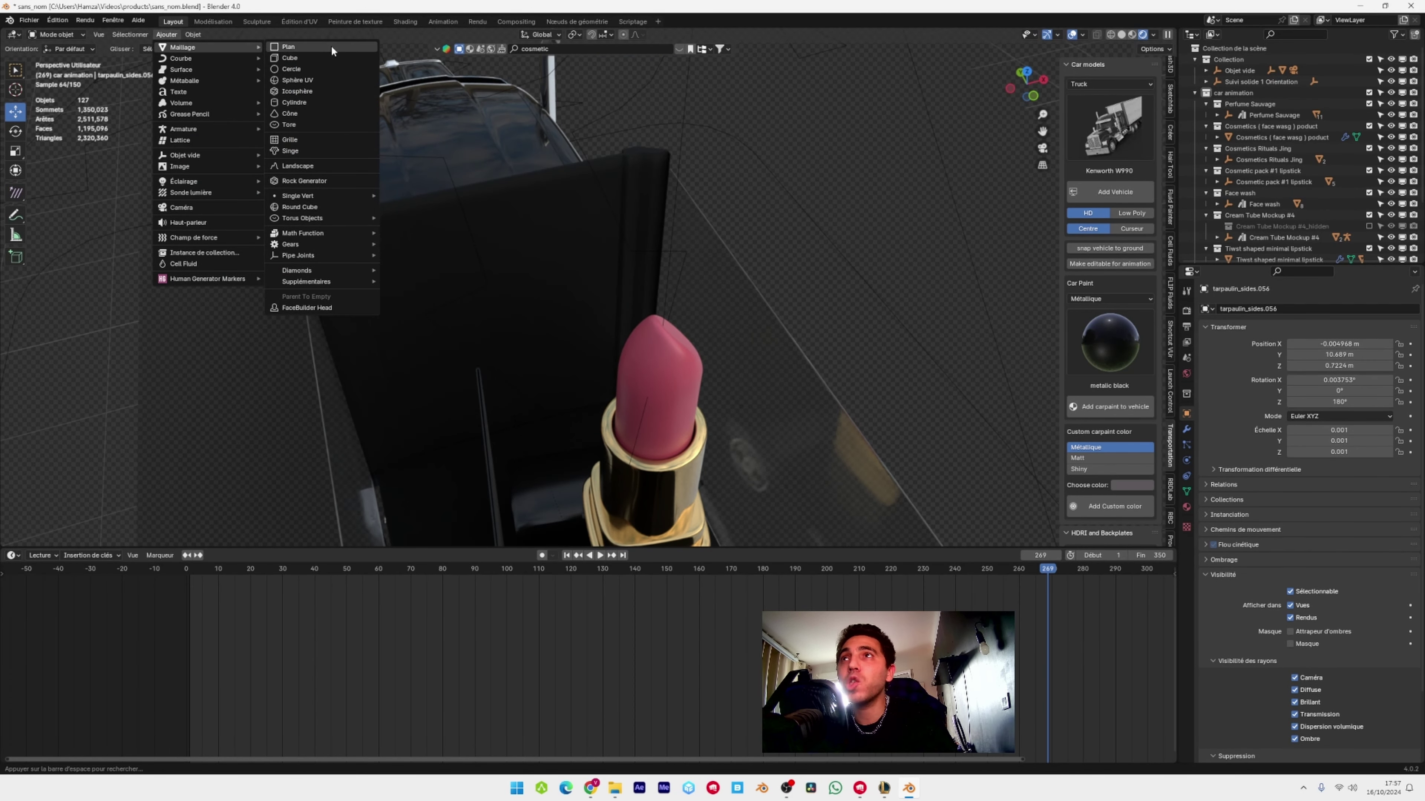
left_click(331, 45)
scroll(628, 253, "down", 6)
middle_click_drag(644, 266, 729, 355)
key("g")
left_click(773, 331)
key("g")
key("z")
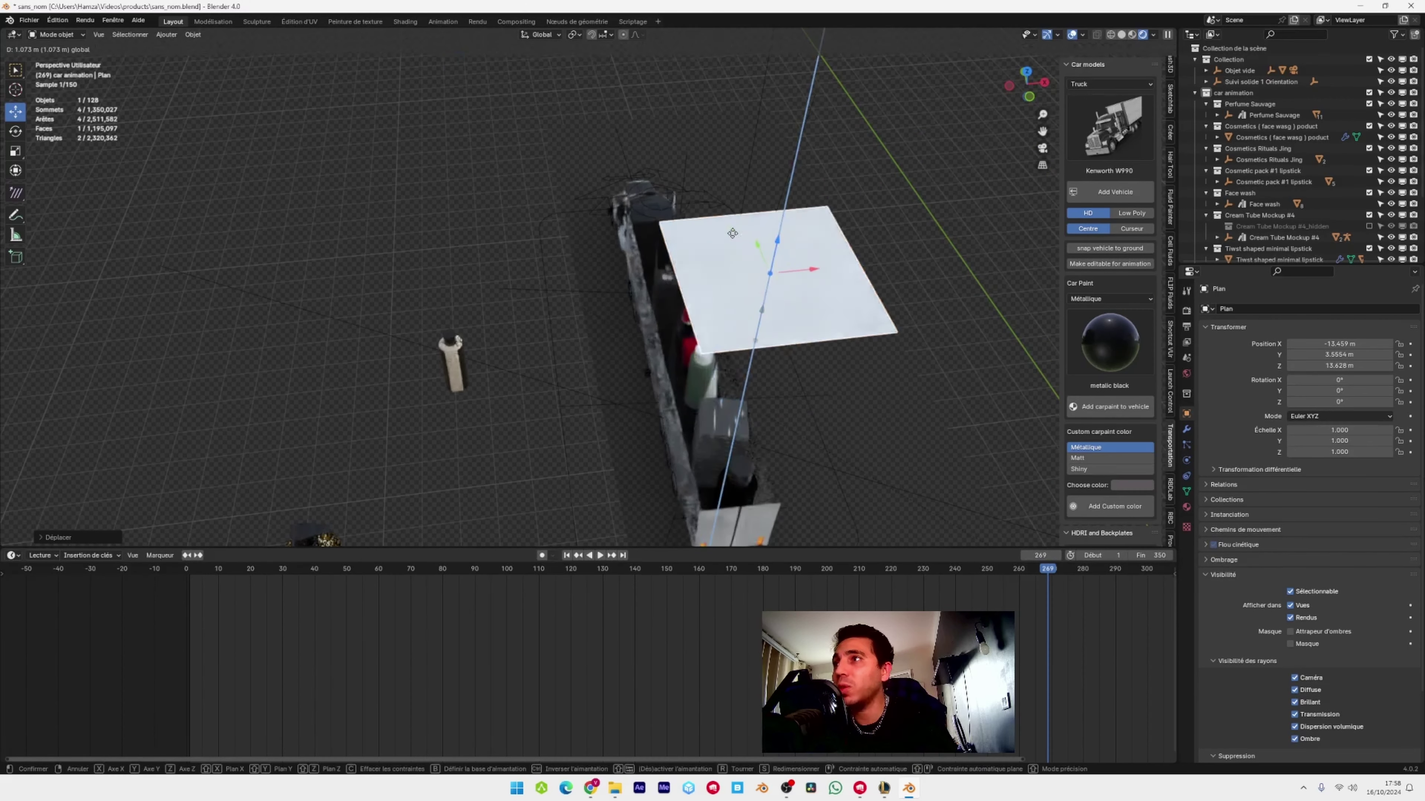
key("y")
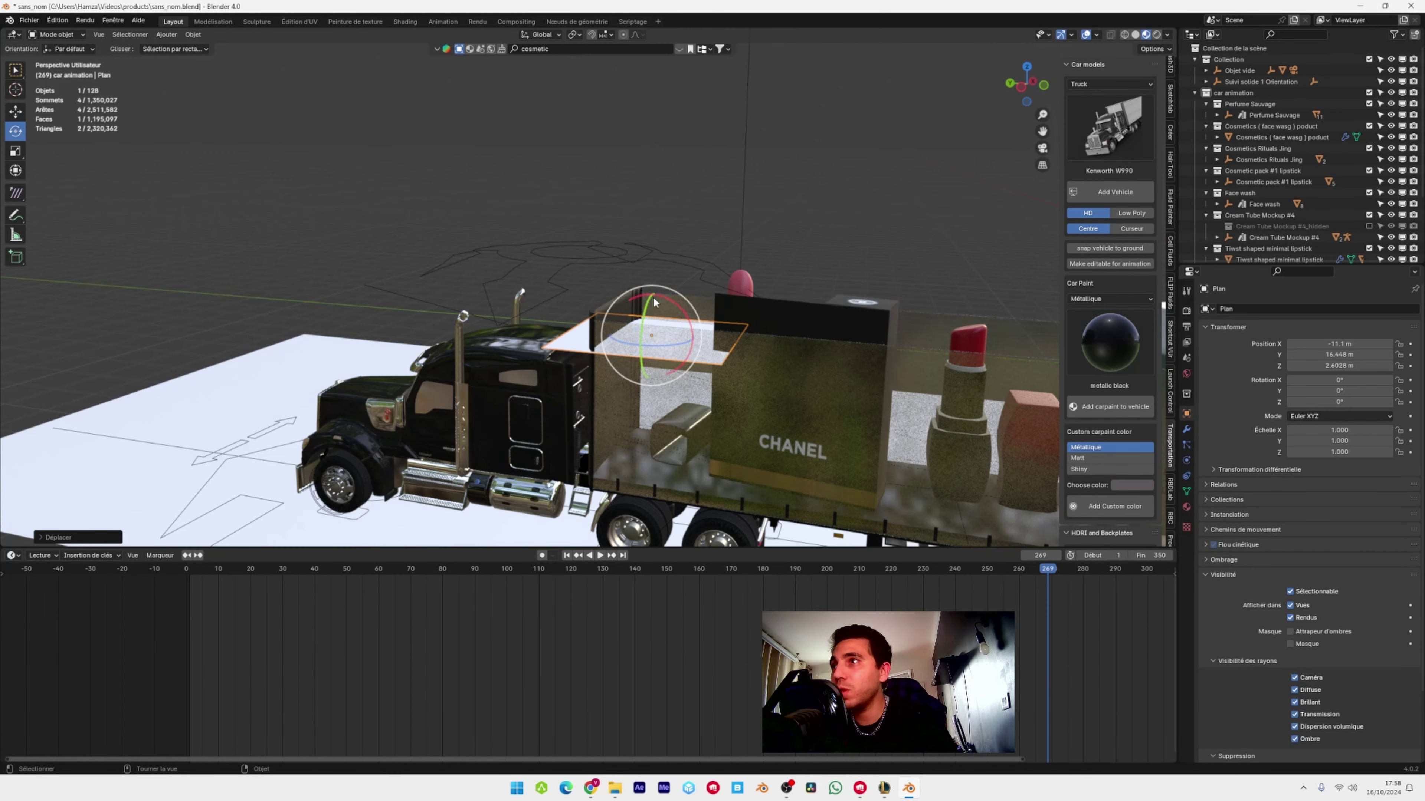
Rotate the plane upright by about 90° around X and scale it into a narrow strip, about 0.12 in X and 0.8 in Y
left_click_drag(691, 325, 677, 354)
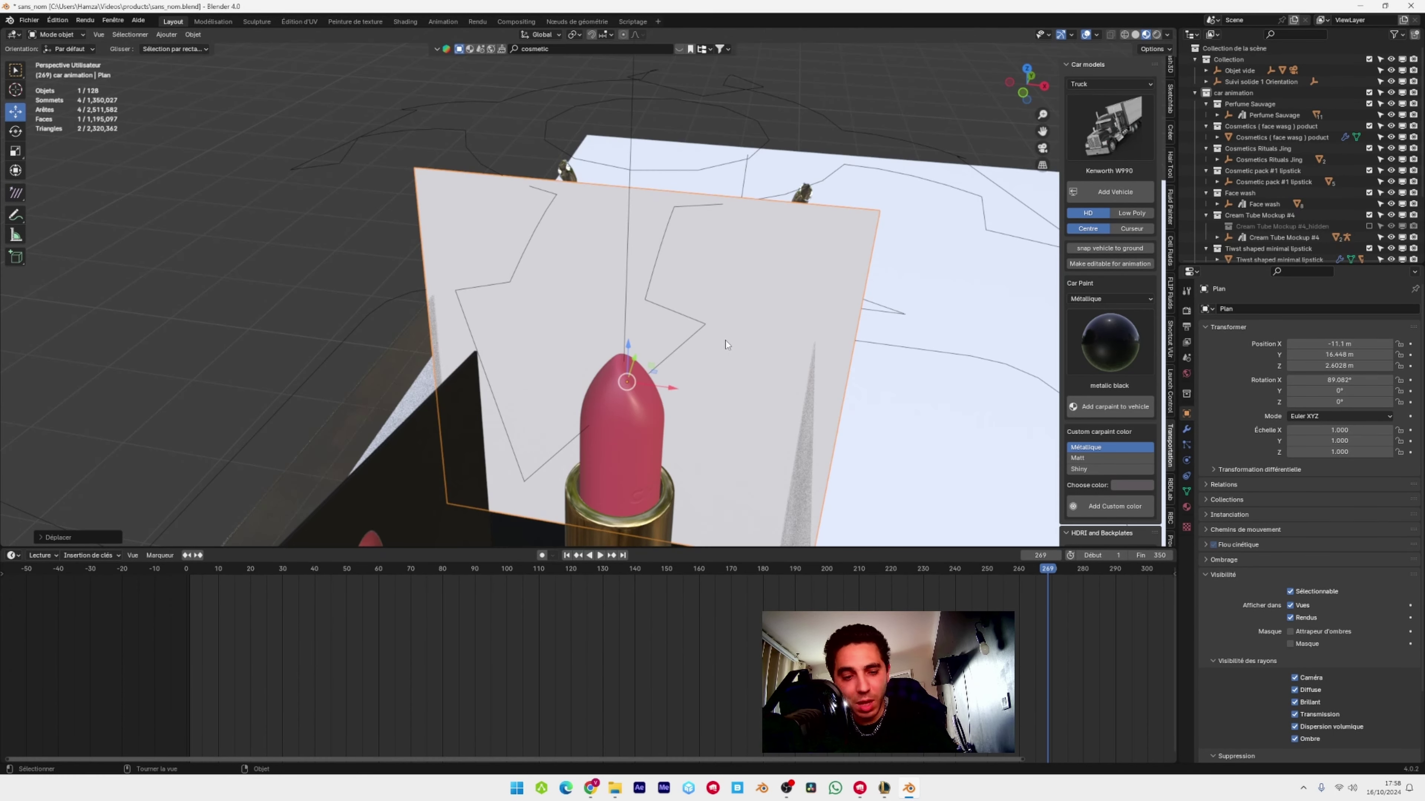
key("s")
key("x")
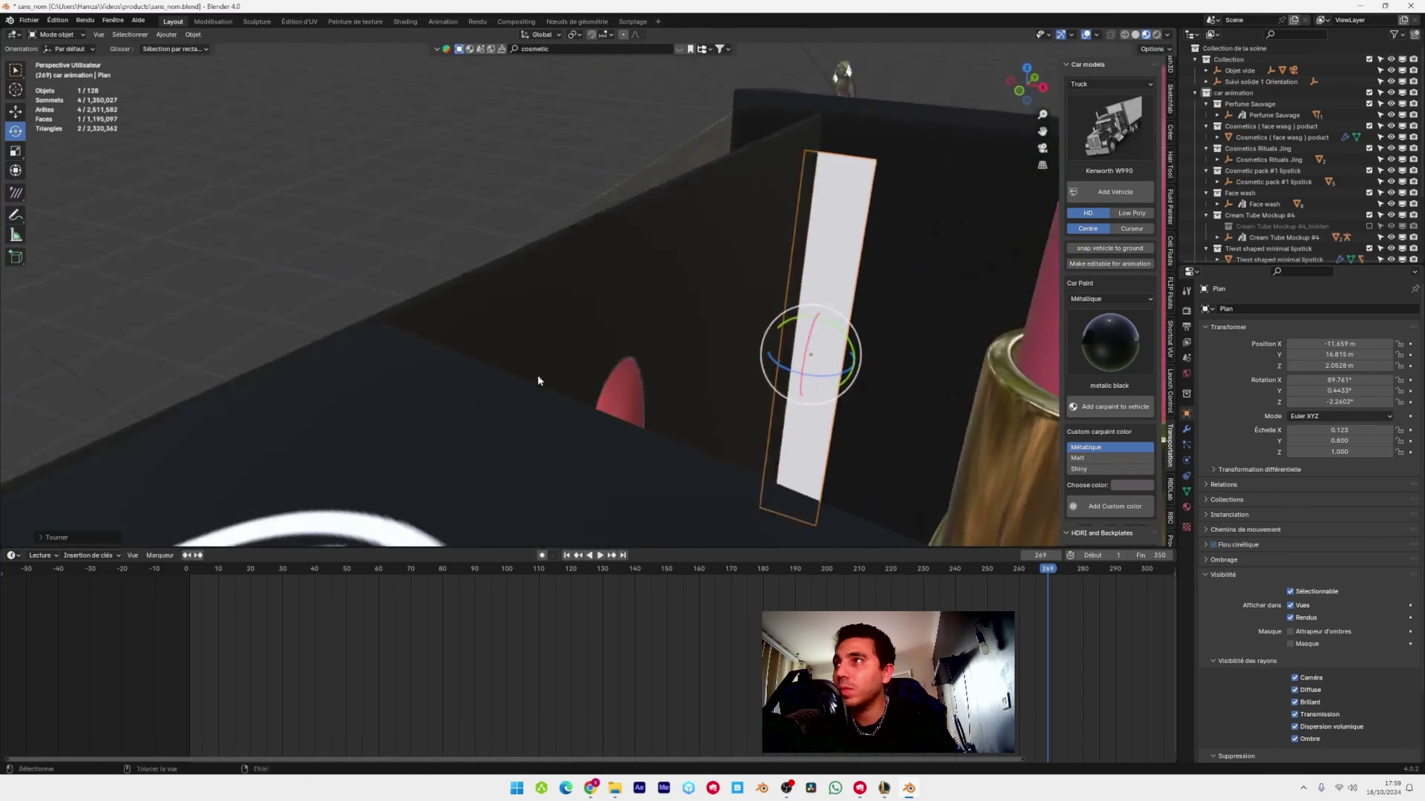
middle_click_drag(537, 374, 567, 342)
Add a Solidify modifier to the strip with a thickness of 0.03 m
left_click(1186, 430)
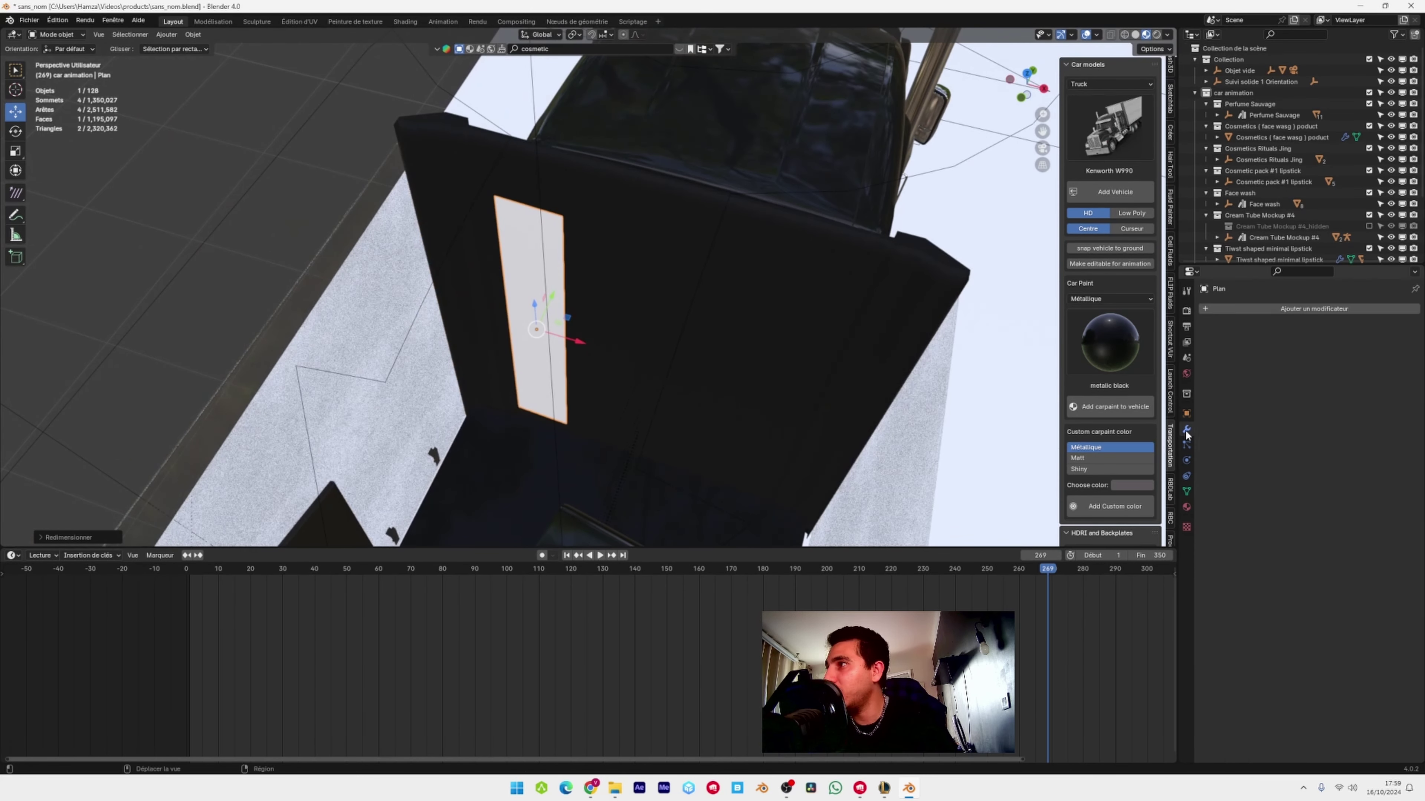
left_click(1311, 310)
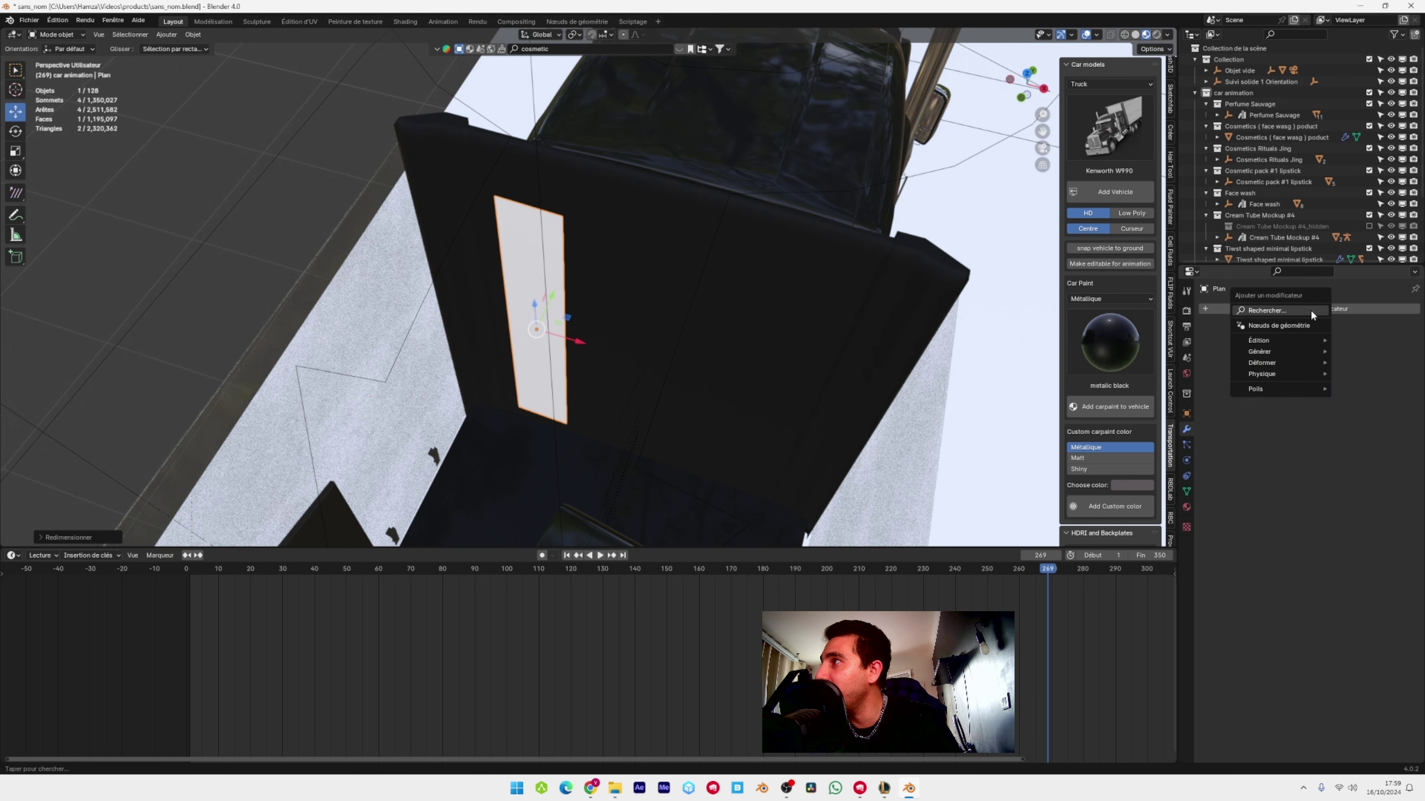
key("space")
left_click(1205, 342)
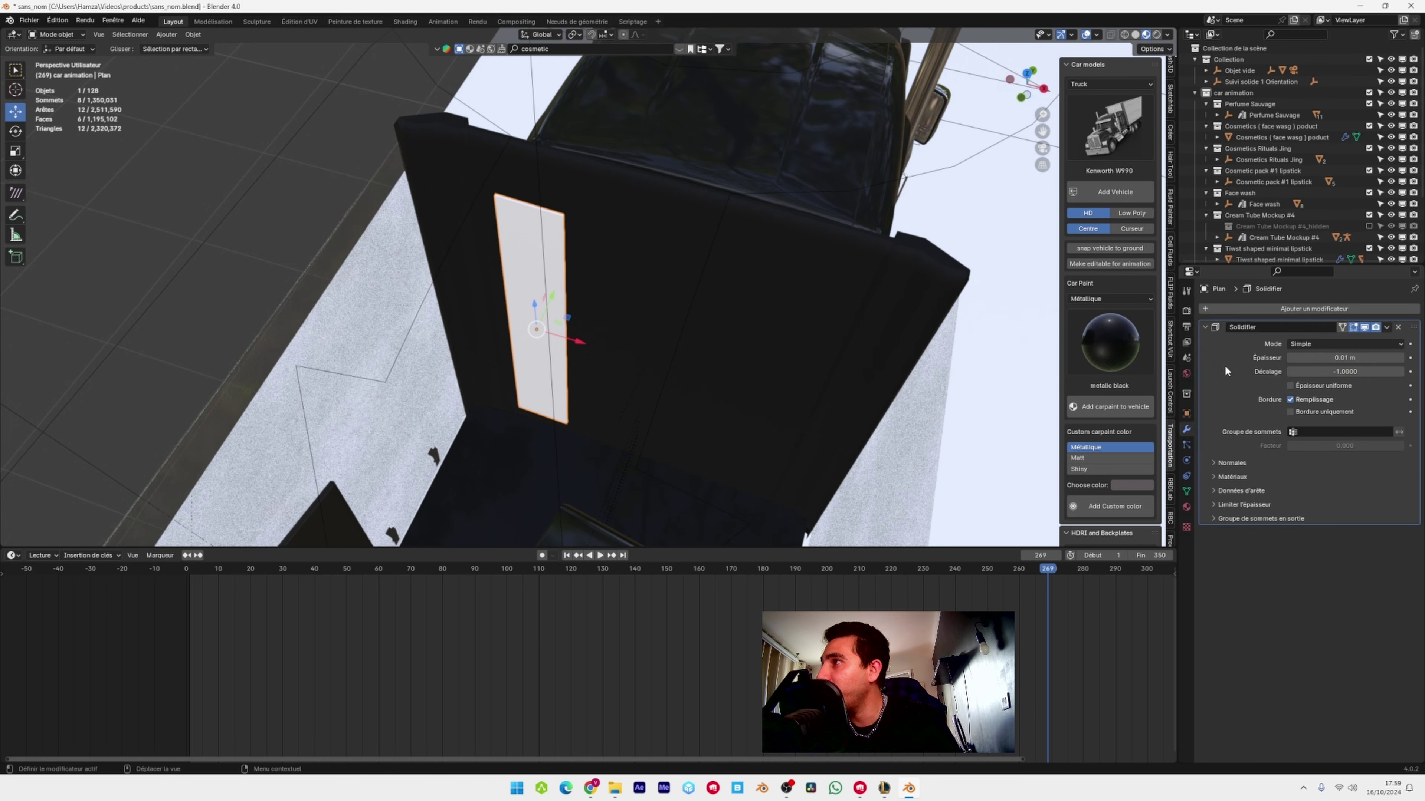
Add a Subdivision Surface modifier to the strip in Simple mode with viewport level 2, placed above Solidify
left_click(1296, 312)
key("space")
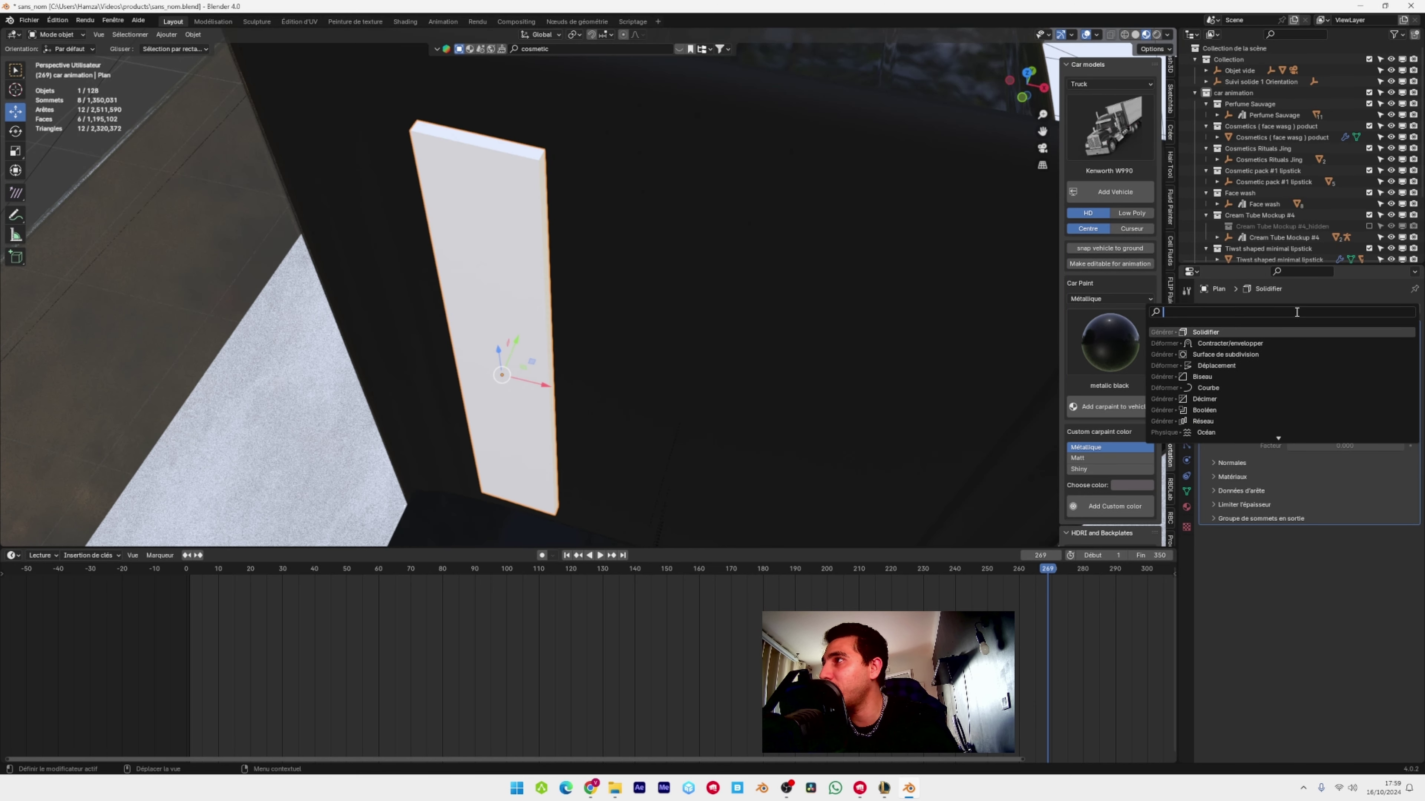
left_click(1234, 354)
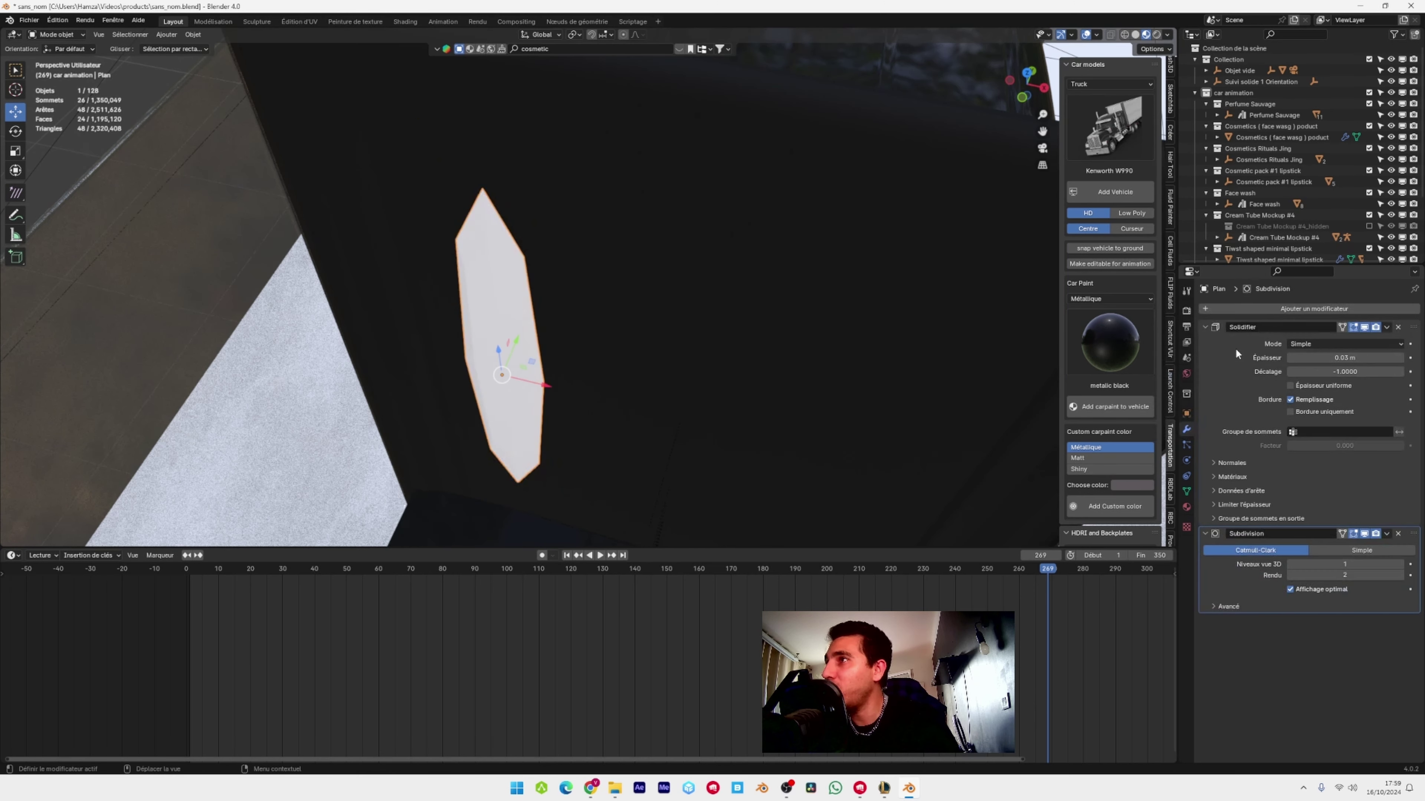
left_click(1362, 549)
left_click(1401, 565)
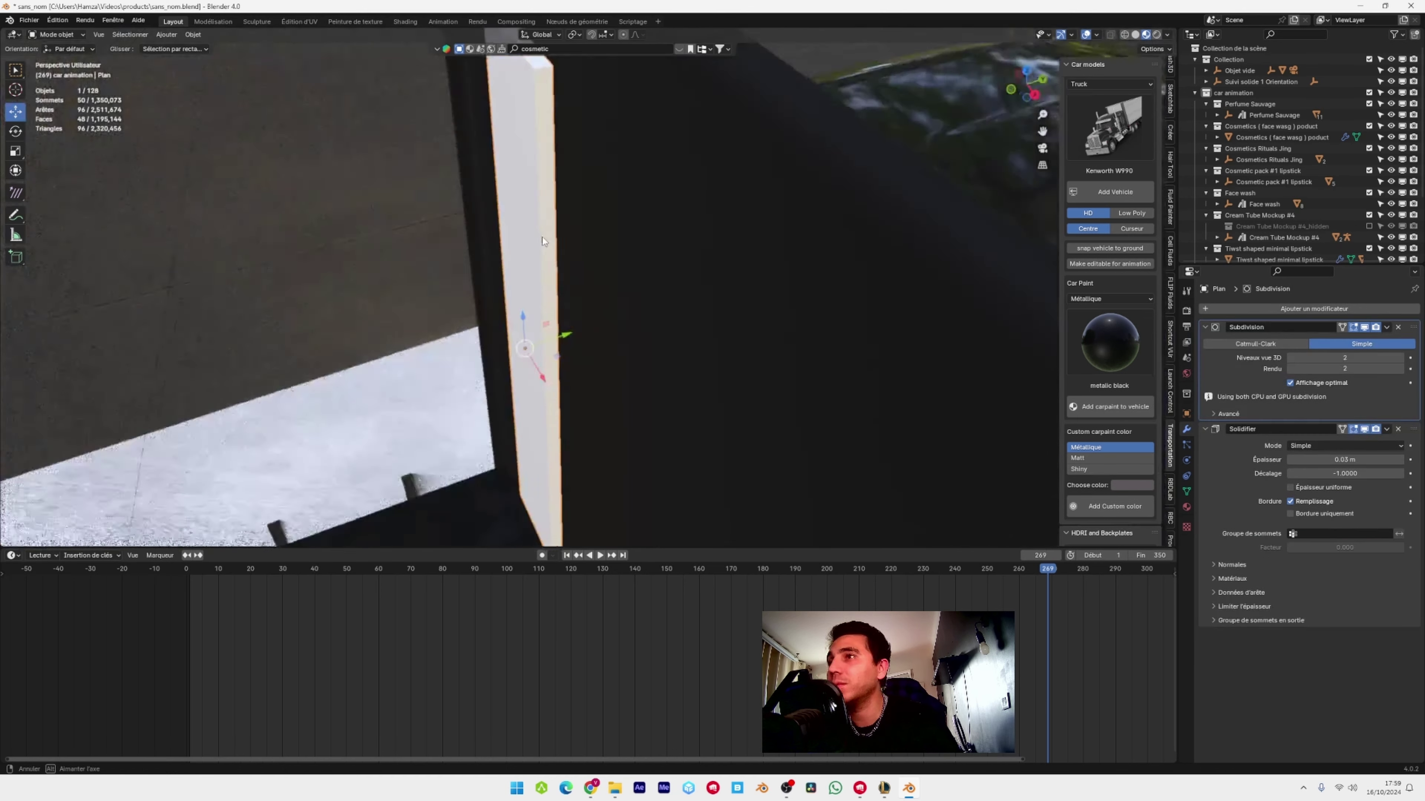
Shift the strip along Y against the trailer's front wall and duplicate it along X into a row of three strips
middle_click_drag(633, 307, 597, 307)
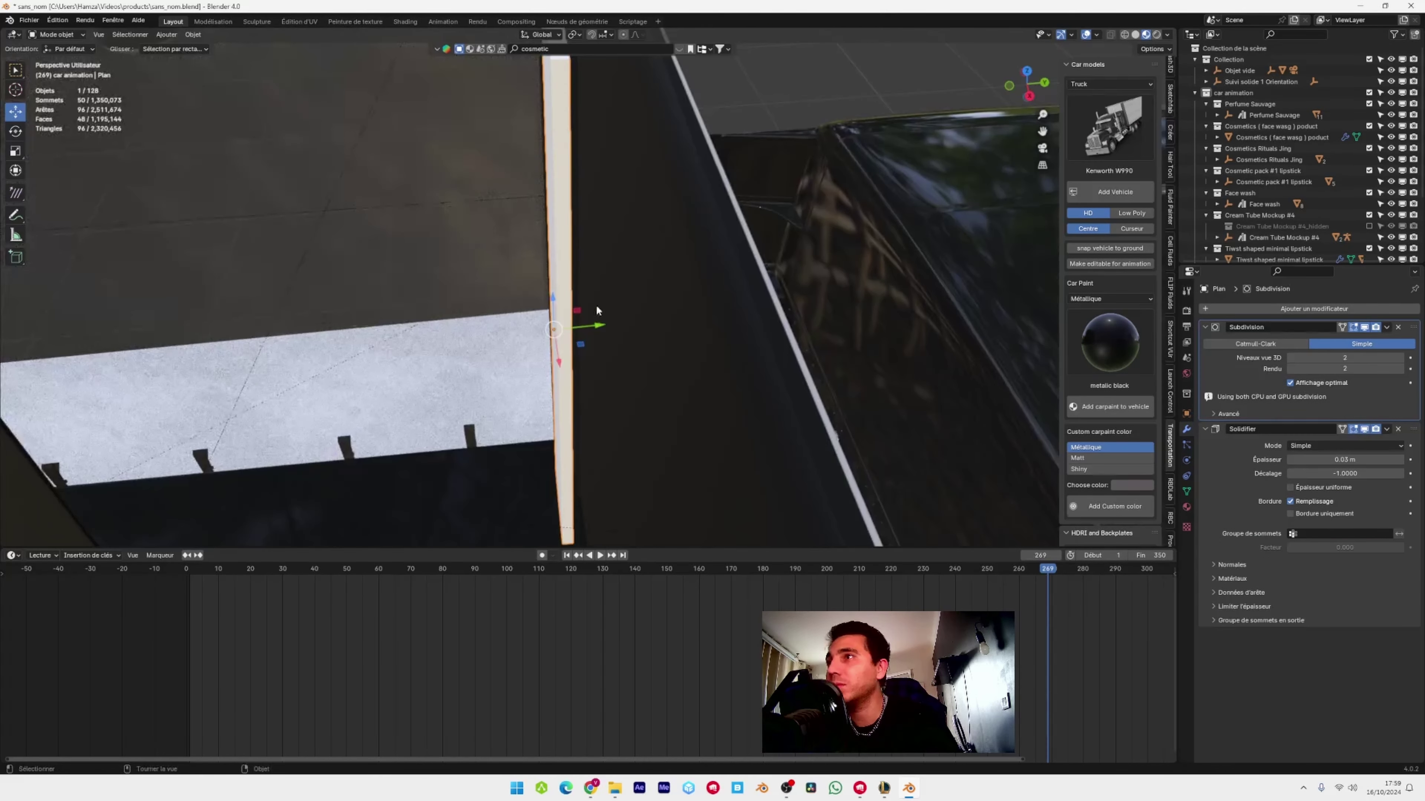
left_click_drag(599, 329, 630, 324)
middle_click_drag(630, 324, 707, 365)
key("shift+d")
right_click(705, 381)
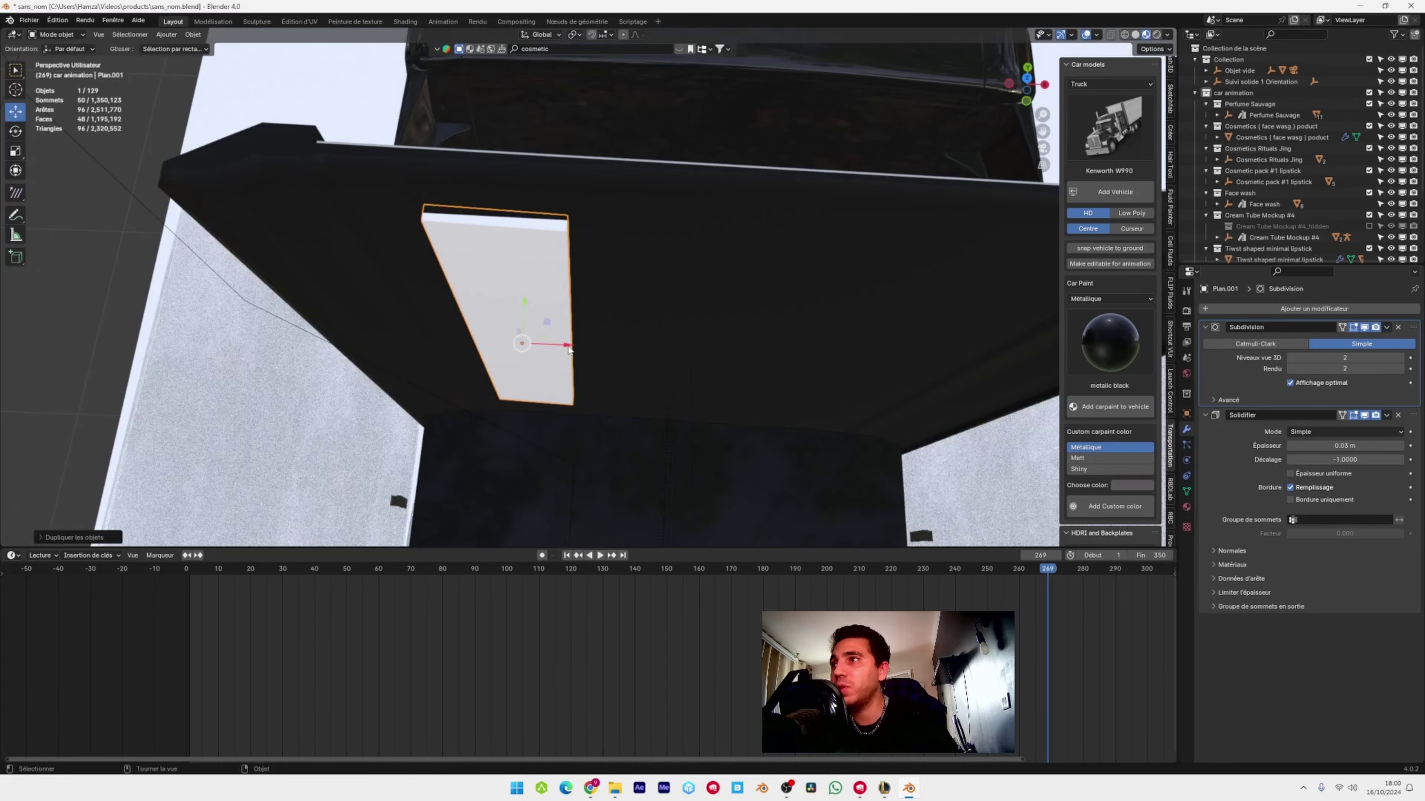
left_click_drag(568, 350, 719, 366)
middle_click_drag(775, 383, 726, 318)
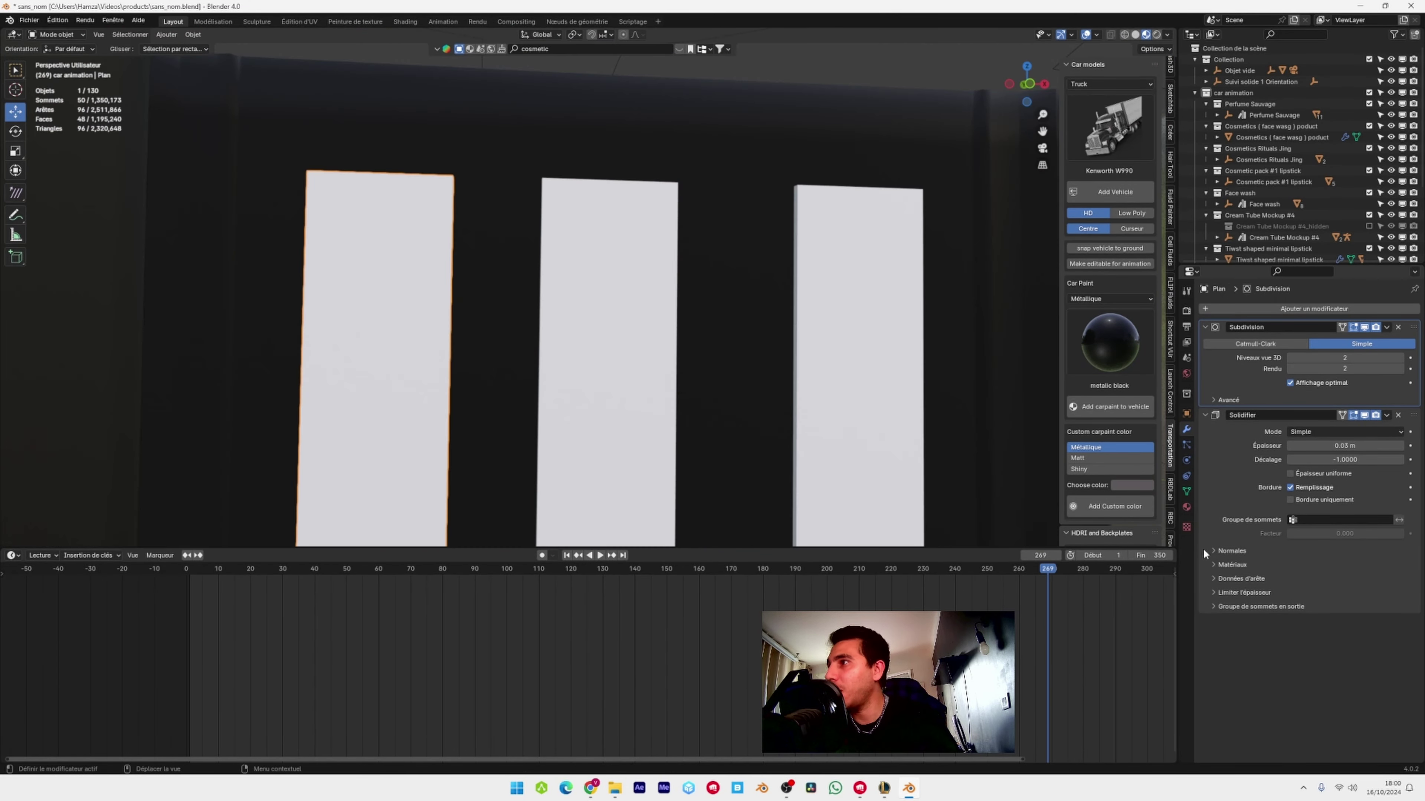
Give the original strip a new material with an Emission surface and a magenta colour
left_click(1185, 507)
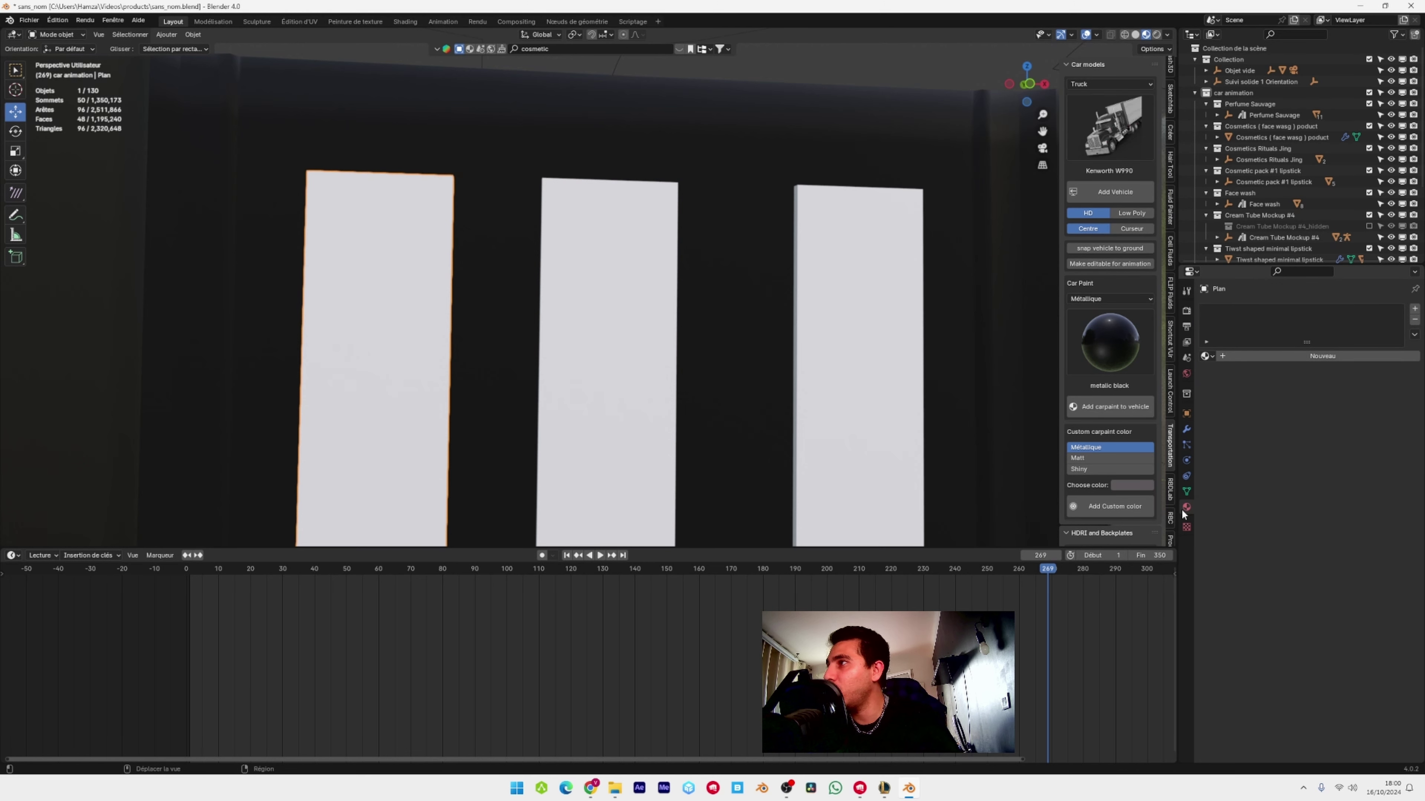
left_click(1415, 309)
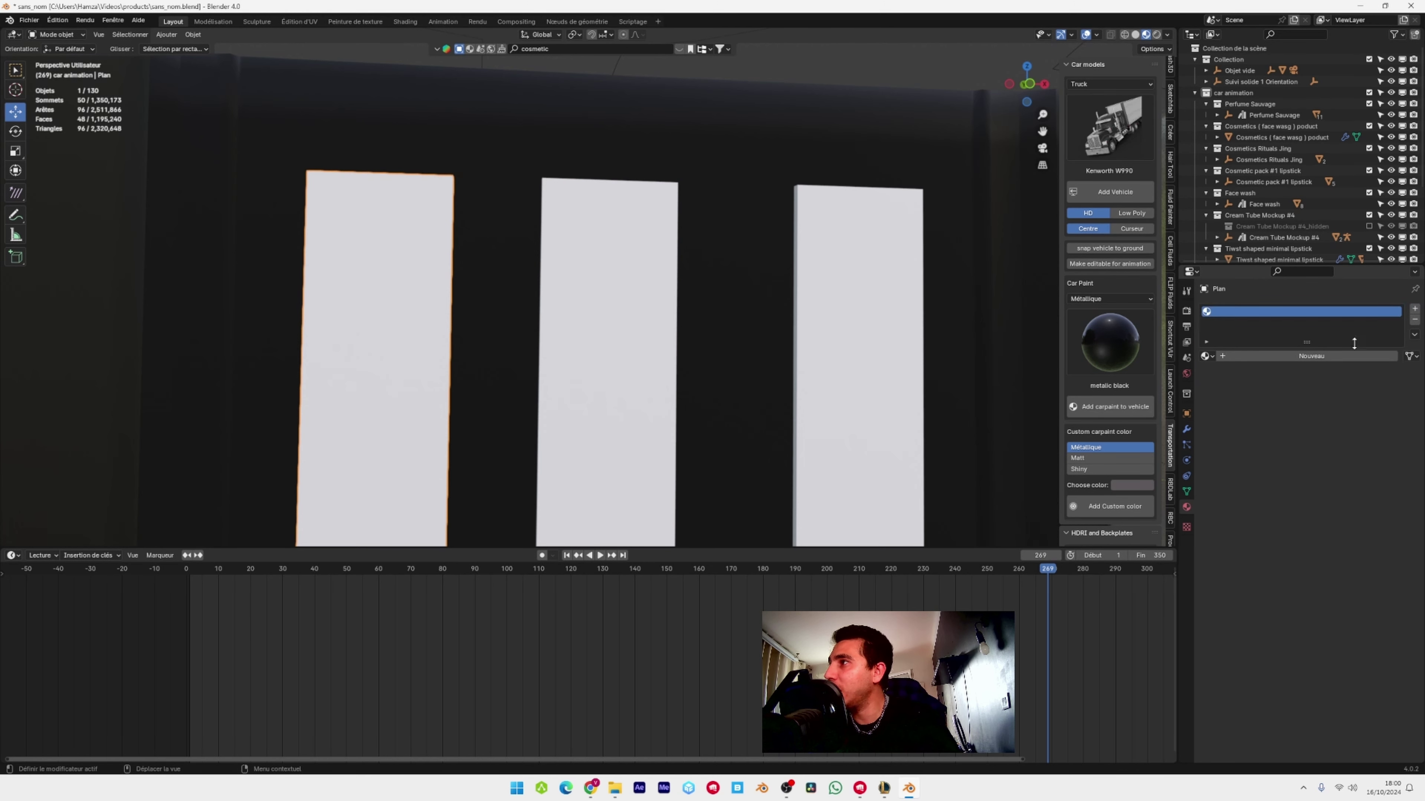
left_click(1318, 356)
left_click(1327, 406)
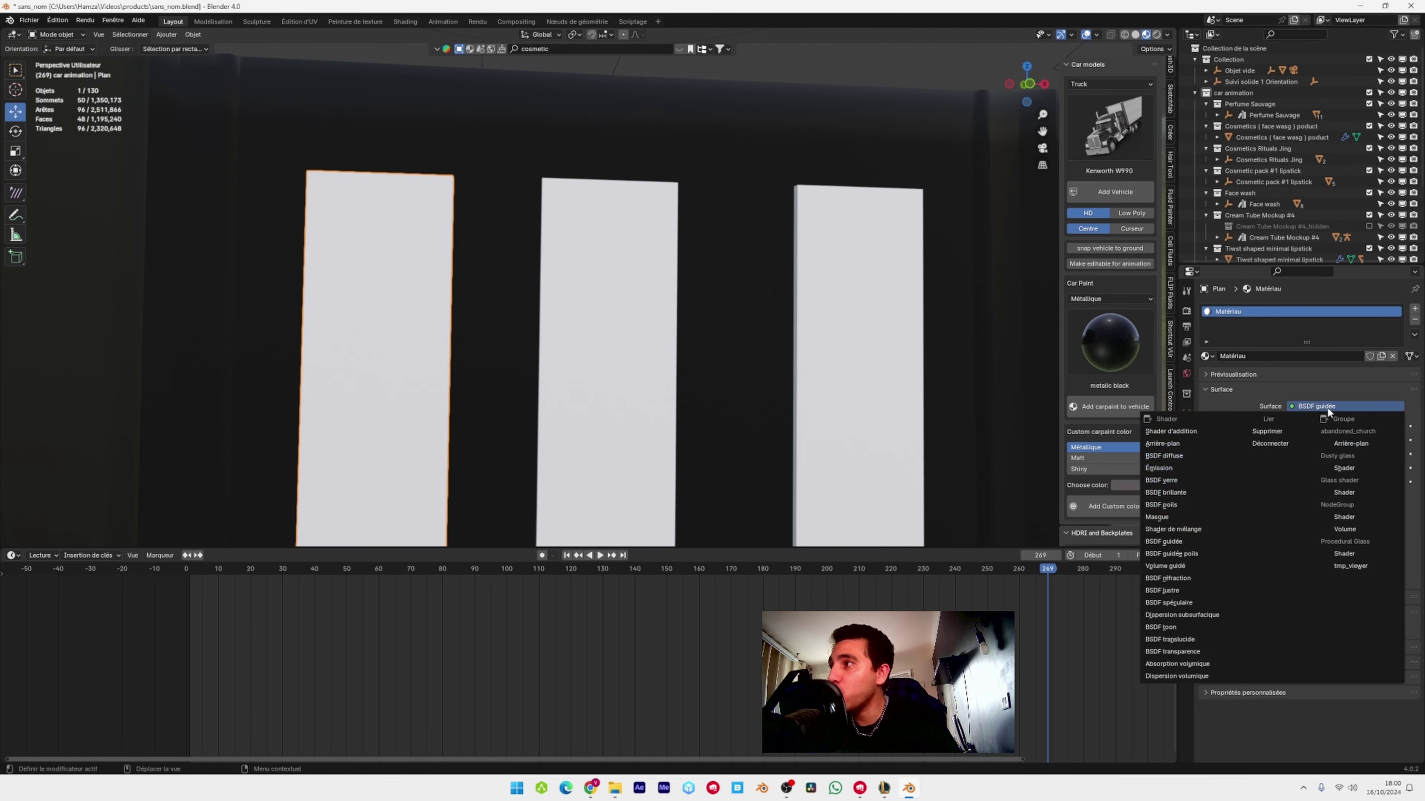
left_click(1207, 488)
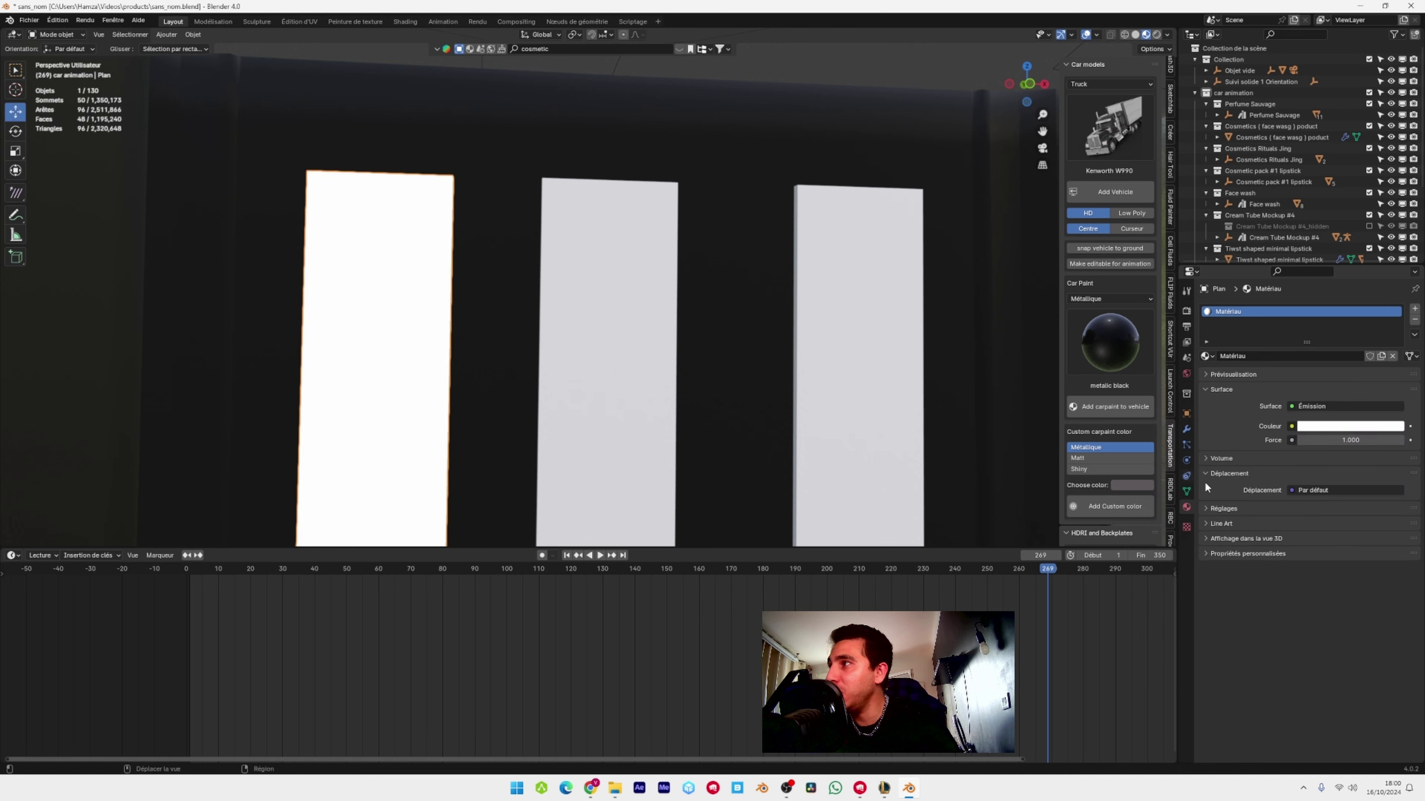
left_click(1341, 427)
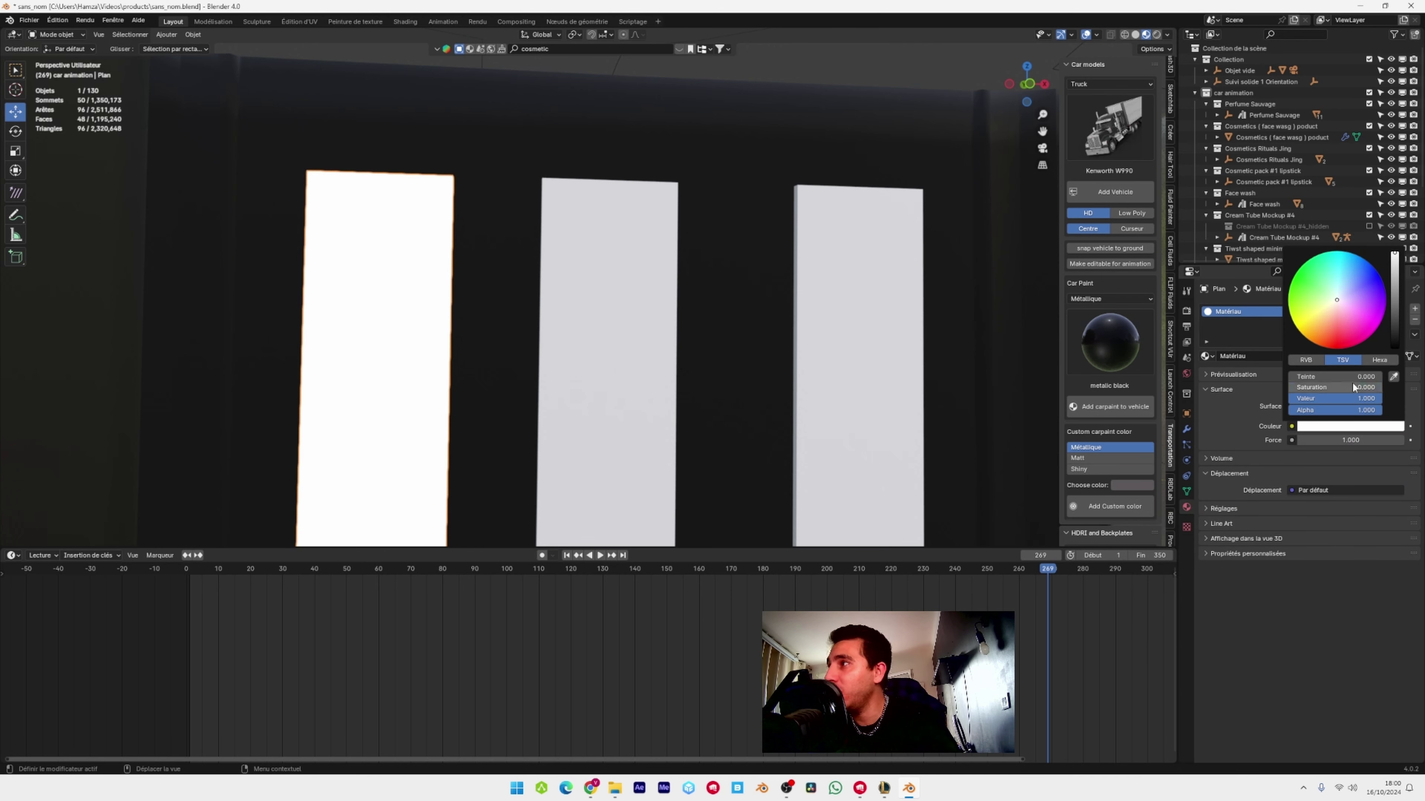
left_click(1380, 325)
Give the middle strip a new Emission material in light violet
left_click(614, 328)
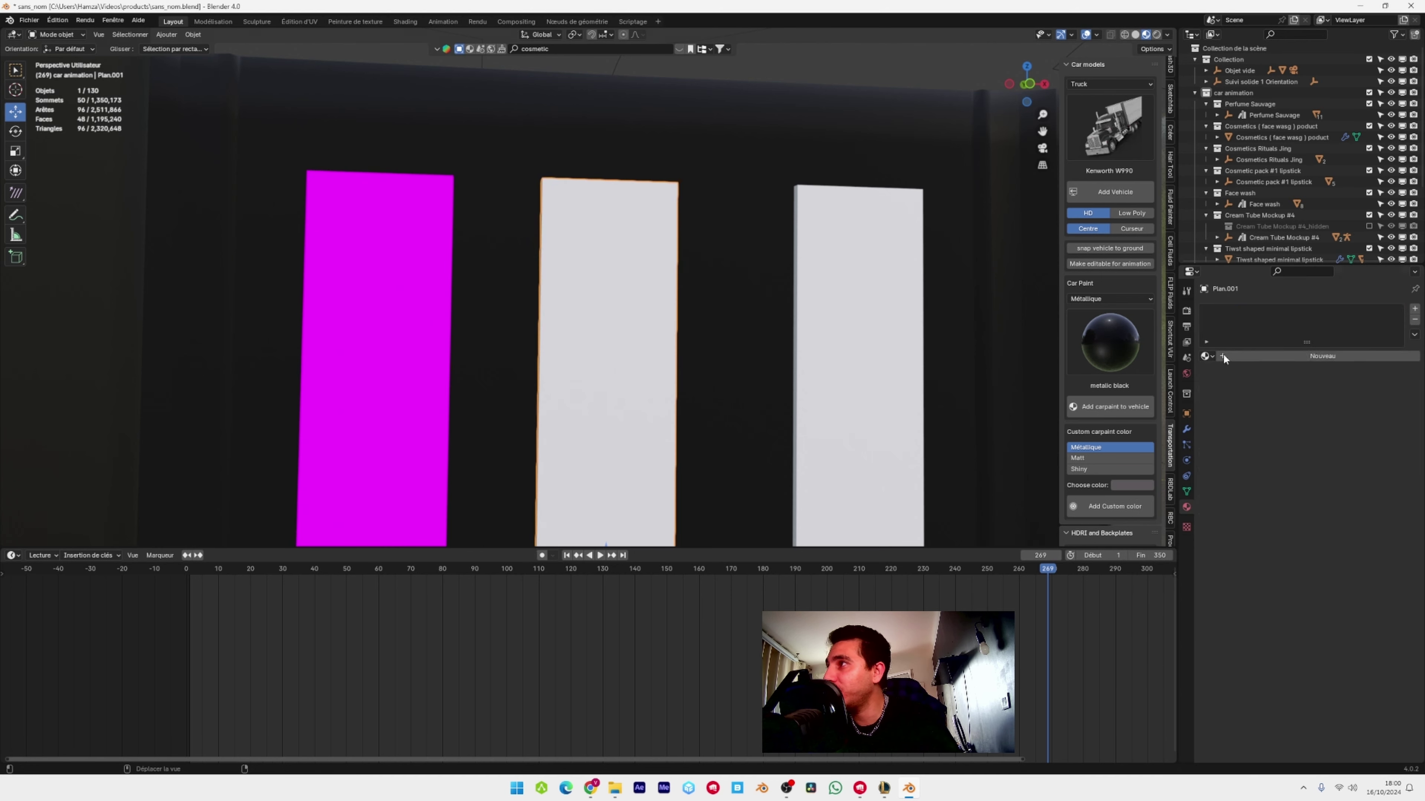
left_click(1223, 353)
left_click(1367, 428)
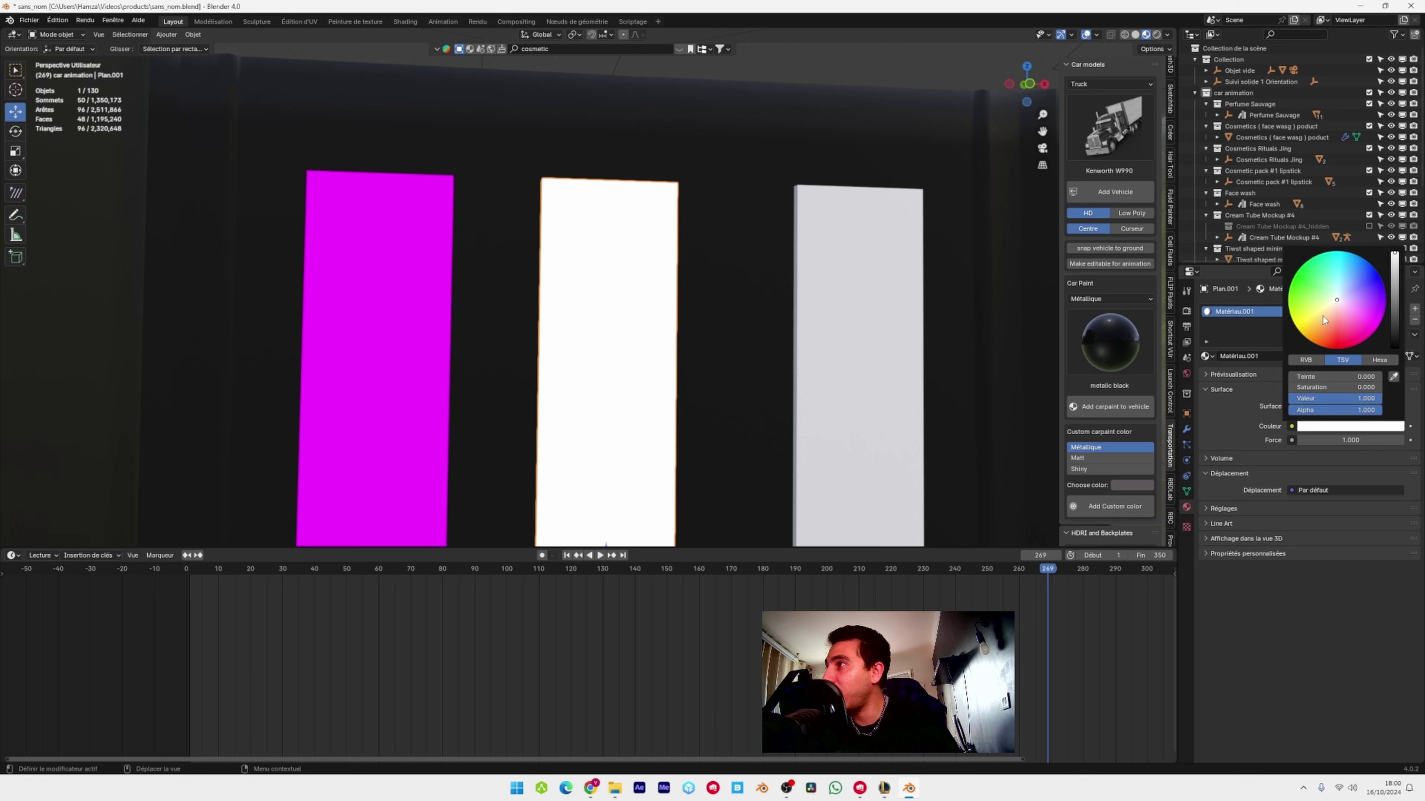
left_click(1363, 290)
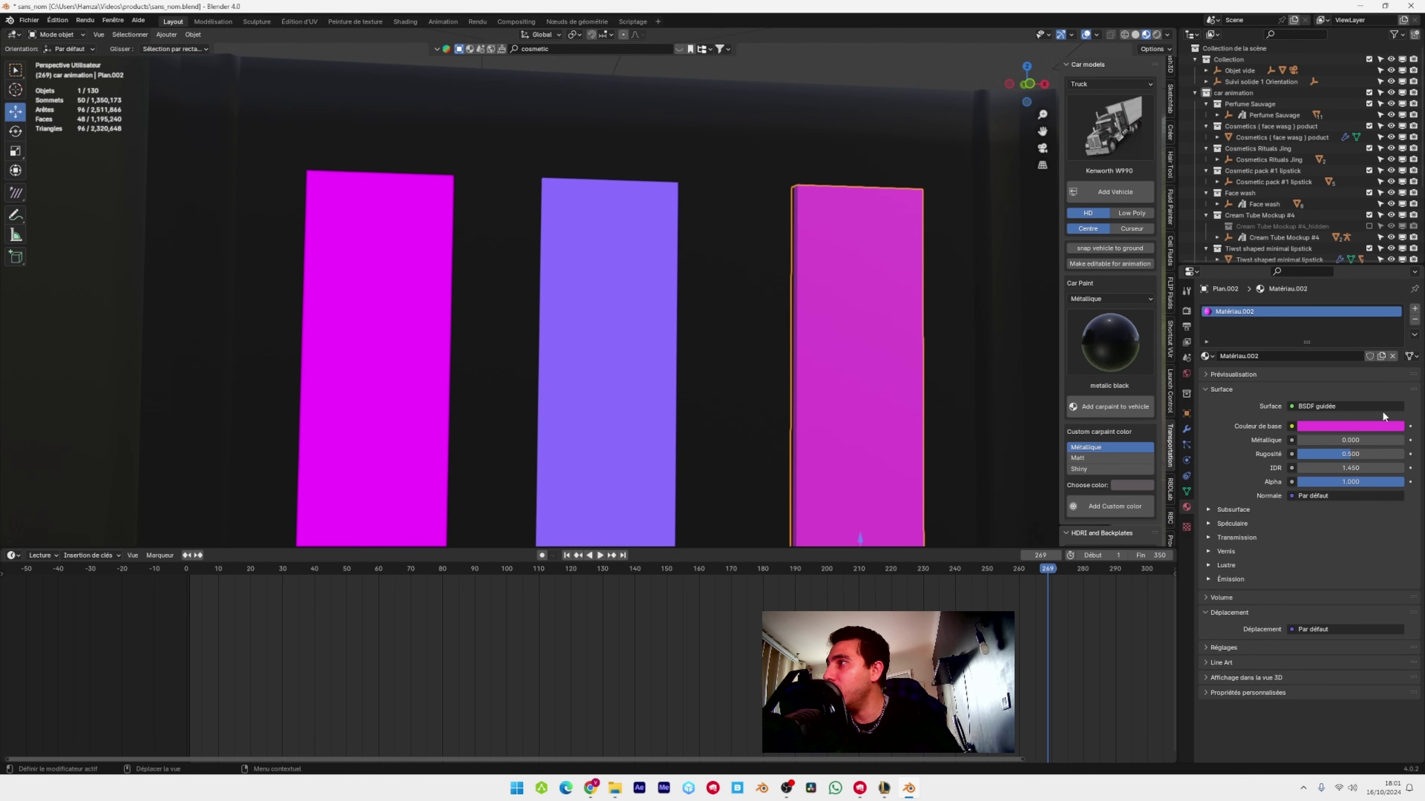
Change the third strip's material to an Emission surface with the hex colour F10FFF
left_click(1372, 427)
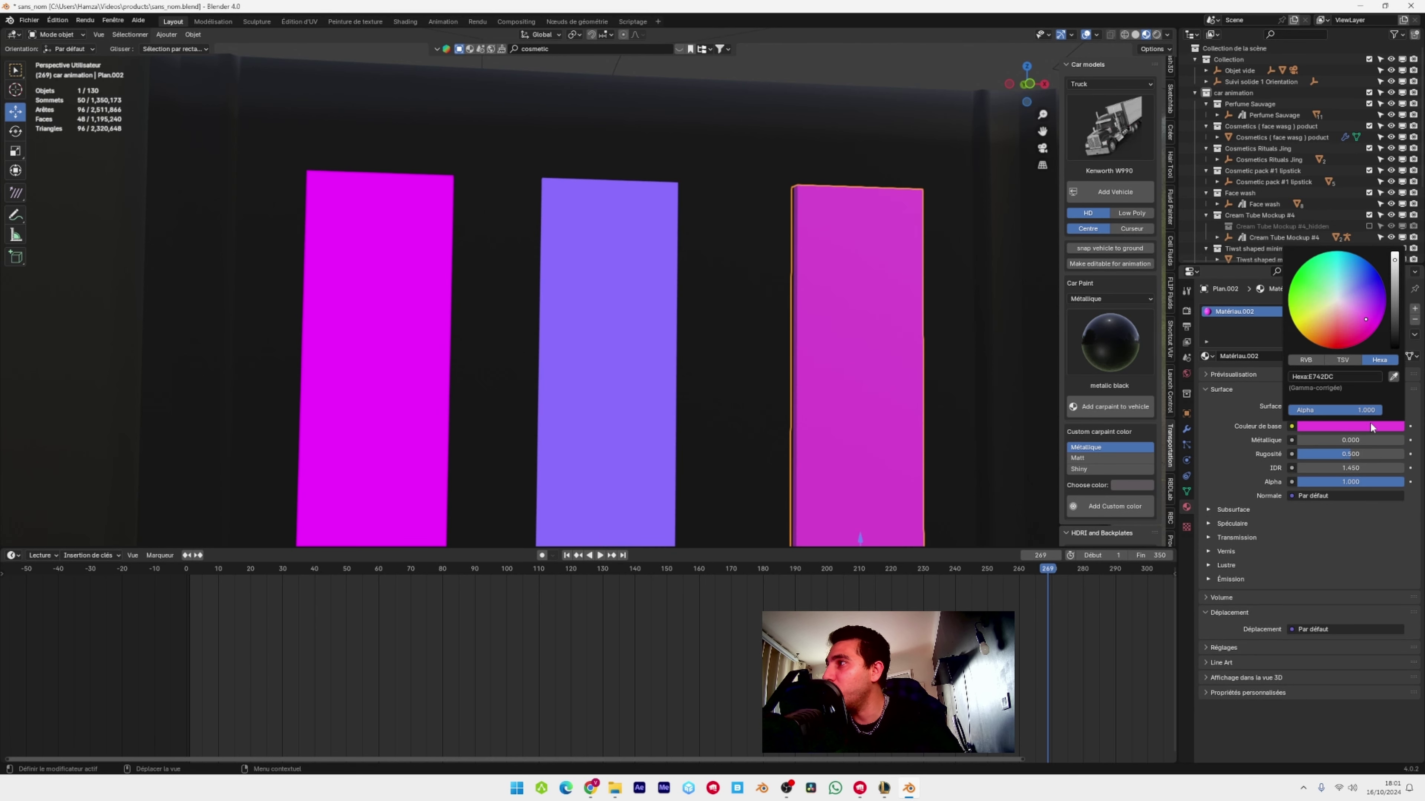
key("Return")
left_click(1348, 376)
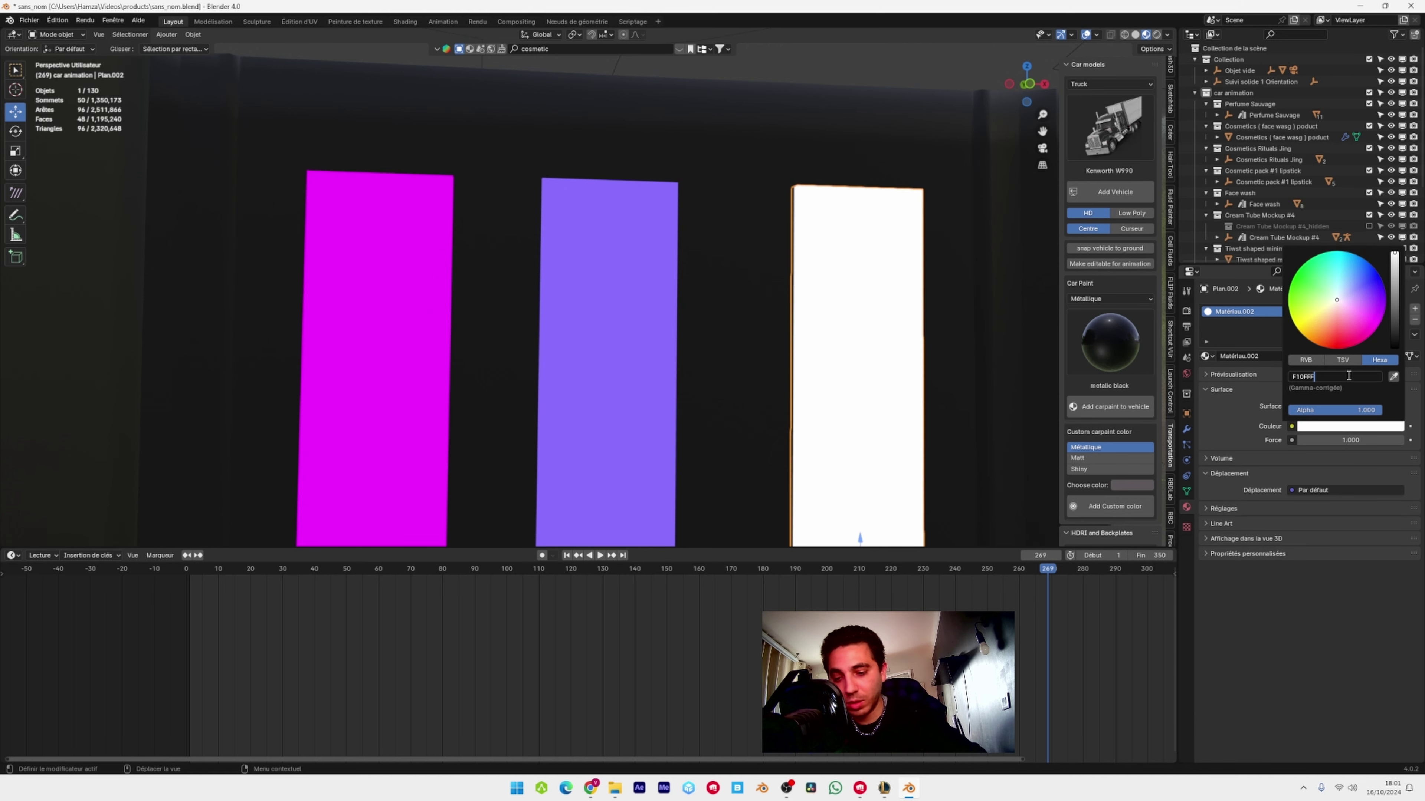
type("F10FFF")
key("Return")
Parent the three light strips to the trailer's front wall tarpaulin_sides.046
middle_click_drag(849, 271, 881, 260)
left_click(622, 303, "shift")
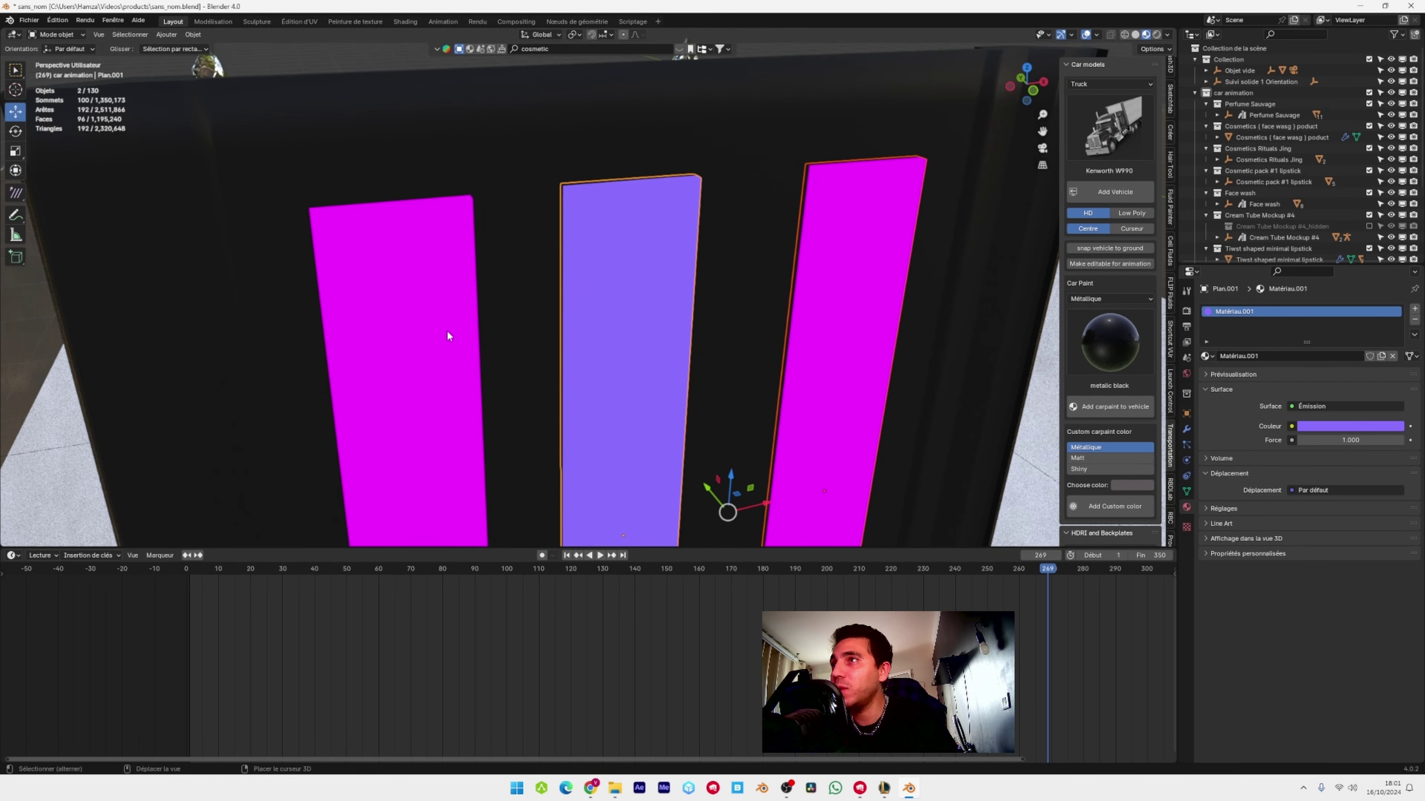
left_click(446, 331, "shift")
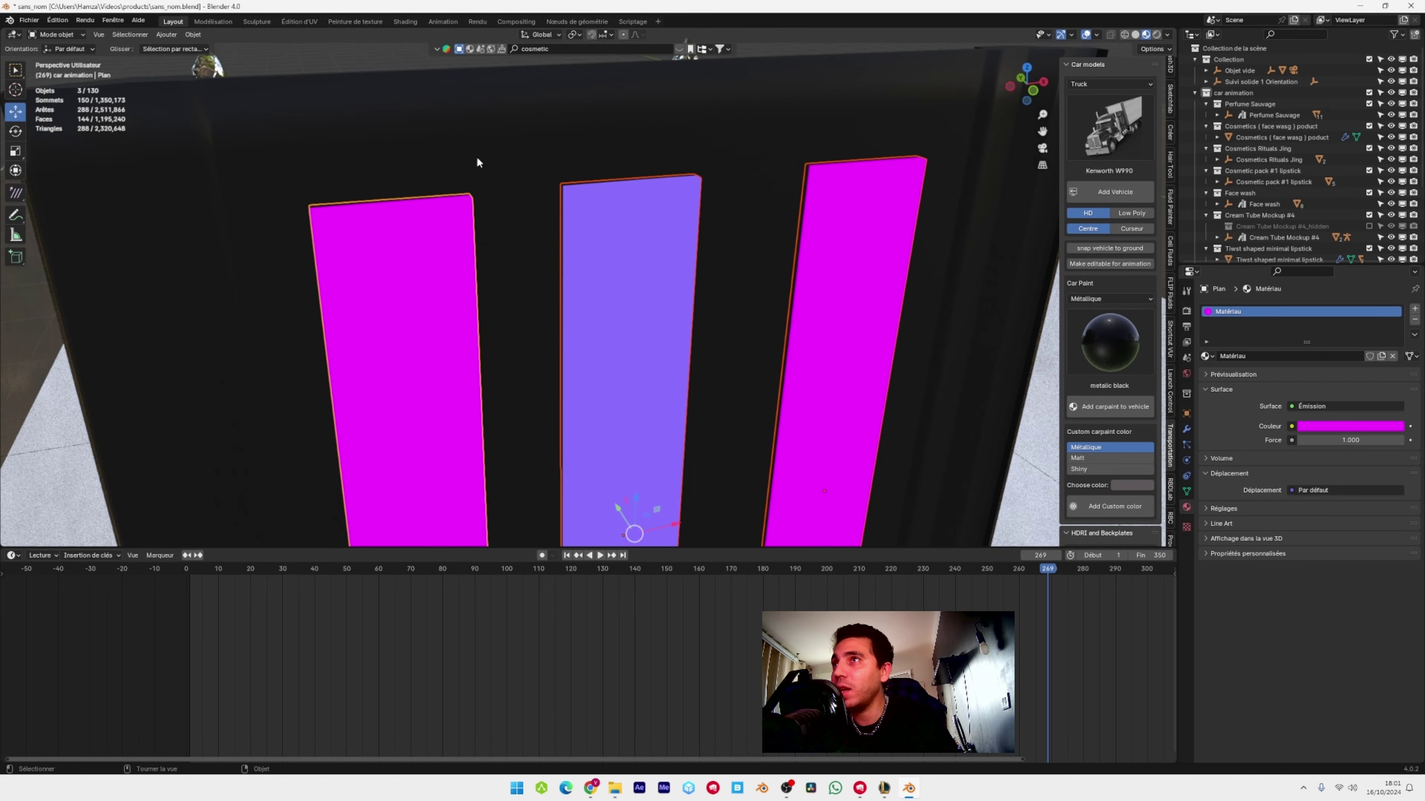
left_click(491, 135, "shift")
middle_click_drag(492, 136, 448, 233)
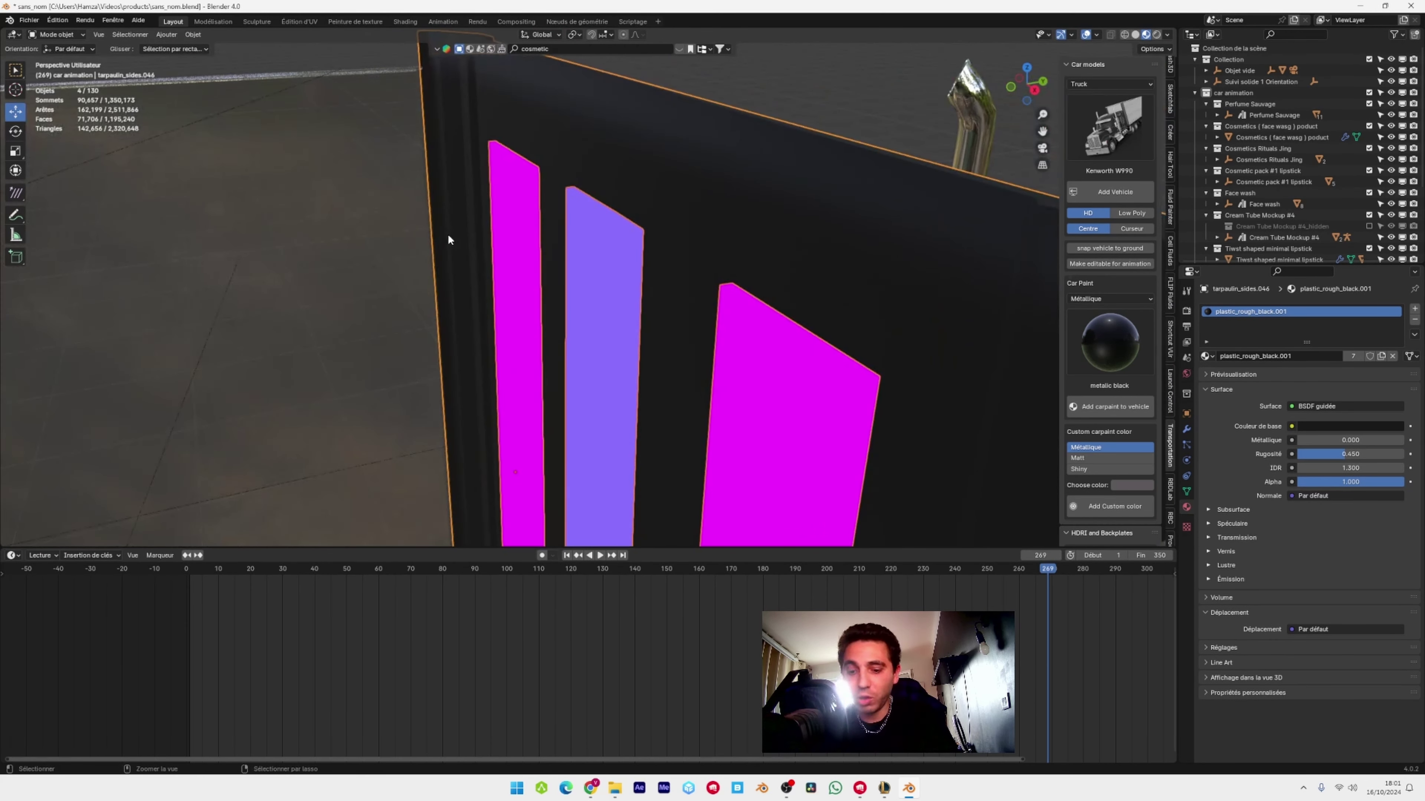
key("ctrl+p")
left_click(447, 234)
Scrub the timeline back to about frame 235 and check the light strips through the camera
scroll(578, 387, "down", 10)
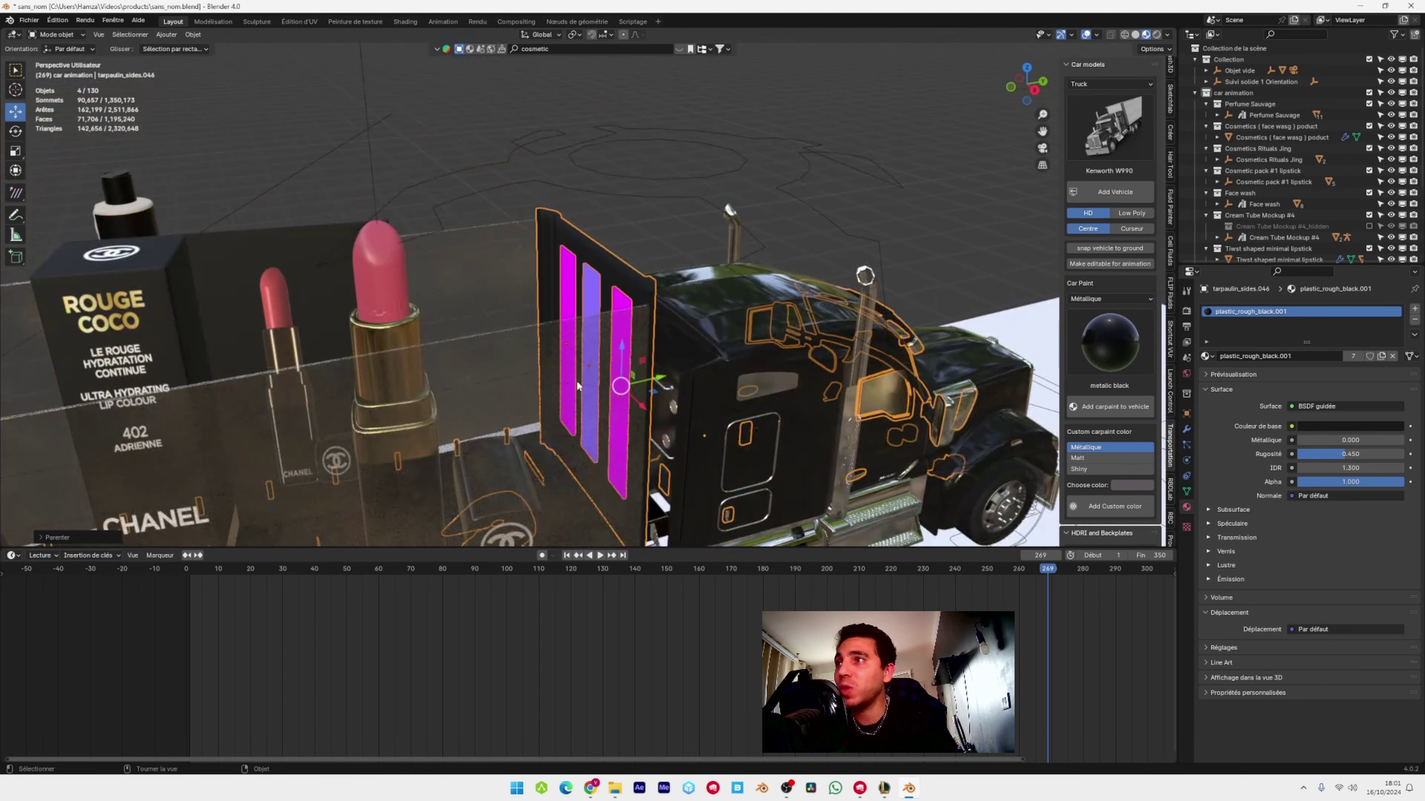
middle_click_drag(577, 387, 918, 257, "shift")
left_click_drag(1052, 572, 852, 569)
key("KP_0")
key("space")
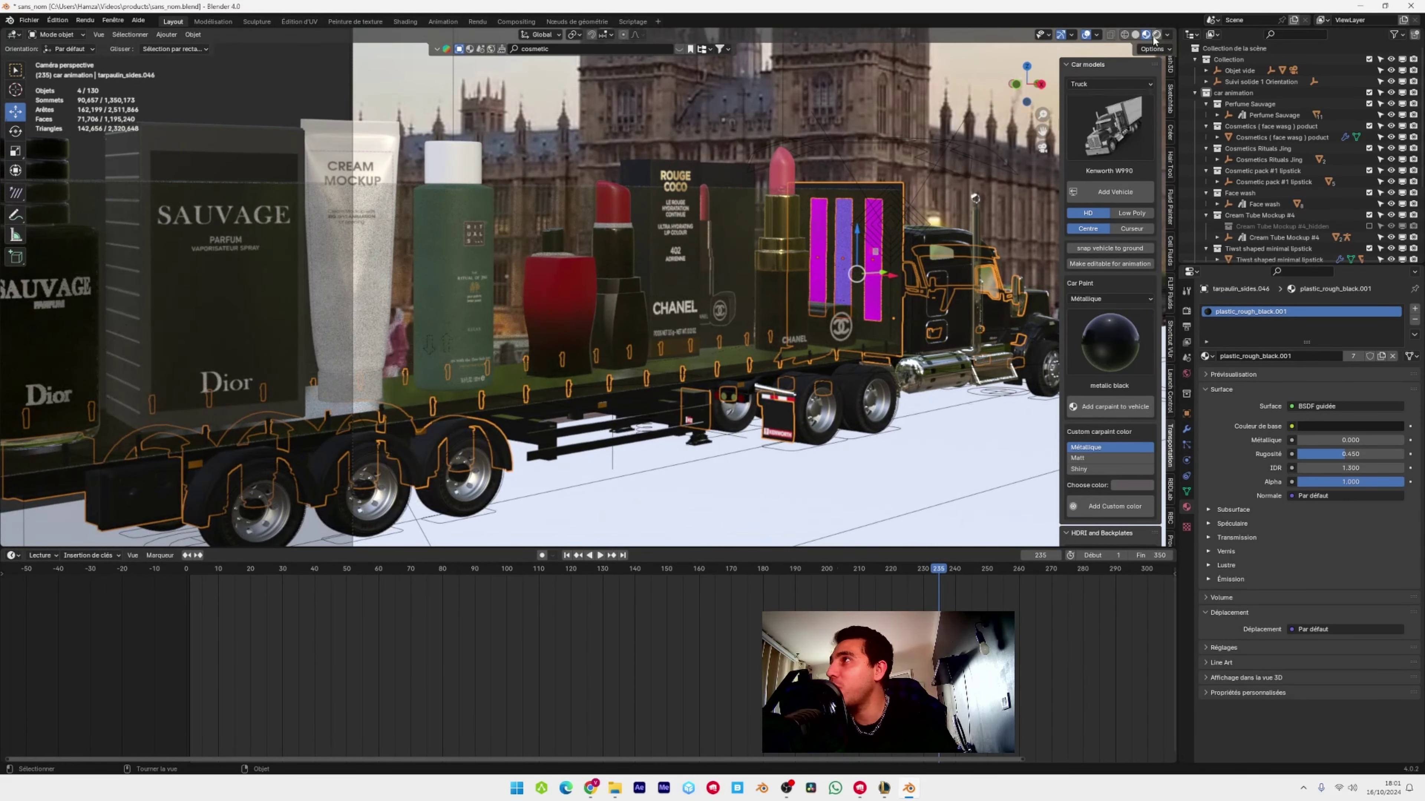
Save the project file and switch the viewport to rendered shading with nothing selected
left_click(32, 20)
left_click(52, 98)
left_click(1157, 35)
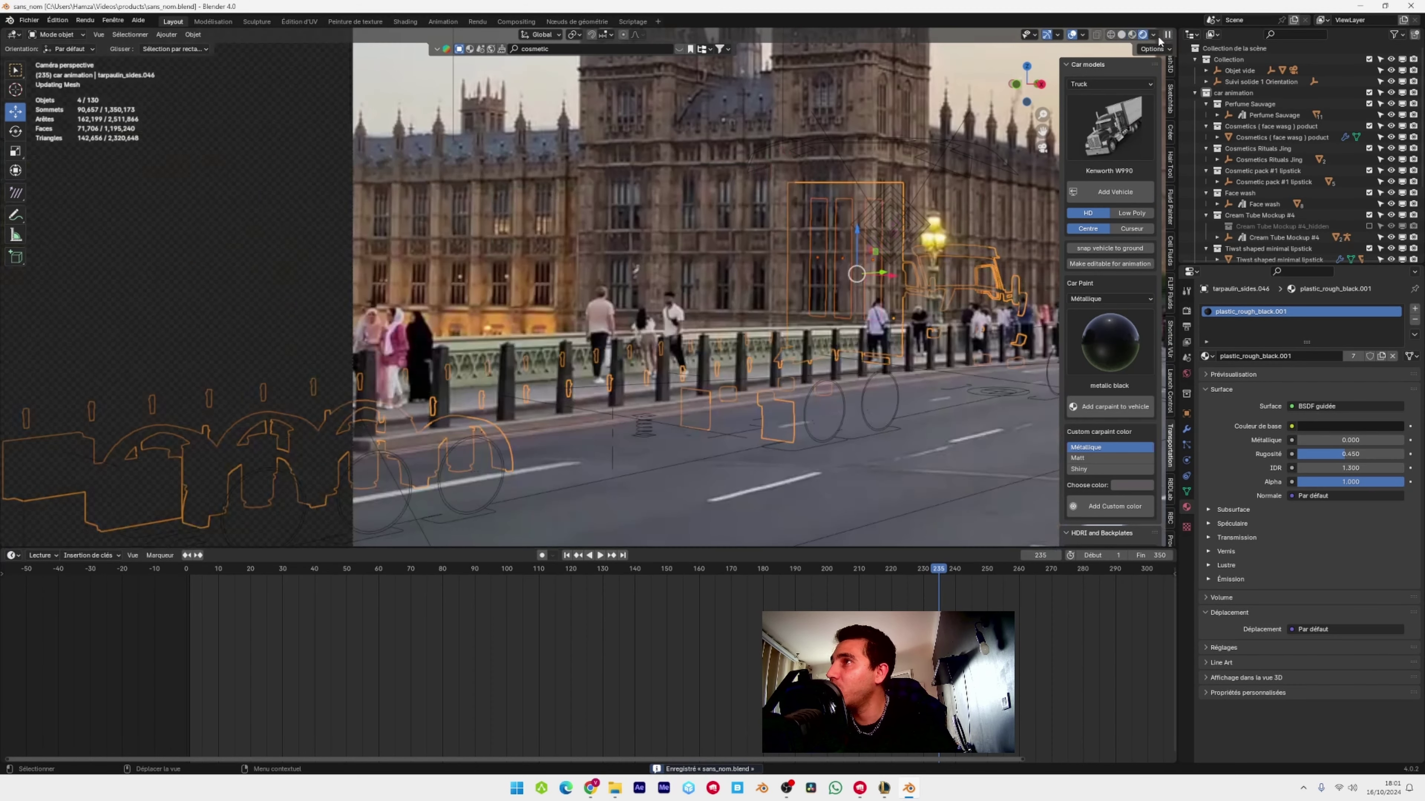
left_click(850, 96)
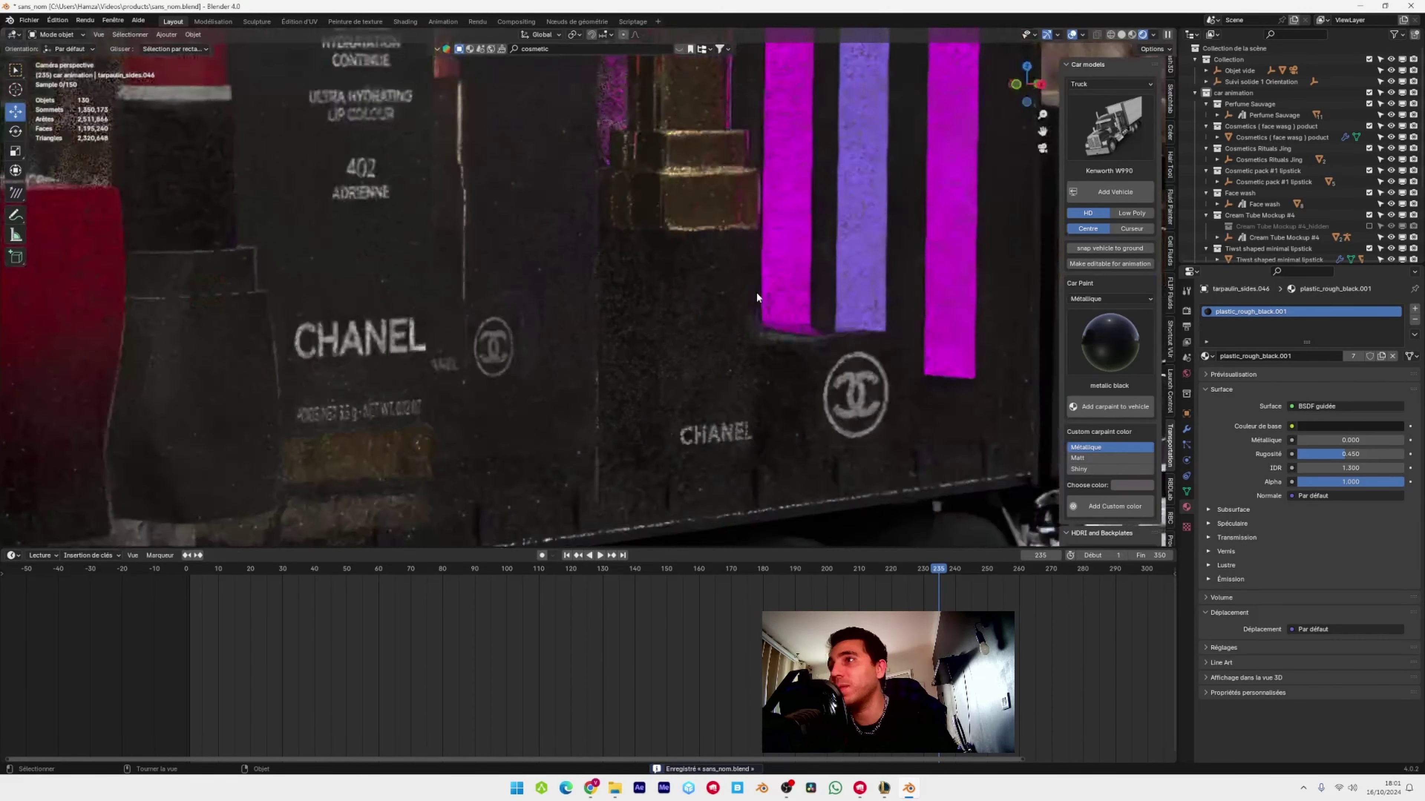
Raise the emission strength of the light strips' materials, setting the middle violet strip to 5.000
left_click(604, 230)
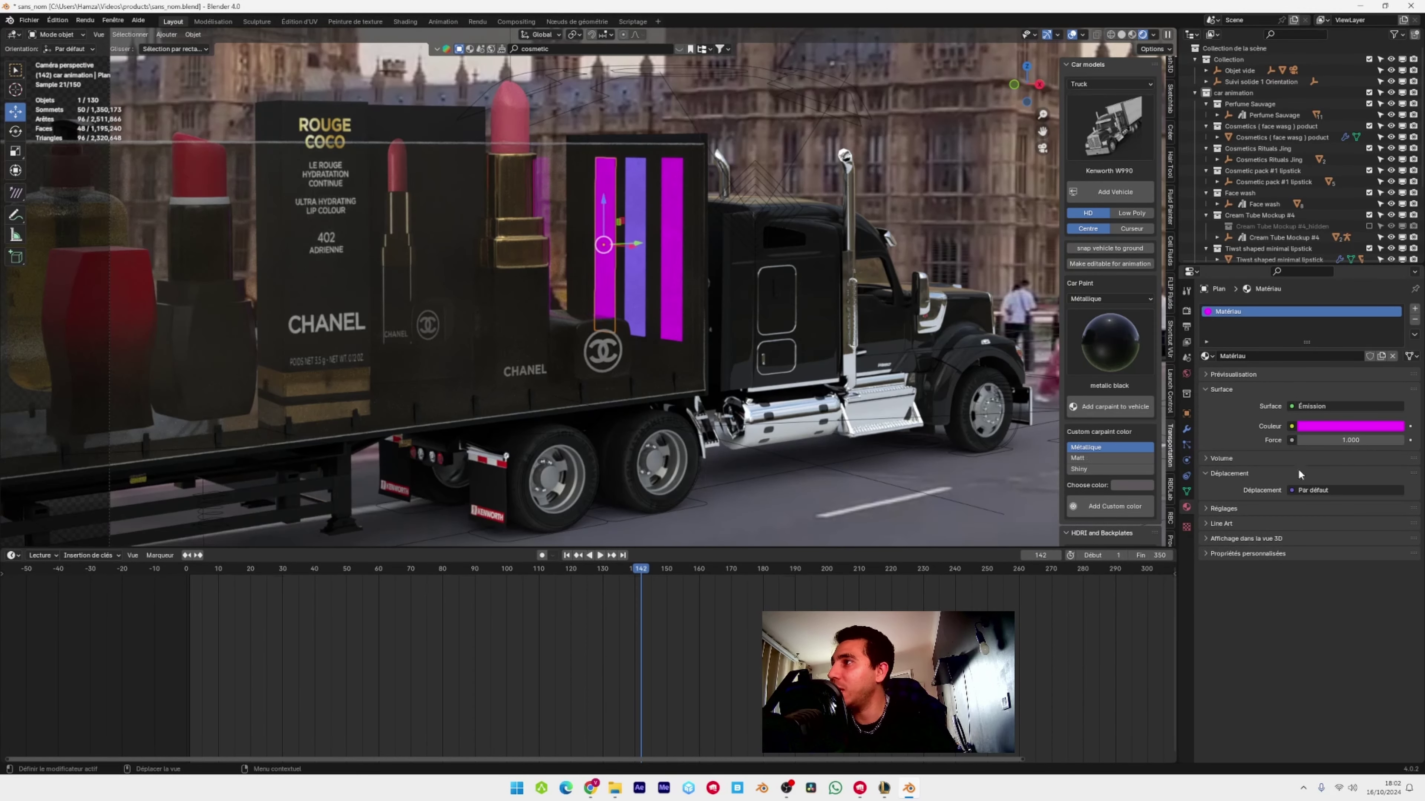
left_click_drag(1350, 440, 1385, 440)
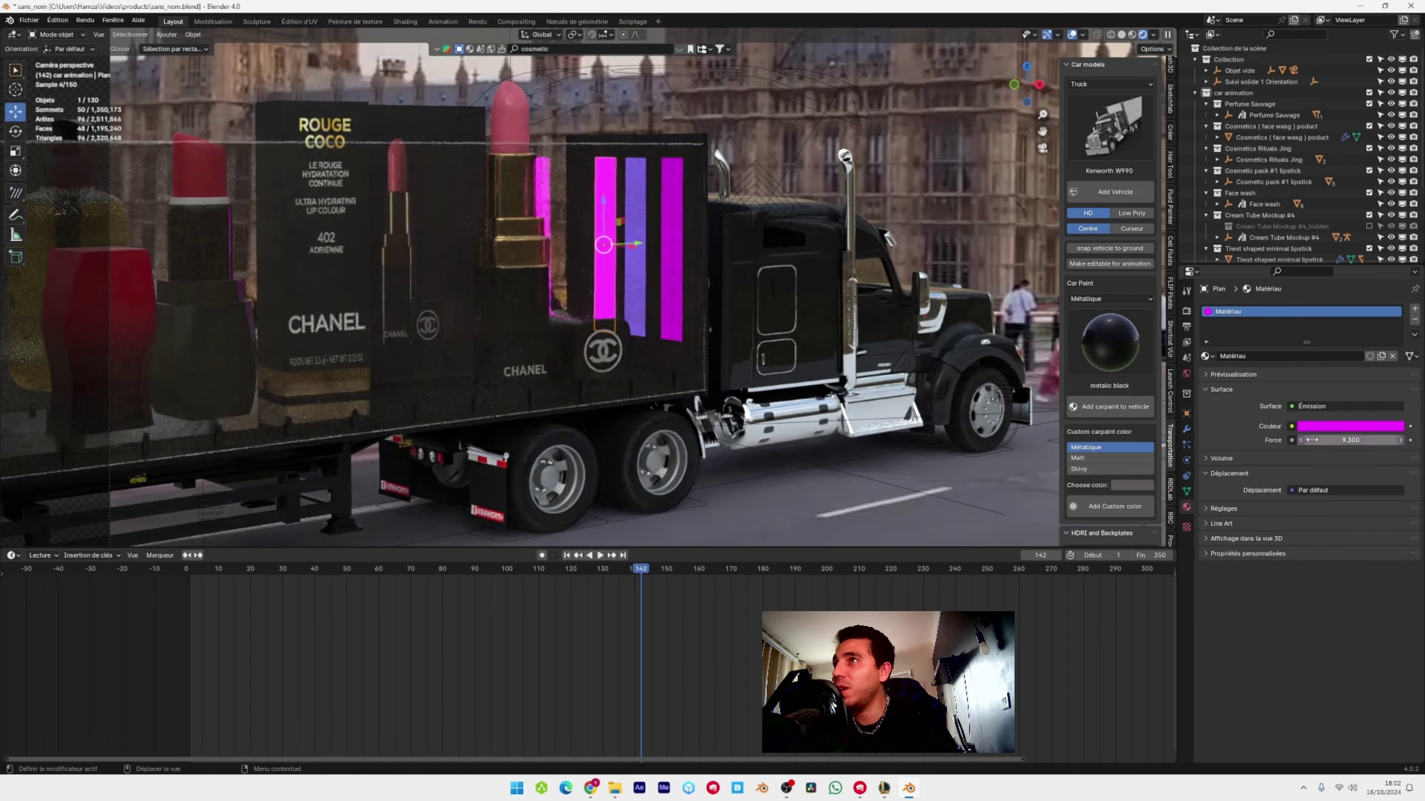
left_click(644, 226)
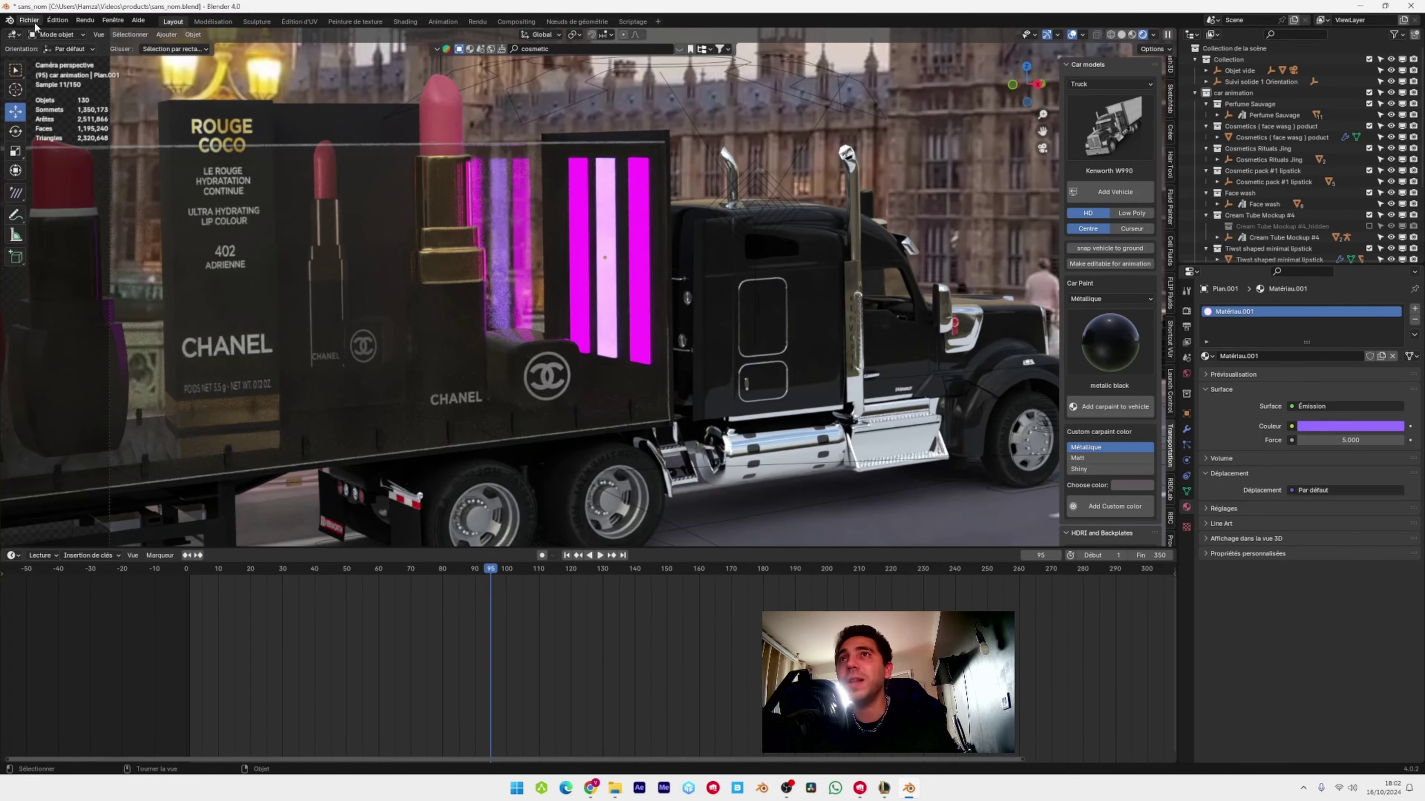
Save the project file, render frame 95 as a still image, inspect it and close the render window
left_click(33, 23)
left_click(56, 93)
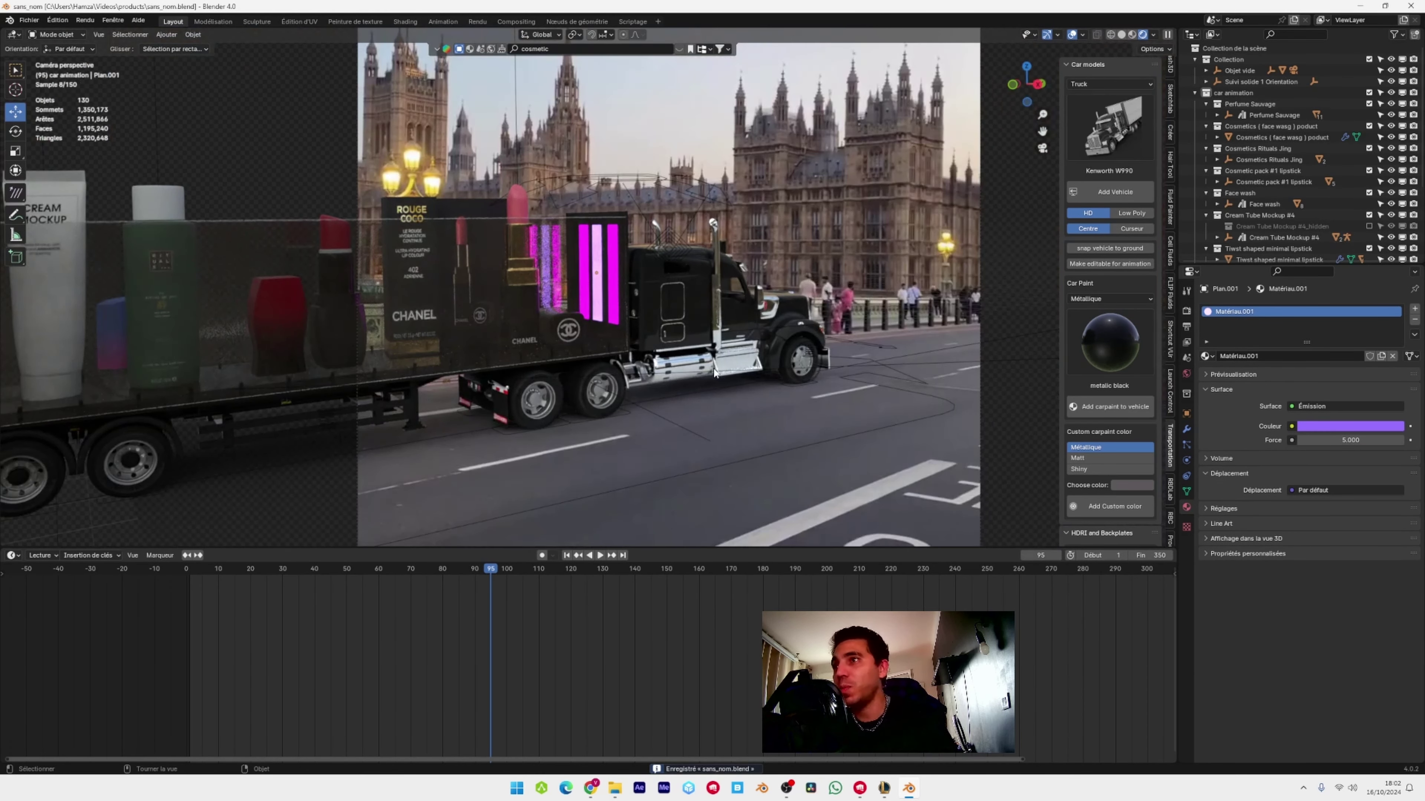
key("F12")
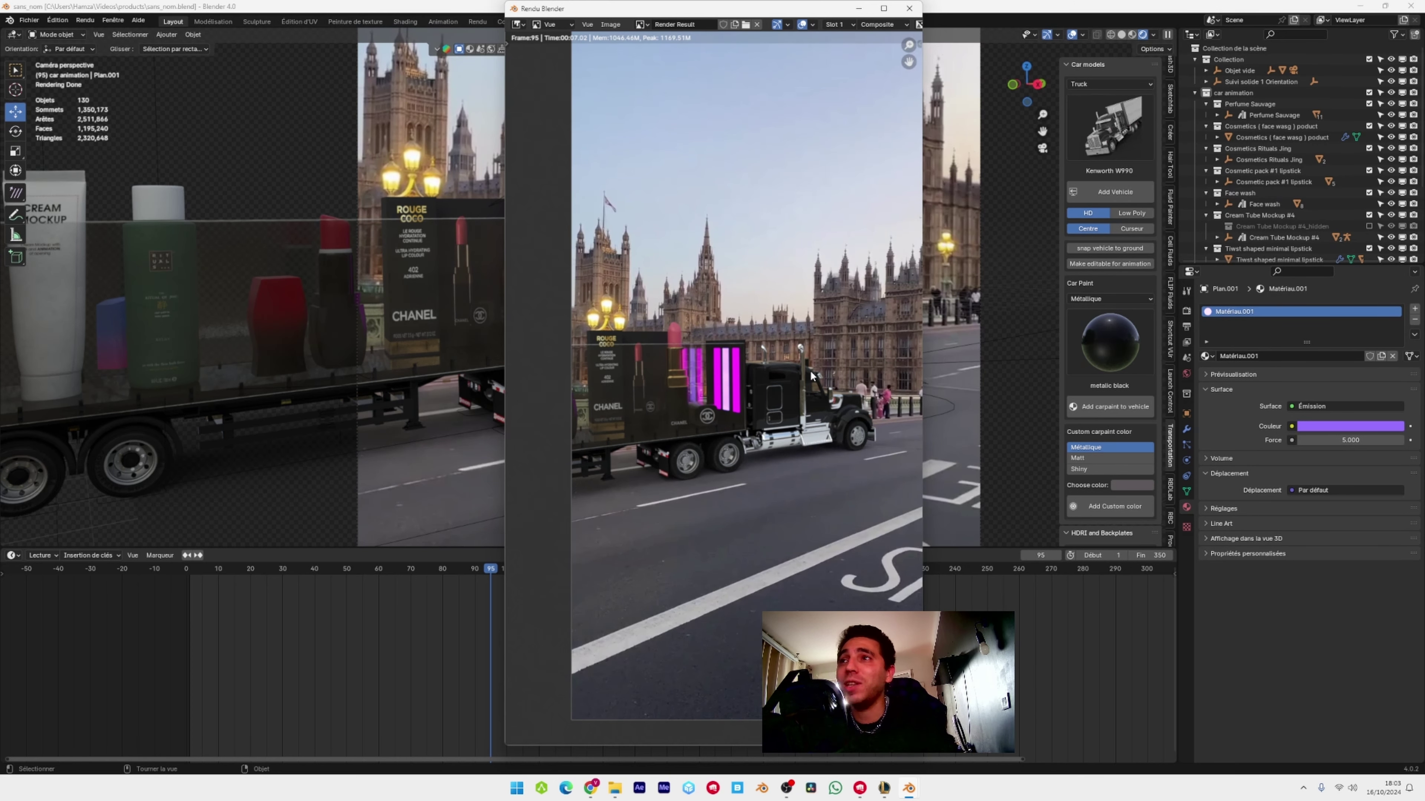
scroll(811, 370, "down", 3)
scroll(847, 339, "up", 1)
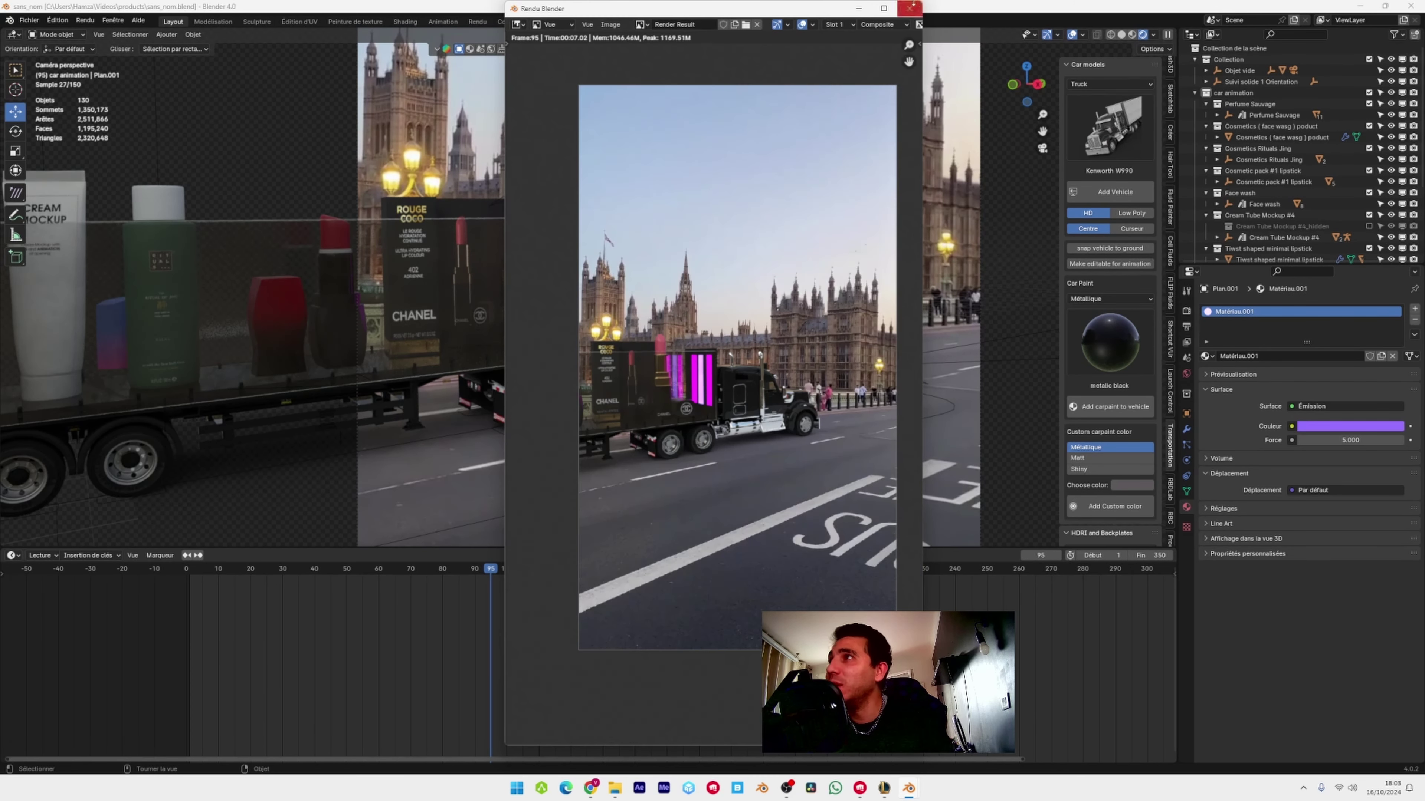
left_click(910, 7)
Open the list of render commands
left_click(85, 20)
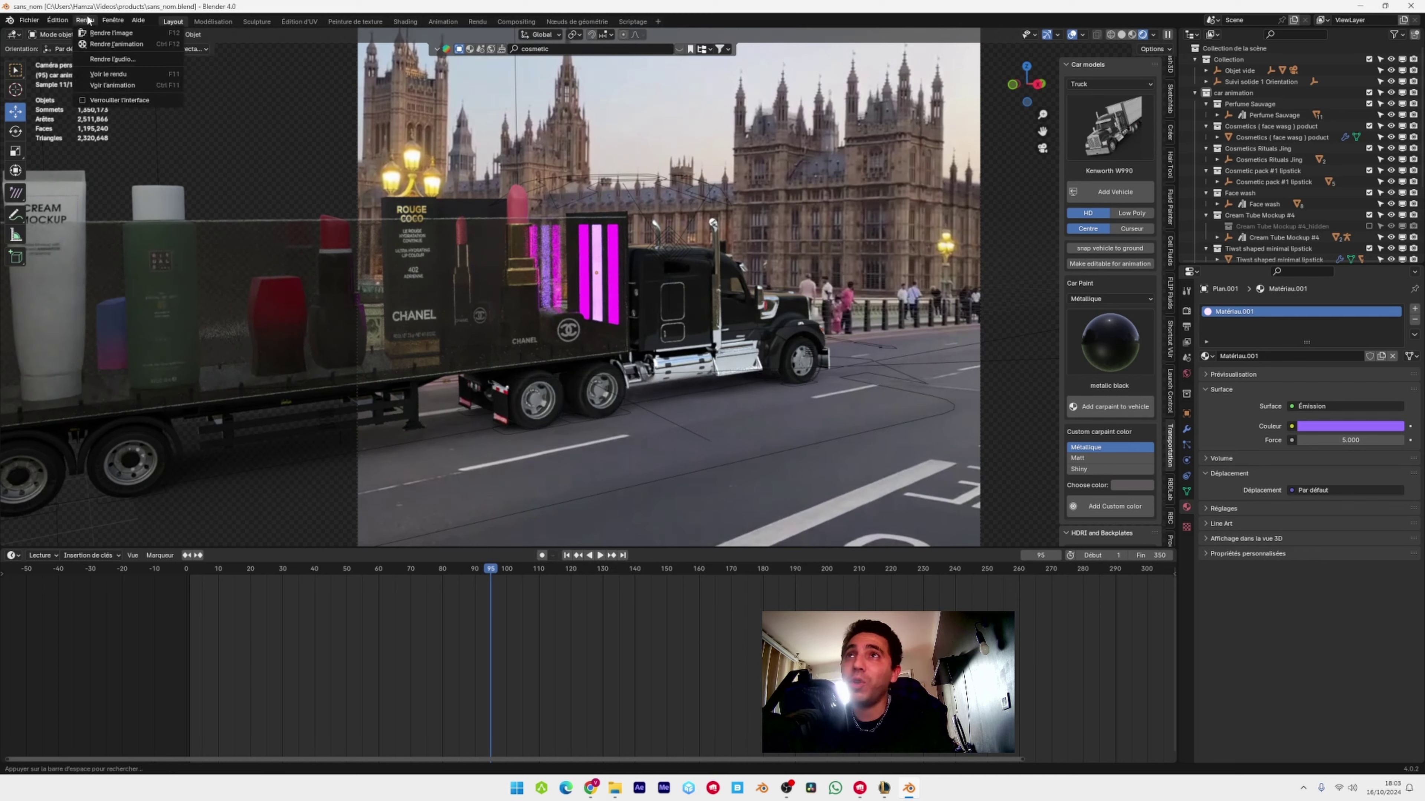